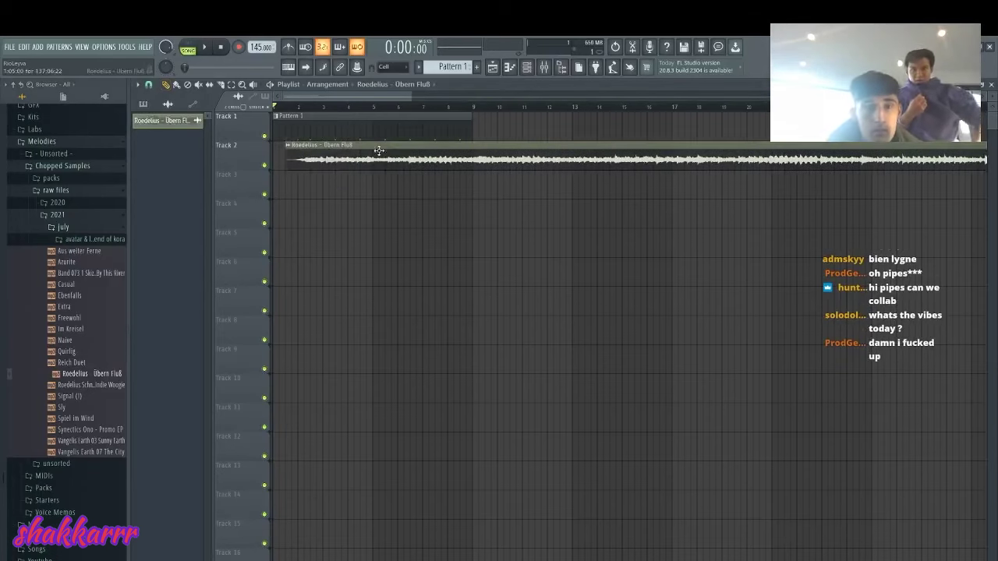
Step: Delete the portion of the Roedelius sample clip on Track 3 that lies after bar 9
key(e)
click(584, 193)
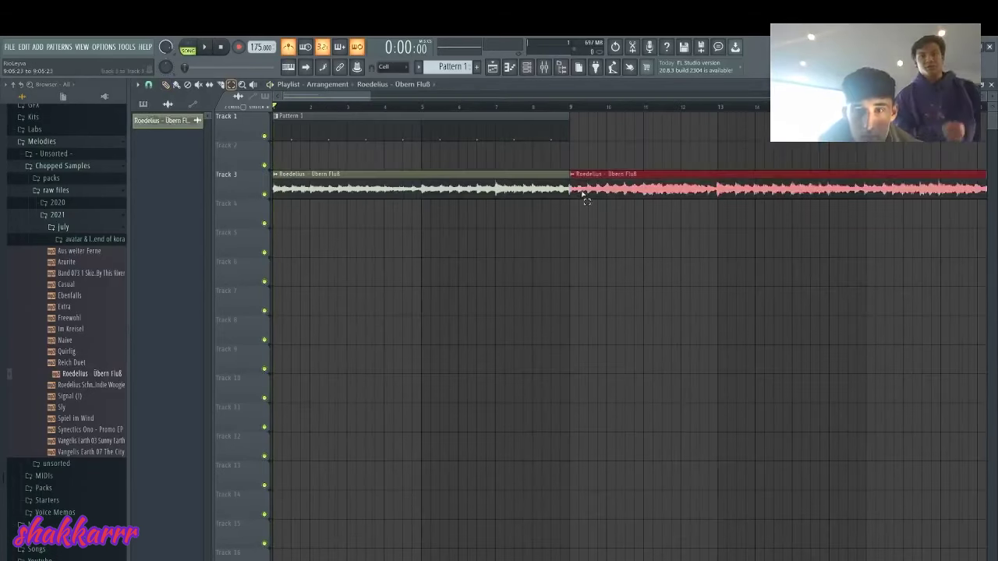
key(Delete)
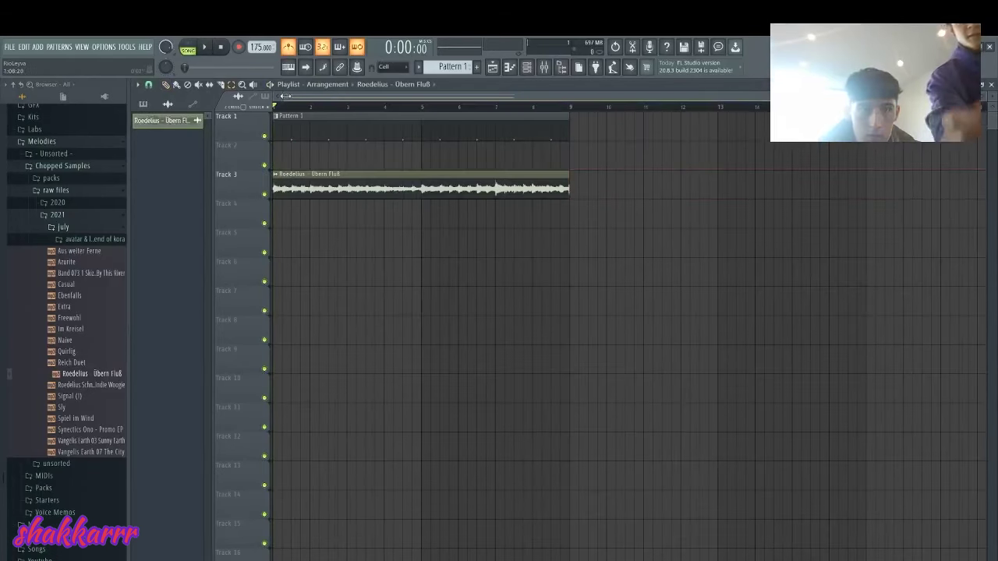
Step: Stretch the sample clip on Track 3 slightly past bar 9 with snapping adjusted and trim the overhang at the bar line
drag(286, 96, 431, 100)
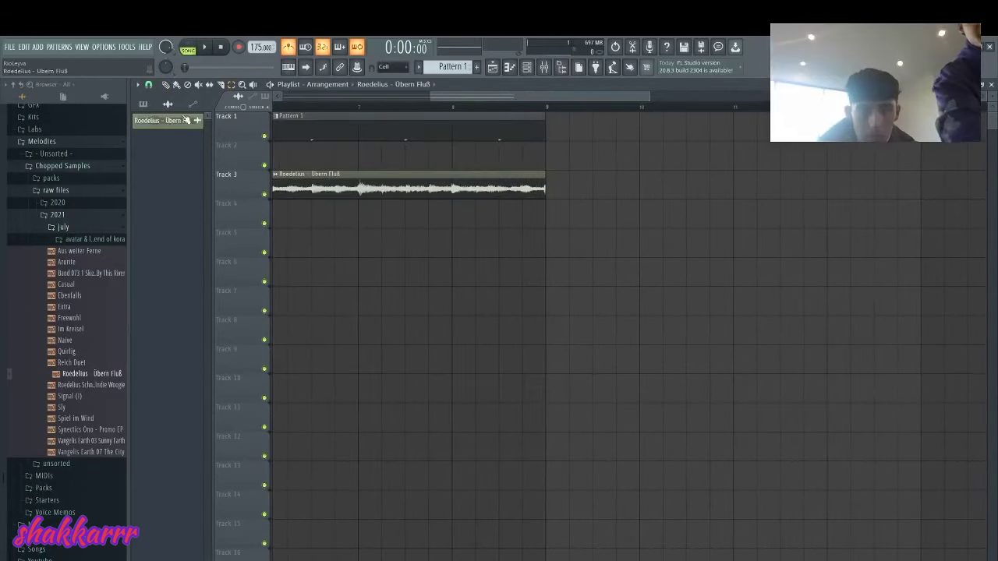
click(149, 87)
click(165, 131)
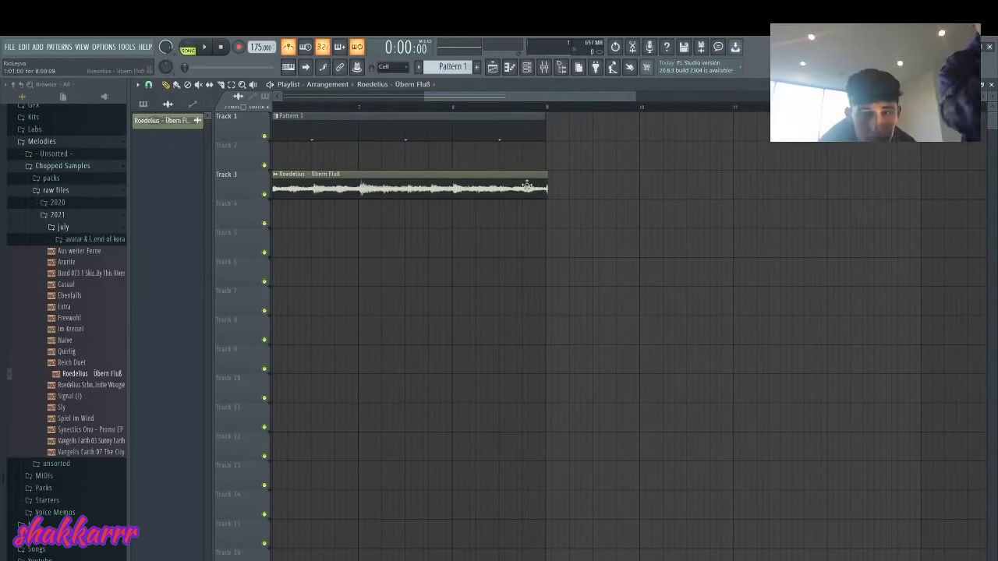
click(146, 86)
click(163, 218)
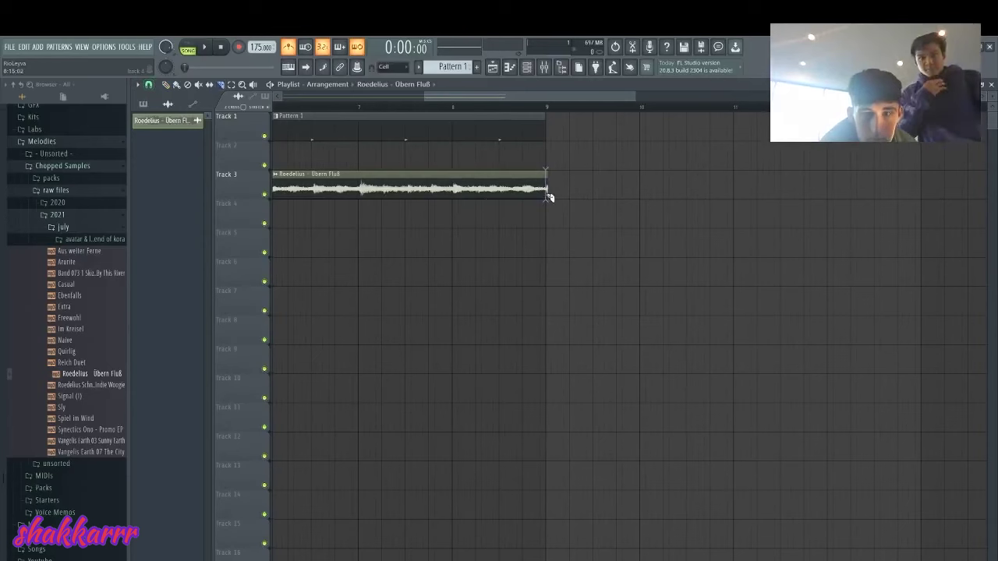
drag(570, 191, 519, 194)
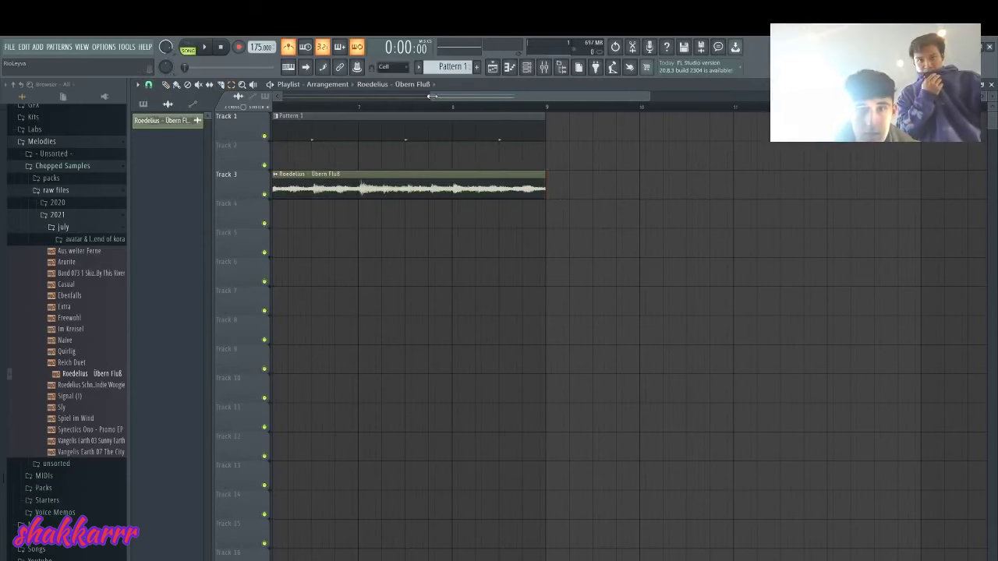
Step: Set the Roedelius sample's time-stretching mode to Stretch and play the playlist to check it
drag(432, 96, 282, 96)
double_click(474, 180)
click(445, 218)
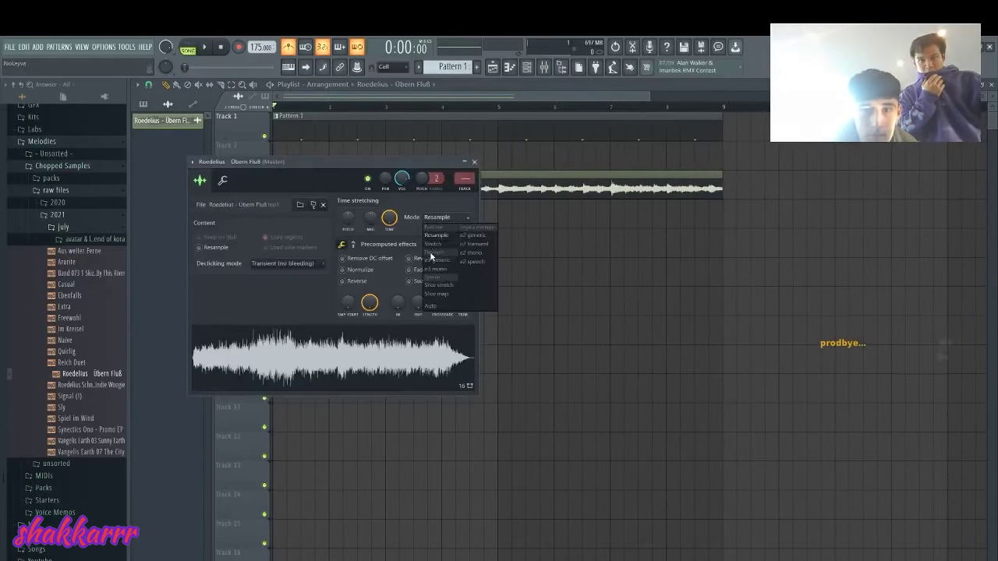
click(431, 250)
key(space)
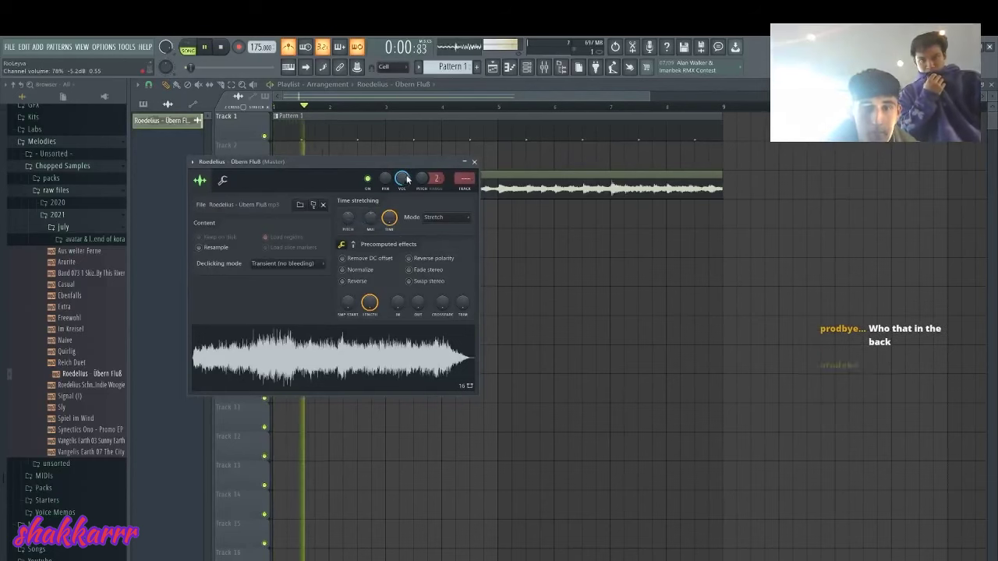
click(481, 96)
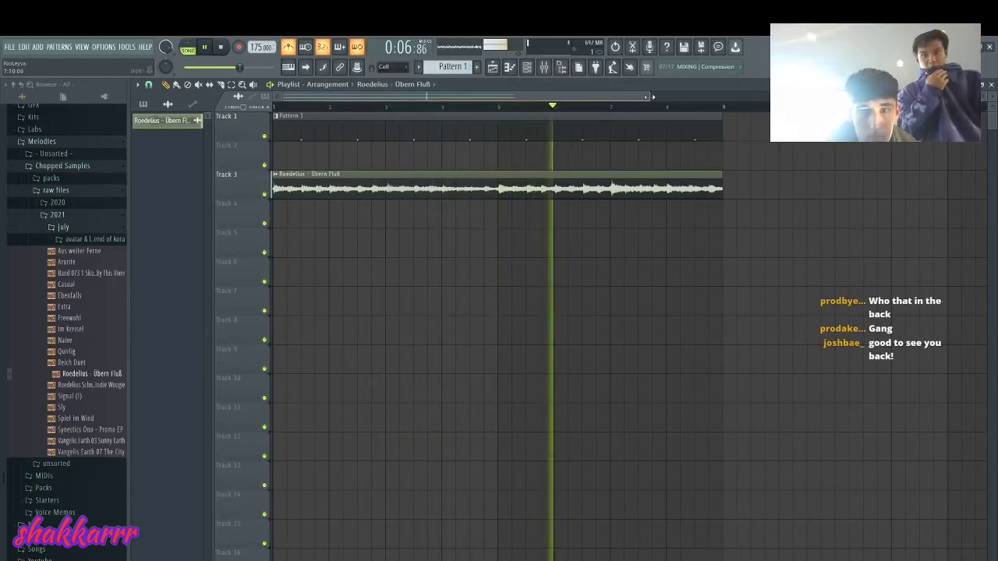
key(space)
Step: Route the Roedelius sample to the first mixer insert and open that insert's Fruity parametric EQ 2 during playback
click(544, 67)
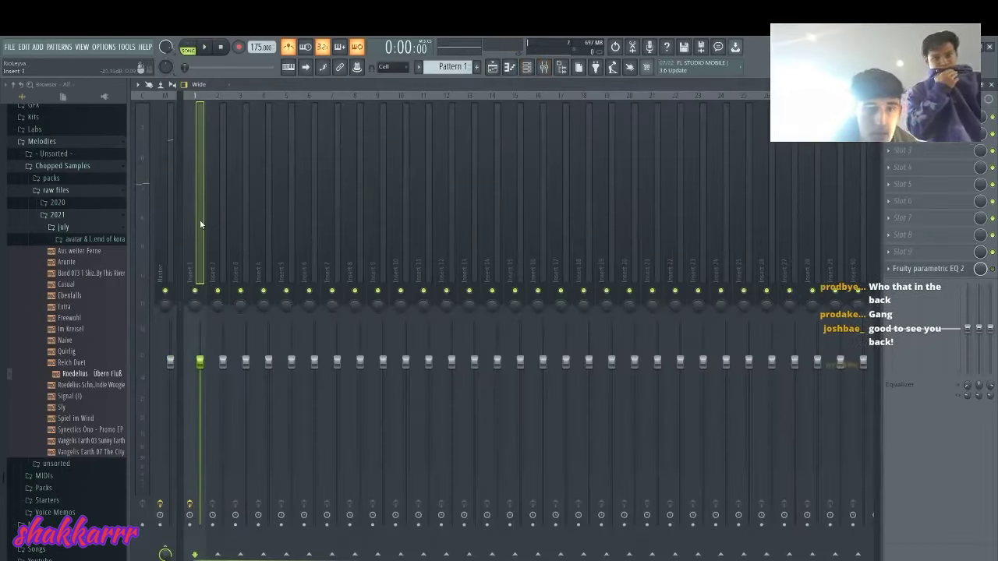
key(ctrl+l)
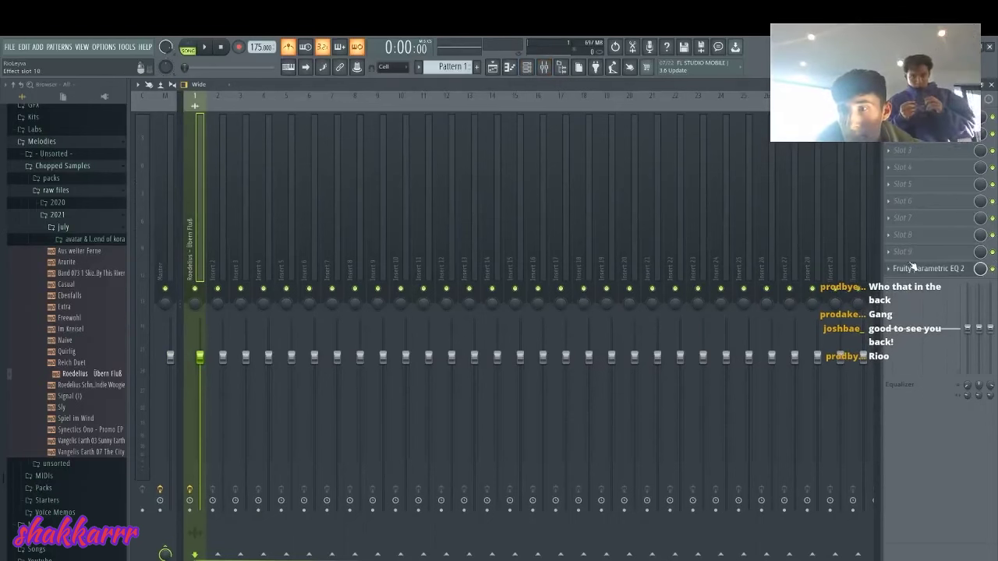
click(912, 267)
key(space)
Step: Fine-tune the Roedelius sample's pitch shift in its channel settings and turn off the metronome
click(526, 66)
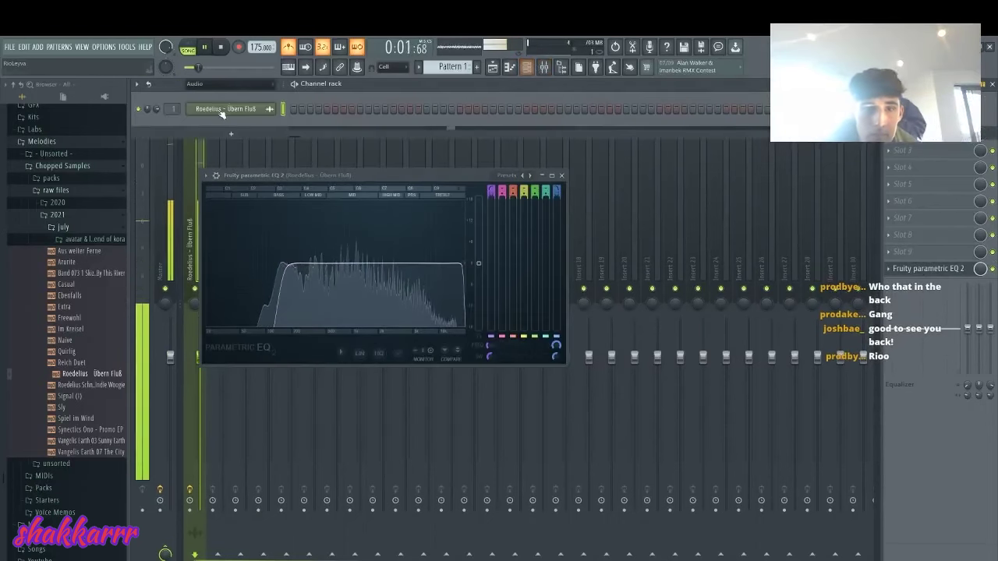
click(222, 112)
click(438, 219)
click(439, 245)
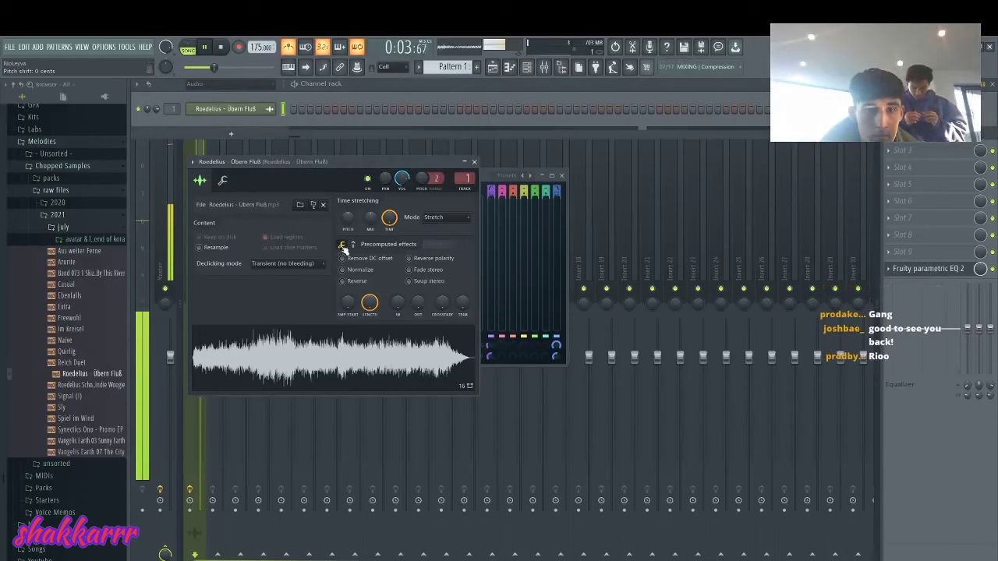
key(space)
drag(348, 218, 347, 226)
key(space)
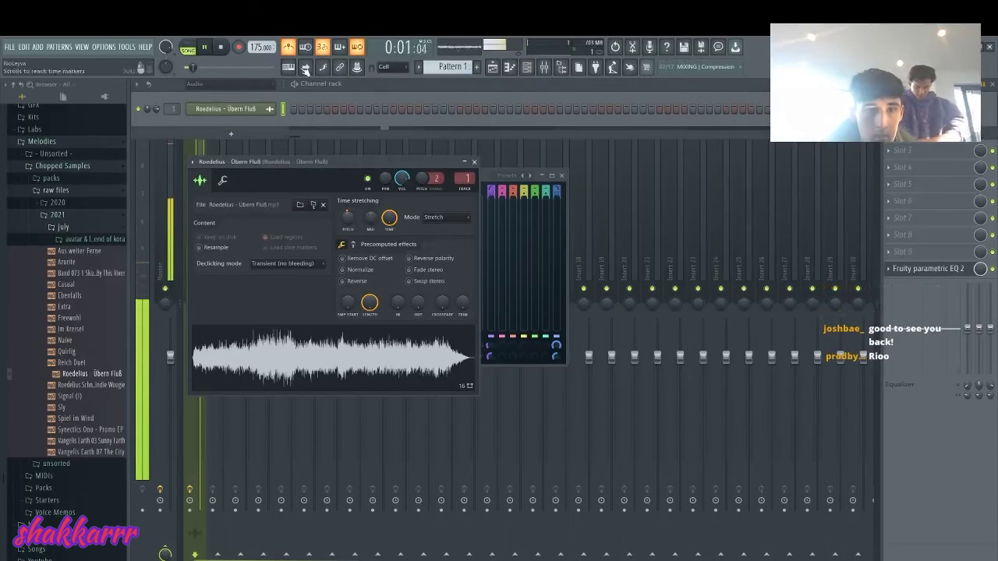
click(288, 47)
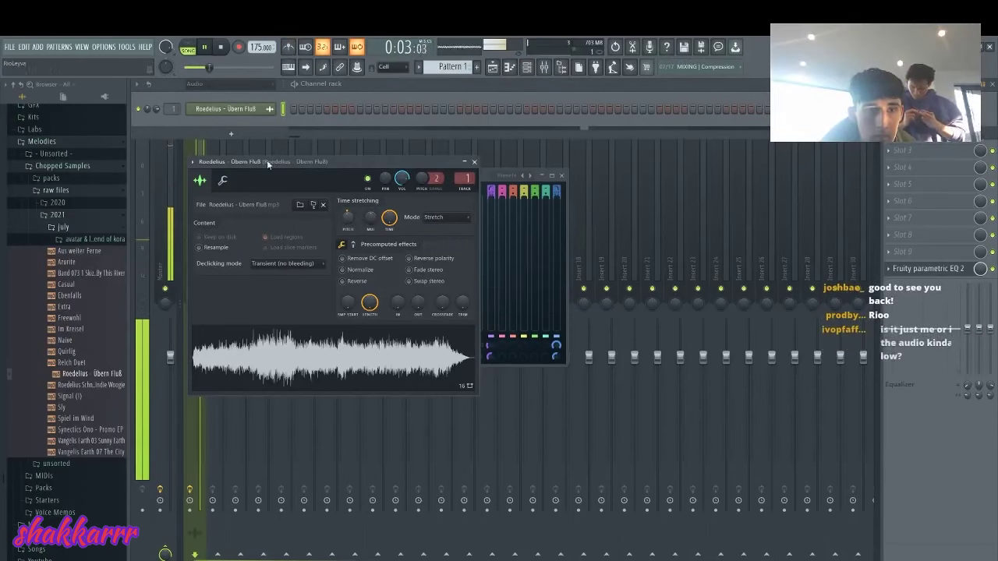
Step: Add a Massive synth channel to the channel rack
click(231, 134)
mouse_move(218, 158)
click(287, 237)
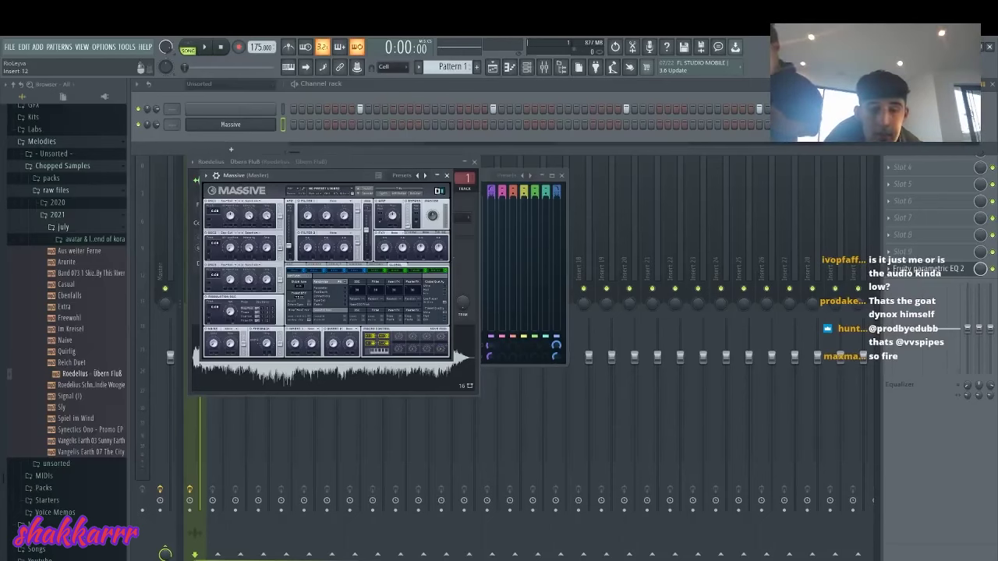
Step: Switch to Streamlabs OBS to raise the Mic level to -13.4 dB, and return to FL Studio for a brief playback test
click(447, 559)
drag(813, 440, 820, 441)
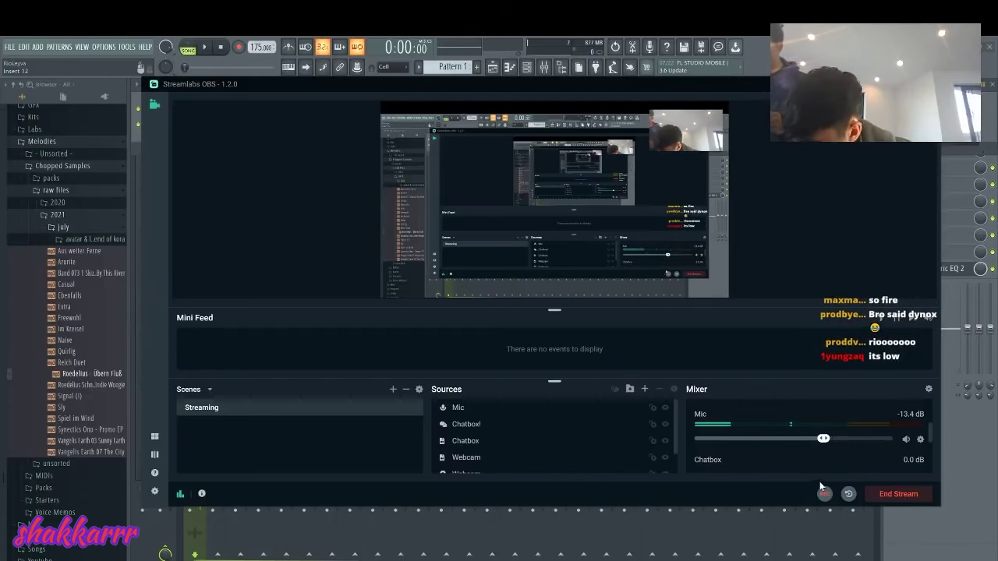
click(528, 68)
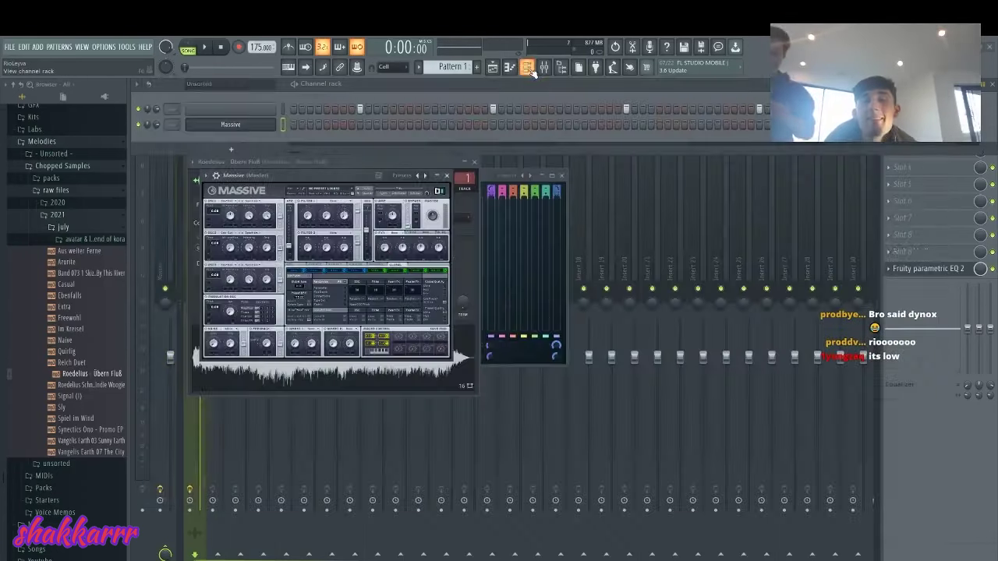
key(space)
key(space)
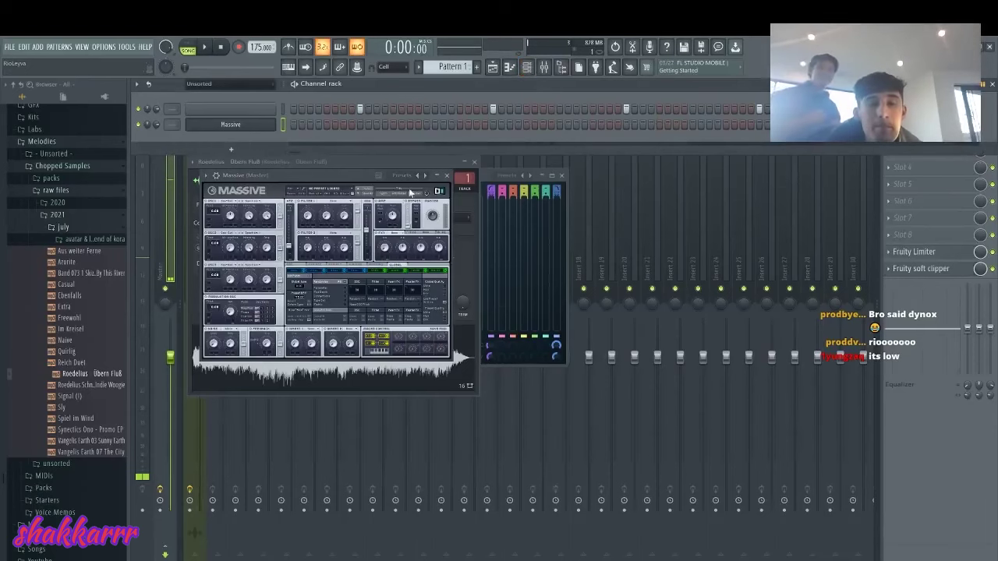
Step: Open the piano roll of the Massive channel and place a short C#6 note at the start of bar 1
right_click(270, 126)
click(290, 125)
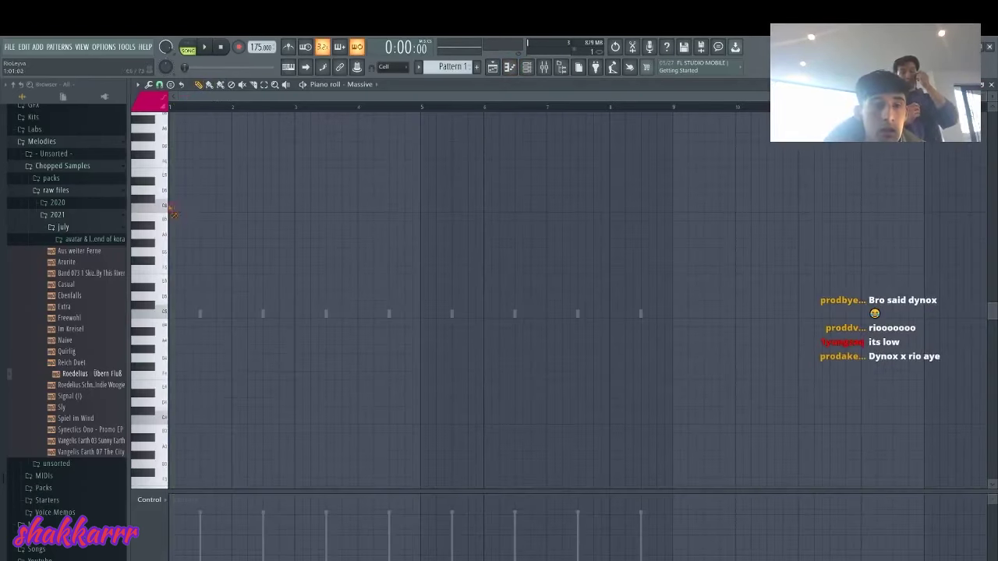
click(176, 153)
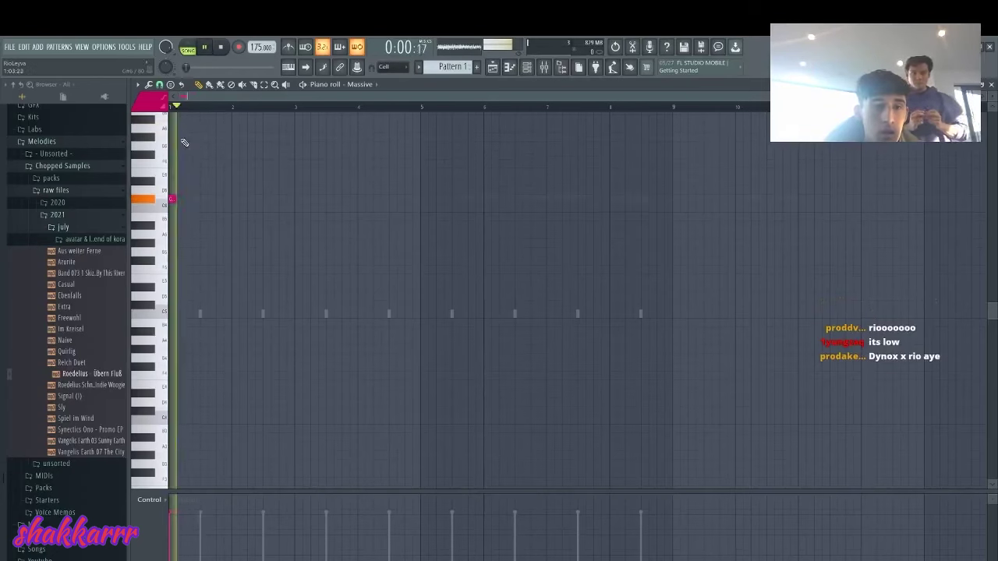
Step: Try a short G#6 note after the C#6 and duplicate the two-note pattern
click(178, 138)
key(space)
key(ctrl+b)
key(space)
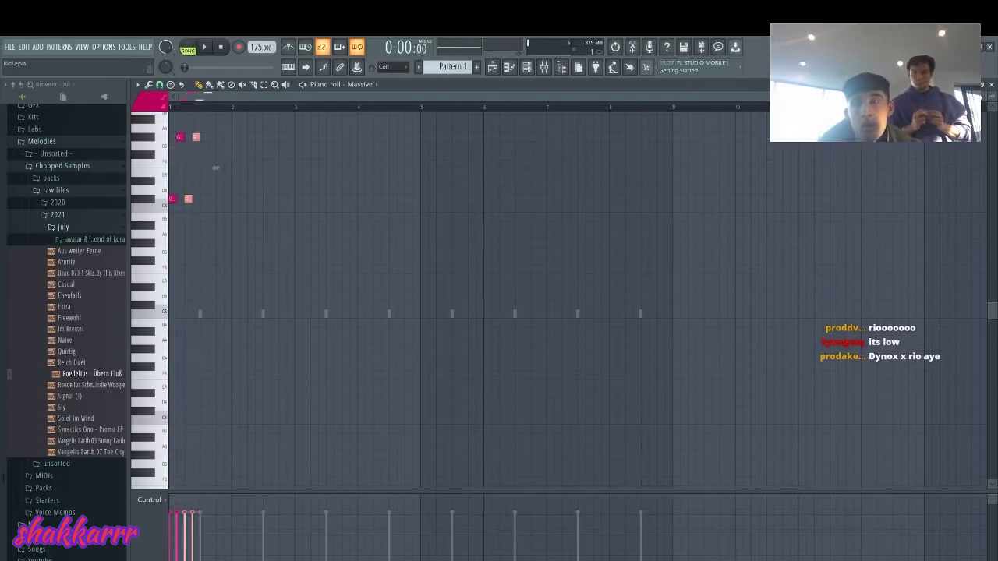
key(ctrl+z)
Step: Turn on the metronome and lengthen the opening C#6 note to six steps
scroll(233, 172, up, 2)
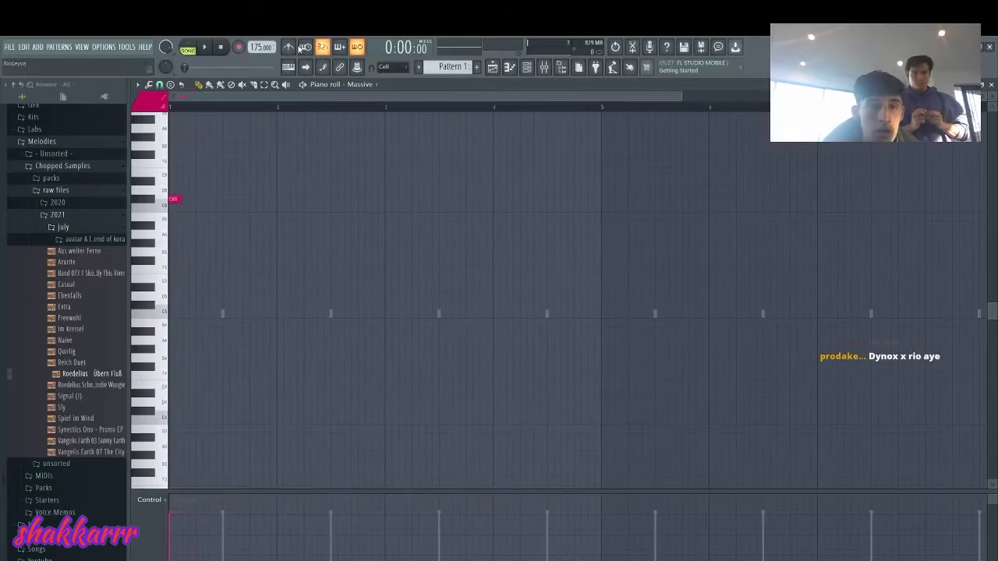
click(290, 47)
key(space)
key(space)
click(184, 199)
drag(184, 199, 209, 199)
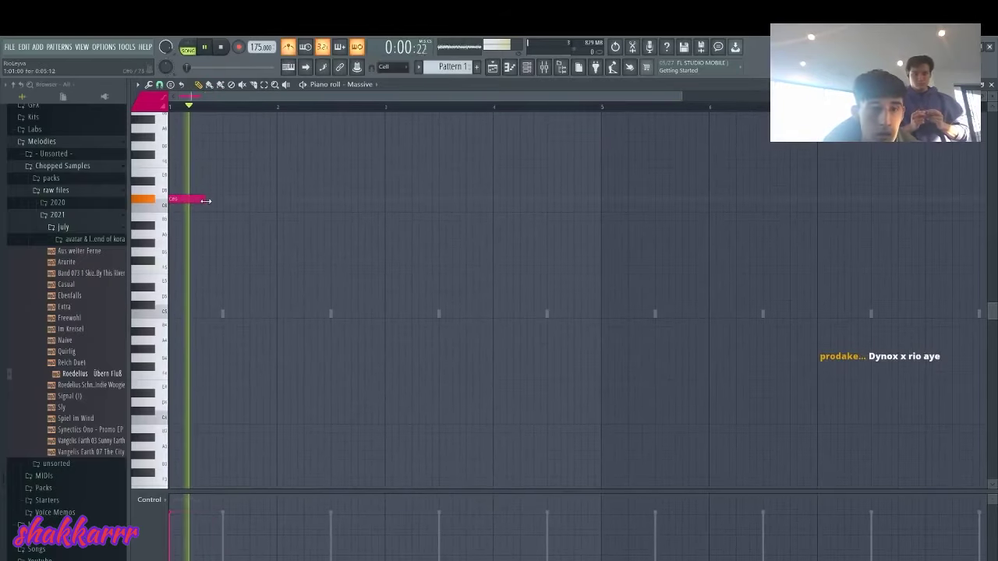
Step: Continue the melody with C6, two F5 notes, a short F#5 and a long F5 ending at bar 3
click(211, 208)
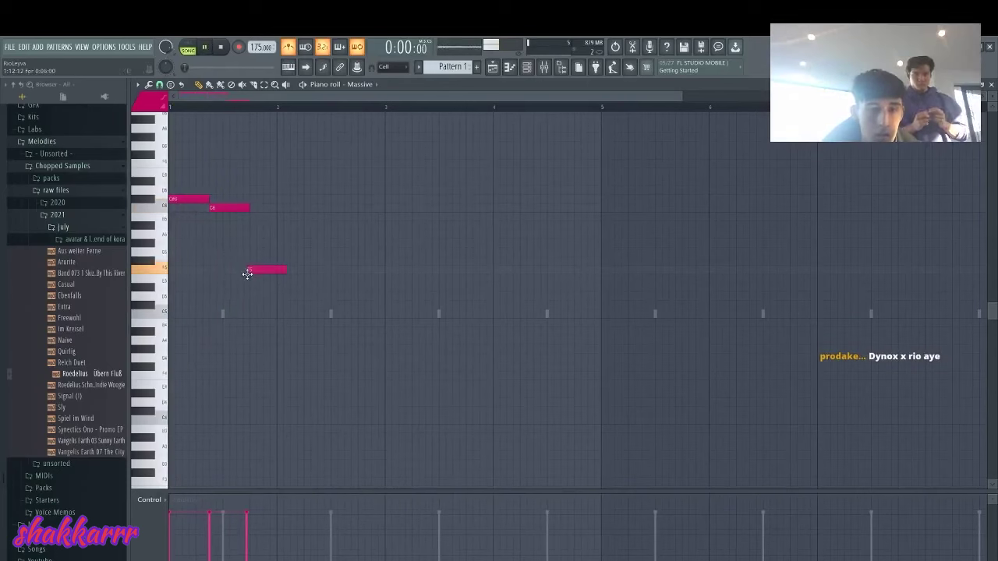
drag(247, 274, 384, 275)
key(space)
key(space)
click(291, 262)
click(304, 269)
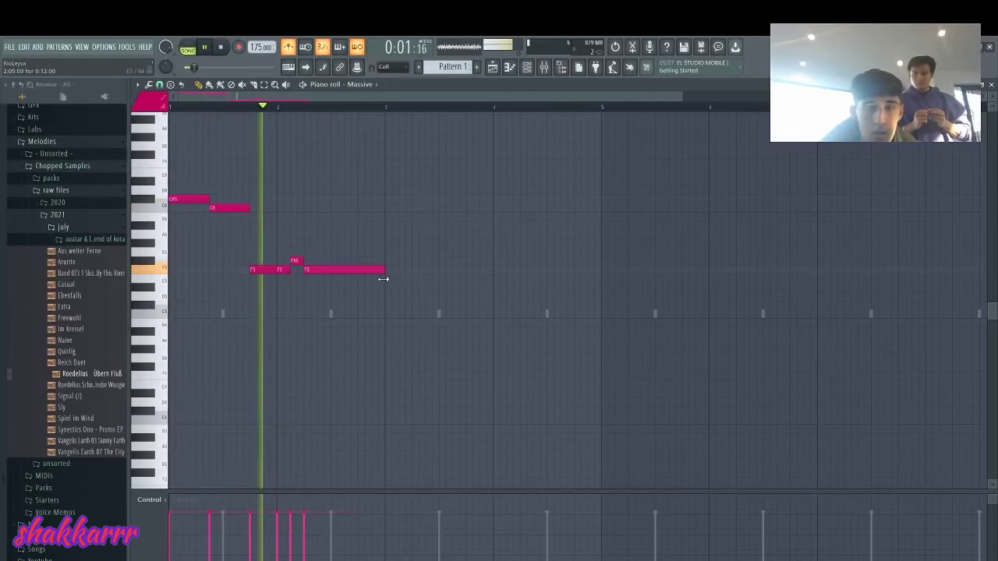
key(space)
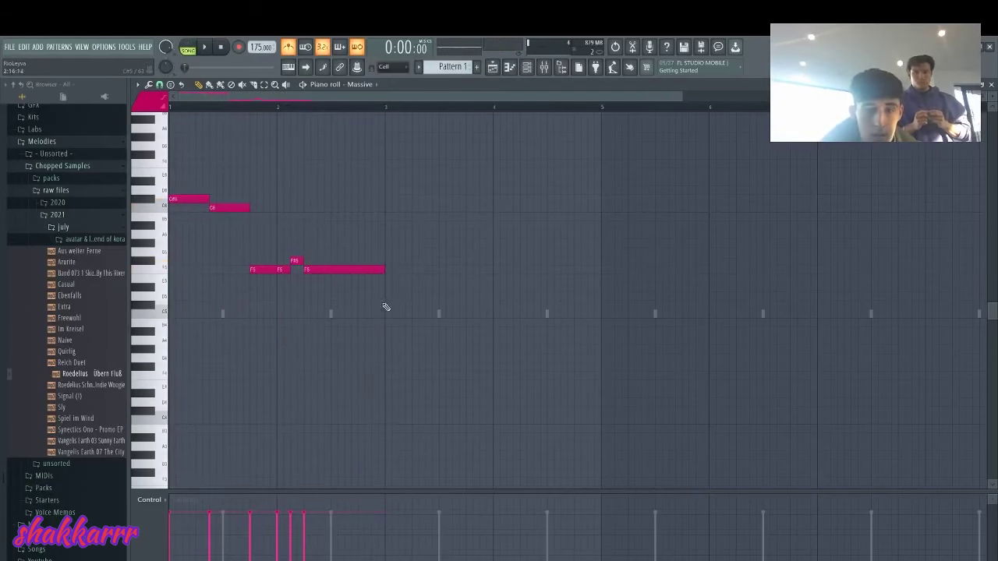
Step: Add four-step C#5, D#5, F5 and G#5 notes across bar 4, followed by an F5 held through bar 5
key(space)
right_click(454, 306)
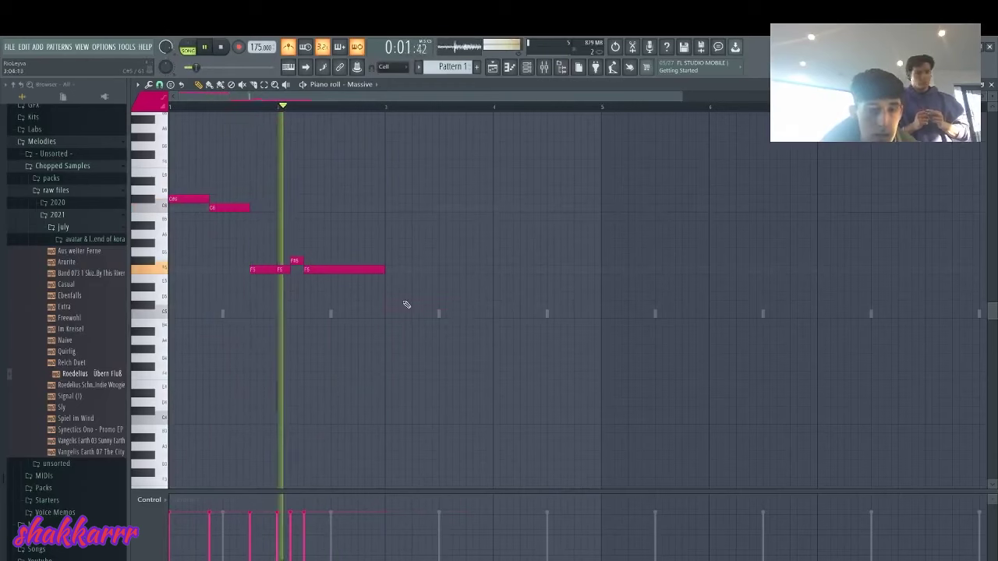
click(493, 313)
key(space)
drag(538, 310, 556, 302)
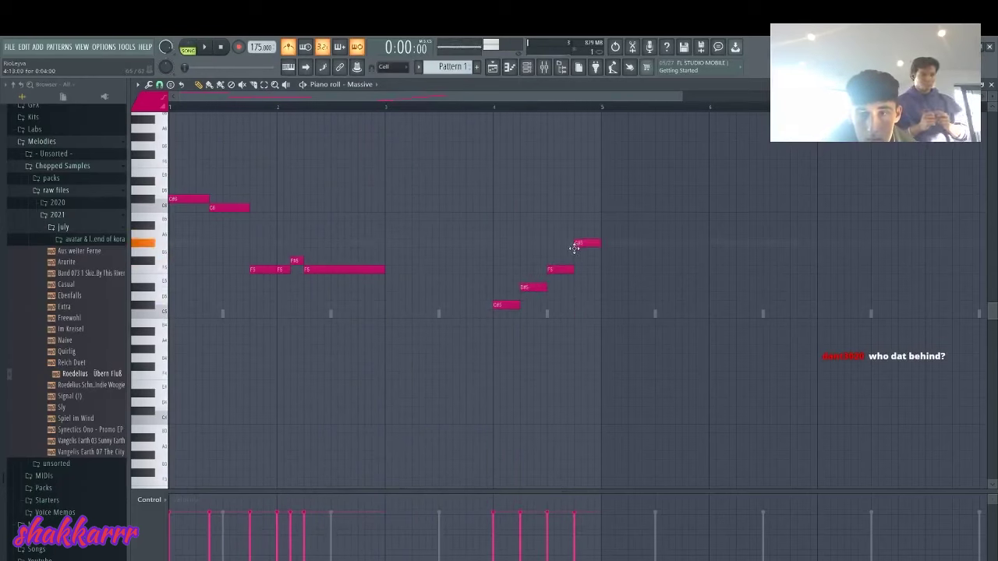
key(space)
click(603, 270)
drag(627, 270, 707, 278)
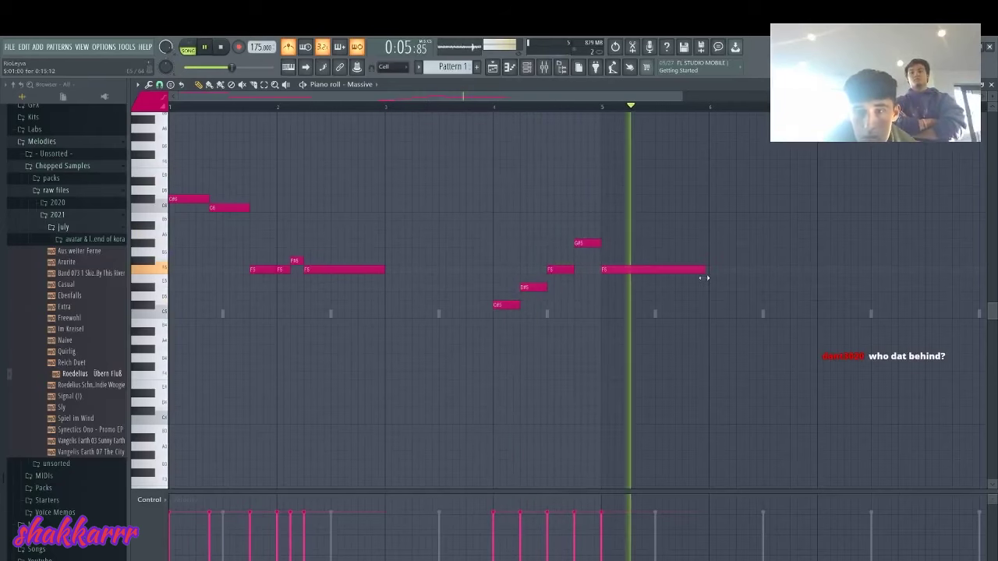
Step: Add D#5, C#5, C5 and C#5 notes from the middle of bar 6, ending on a twelve-step G#4 in bar 7
key(space)
click(764, 288)
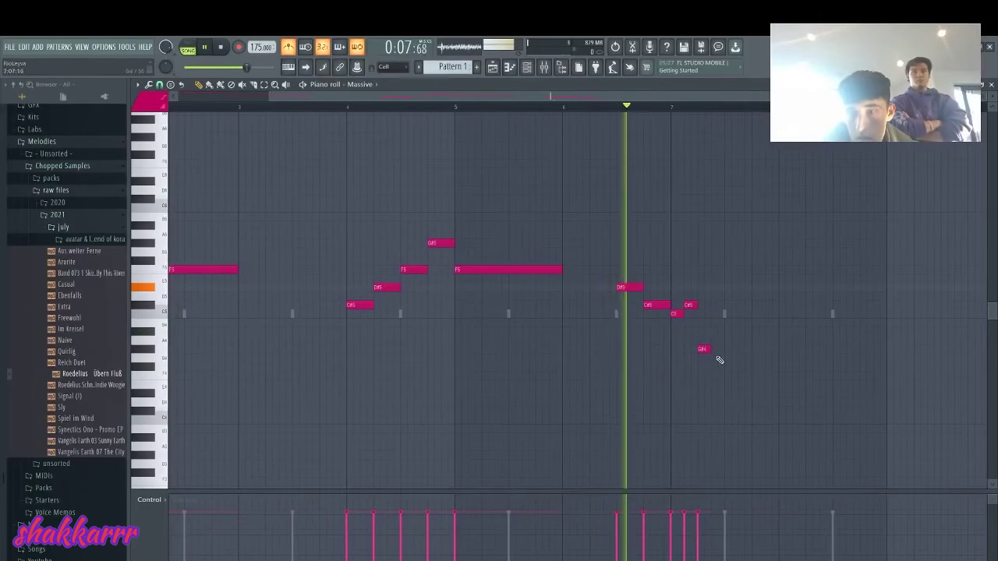
drag(712, 350, 777, 359)
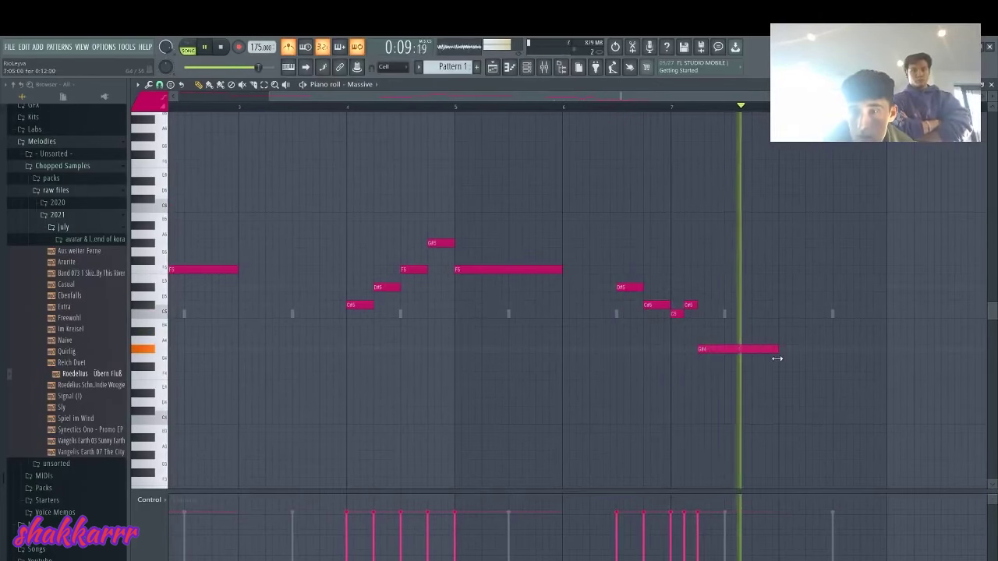
key(space)
Step: Finish the melody with four-step F4 and C#4 notes in the second half of bar 8, and transpose all notes up one semitone
click(832, 384)
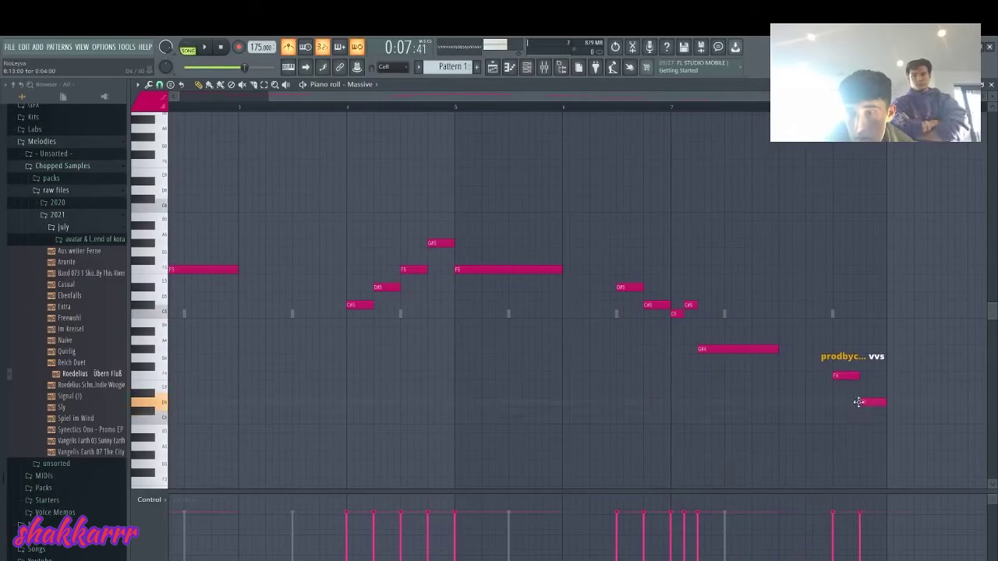
key(space)
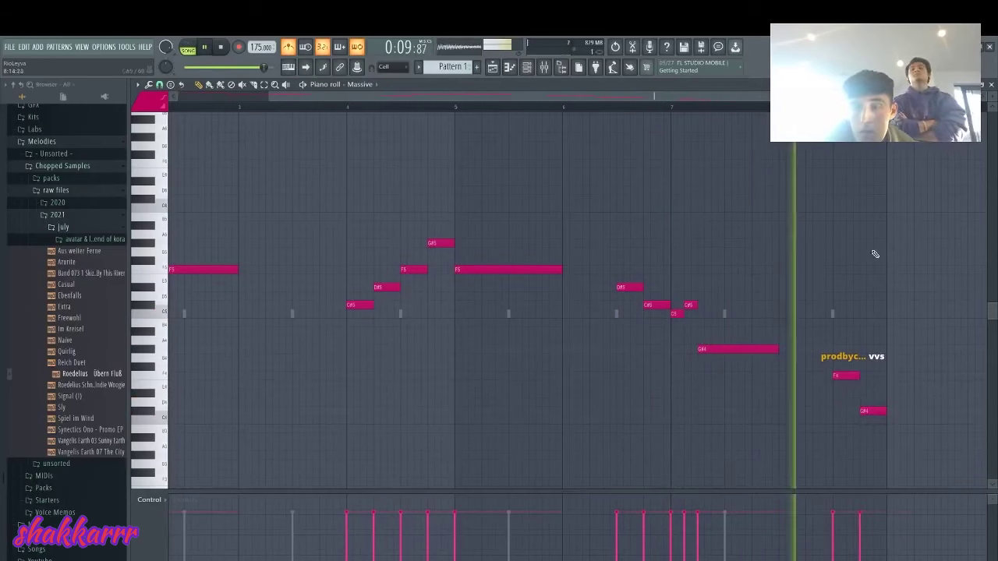
key(F6)
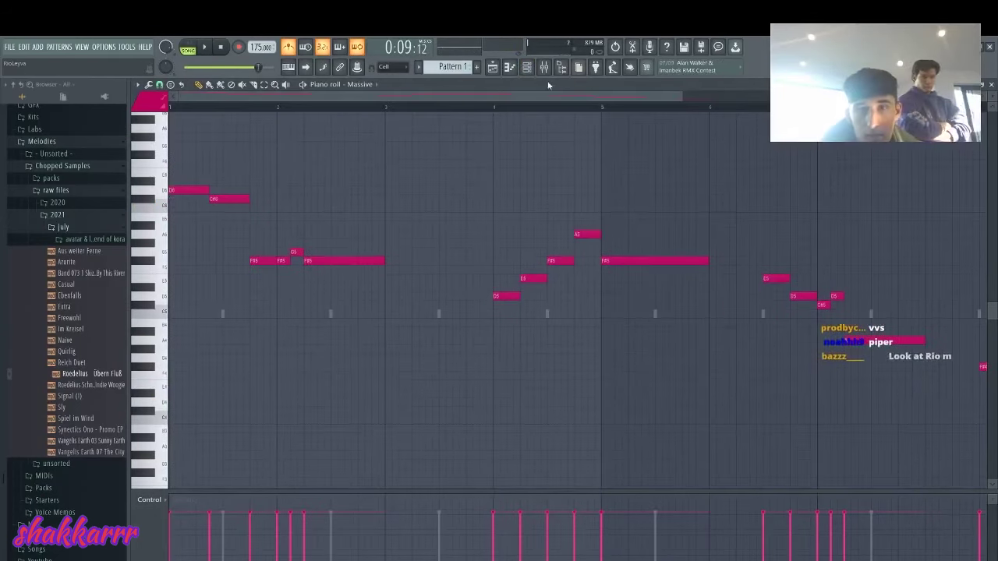
Step: Open the Roedelius sample's channel settings, play the pattern and route the Massive channel to mixer track 2
key(F6)
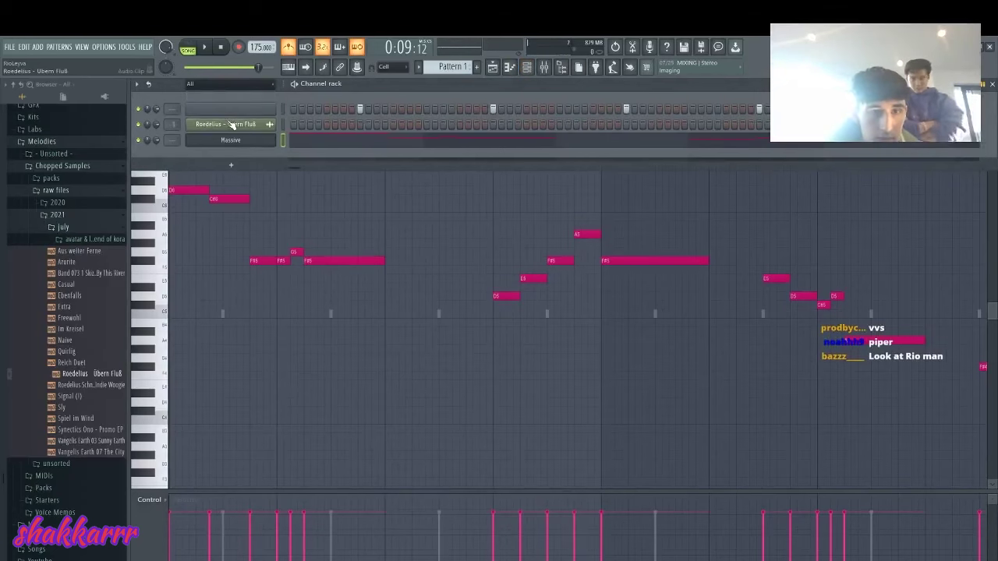
click(231, 125)
key(space)
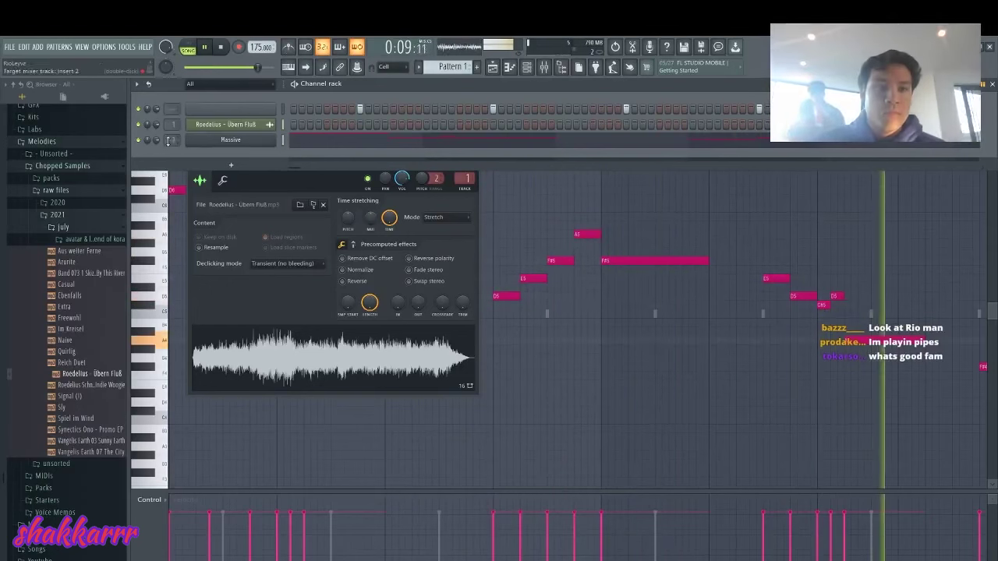
key(space)
Step: Add a new Serum instrument channel from the favorite plugins
click(230, 165)
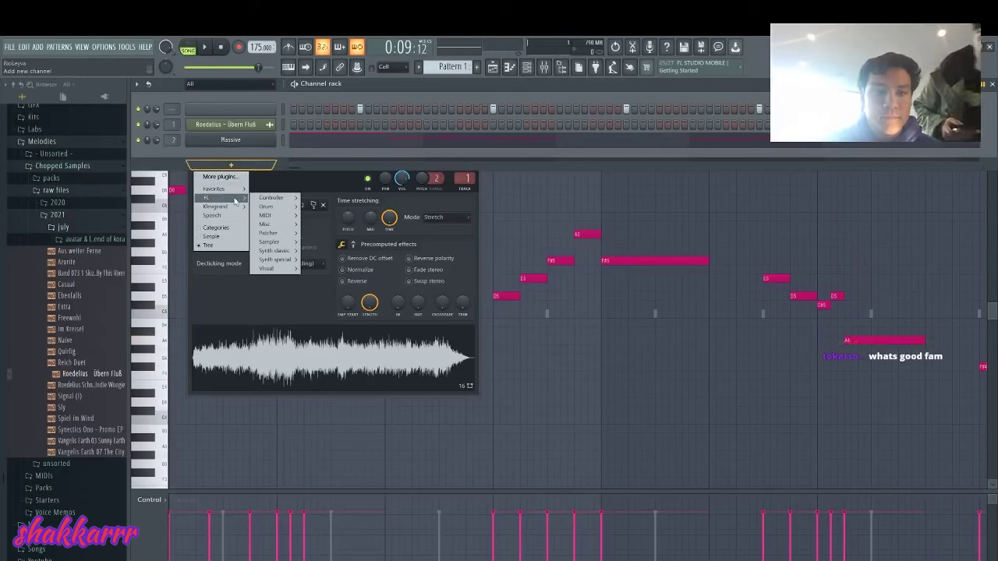
mouse_move(234, 189)
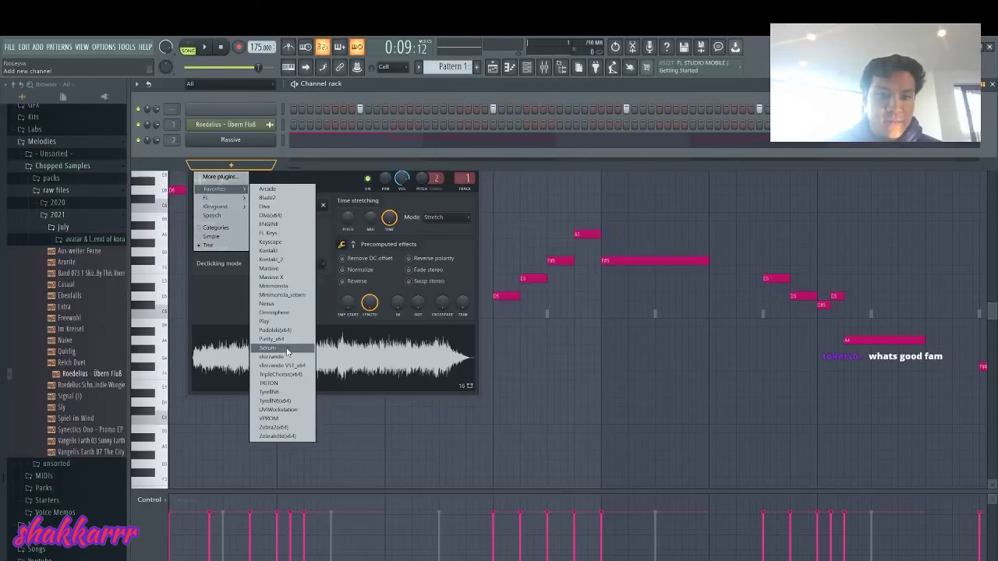
click(286, 347)
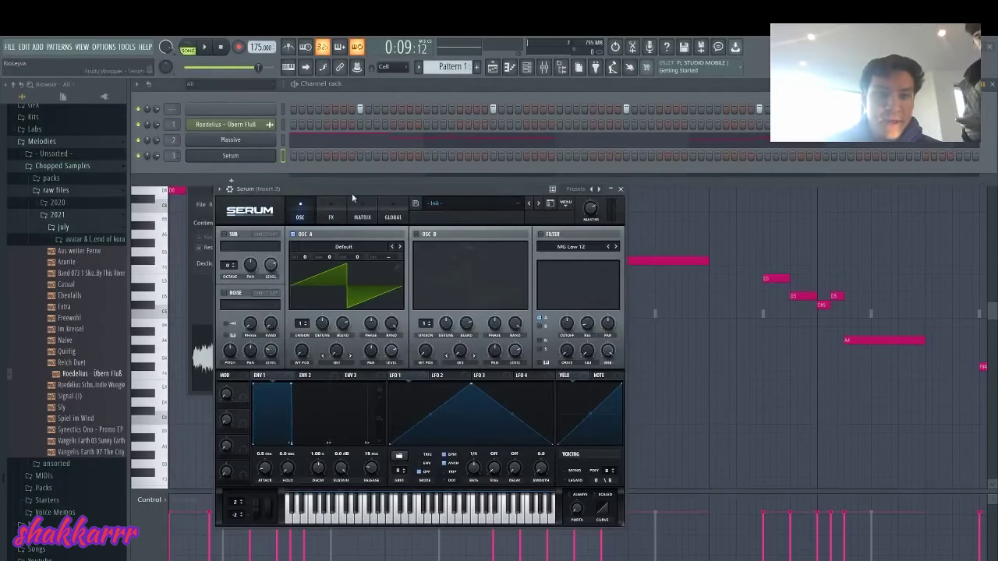
Step: Open Serum's preset browser, filter the presets to the Lead category and play the pattern
click(580, 190)
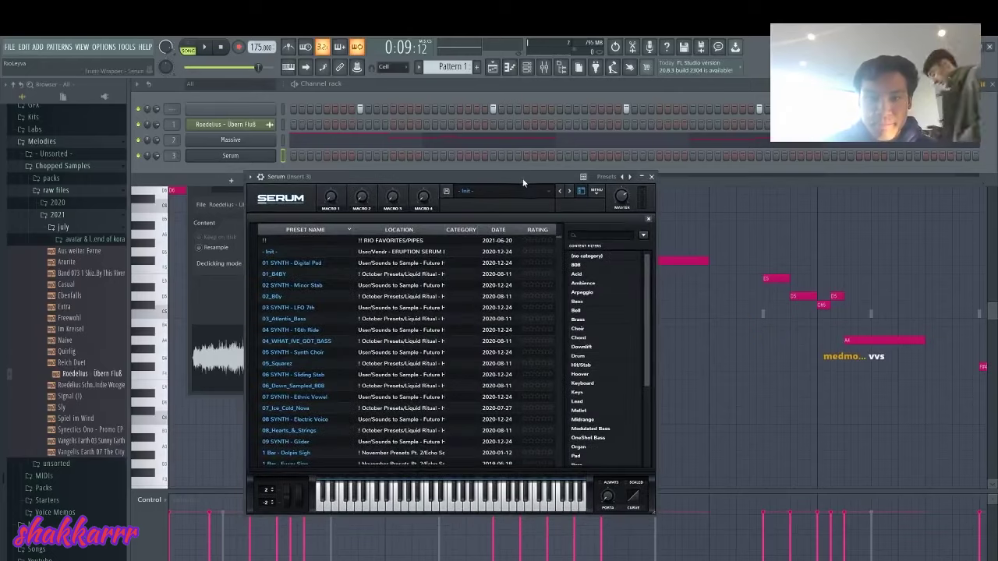
click(581, 401)
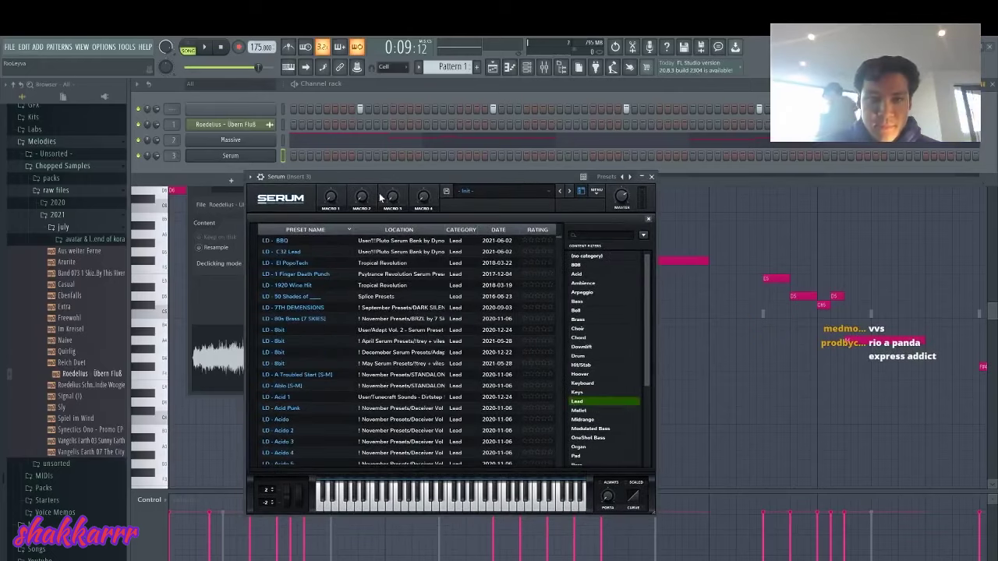
drag(379, 179, 408, 176)
click(139, 140)
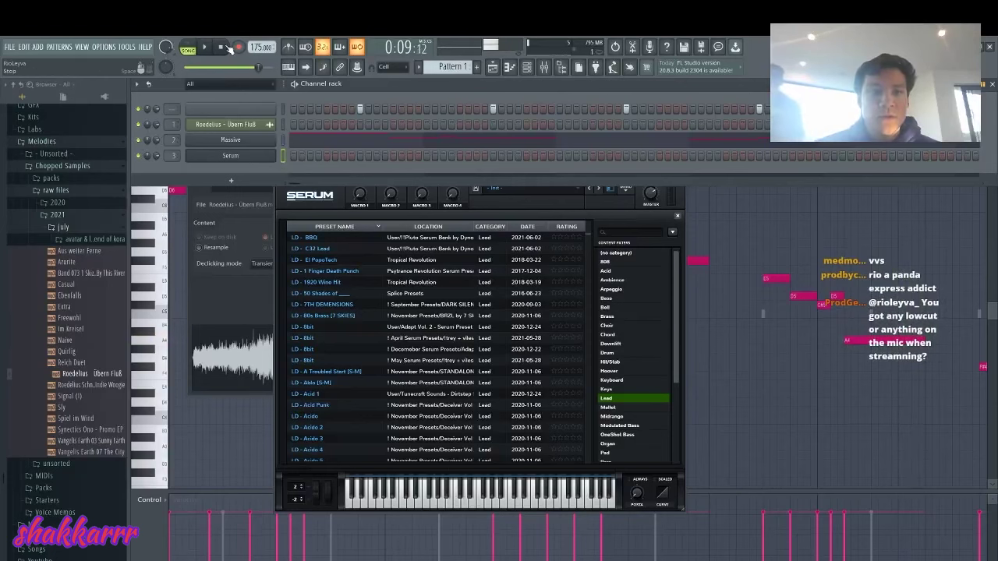
key(space)
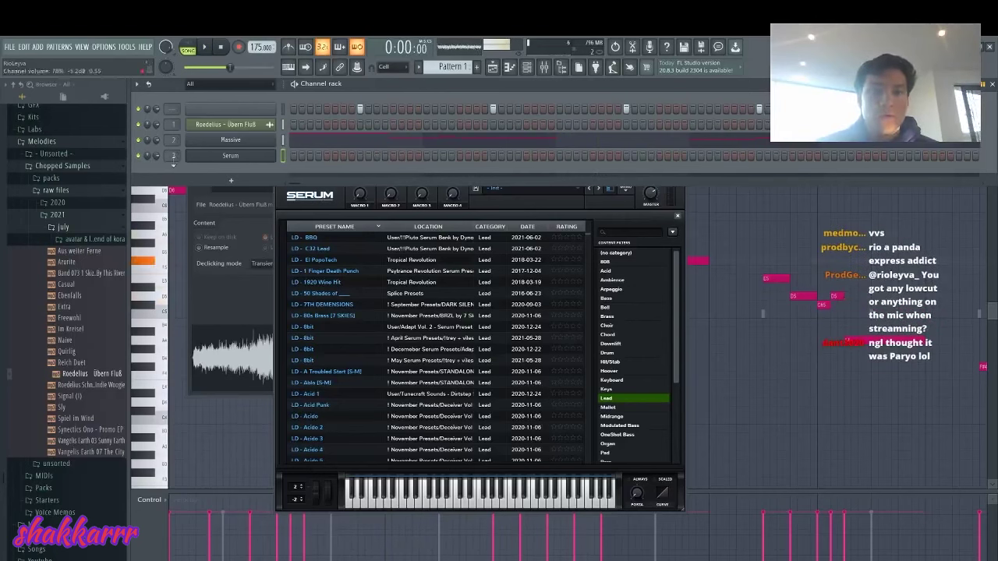
Step: Try the LD - 8bit, LD - C32 Lead and LD - Analog Square presets in Serum
click(414, 328)
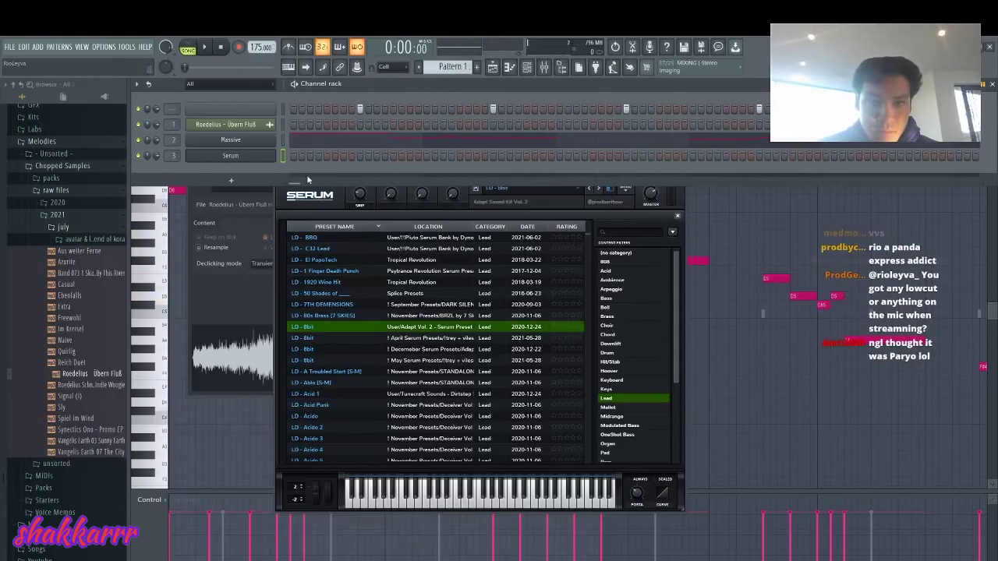
click(246, 160)
click(246, 160)
drag(351, 174, 321, 146)
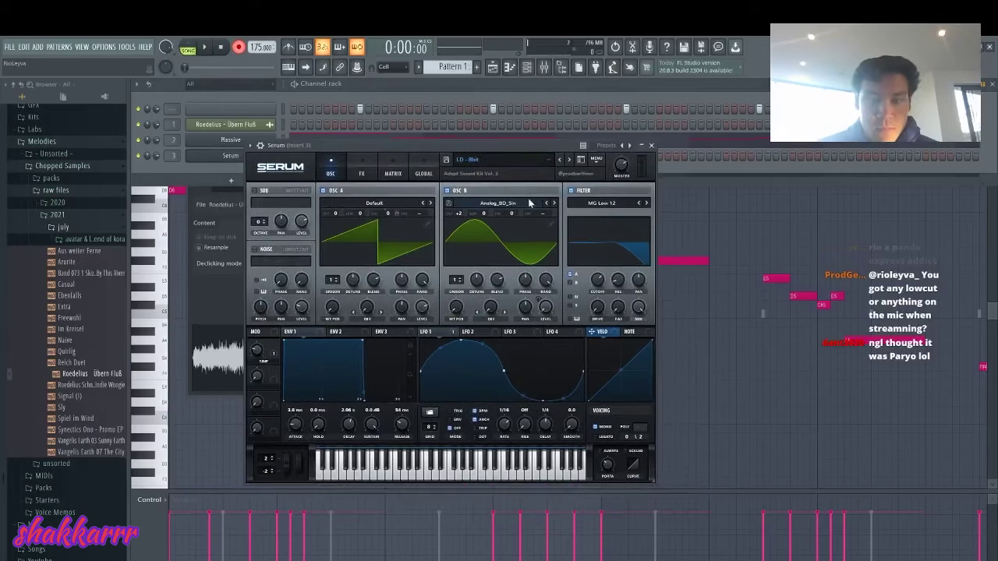
click(580, 160)
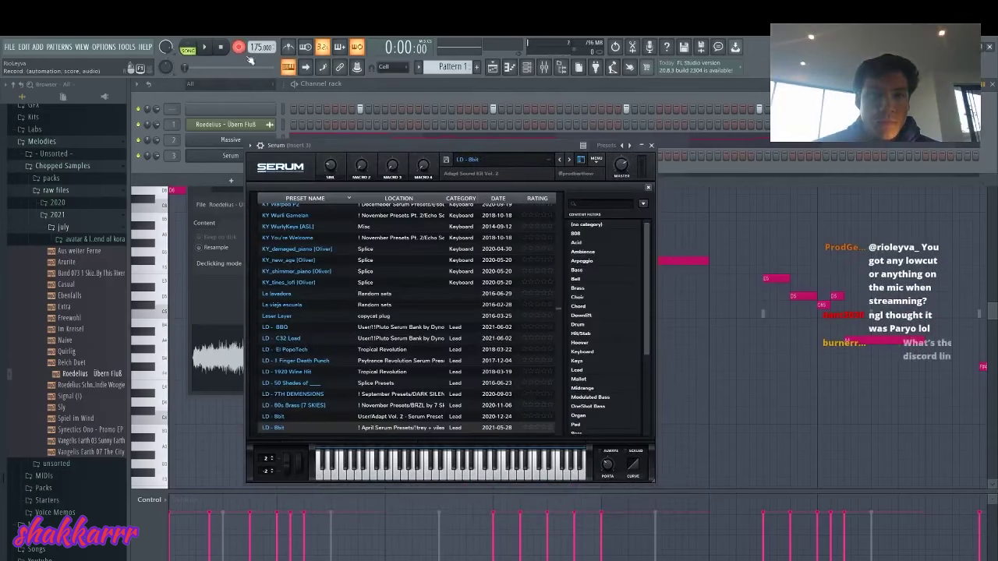
click(343, 338)
drag(427, 147, 468, 157)
scroll(425, 320, down, 3)
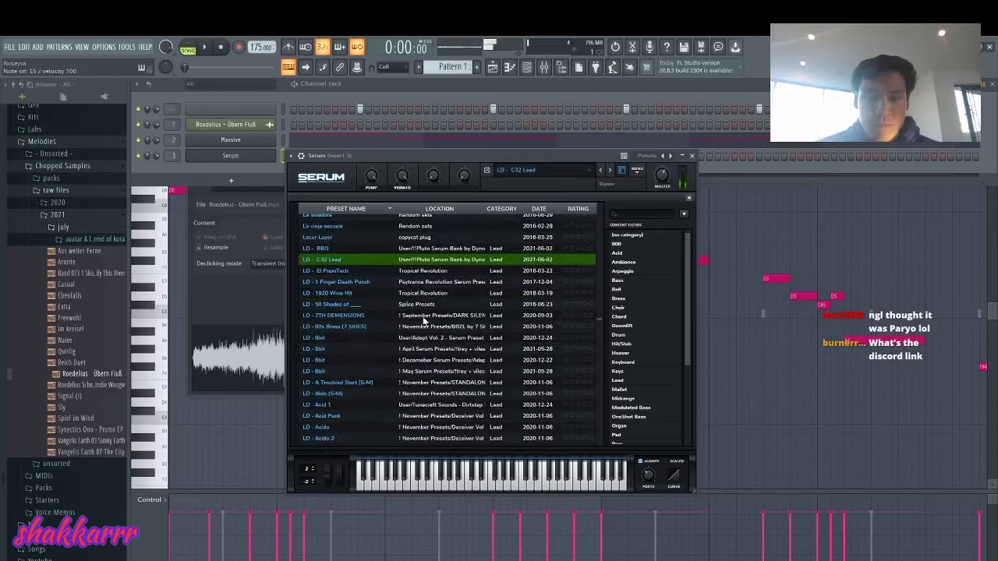
scroll(425, 319, down, 7)
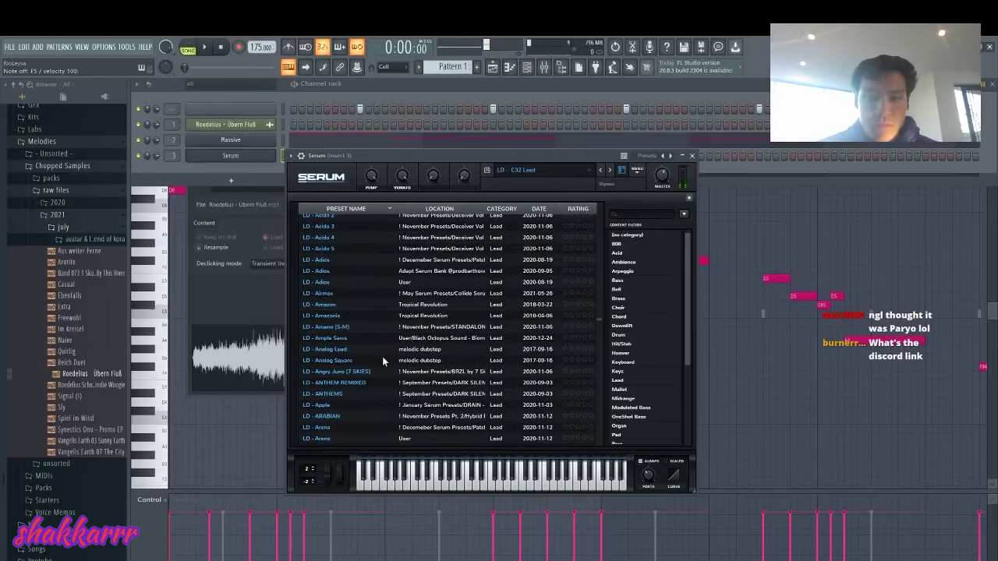
click(372, 360)
drag(466, 157, 485, 163)
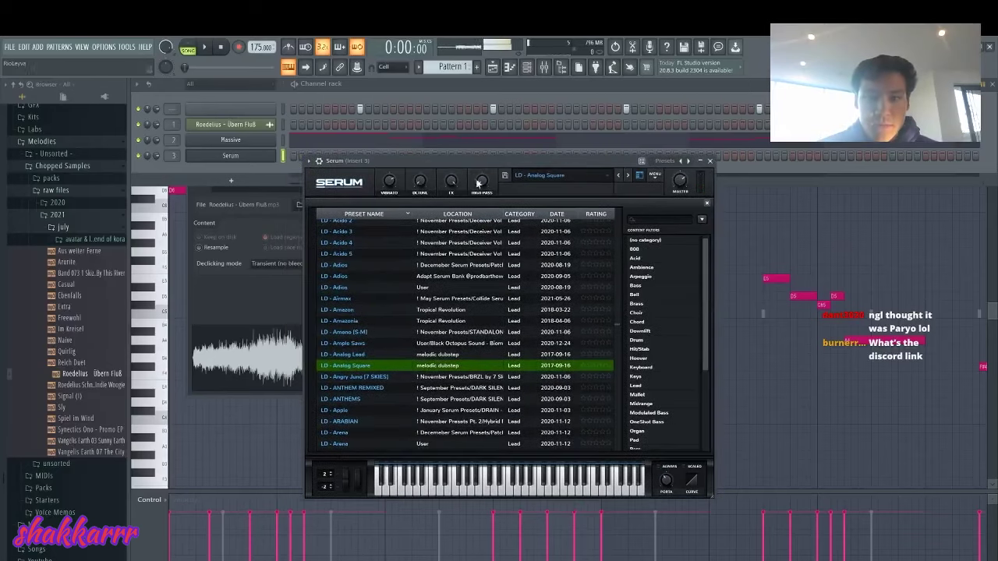
Step: Load the LD - Apple preset in Serum
scroll(383, 337, down, 2)
click(377, 344)
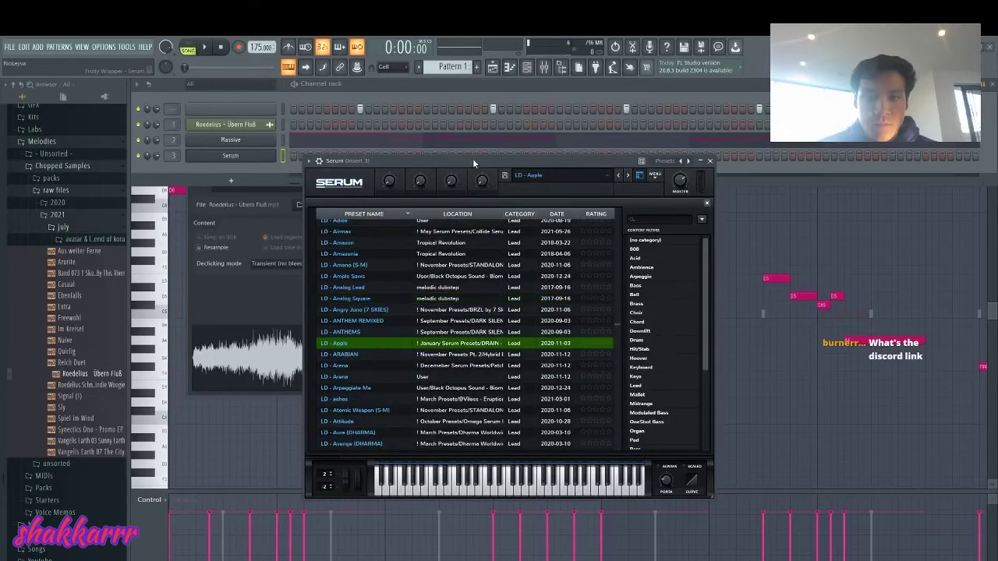
drag(473, 158, 479, 152)
Step: Open the Serum channel's piano roll and play the pattern to hear where a second melody fits
right_click(276, 161)
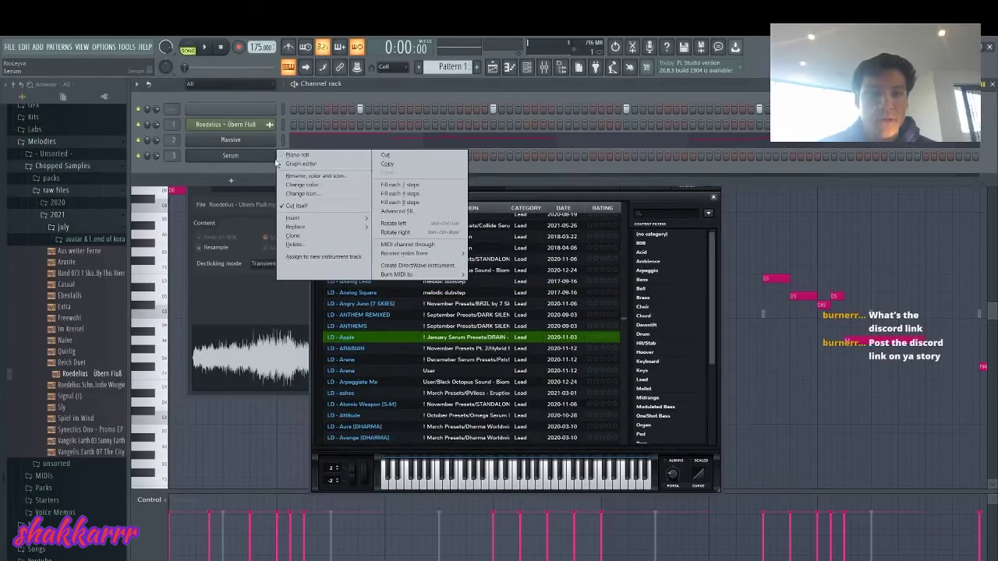
click(301, 155)
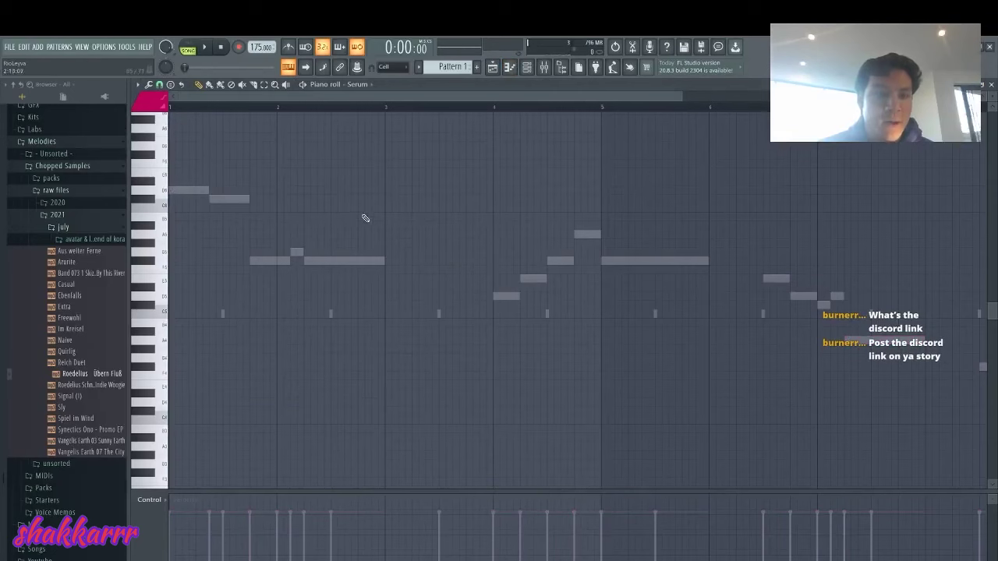
key(space)
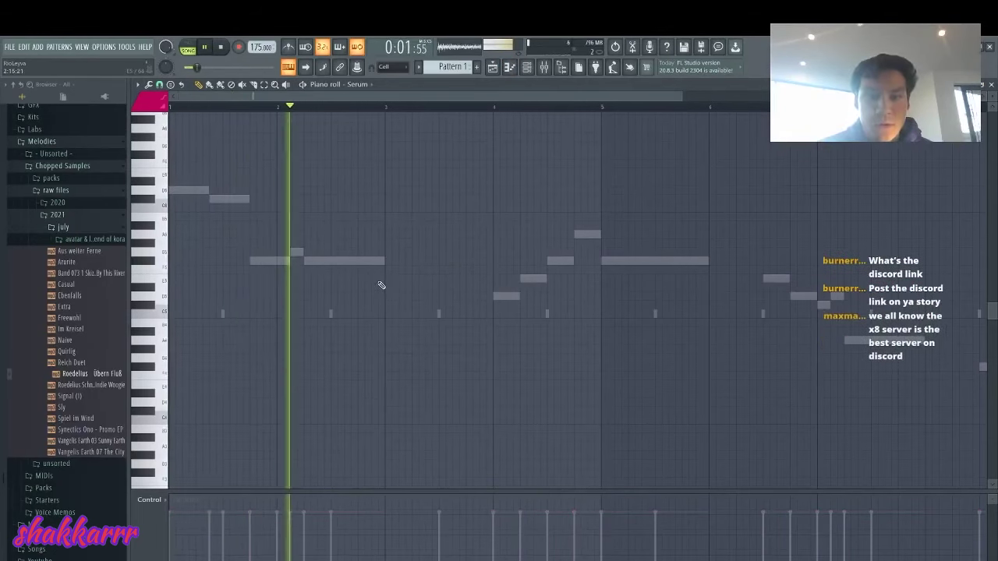
scroll(381, 285, up, 4)
scroll(453, 272, down, 4)
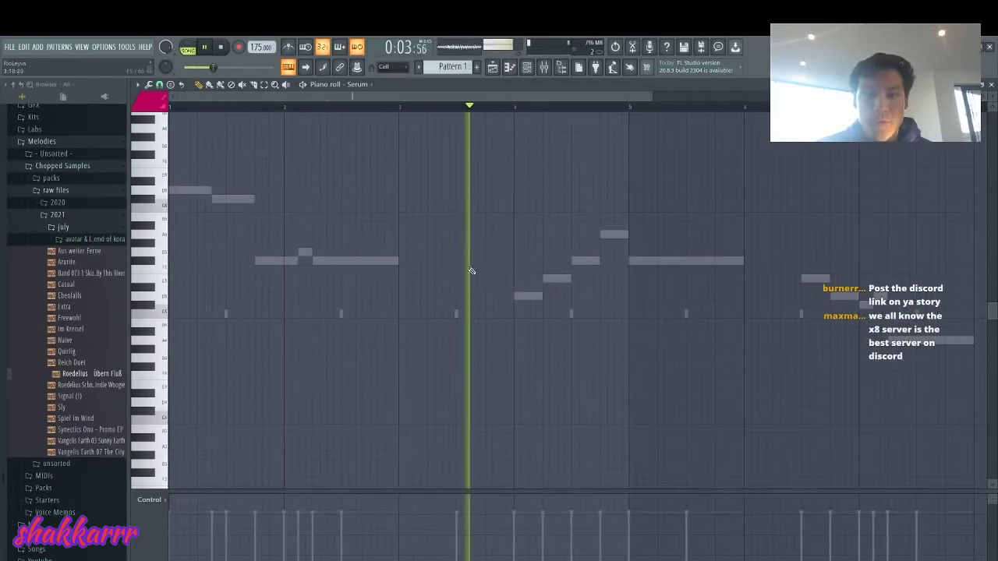
key(space)
Step: Start the Serum melody in bar 3 with a four-step D5 on beat two and short D5–E5 pairs on beats three and four
click(433, 261)
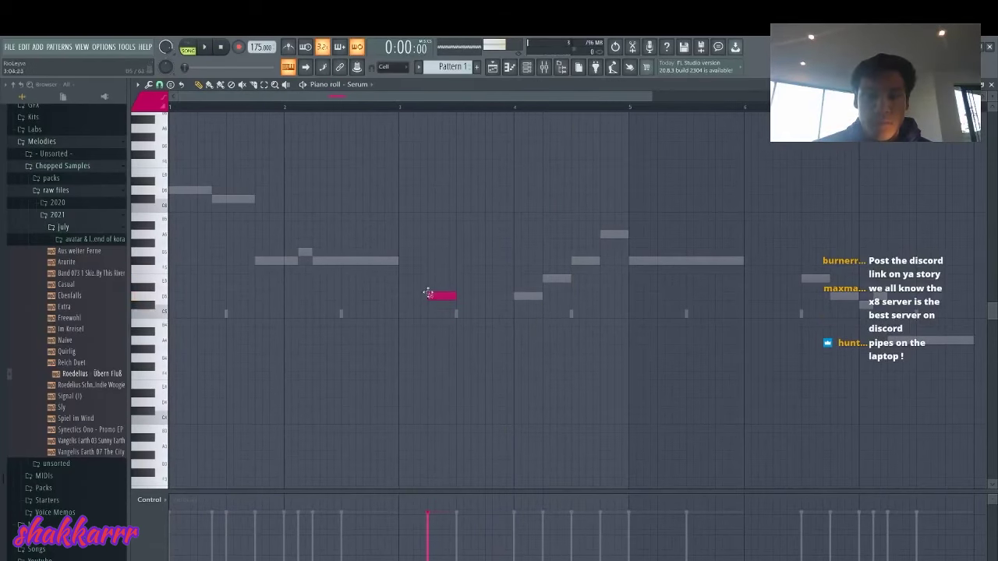
click(399, 110)
scroll(441, 292, up, 4)
click(451, 279)
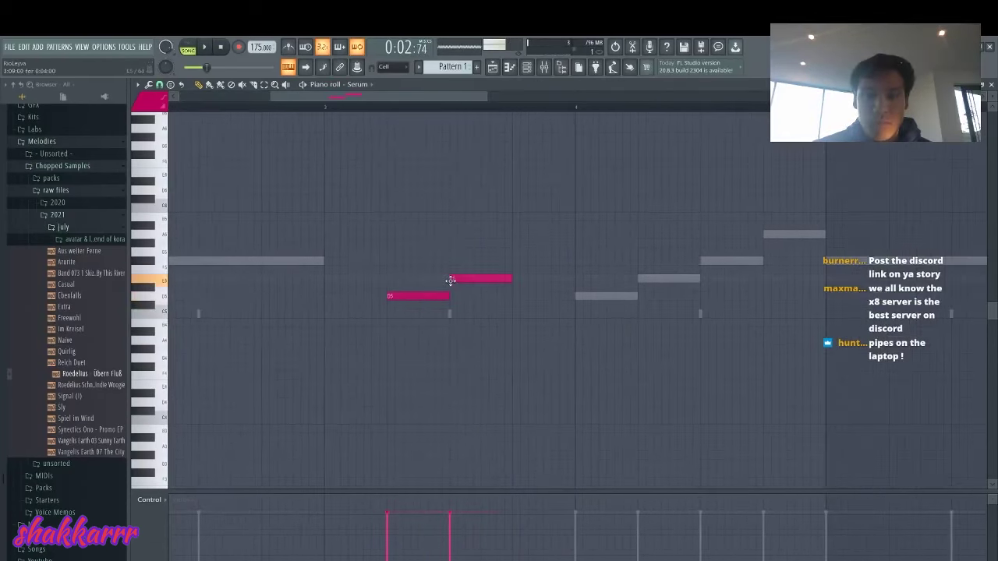
click(458, 294)
drag(457, 278, 569, 330)
key(space)
key(space)
key(space)
key(space)
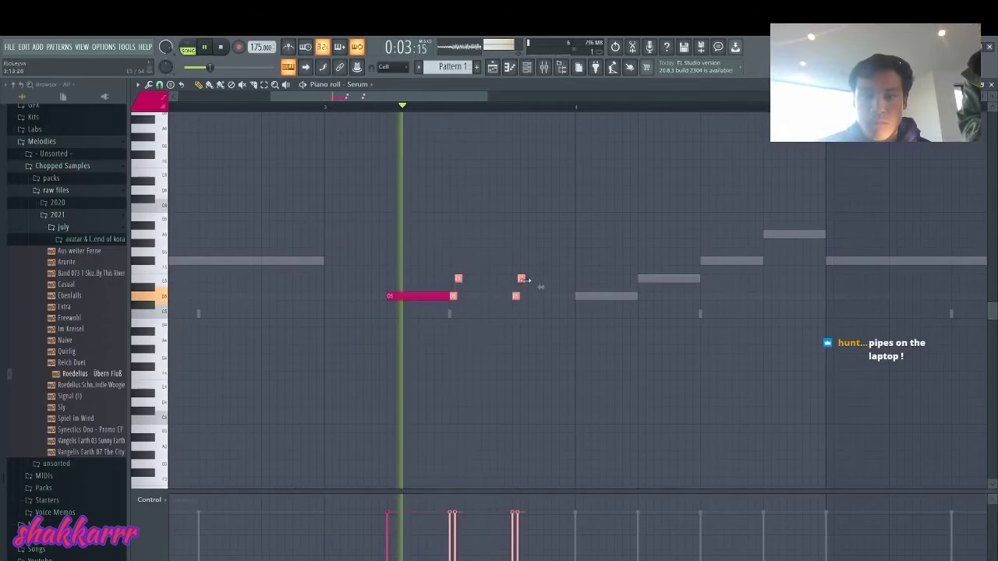
Step: Lengthen the D5–E5 pairs and add an F#5 late in bar 3, followed by eight-step A5, F#5 and E5 notes in bar 4
drag(525, 280, 702, 233)
ctrl+click(567, 285)
key(space)
key(space)
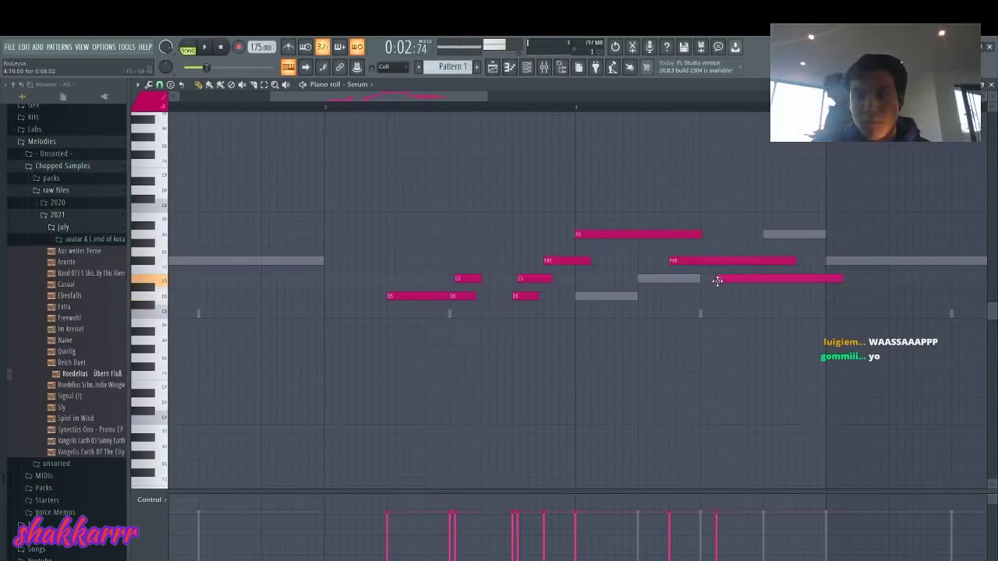
key(space)
Step: Move the last E5 to start on beat four of bar 4 and extend it to the end of bar 5
scroll(718, 280, down, 2)
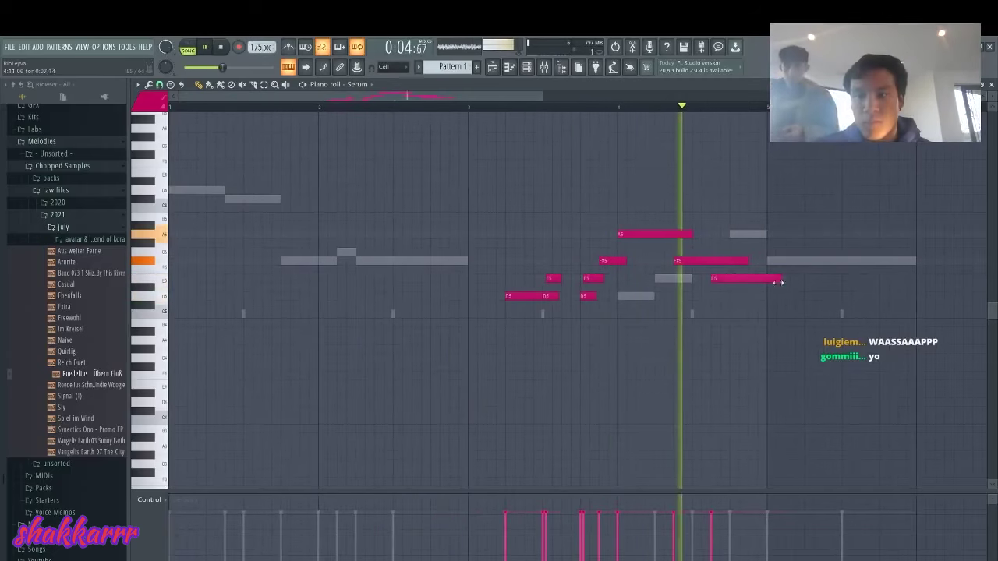
drag(778, 283, 916, 299)
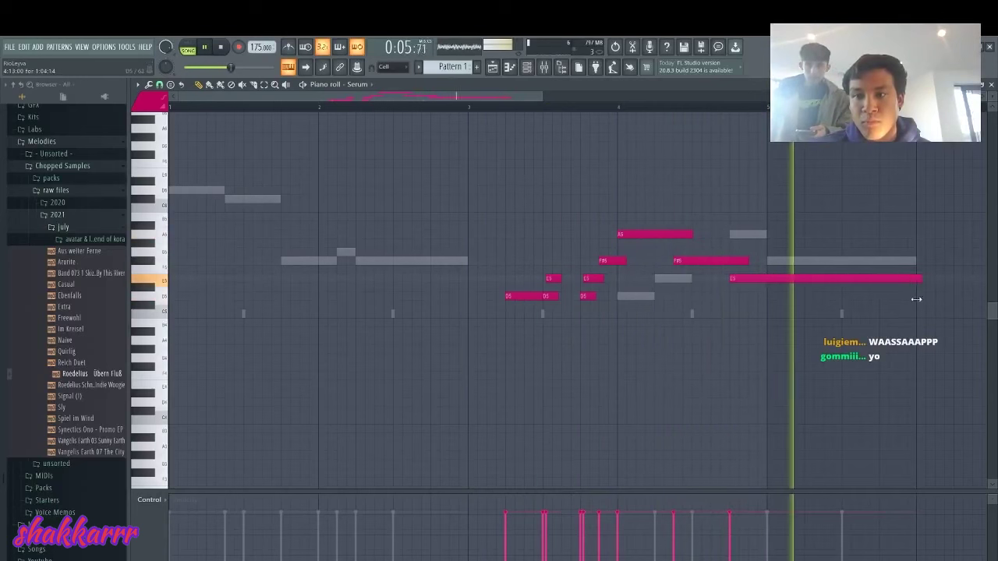
key(space)
scroll(637, 289, down, 2)
Step: Open Massive's piano roll and delete its four rising notes in bar 4 and the F#4 and D4 notes in bar 8
key(space)
key(Tab)
key(space)
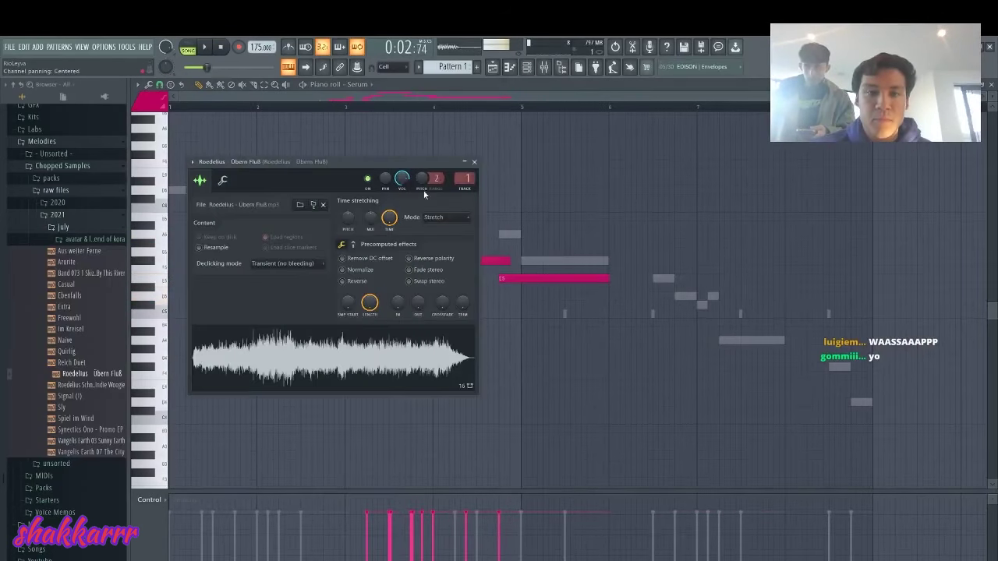
key(Tab)
click(527, 68)
click(318, 146)
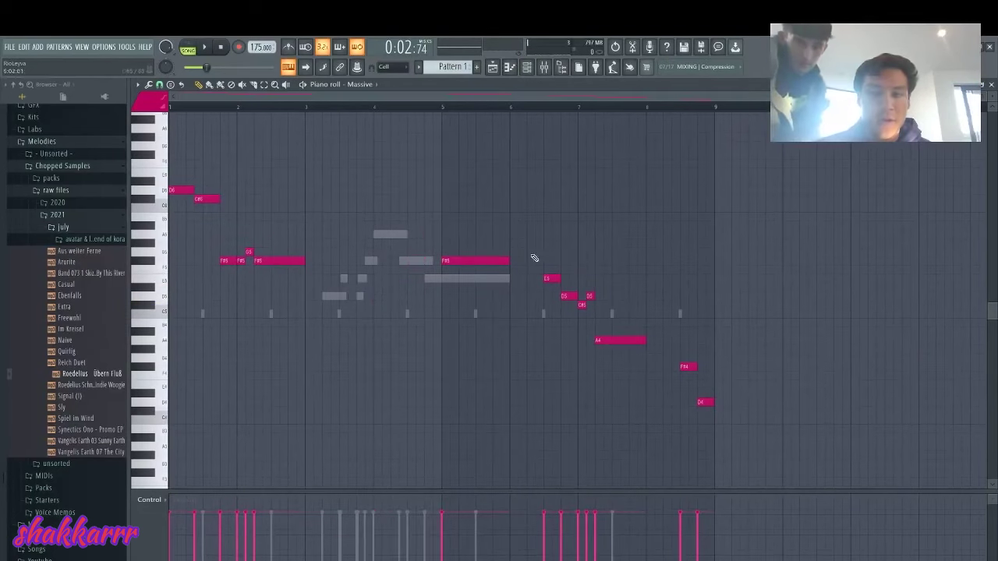
drag(668, 354, 733, 407)
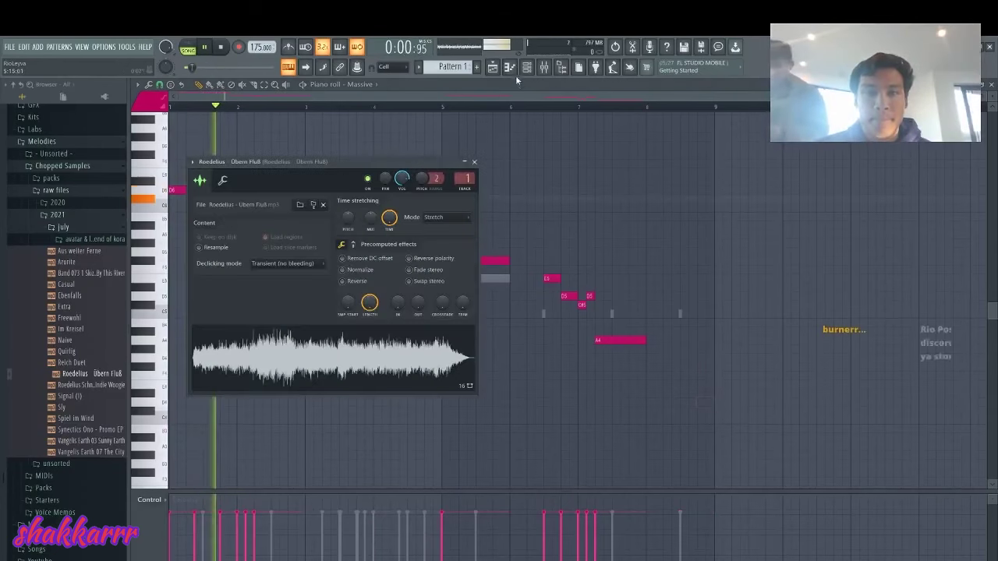
Step: Return to Serum's piano roll and play its melody from the start of bar 3
click(526, 67)
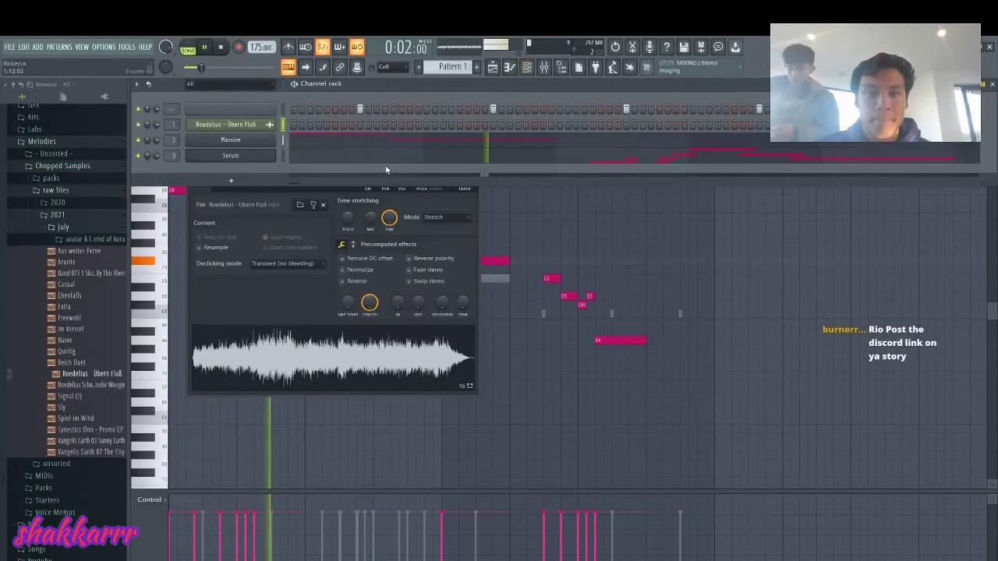
click(389, 158)
scroll(404, 219, down, 2)
scroll(361, 272, up, 4)
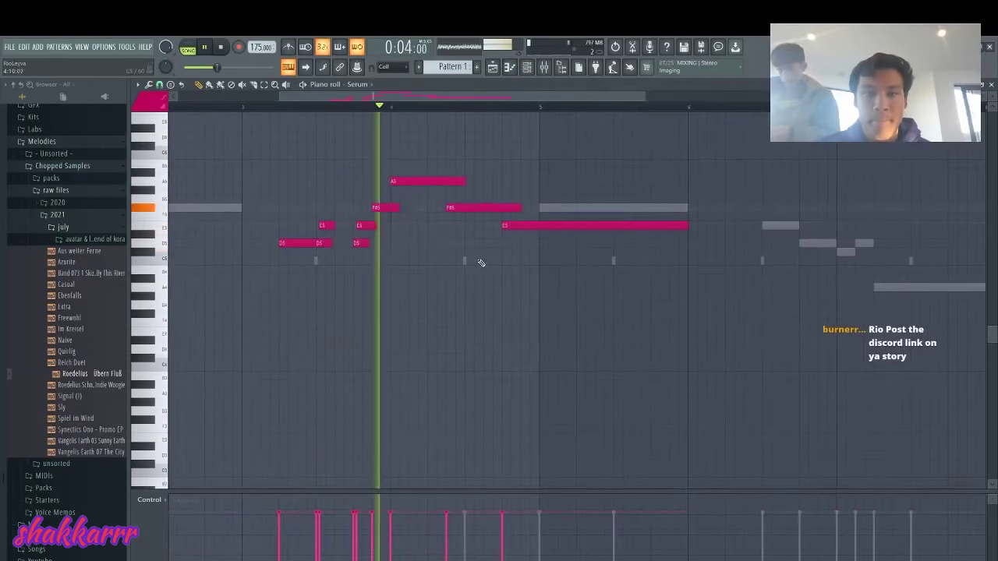
click(244, 110)
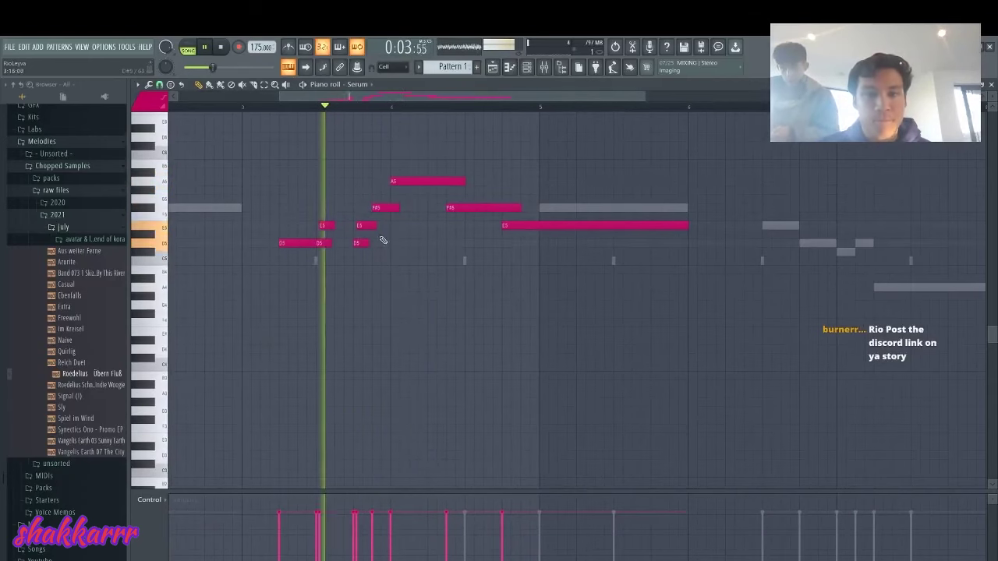
scroll(383, 240, up, 2)
scroll(537, 268, down, 4)
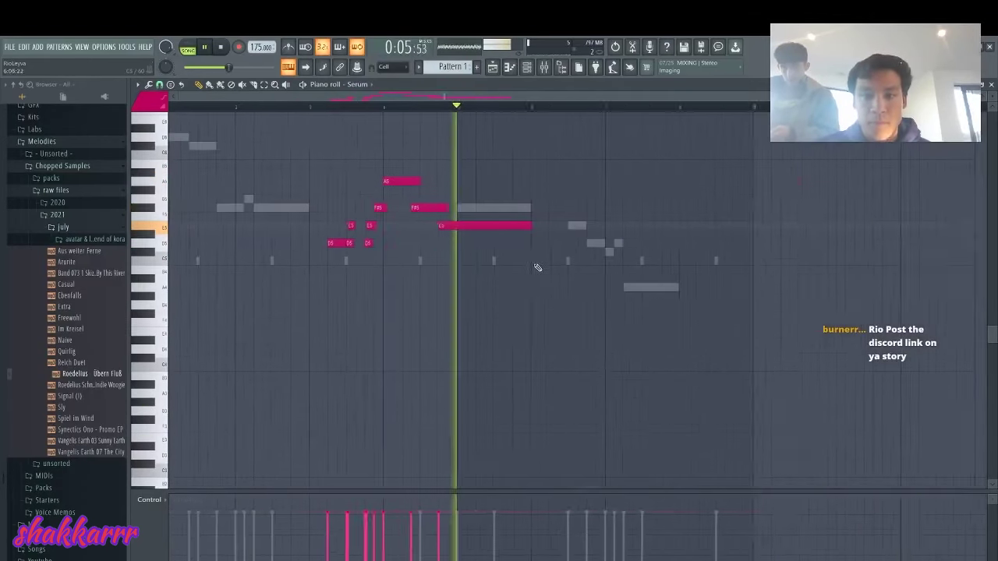
Step: Play the pattern from the beginning to check the Serum and Massive melodies together
key(Tab)
key(Tab)
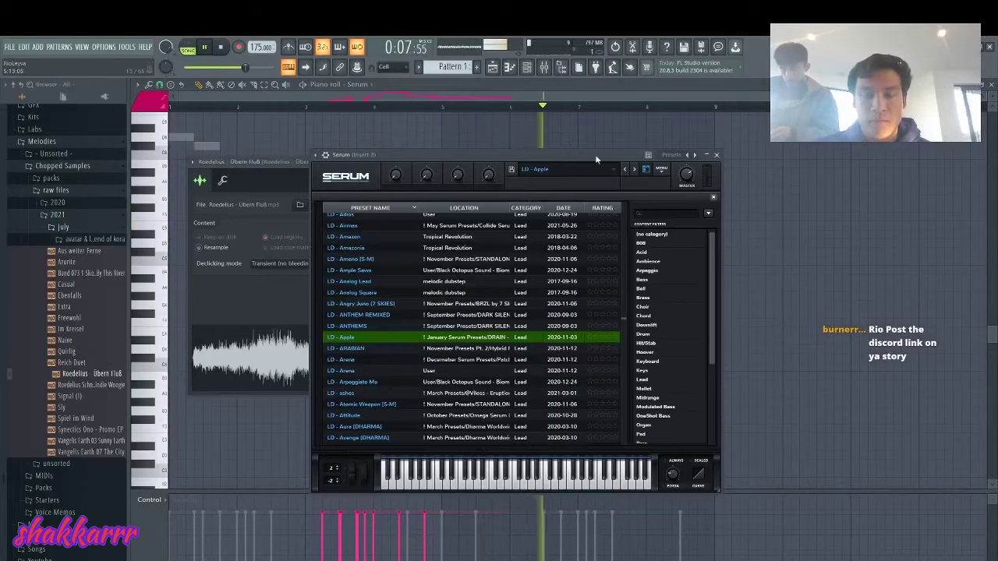
key(Tab)
key(Tab)
key(space)
key(space)
key(space)
key(space)
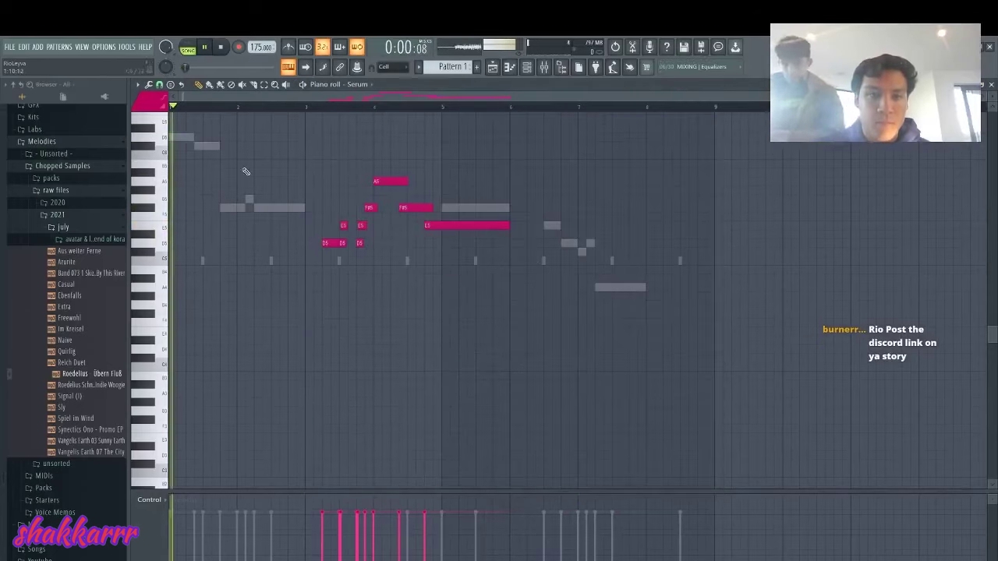
Step: Try raising the whole Serum melody one octave and shifting it earlier to start exactly at bar 3, and play it back
key(ctrl+a)
key(ctrl+Up)
key(shift+Left)
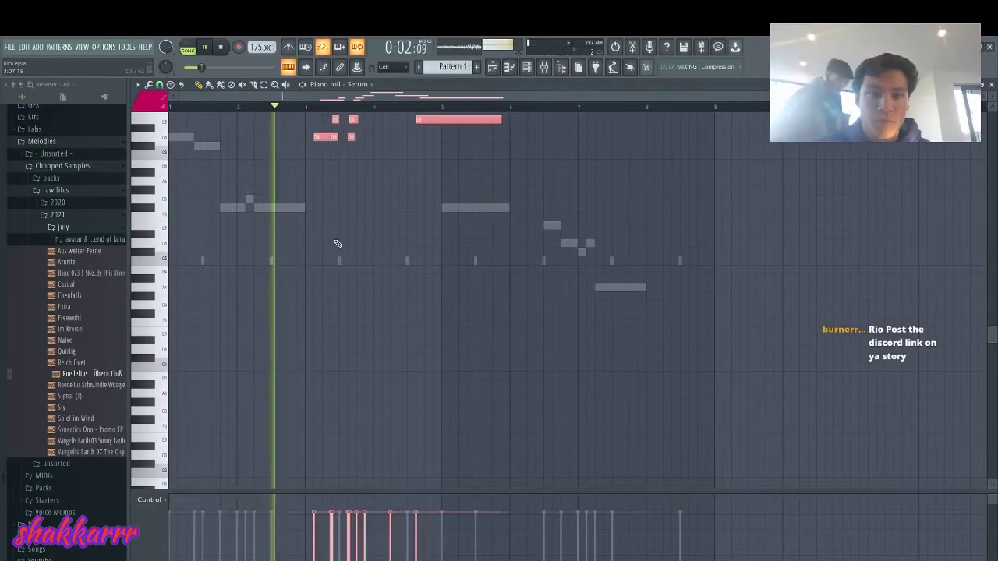
key(shift+Left)
scroll(339, 247, up, 3)
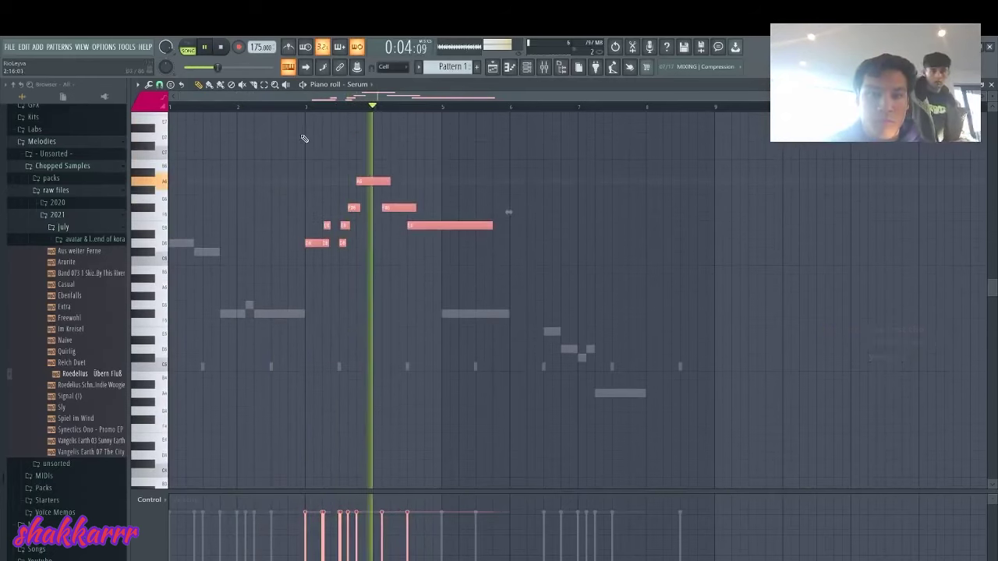
click(306, 107)
key(space)
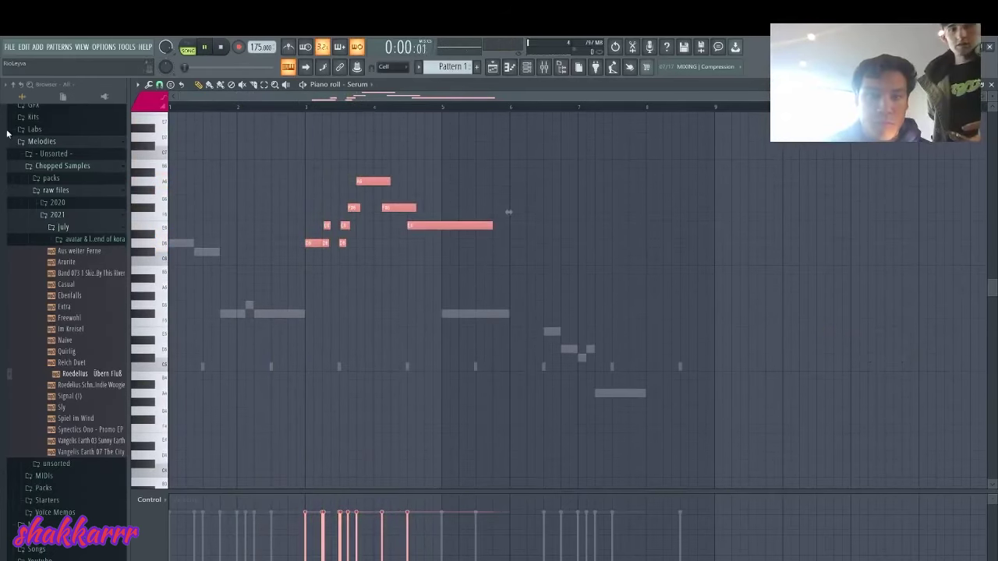
ctrl+scroll(312, 250, up, 4)
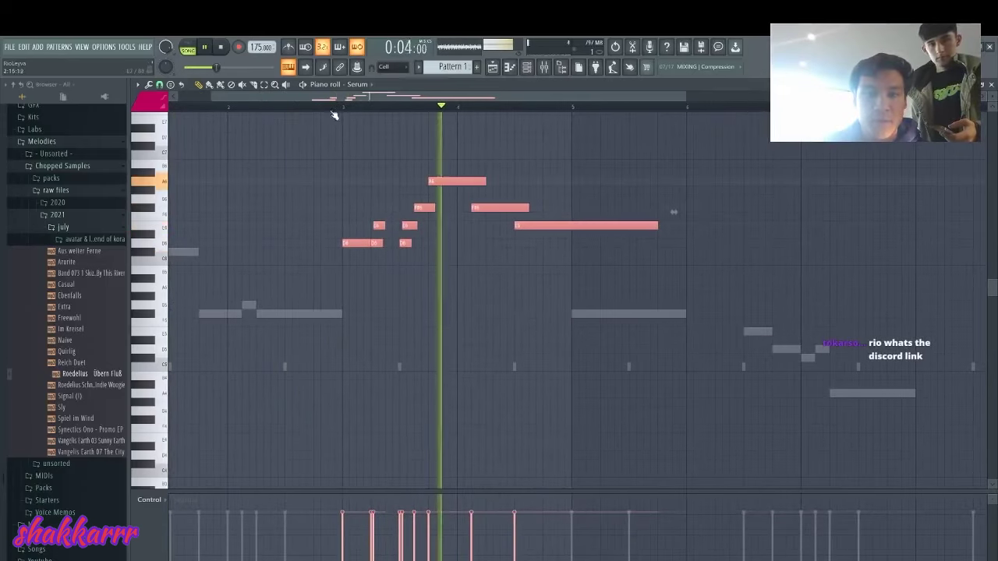
Step: Undo the Serum melody's octave raise and earlier shift, returning it to its previous pitch and timing
key(ctrl+a)
key(space)
key(ctrl+z)
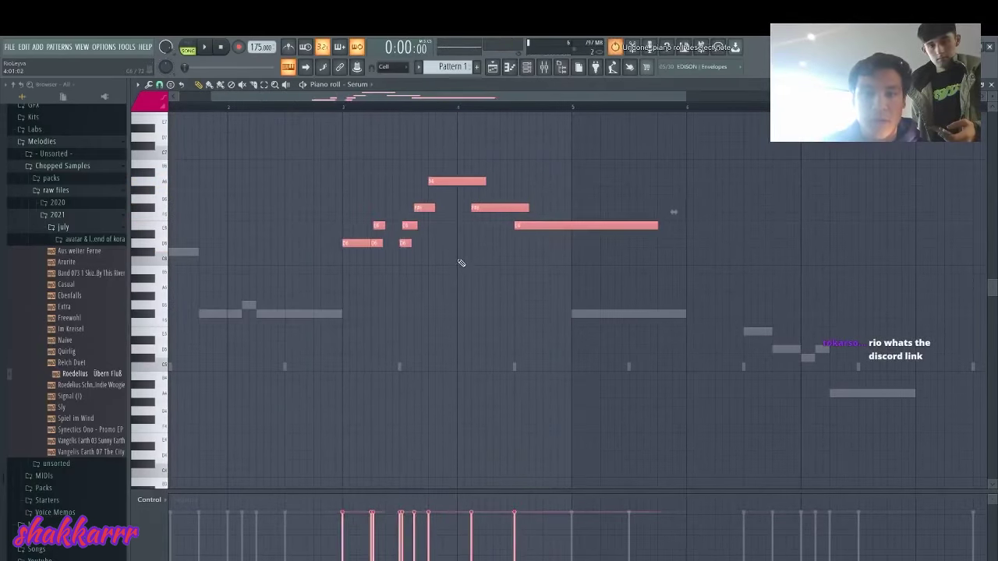
key(ctrl+alt+z)
key(ctrl+alt+z)
key(ctrl+alt+z)
key(ctrl+alt+z)
key(ctrl+alt+z)
key(ctrl+alt+z)
key(ctrl+alt+z)
key(ctrl+alt+z)
key(ctrl+alt+z)
key(ctrl+alt+z)
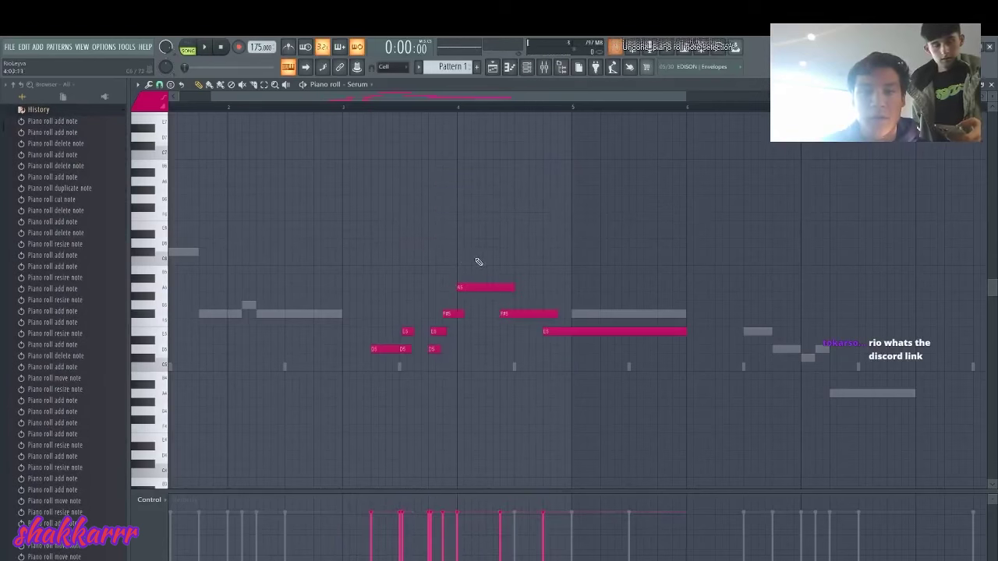
Step: Raise the Serum melody one octave and play it from the start of bar 3
key(space)
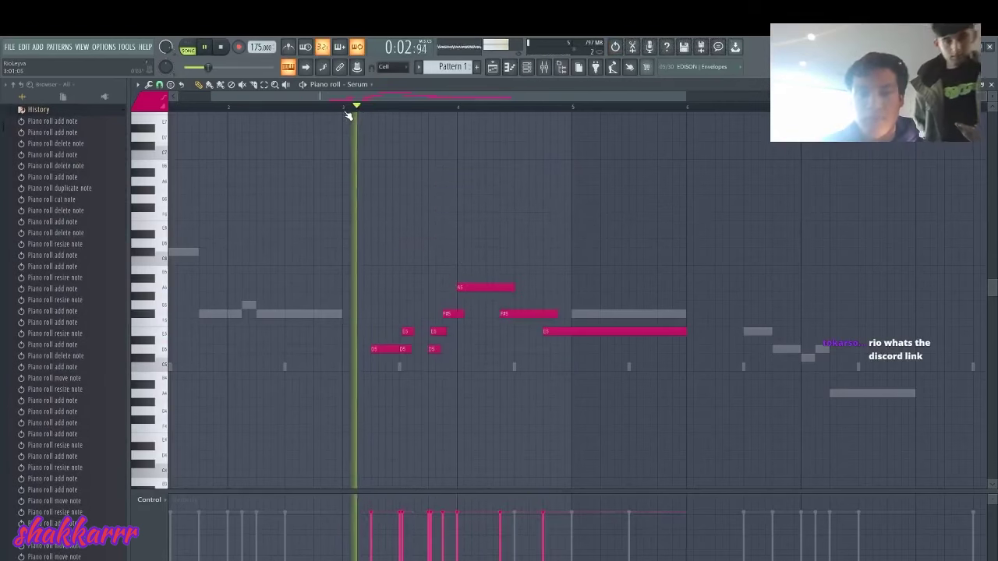
key(ctrl+Up)
click(343, 108)
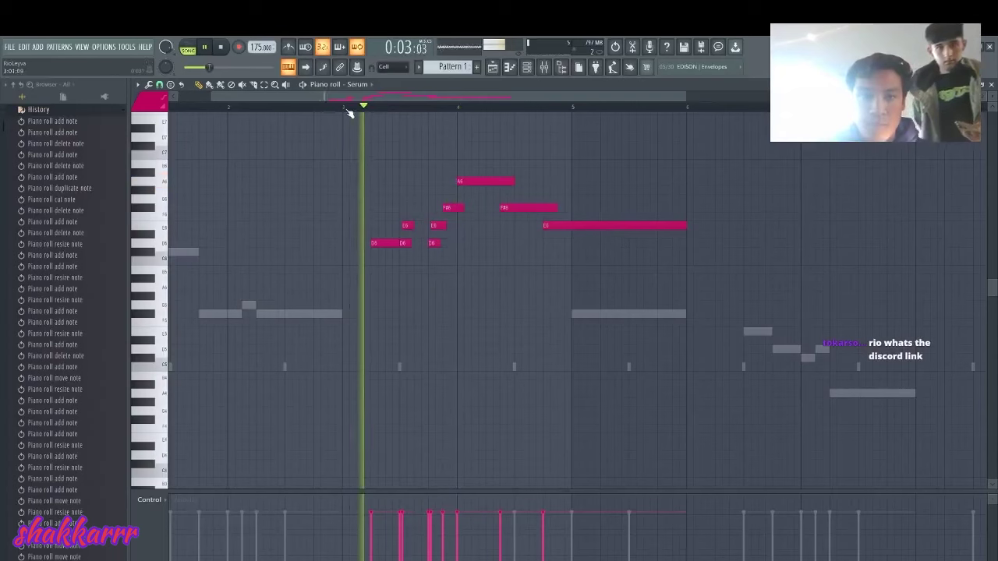
Step: Rework the Serum ending into D7, C#7 and A6 in bar 4, with A6 on beat four, deleting the last F#6 and long E6
drag(461, 179, 454, 208)
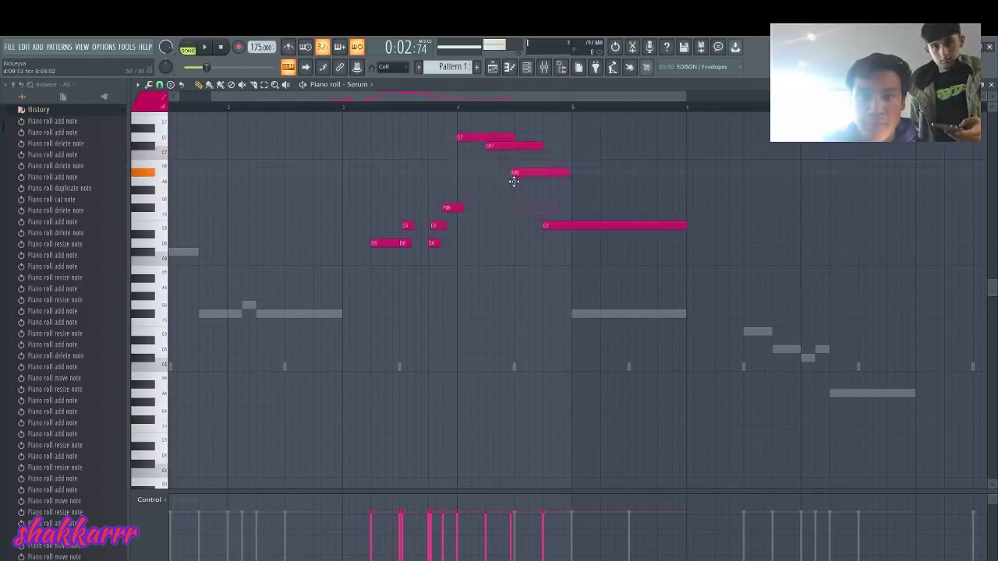
drag(519, 189, 516, 189)
key(space)
right_click(568, 228)
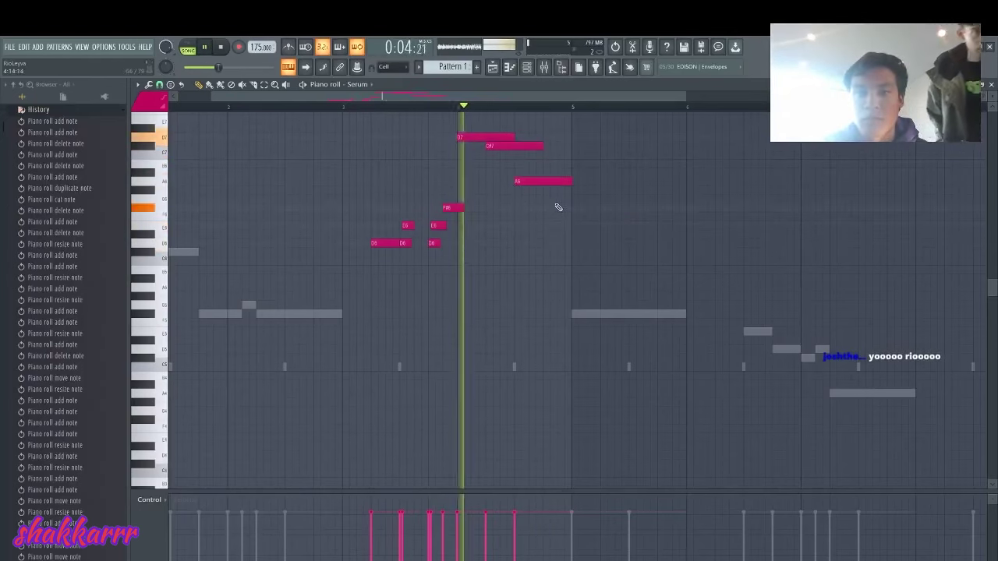
drag(509, 148, 568, 193)
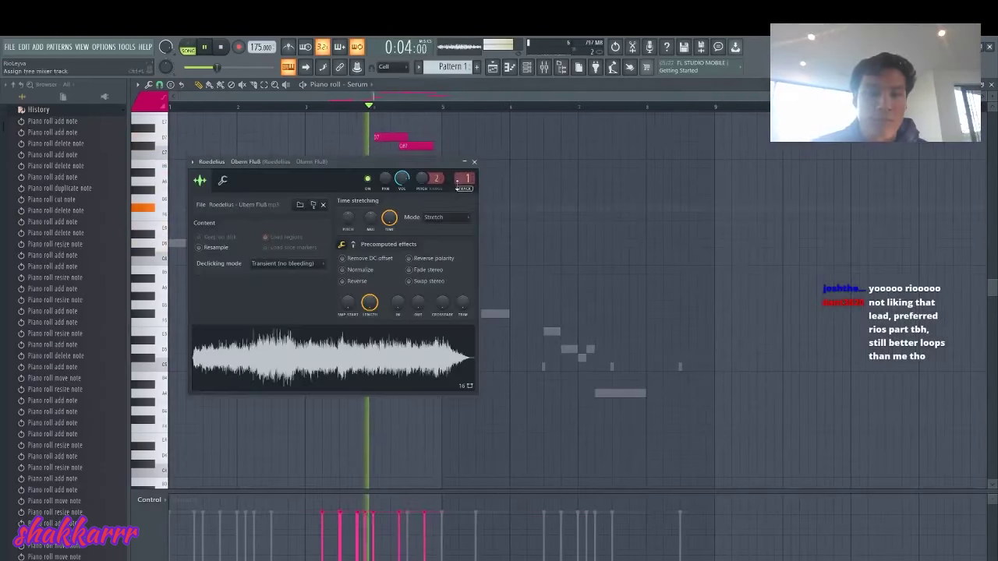
Step: Close the Roedelius sample's channel settings, stop playback and bring up Serum's lead preset browser
click(474, 162)
scroll(460, 204, up, 6)
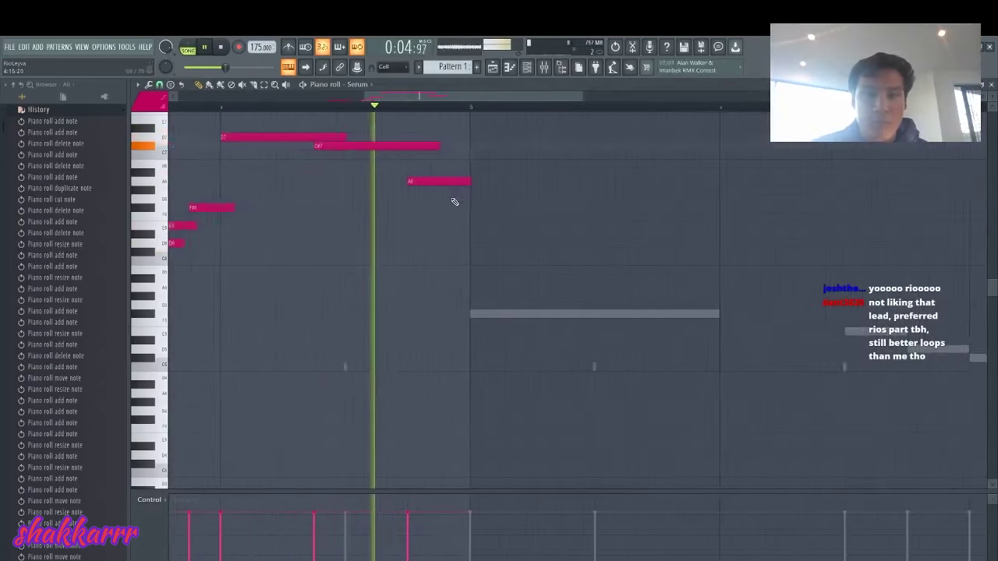
key(space)
drag(506, 184, 505, 185)
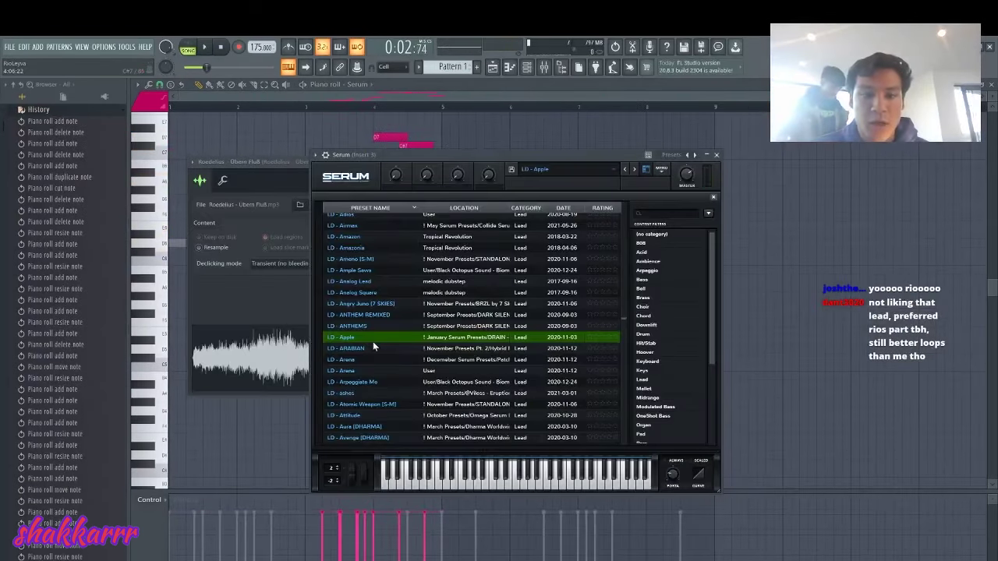
Step: Audition Serum lead presets from LD - ARABIAN through to LD - Back 2 Da Basics
click(373, 348)
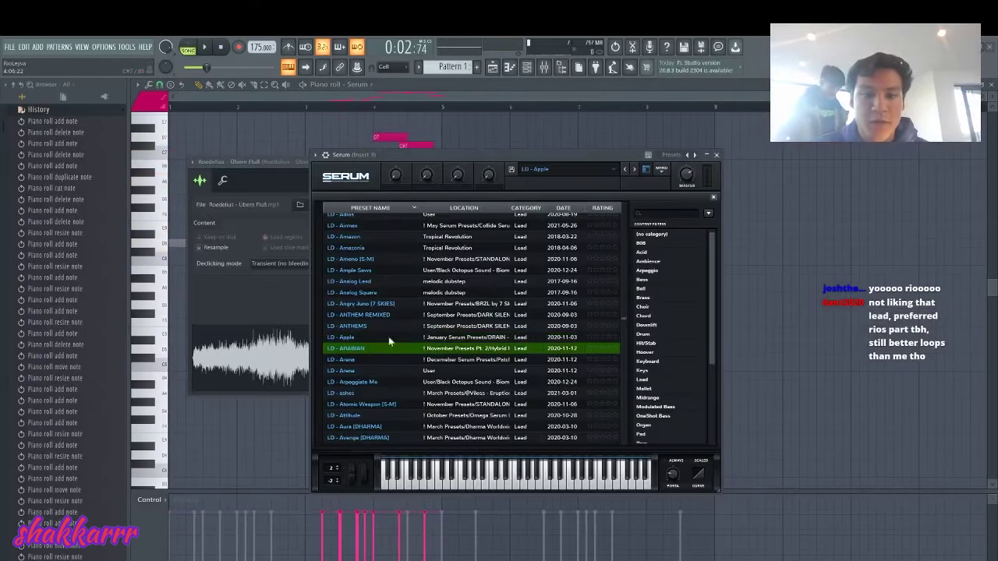
drag(480, 159, 507, 162)
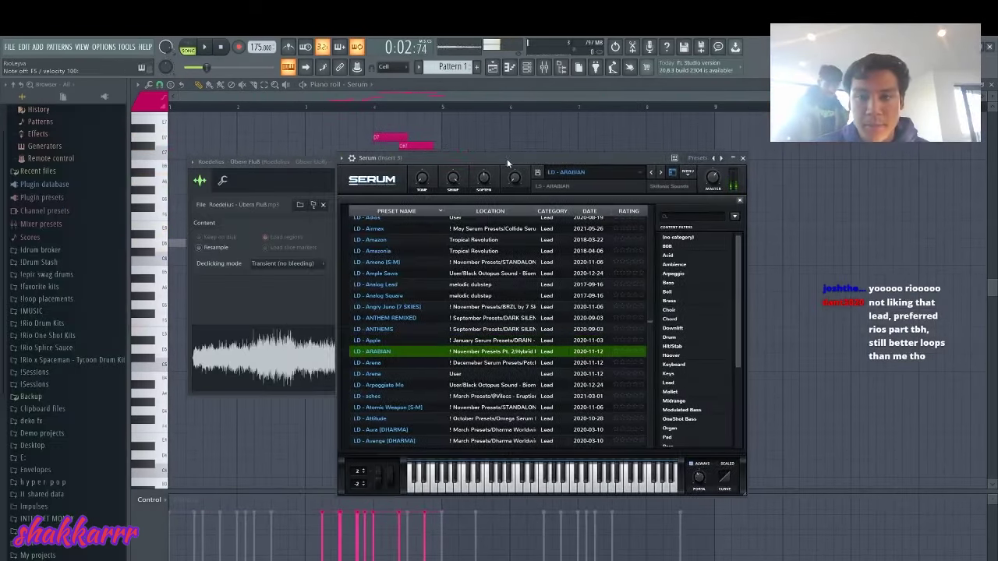
click(446, 367)
scroll(470, 379, down, 1)
mouse_move(480, 159)
mouse_down()
mouse_move(484, 145)
mouse_move(490, 162)
mouse_move(467, 165)
mouse_up()
key(space)
scroll(421, 302, down, 2)
scroll(420, 298, down, 3)
key(space)
scroll(415, 306, down, 3)
click(411, 285)
key(space)
key(space)
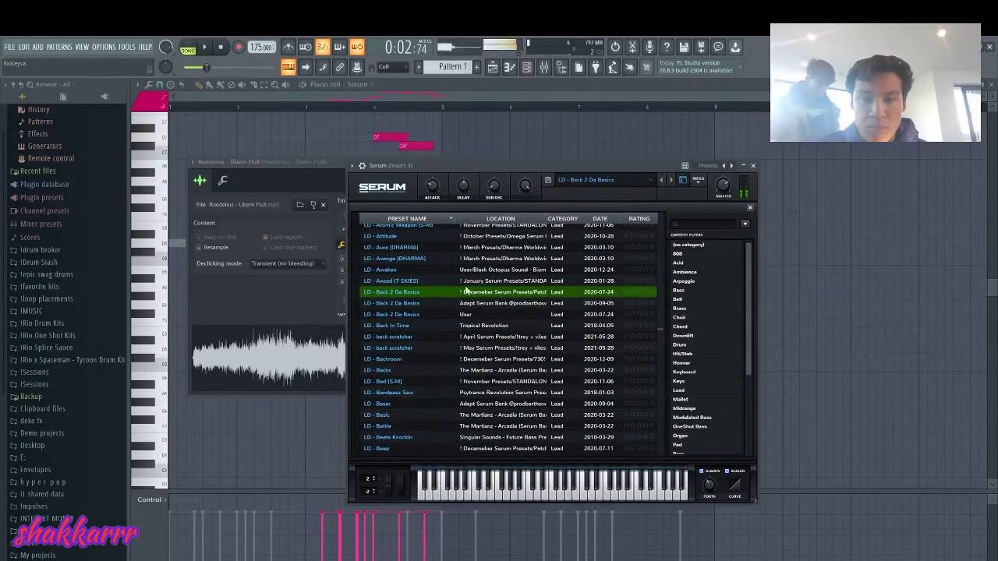
Step: Try the presets following LD - Back 2 Da Basics against the pattern and load LD - back scratcher in Serum
click(428, 303)
drag(496, 166, 520, 175)
key(space)
click(431, 315)
click(439, 328)
key(space)
key(space)
scroll(465, 312, down, 1)
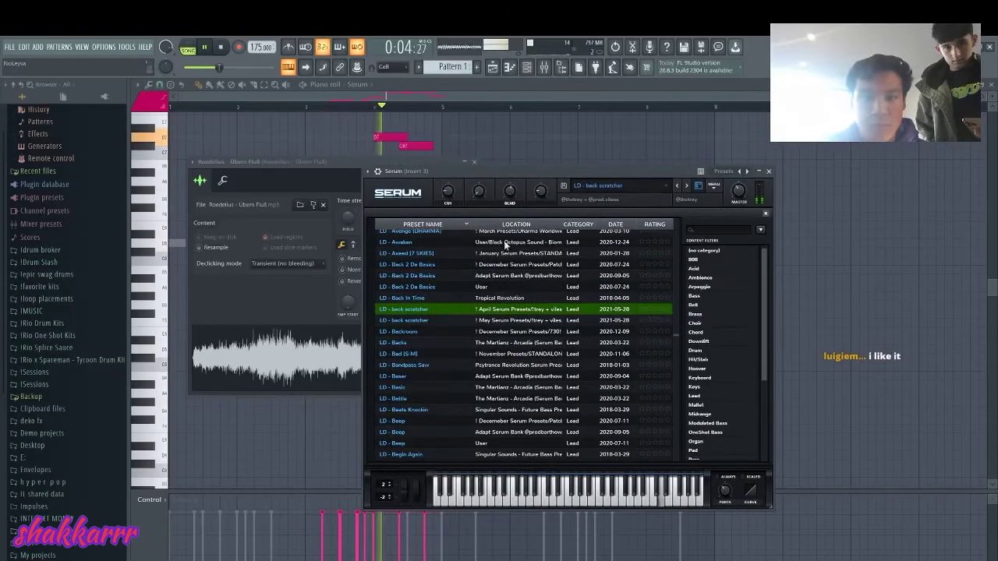
Step: Return to Serum's piano roll and duplicate the first four bars so the phrase repeats in bars 7 and 8
click(505, 149)
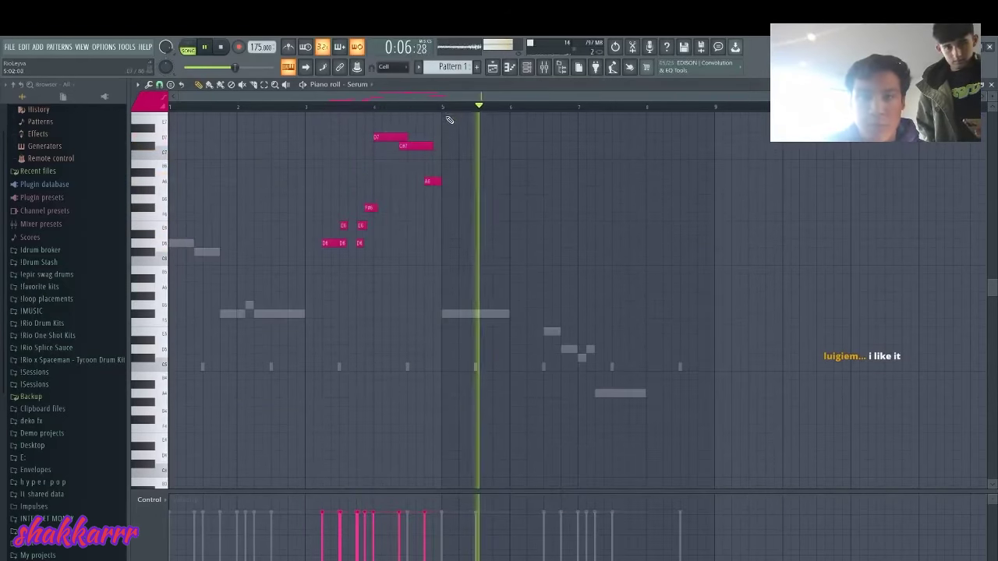
drag(443, 107, 181, 155)
key(ctrl+b)
key(ctrl+d)
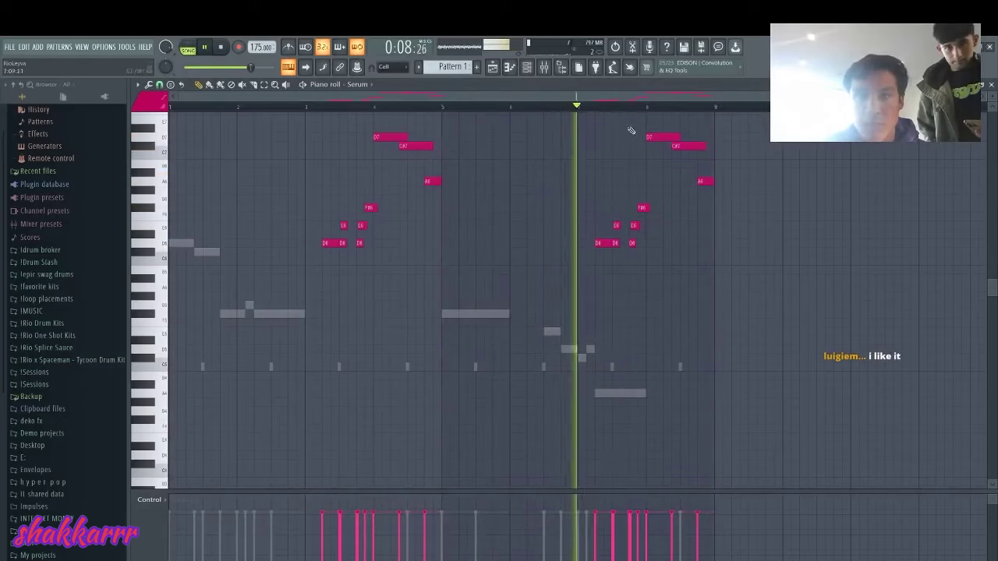
Step: Lower the last three notes of the duplicated phrase in bar 8 one octave to D6, C#6 and A5
scroll(722, 281, up, 4)
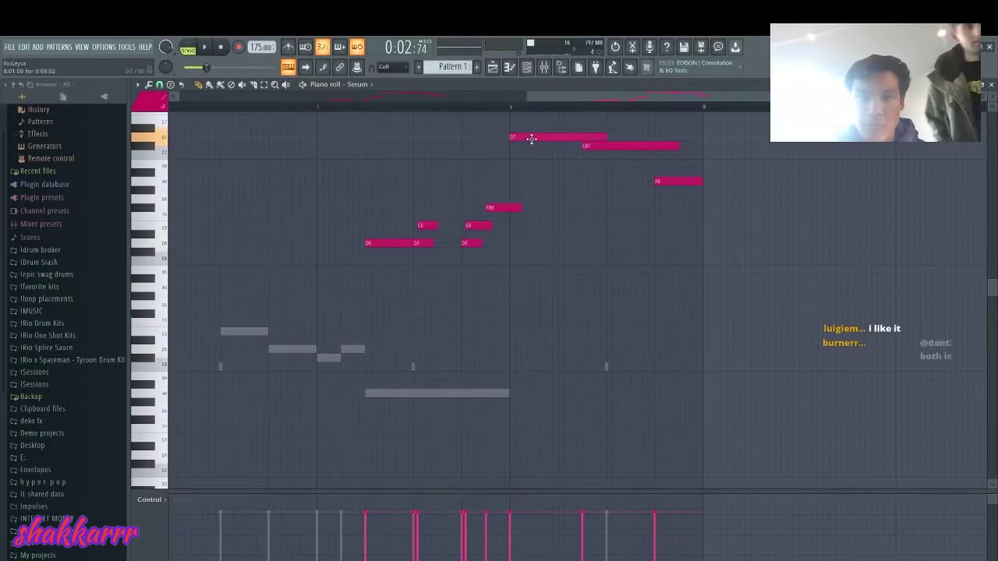
drag(530, 124, 708, 209)
key(ctrl+Down)
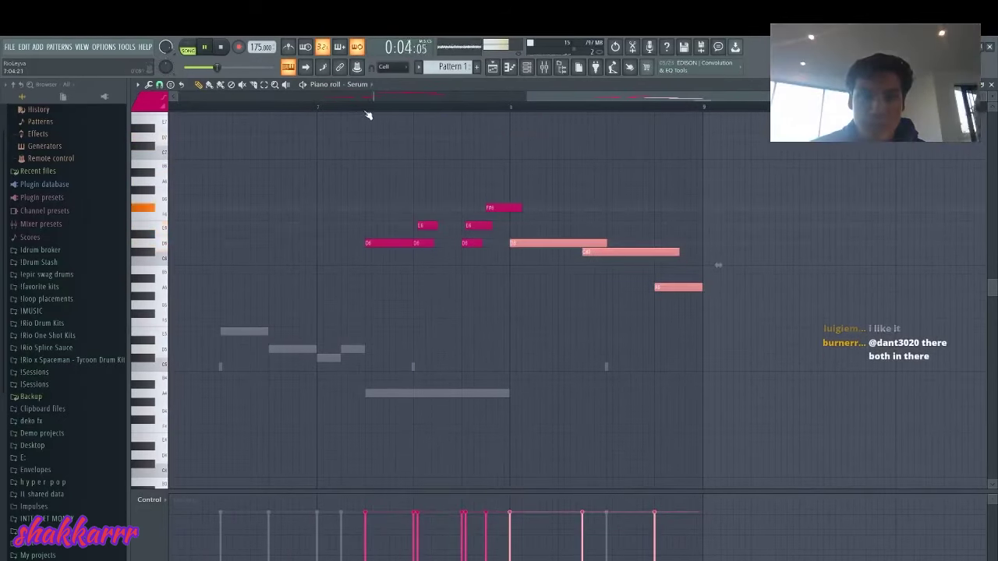
key(ctrl+d)
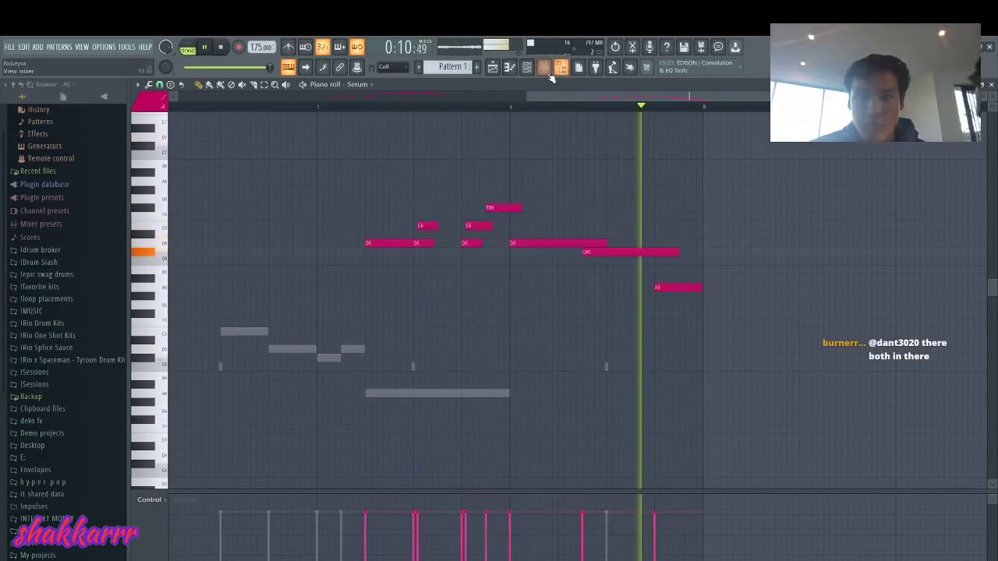
Step: Add Fruity Compressor to Serum's mixer insert 3 with its gain at 6.1 dB
key(F9)
click(887, 117)
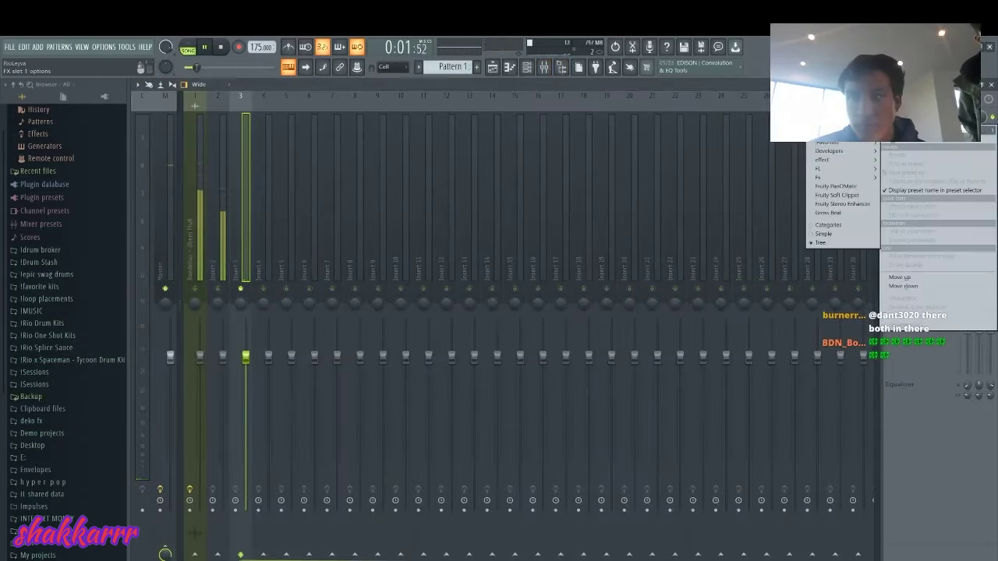
click(836, 131)
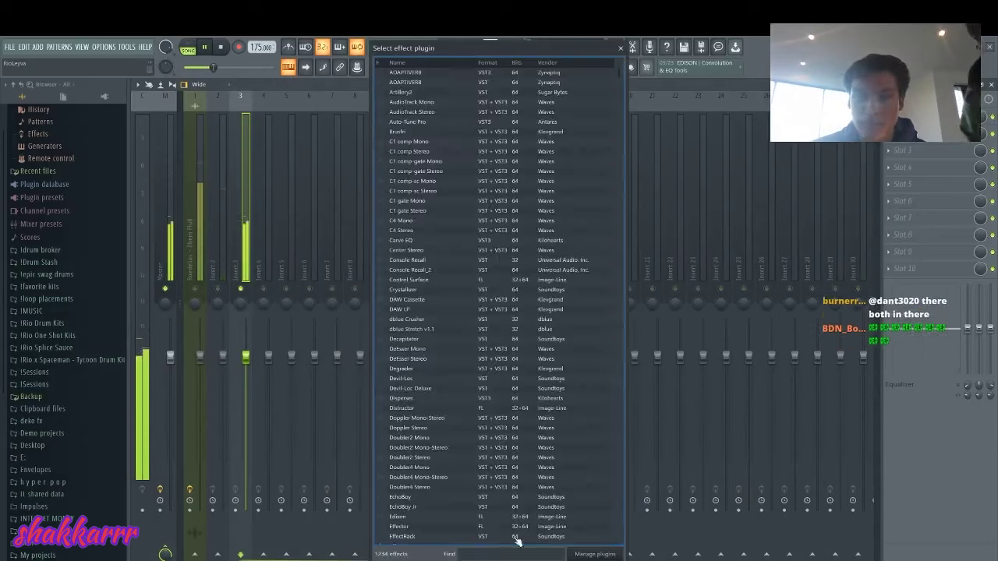
text(COMPRES)
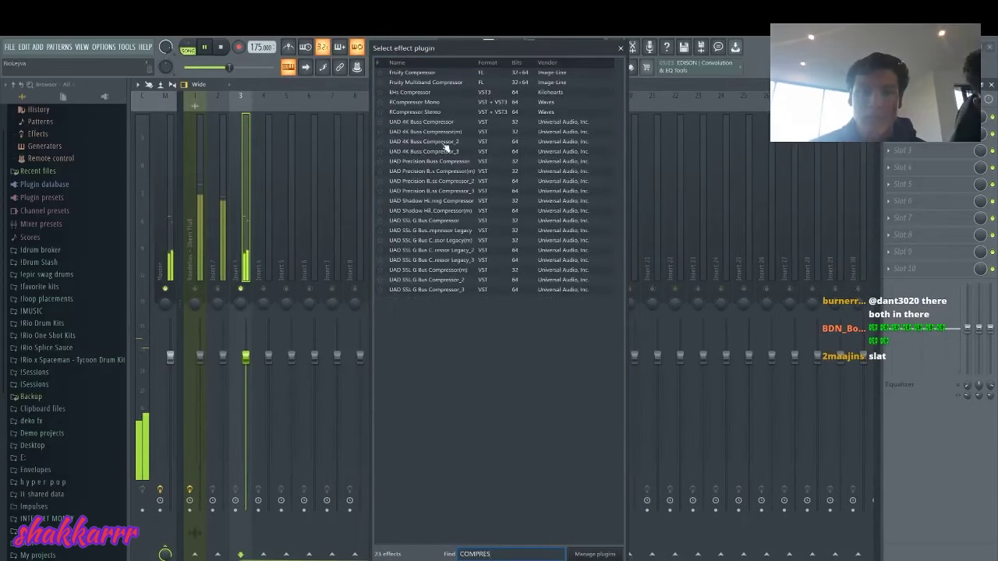
double_click(421, 72)
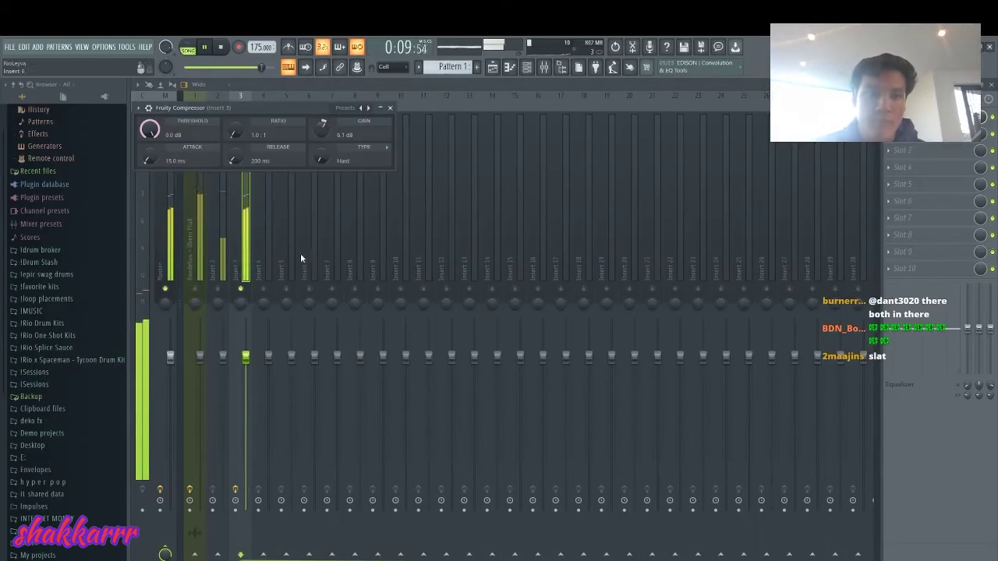
key(Escape)
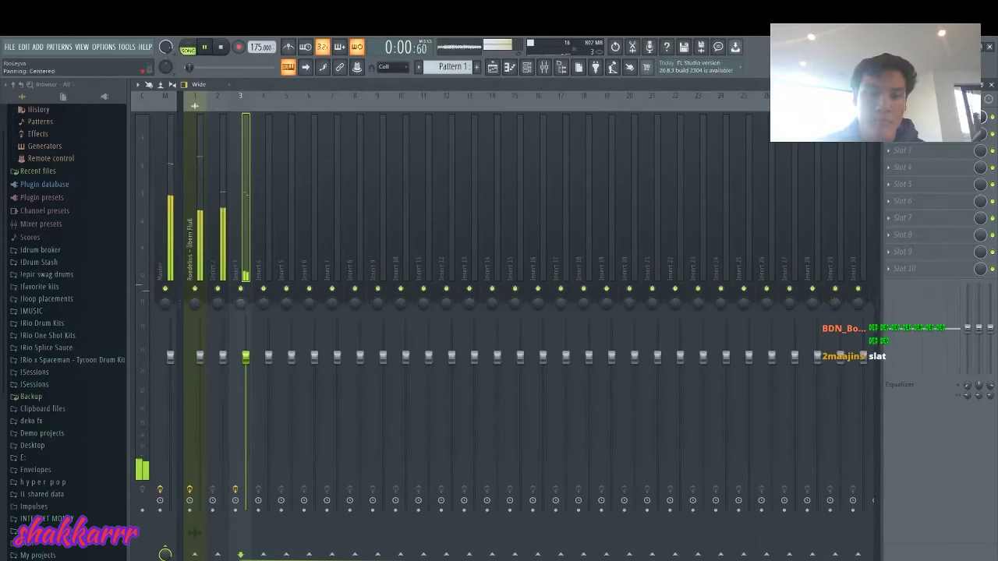
Step: Review the Serum and Massive piano rolls while the pattern plays, and stop playback
click(527, 69)
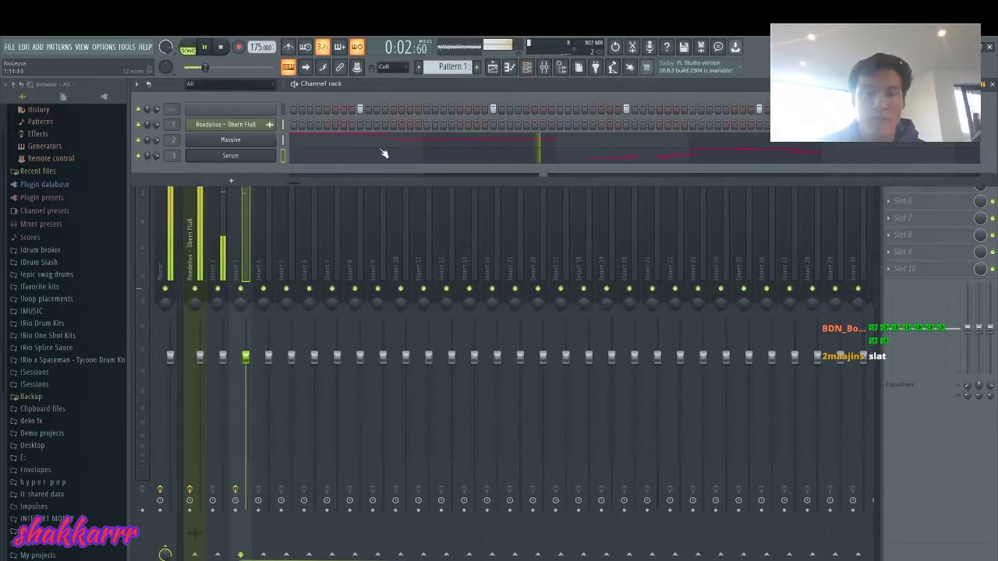
click(473, 160)
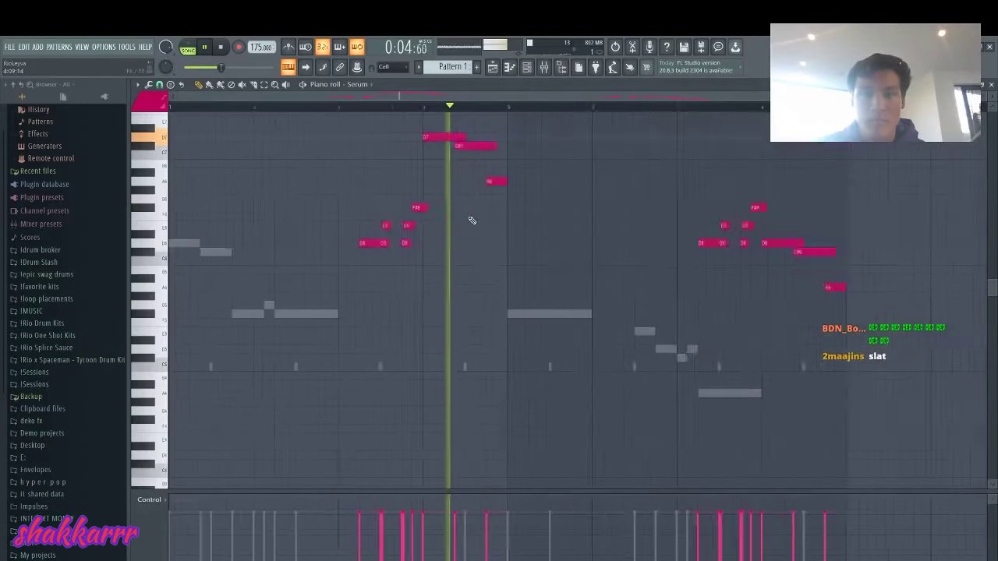
click(443, 138)
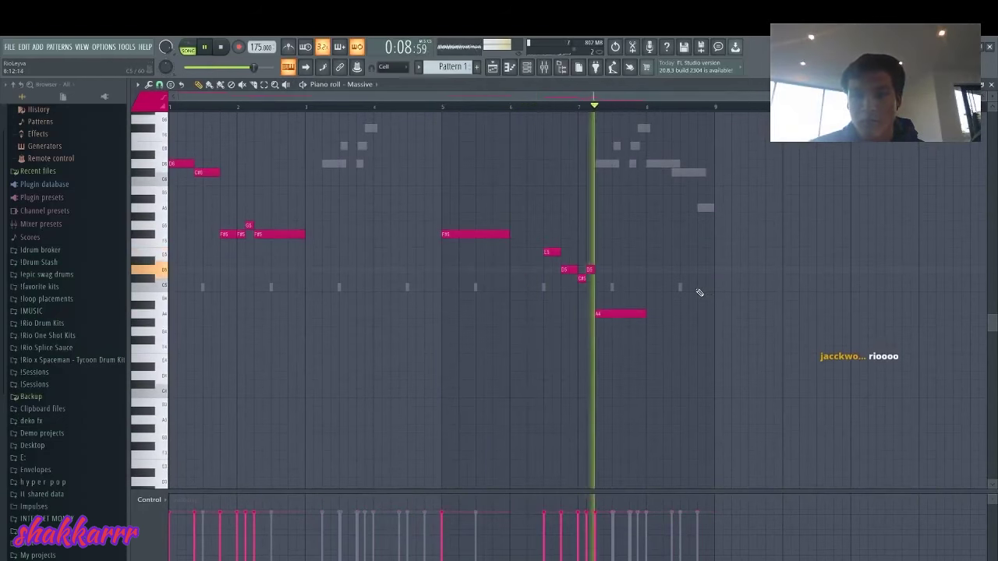
key(F6)
key(F6)
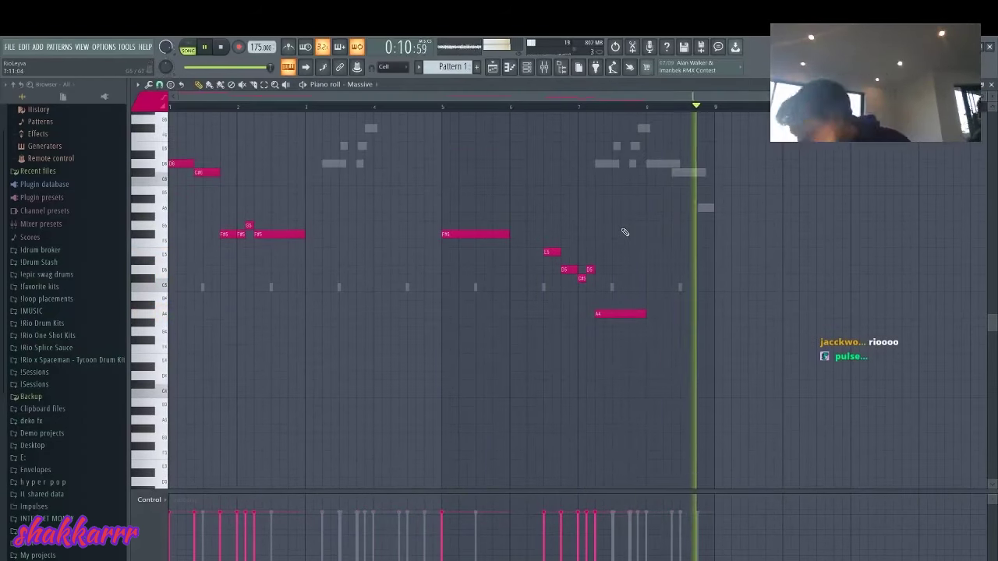
key(space)
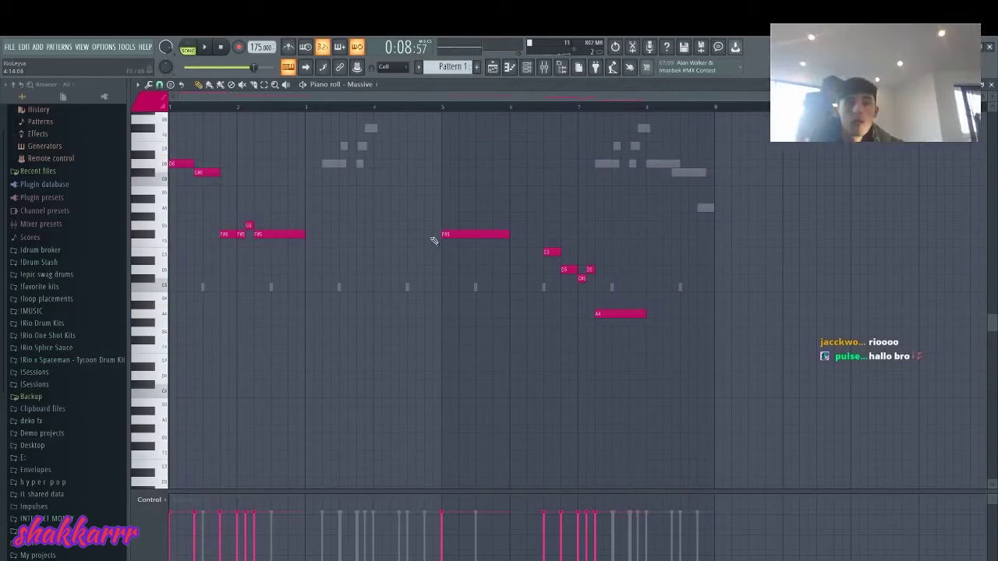
Step: Add an FL Keys channel to the channel rack and solo it
click(526, 68)
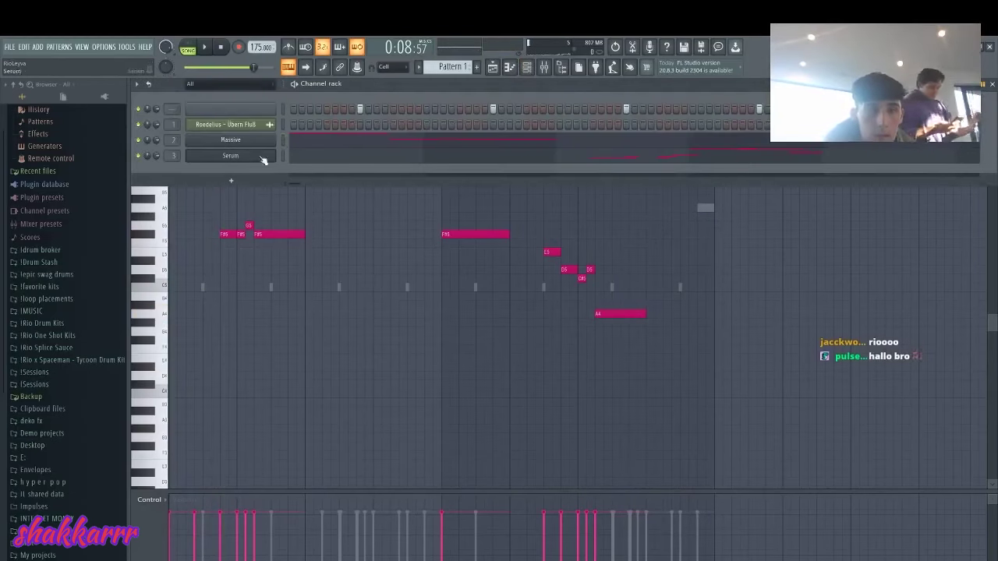
click(231, 180)
mouse_move(222, 204)
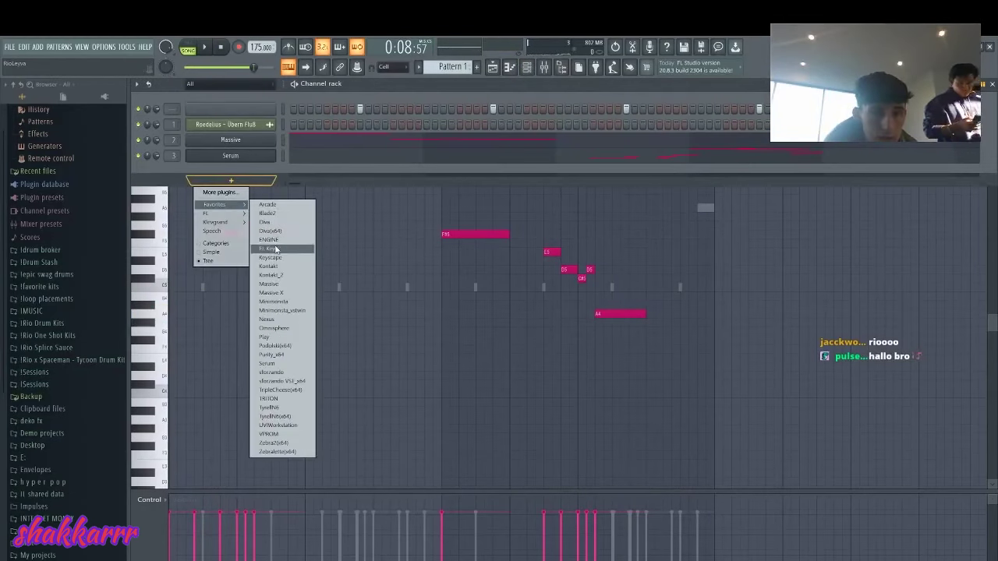
click(275, 248)
right_click(144, 177)
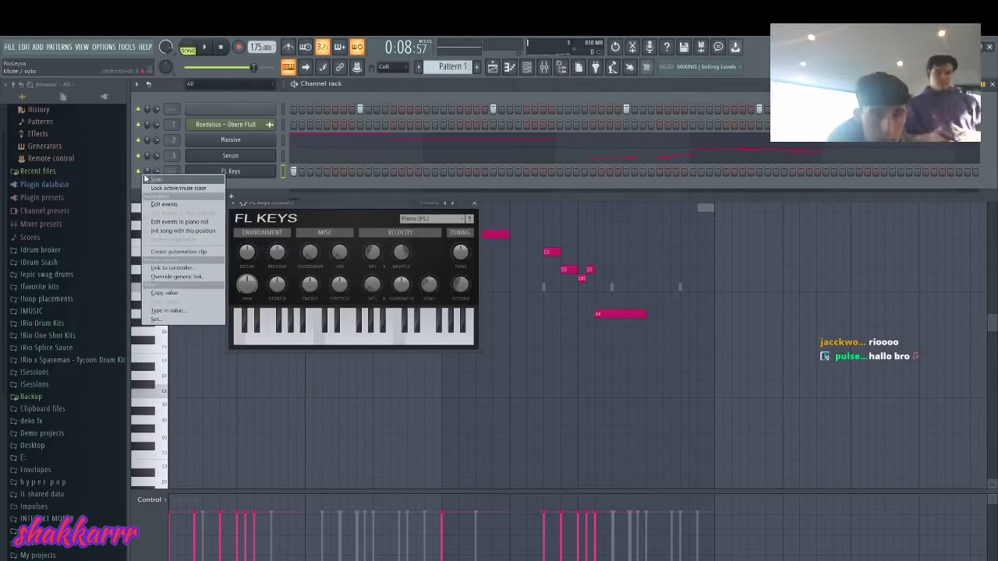
click(154, 179)
Step: Play the FL Keys reference note and move it to F#5 in the FL Keys piano roll
key(space)
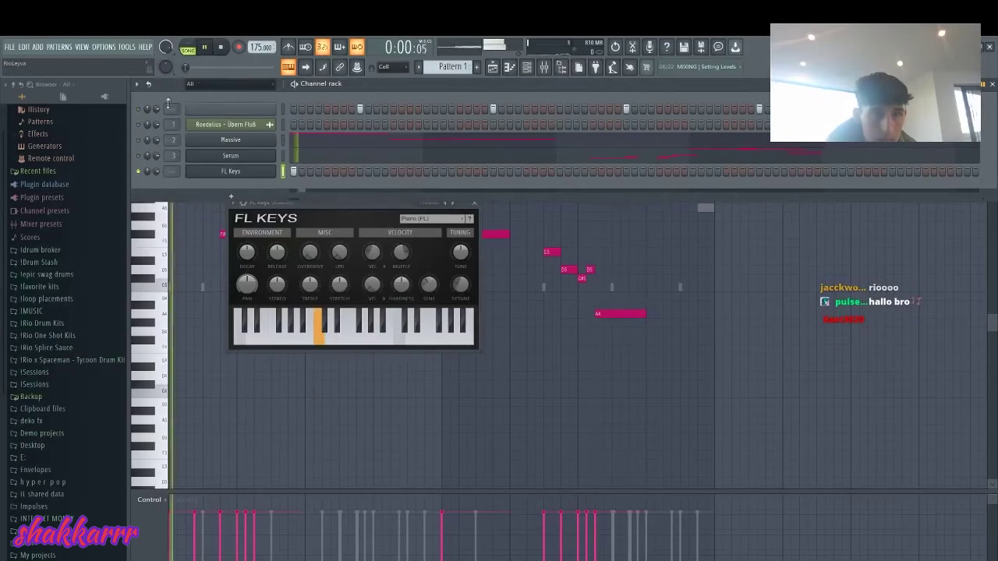
key(space)
right_click(275, 170)
click(283, 171)
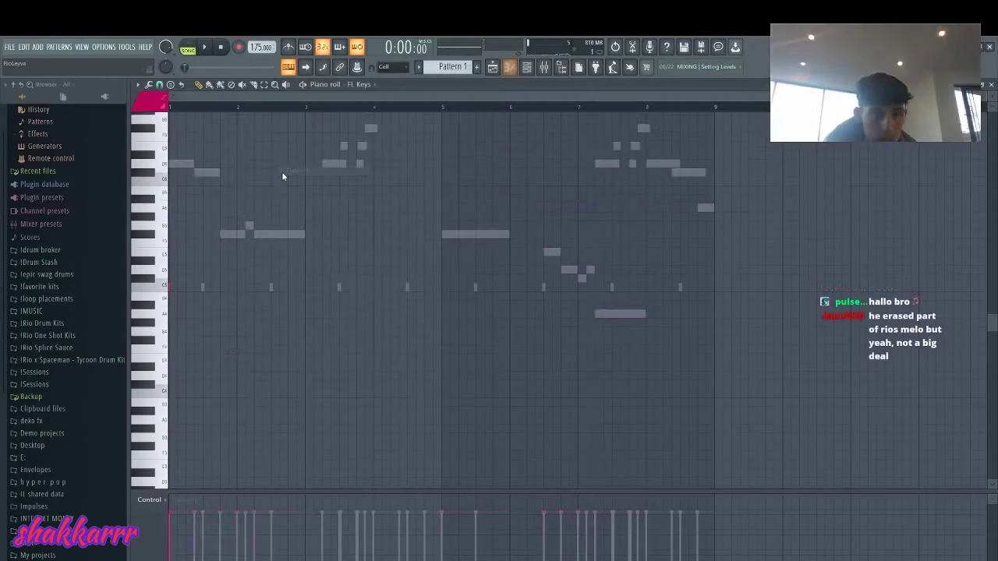
key(space)
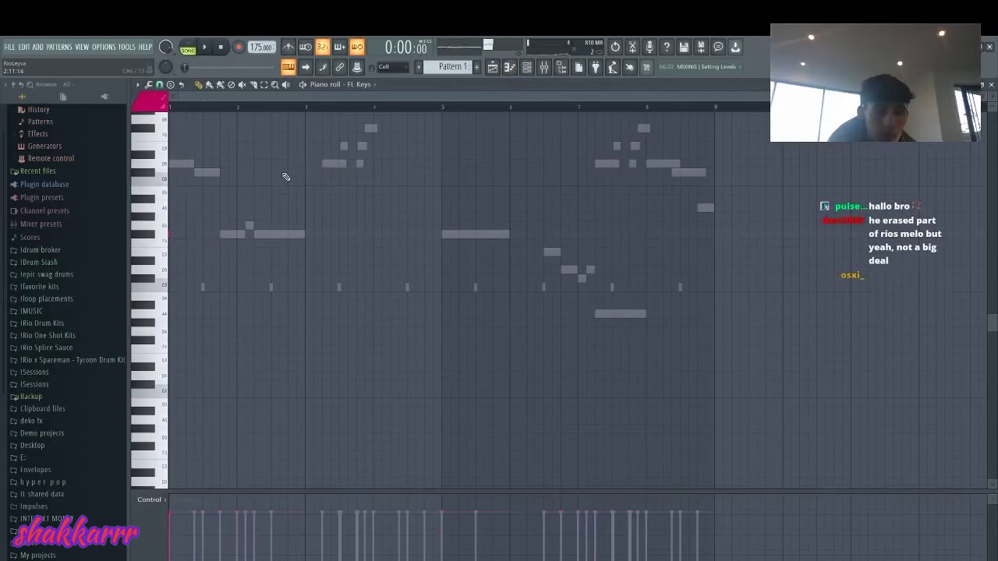
key(space)
Step: Adjust the Roedelius sample's channel pitch by ear against the FL Keys reference note during playback
key(F6)
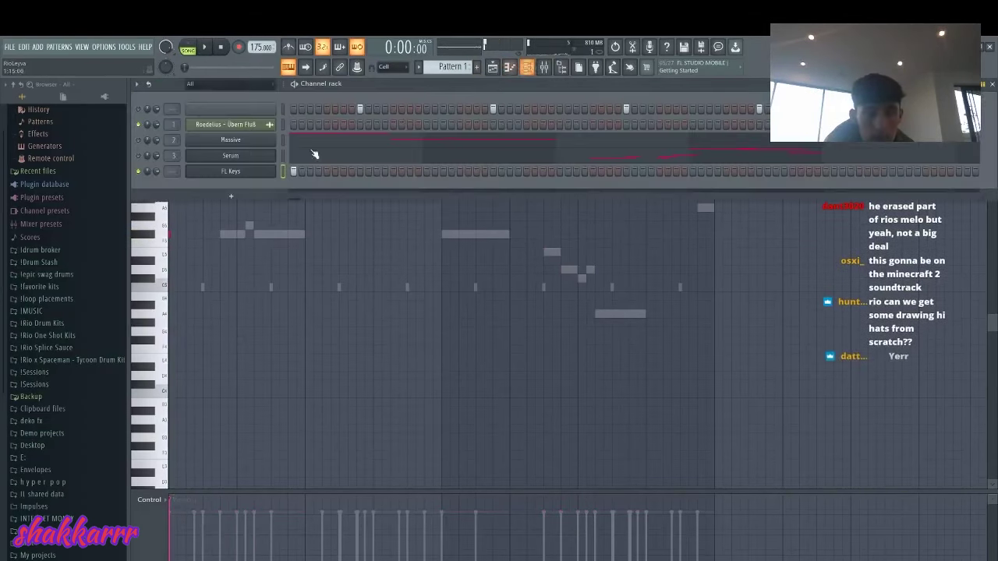
click(246, 126)
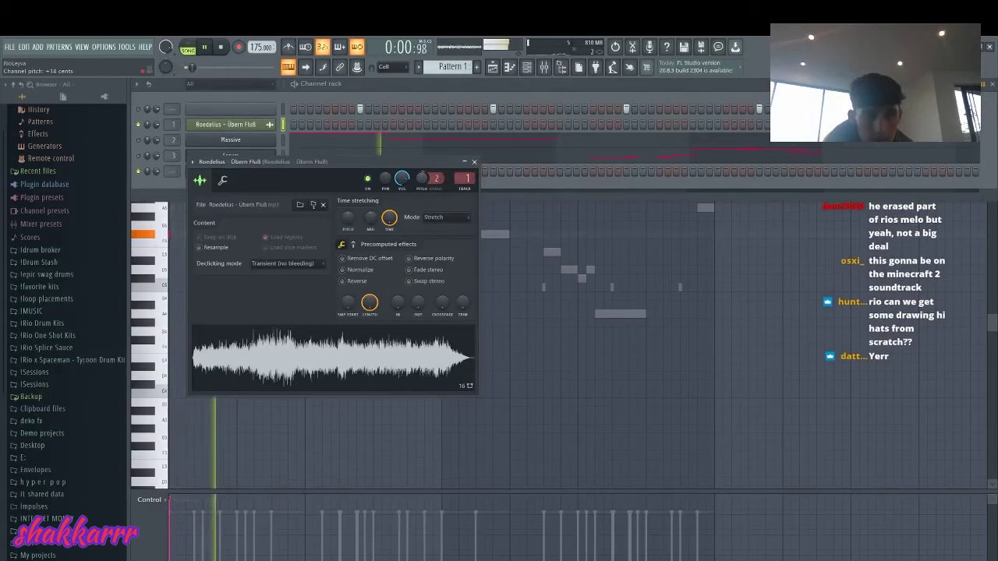
key(space)
Step: Reactivate the Massive, Serum and FL Keys channels and clear the FL Keys reference note
click(139, 161)
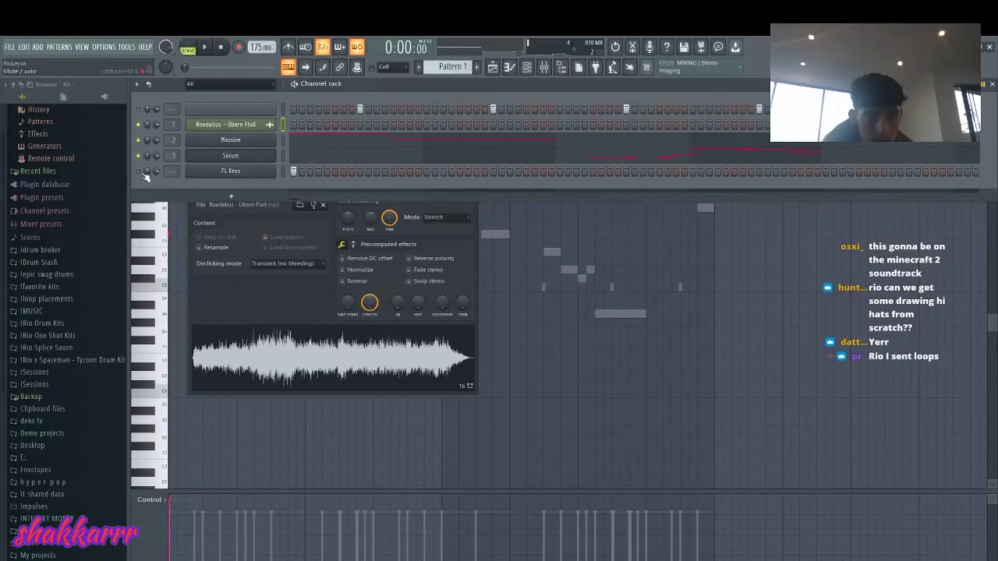
right_click(245, 176)
Step: Add a Massive X channel below FL Keys and replace it with a second Massive instance
click(231, 197)
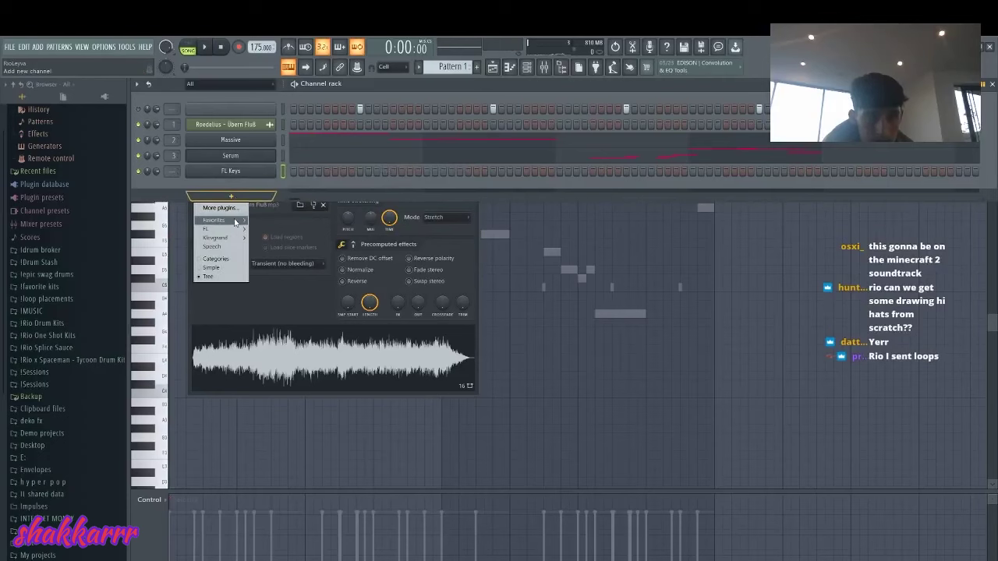
mouse_move(236, 223)
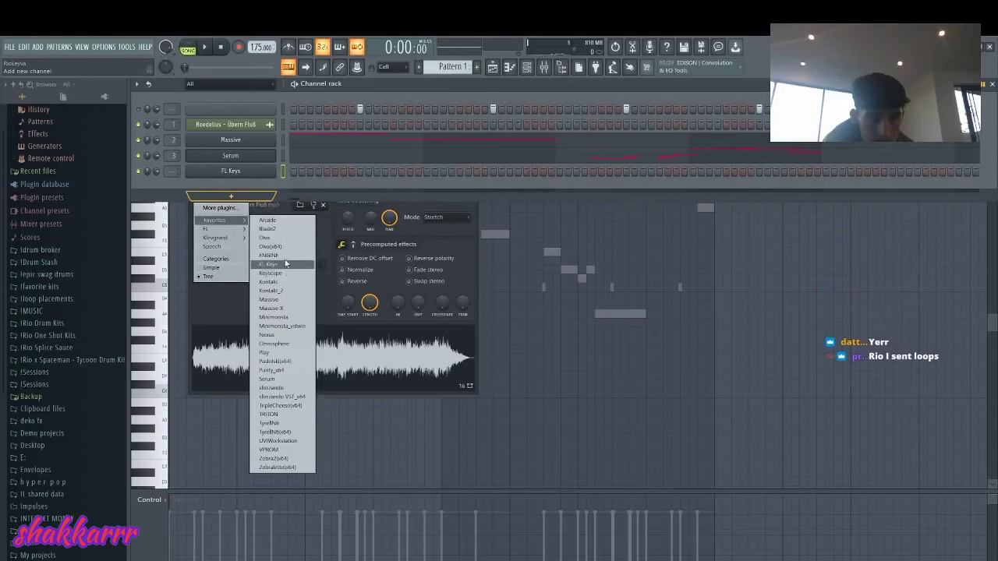
click(288, 308)
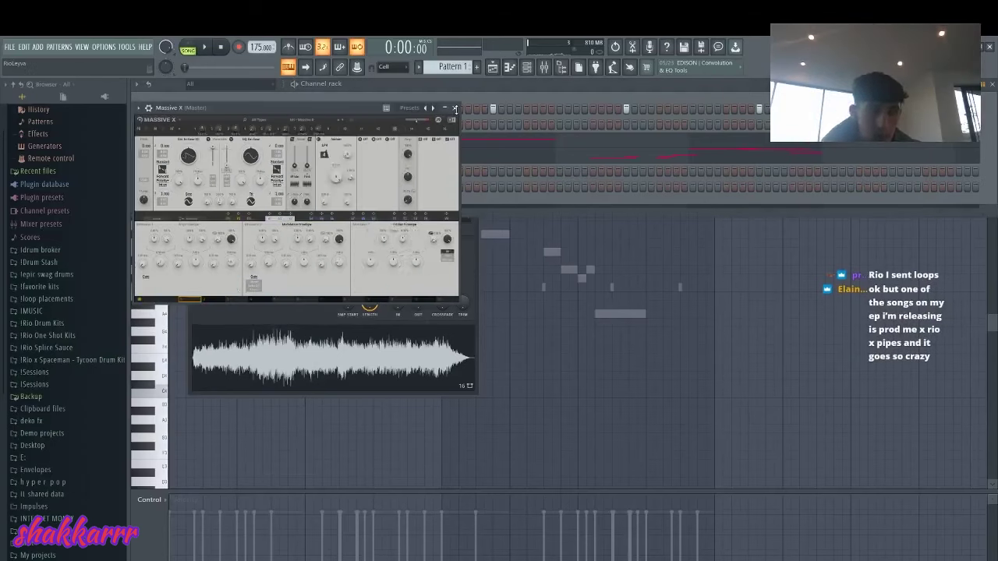
click(456, 109)
right_click(256, 184)
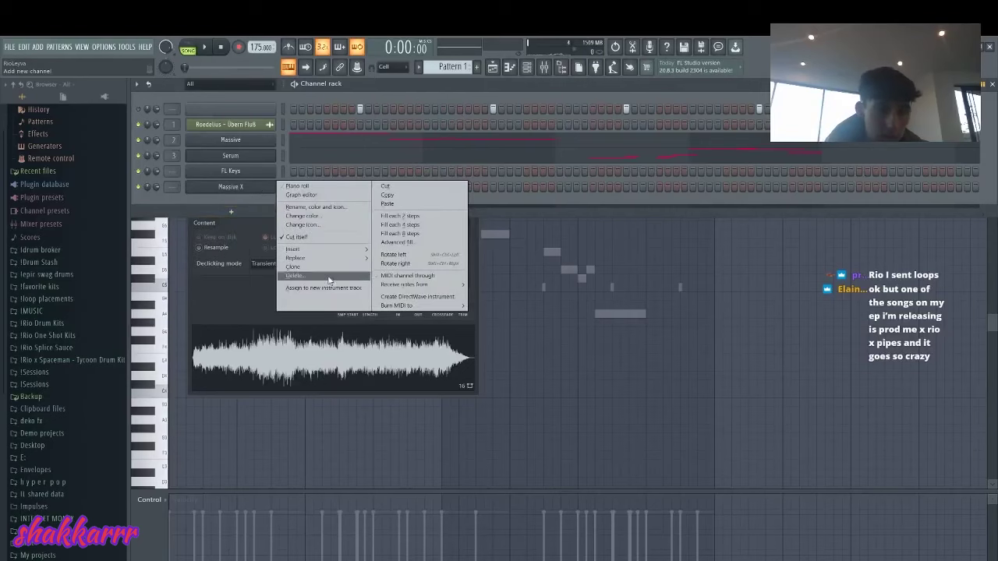
mouse_move(335, 264)
mouse_move(421, 280)
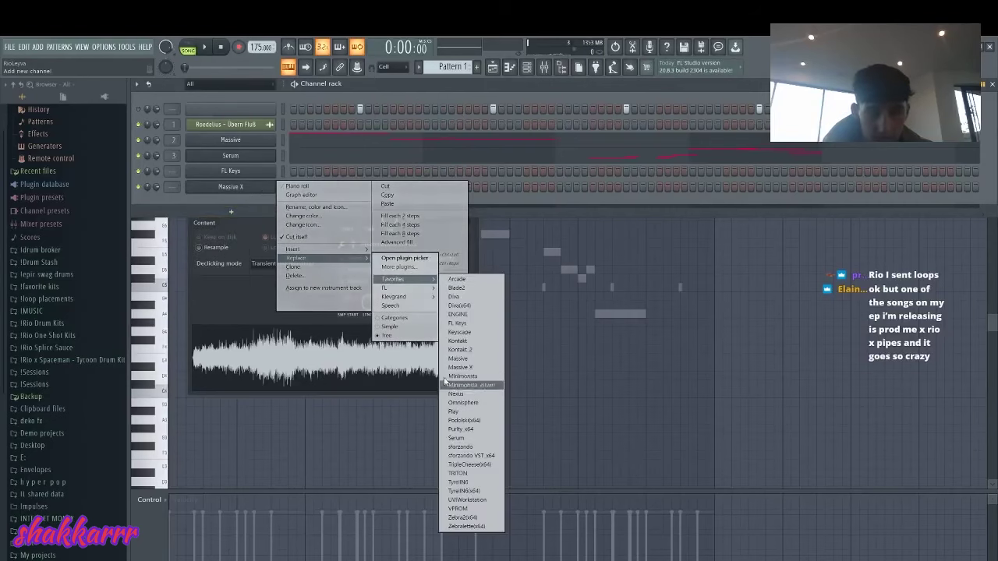
click(459, 359)
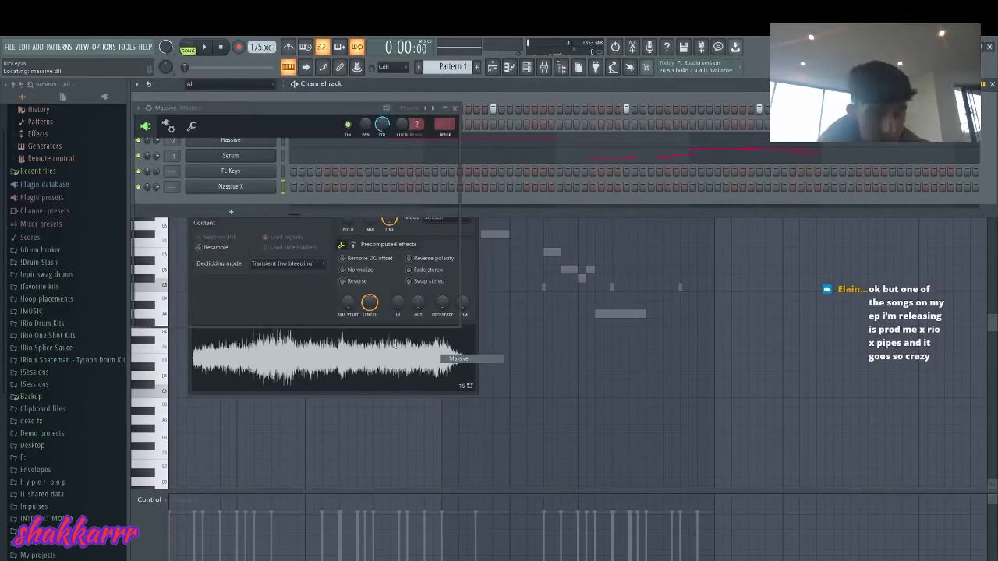
Step: Filter the new Massive's preset browser by category, audition a preset and load the one directly below it
click(345, 150)
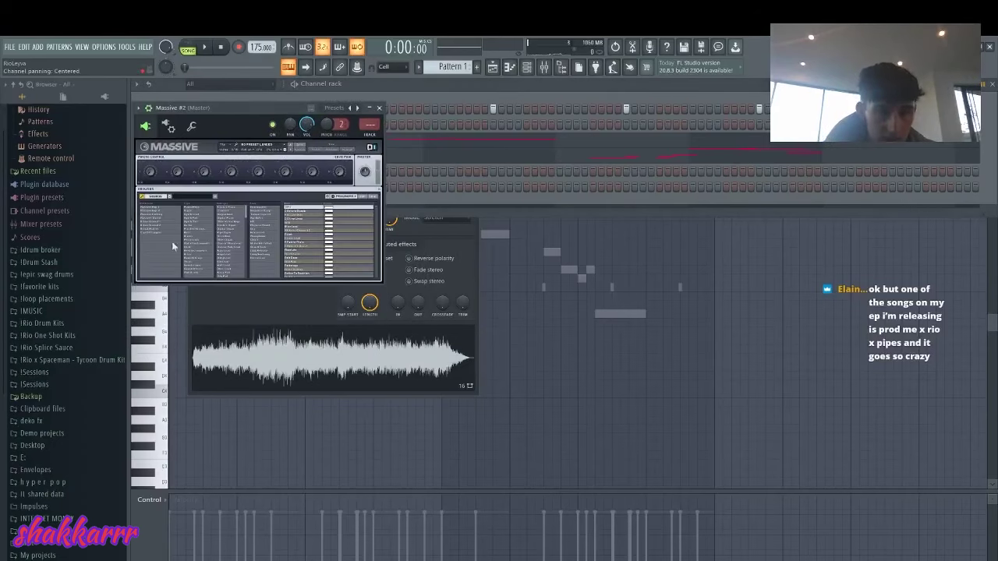
click(195, 233)
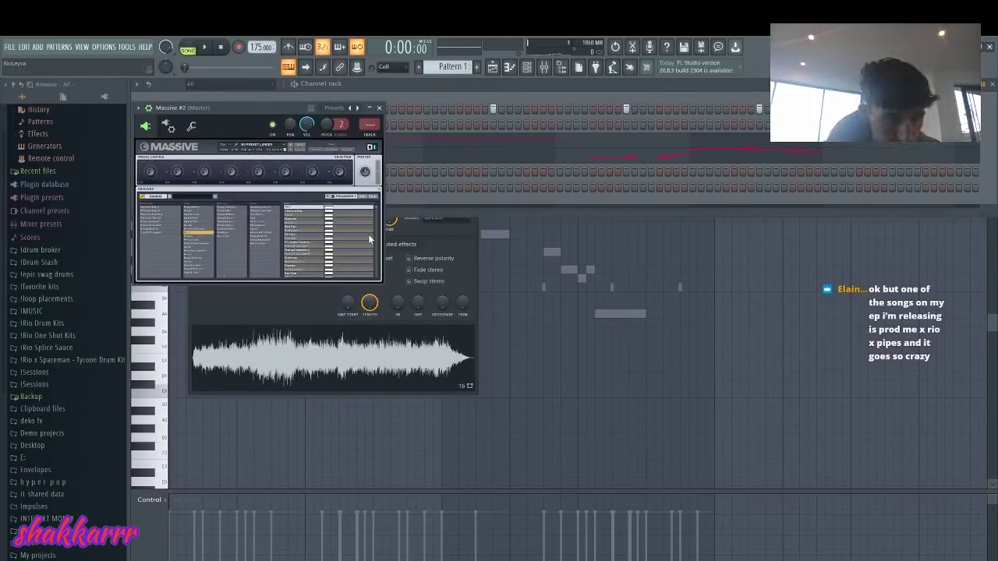
scroll(374, 218, down, 5)
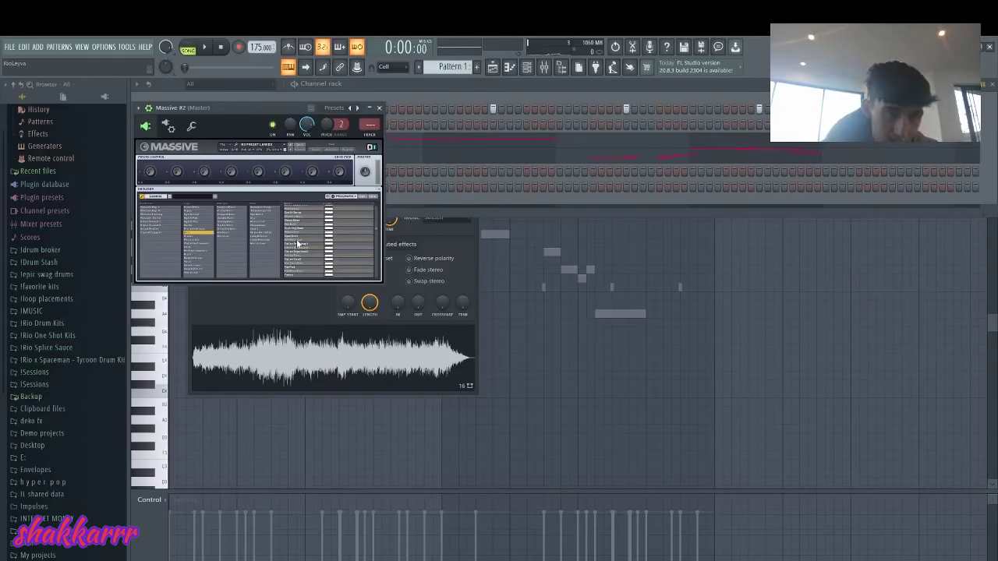
click(298, 247)
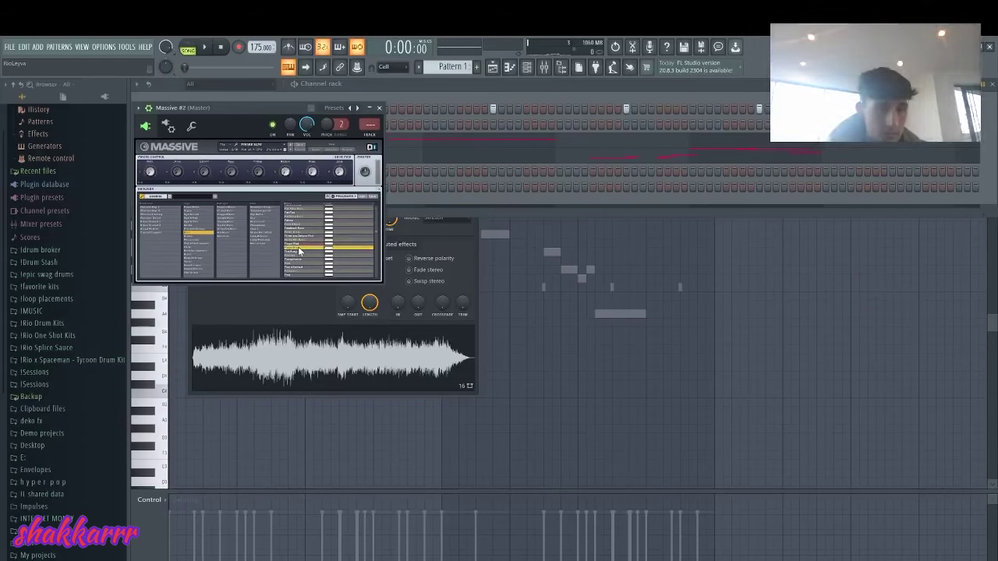
key(h)
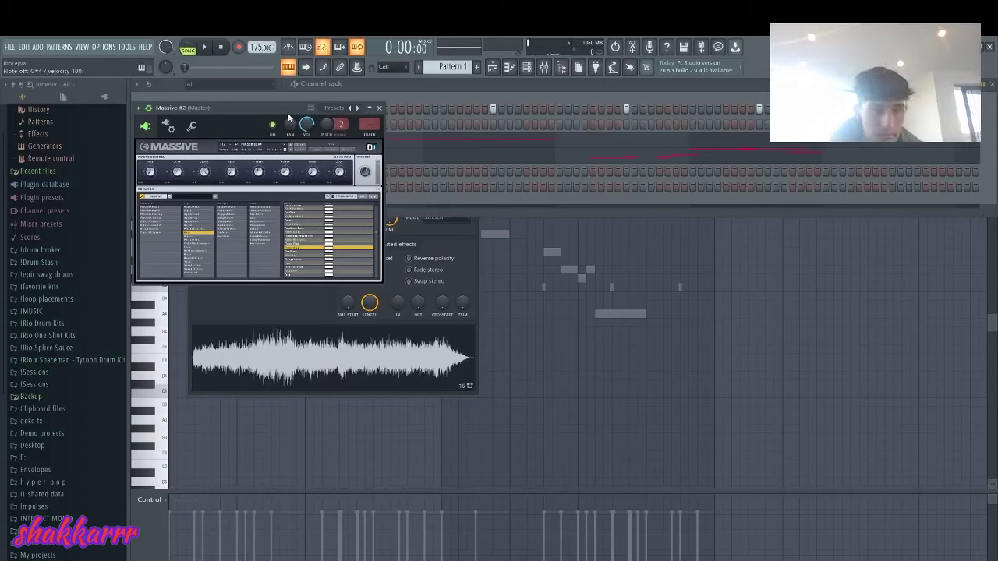
key(Down)
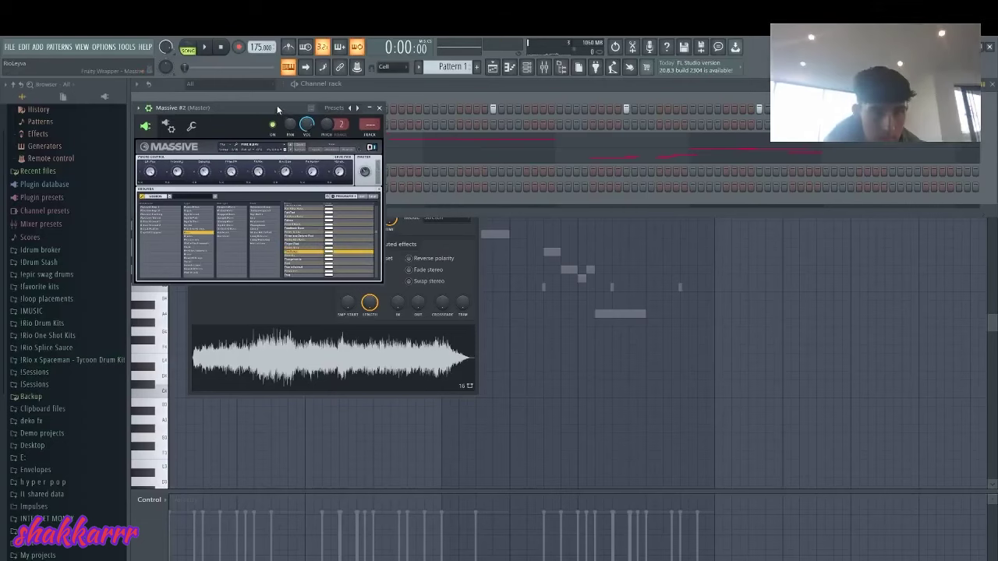
Step: In Massive #2's piano roll, place a two-bar G3 note in bars 1–2 and a two-bar E3 note in bars 3–4
click(430, 209)
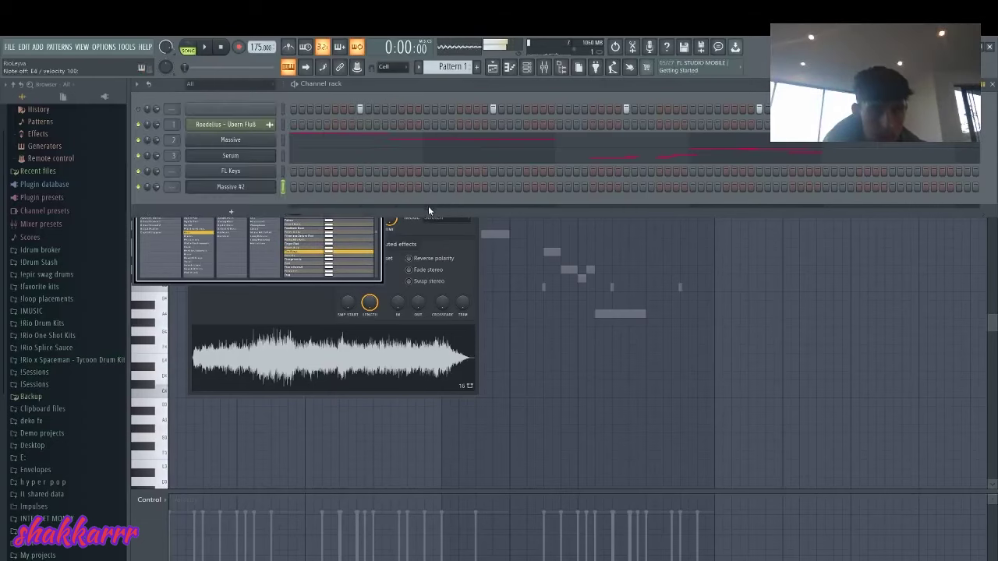
right_click(269, 186)
click(298, 187)
click(180, 163)
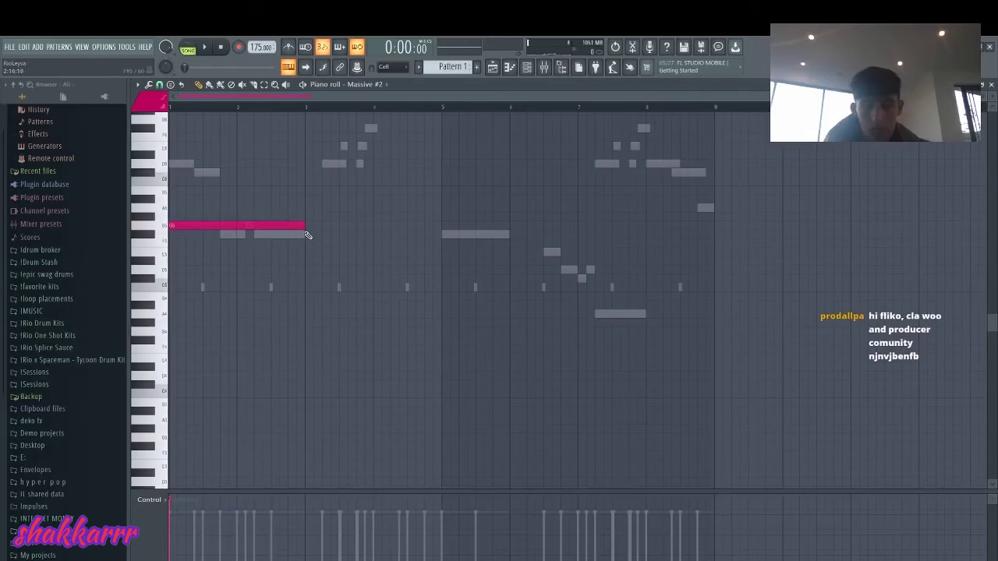
key(space)
key(ctrl+Down)
key(space)
scroll(299, 374, down, 3)
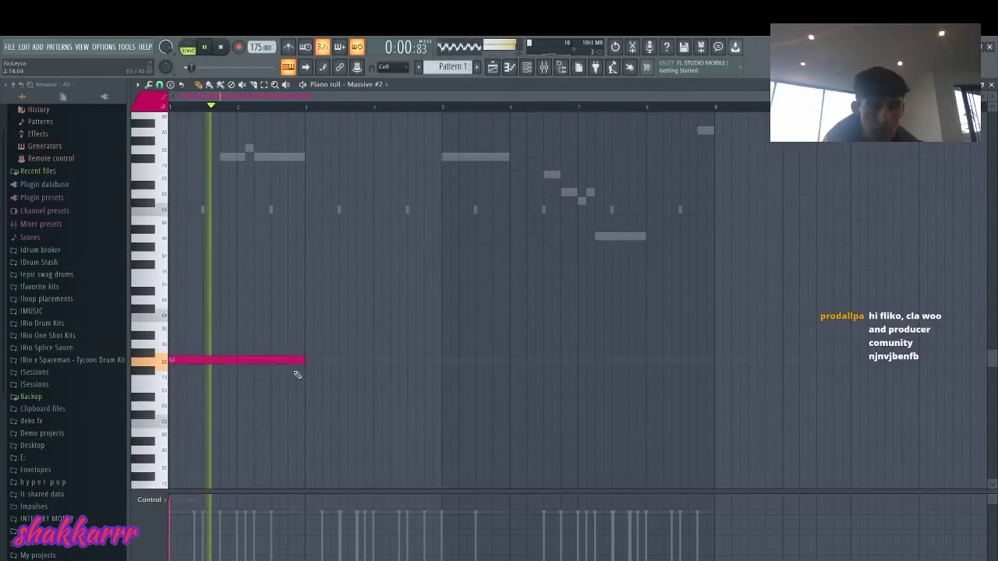
key(space)
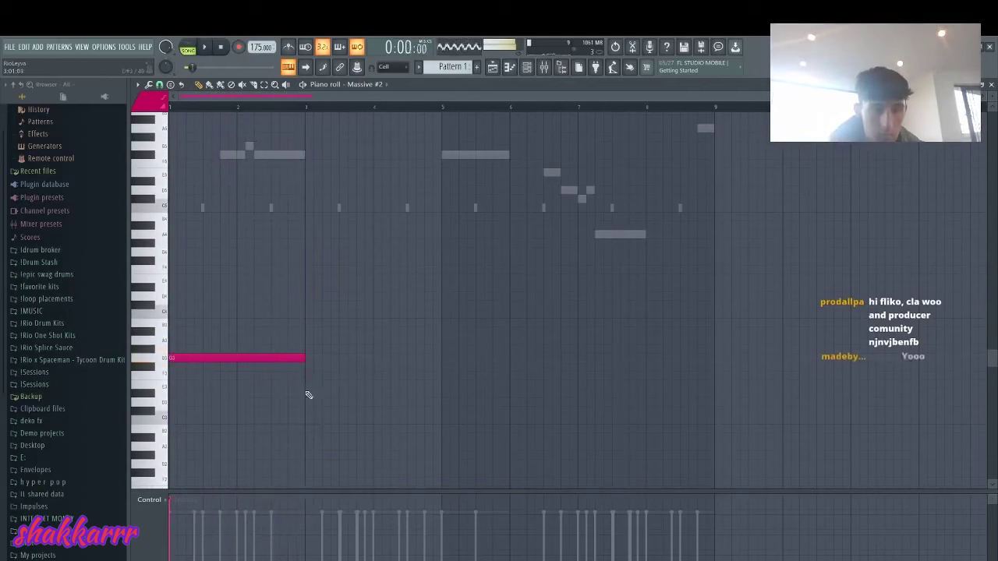
key(space)
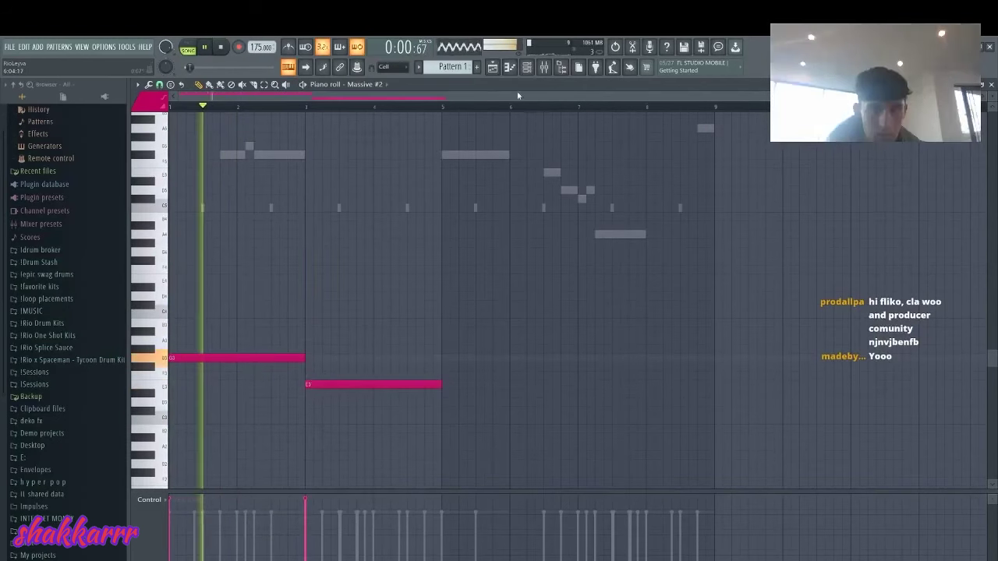
Step: Inspect Fruity Parametric EQ 2 on the Roedelius mixer insert during playback, and return to Massive #2's piano roll
click(544, 66)
click(203, 204)
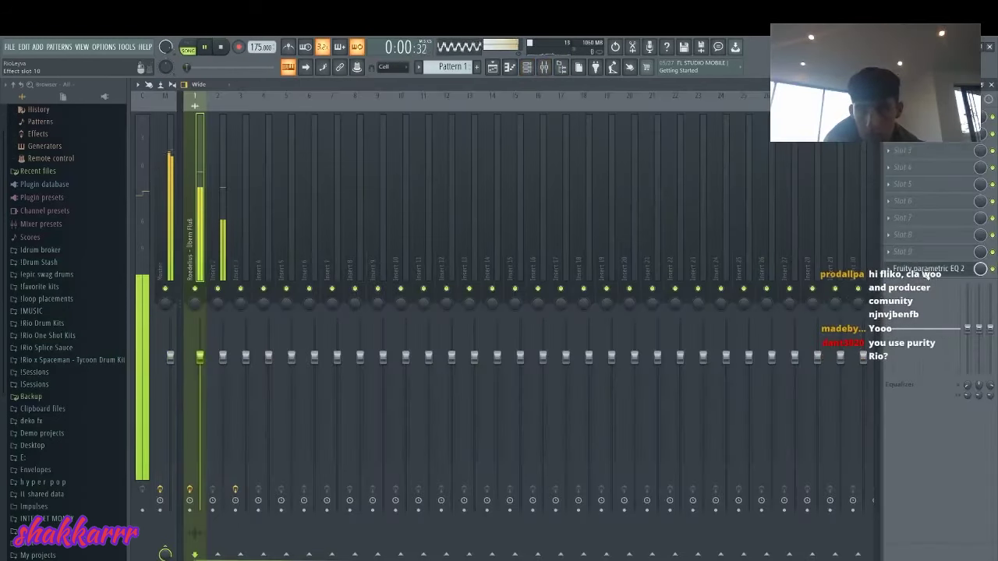
click(927, 269)
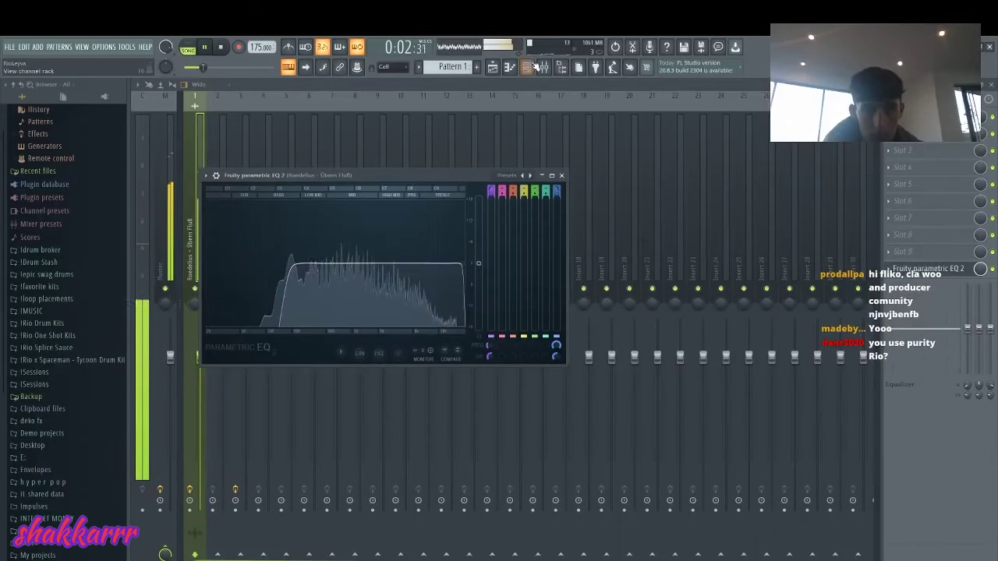
key(F6)
click(306, 193)
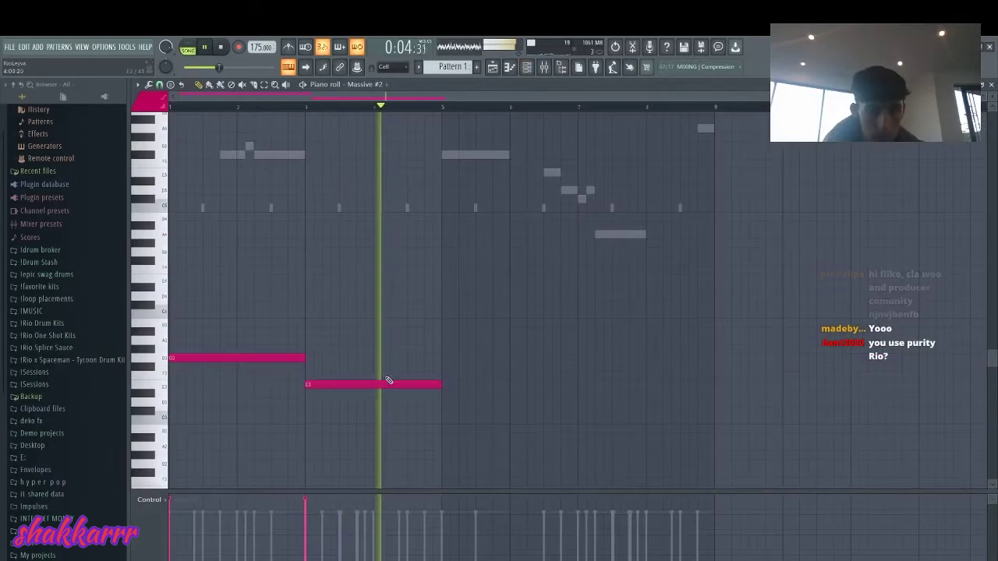
Step: Add a two-bar B3 note starting at bar 5 of Massive #2's part and replay the pattern
drag(444, 315, 442, 324)
key(space)
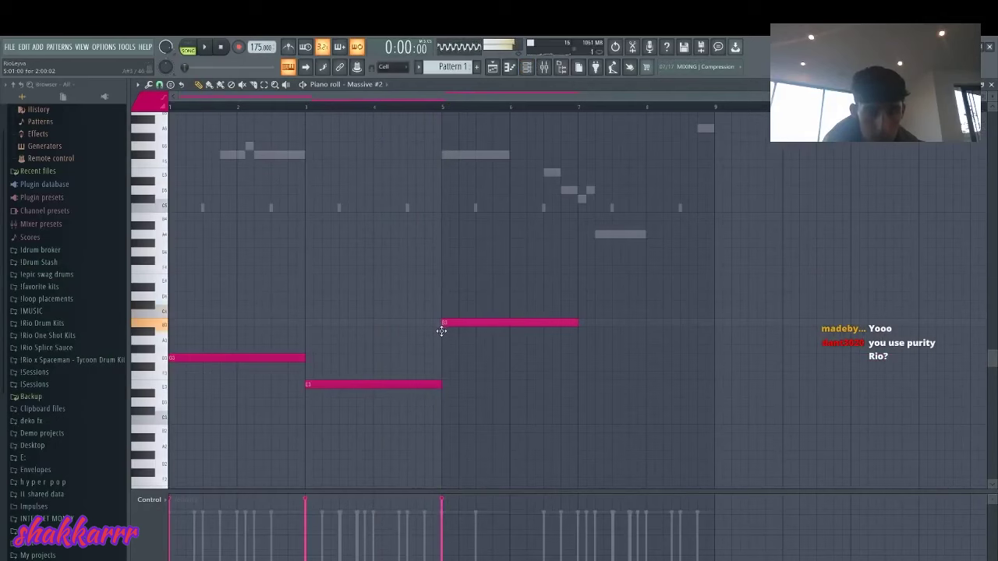
key(space)
Step: Delete the E3 note and extend the G3 and B3 notes to four bars each
right_click(388, 385)
drag(305, 359, 441, 359)
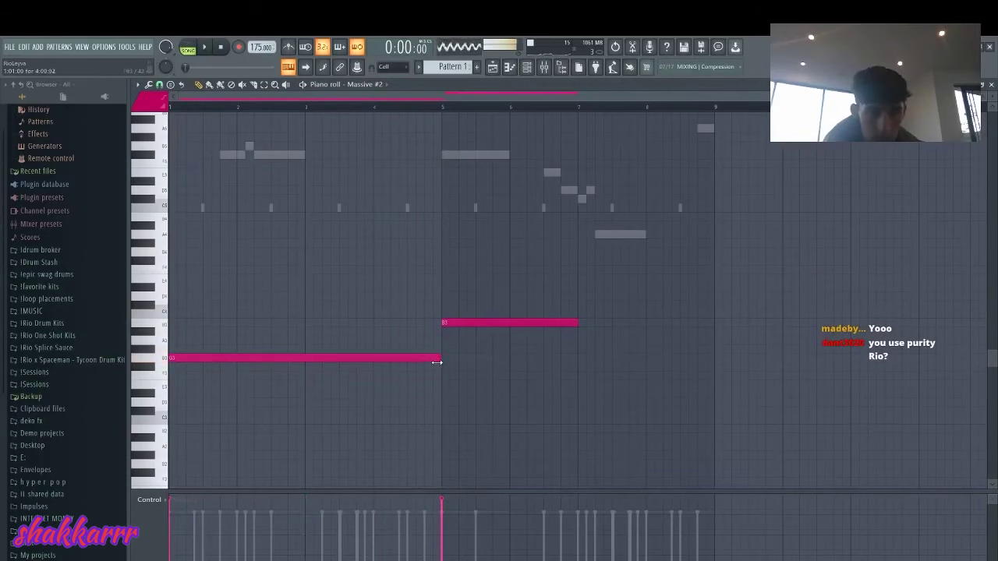
drag(577, 323, 715, 324)
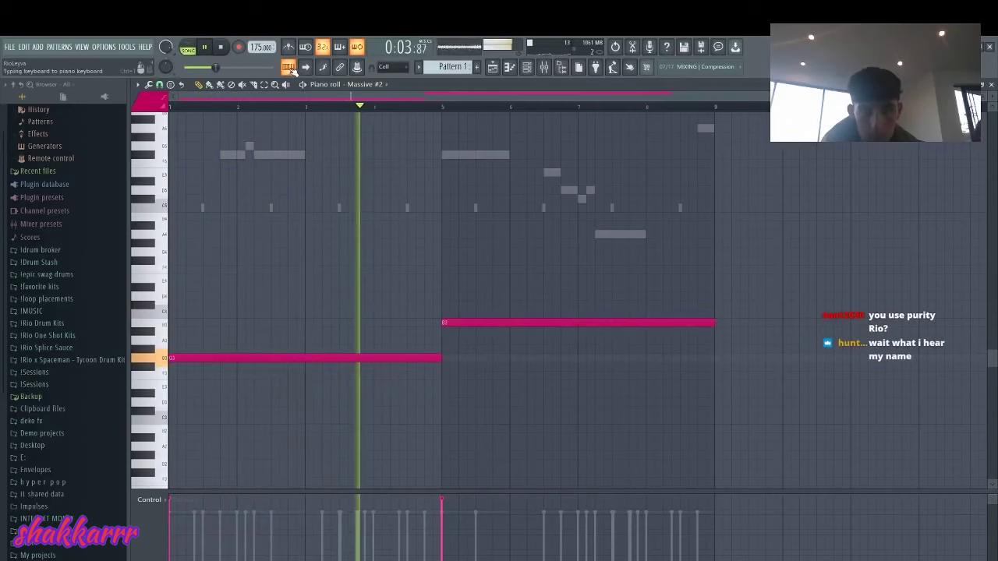
Step: Slice the B3 note at bar 7 and lower its second half one octave to B2
click(288, 67)
key(c)
drag(584, 313, 585, 327)
click(590, 325)
key(ctrl+Down)
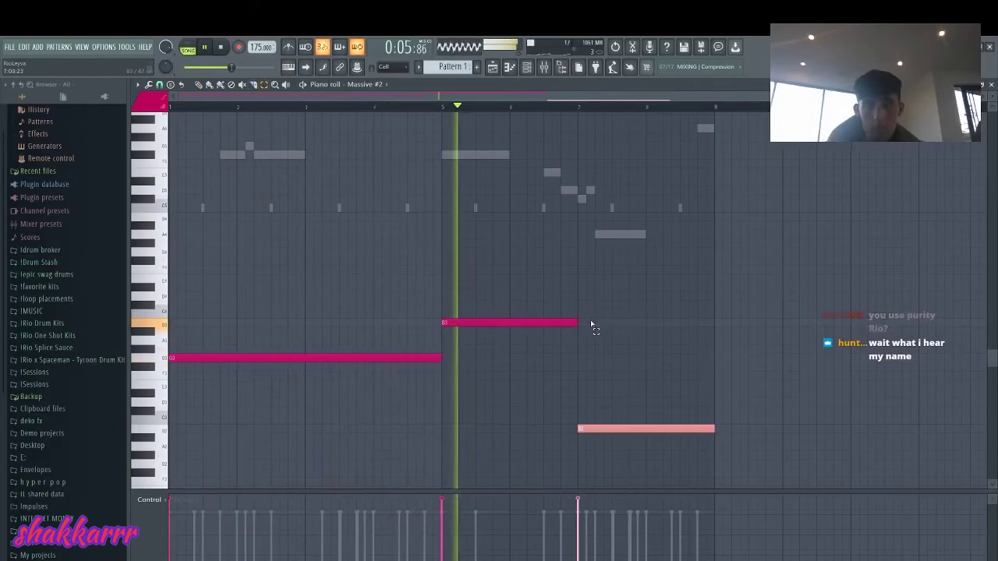
click(575, 284)
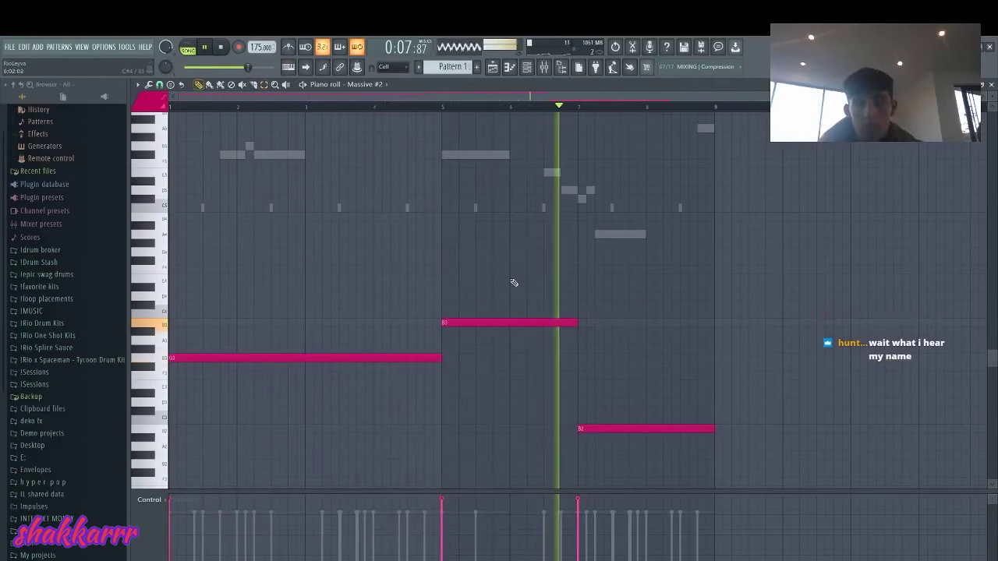
Step: Stop playback and add Arcade from the favorite plugins as a new channel
click(527, 68)
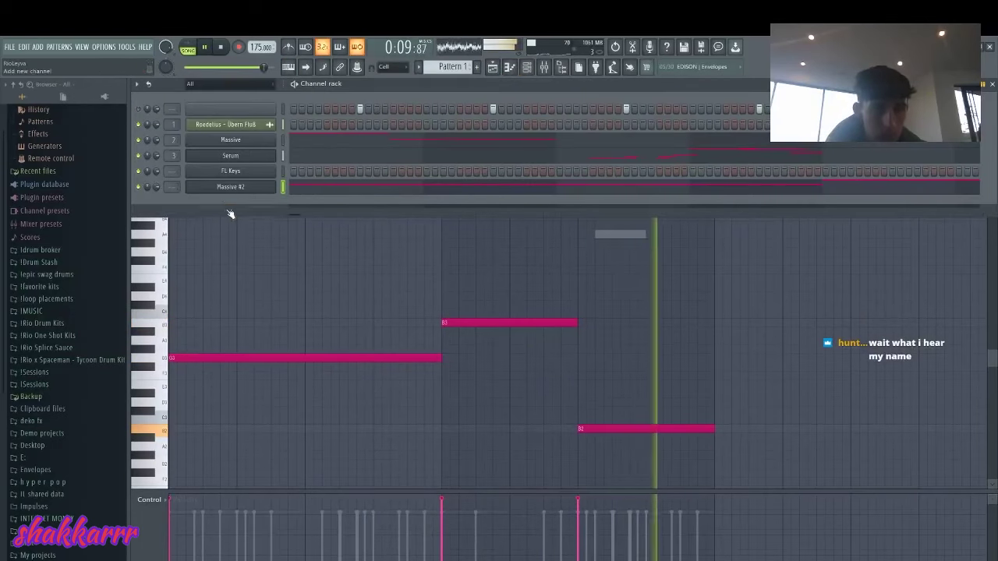
key(space)
click(231, 211)
mouse_move(231, 238)
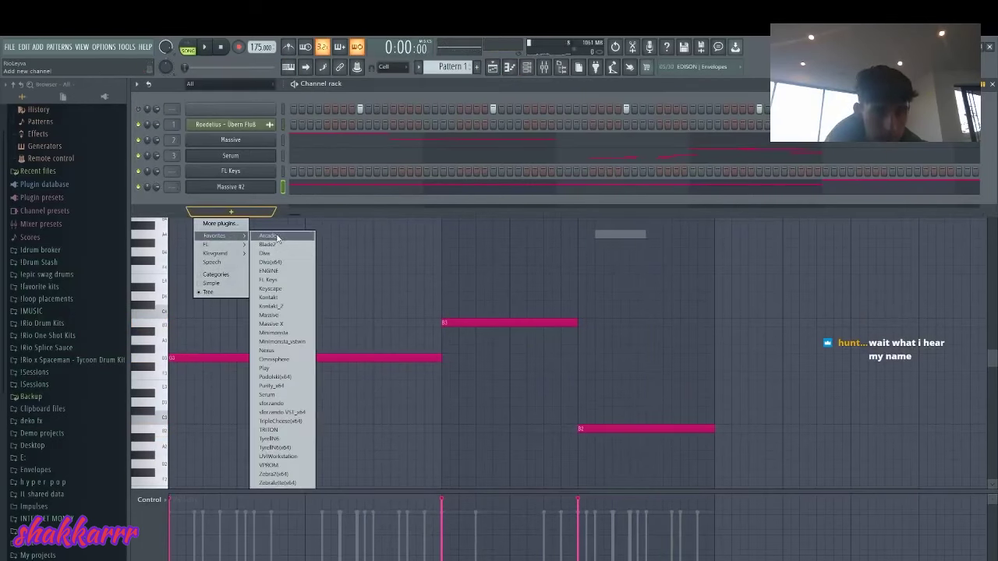
click(269, 233)
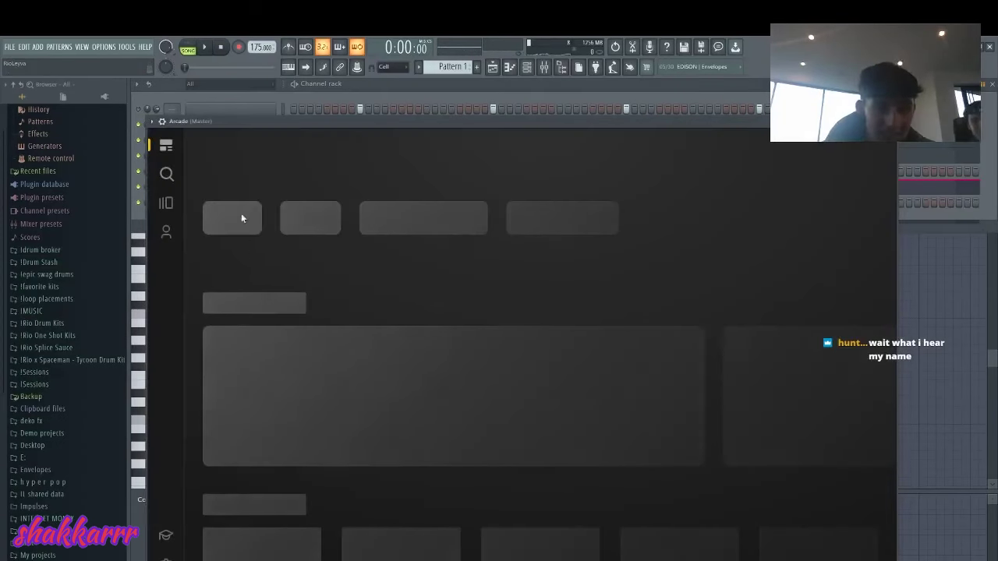
Step: Browse Arcade's lines and searchable kits, and load the Love Shy kit
click(168, 207)
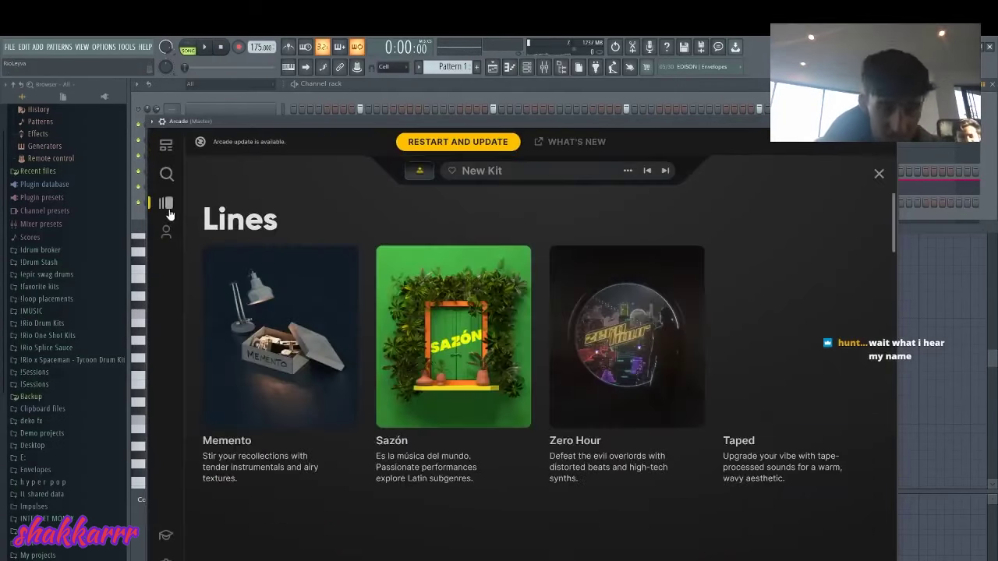
click(166, 175)
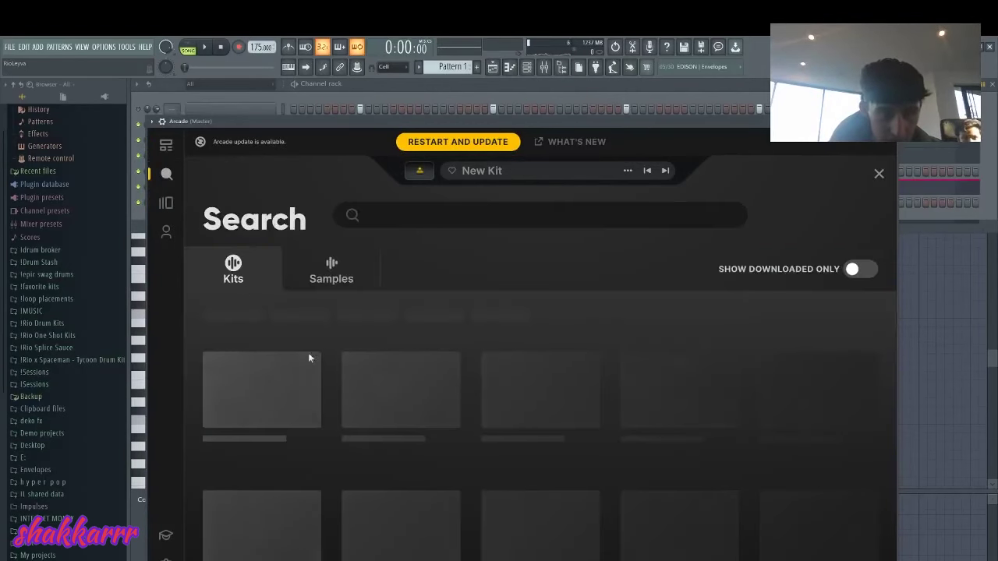
scroll(312, 366, down, 5)
scroll(257, 280, down, 4)
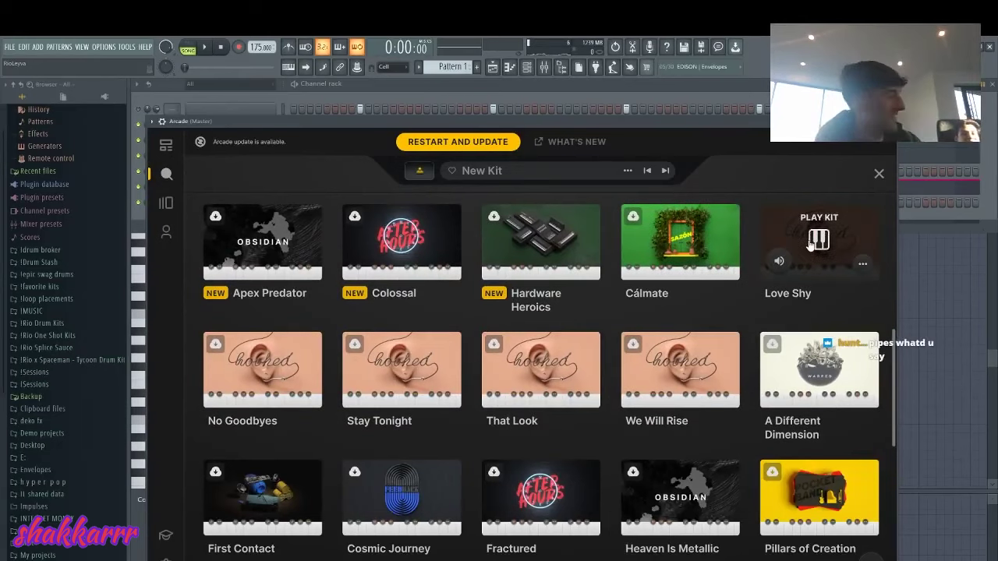
click(817, 240)
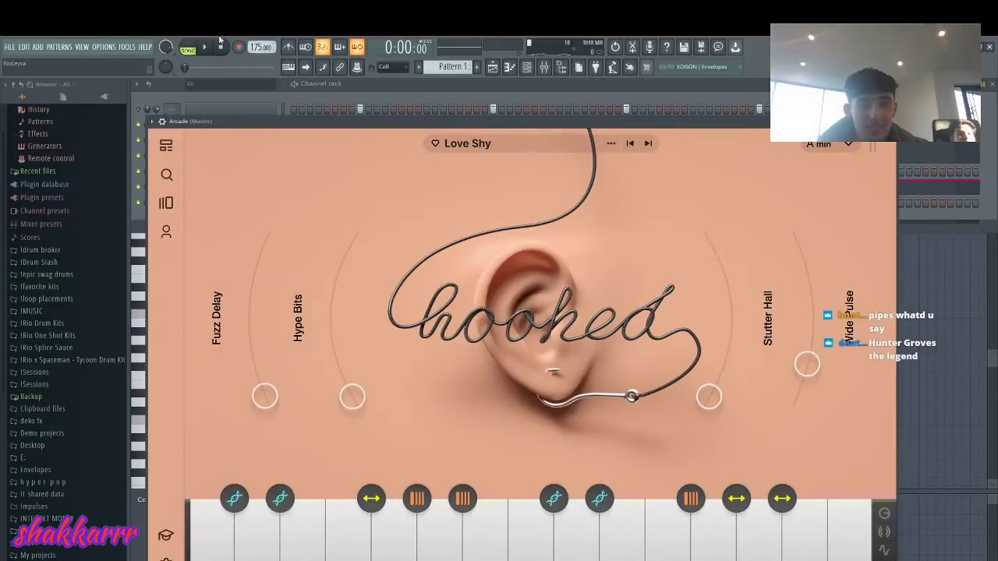
Step: Enable typing-keyboard note input, audition Love Shy, then switch Arcade to the Second Guessing kit and audition it
click(292, 69)
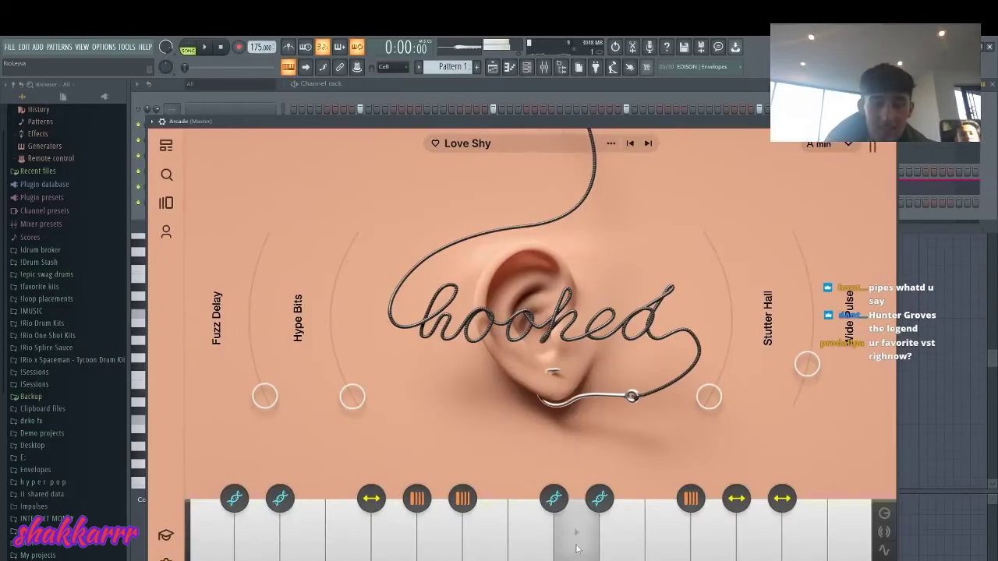
click(648, 144)
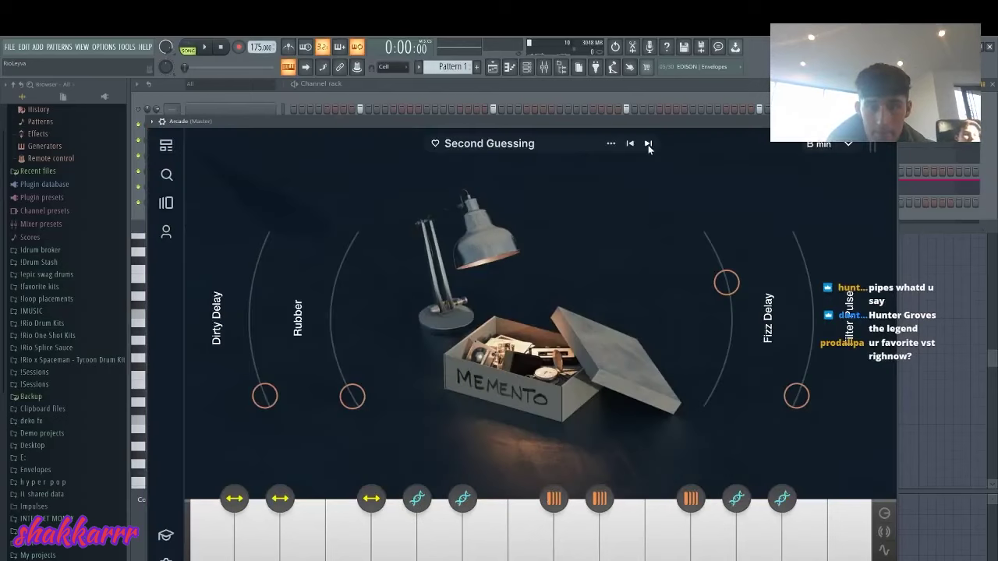
click(630, 143)
click(630, 143)
key(h)
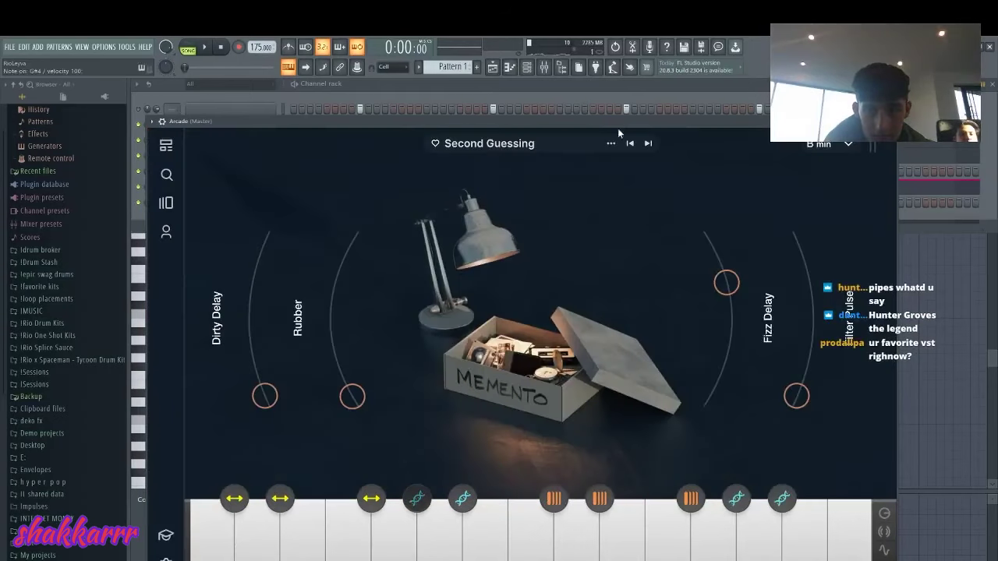
click(585, 548)
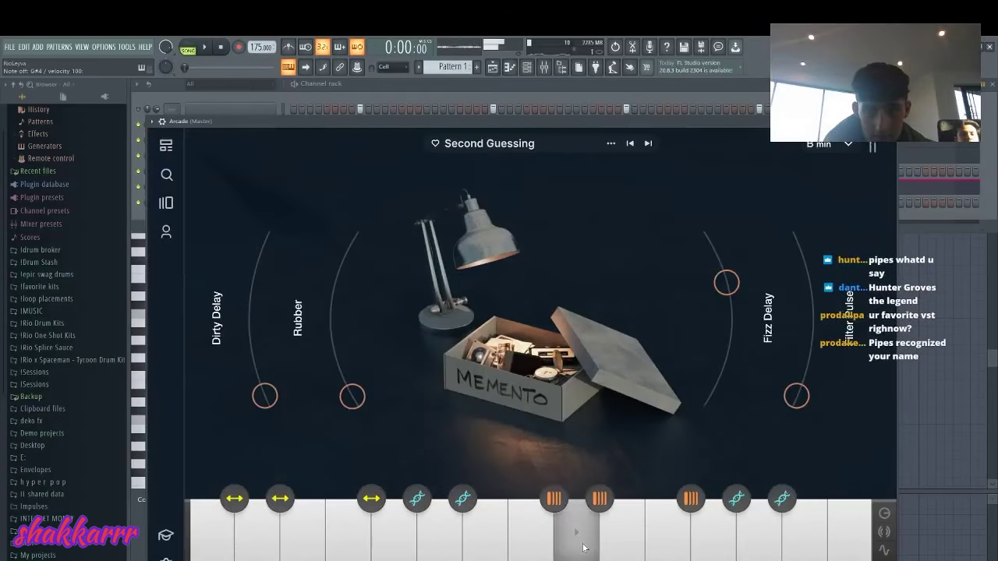
Step: Review Massive #2's notes in the piano roll, inspect Arcade's session key options, and close the Arcade window
click(401, 91)
click(311, 188)
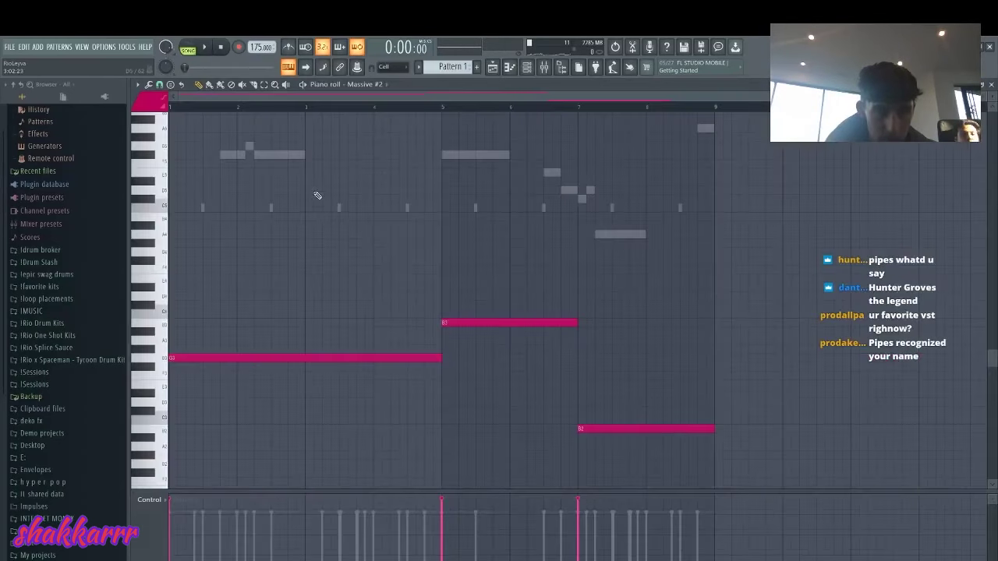
click(521, 66)
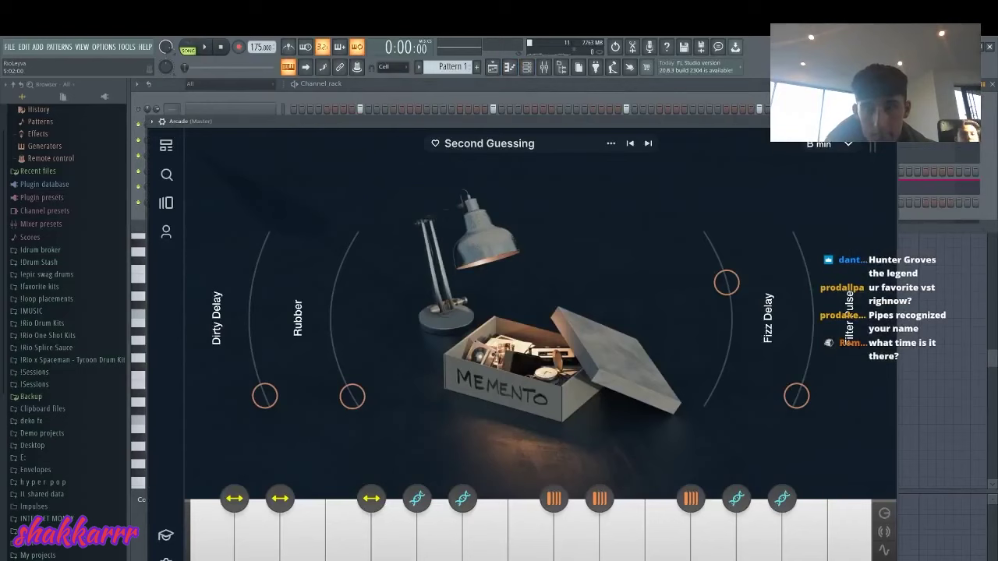
click(848, 145)
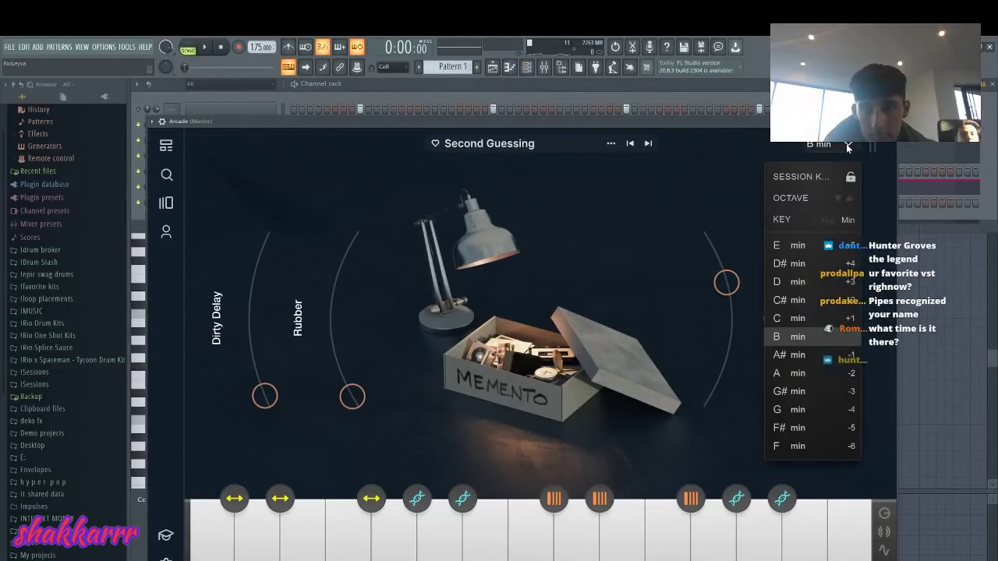
click(848, 148)
click(889, 121)
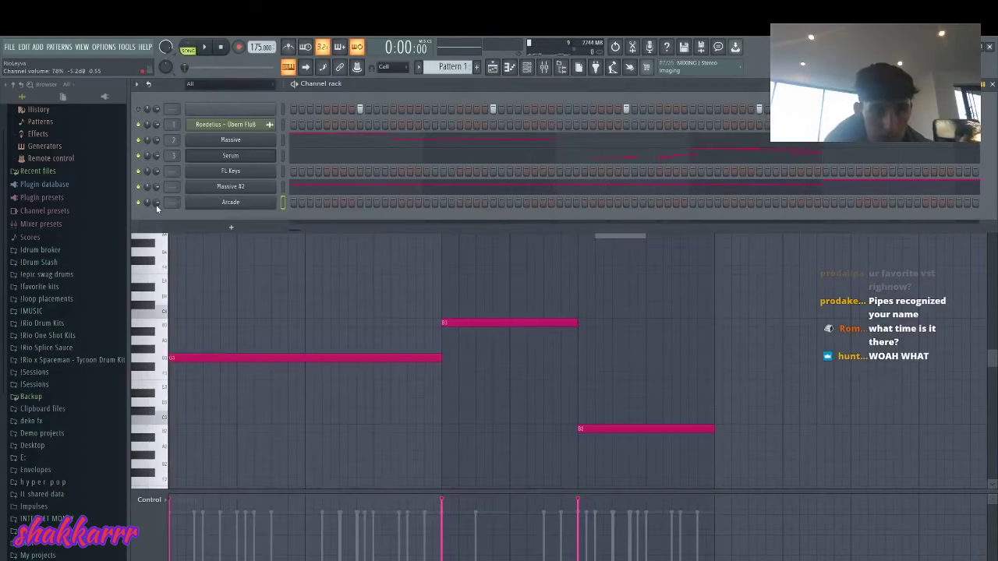
Step: Open Arcade's piano roll, add a four-bar F4 note at bar 1, and return to the channel rack
right_click(258, 202)
click(300, 204)
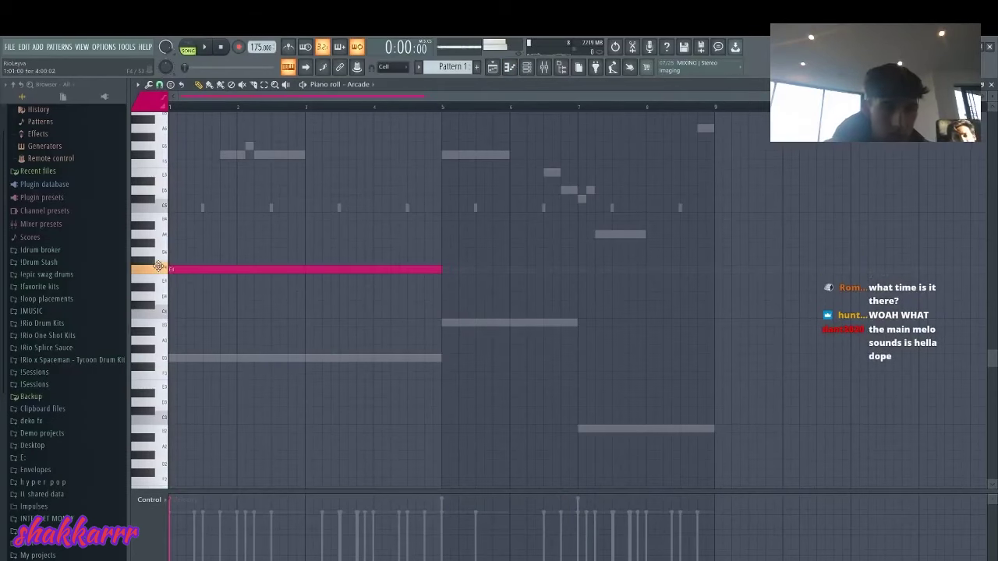
click(527, 66)
key(space)
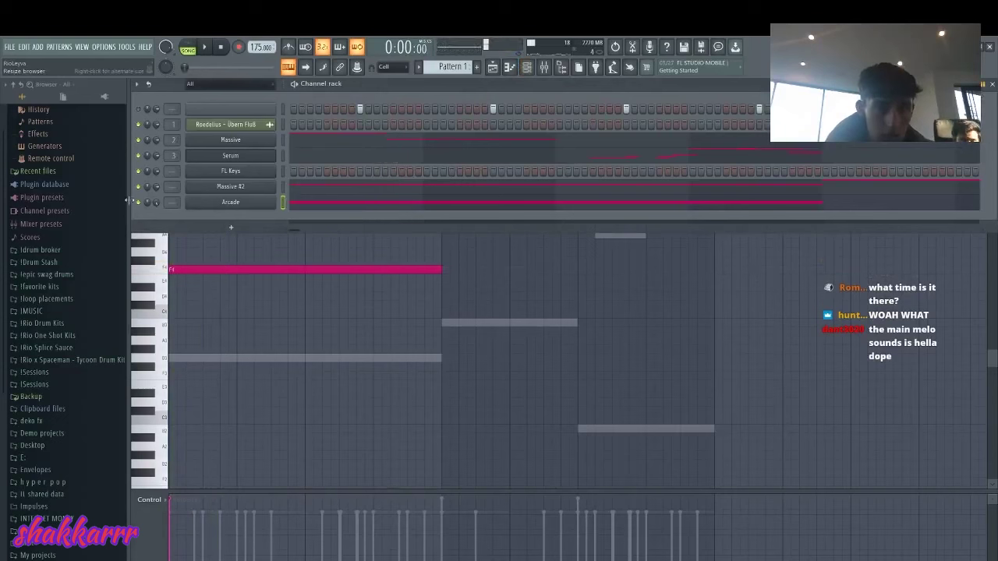
Step: Mute every channel except Massive #2 and Arcade, and play the pattern
right_click(144, 206)
click(143, 206)
click(140, 187)
key(space)
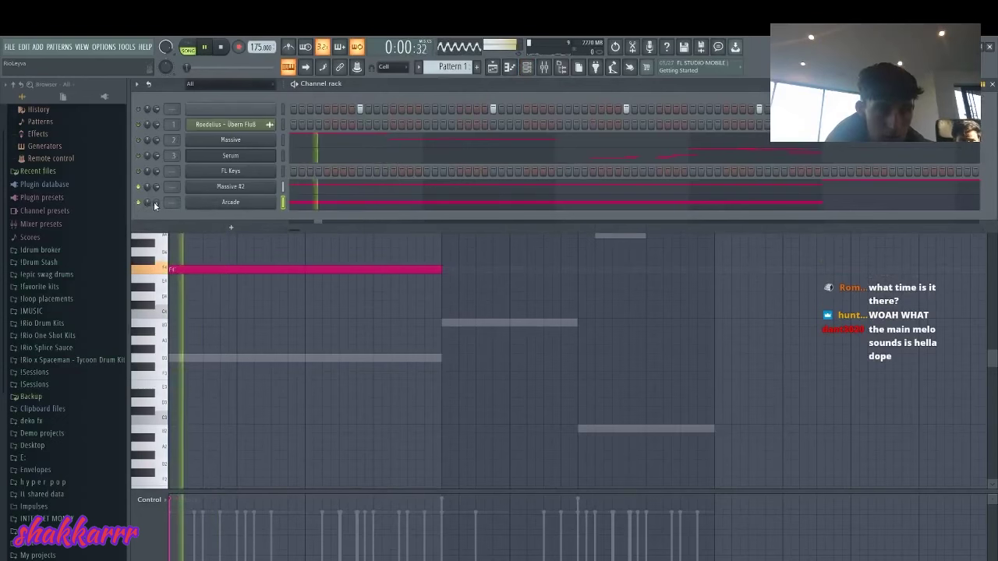
Step: Shorten Arcade's F4 note to two bars and try a two-bar note from bar 3, raising it to C5 during replay
click(324, 207)
drag(427, 269, 305, 269)
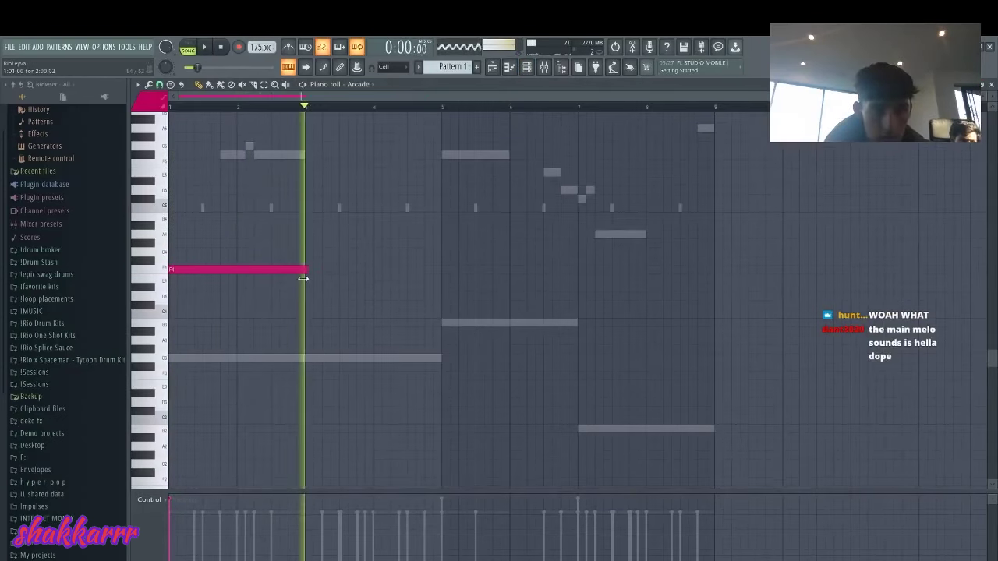
click(310, 304)
key(space)
drag(309, 307, 305, 294)
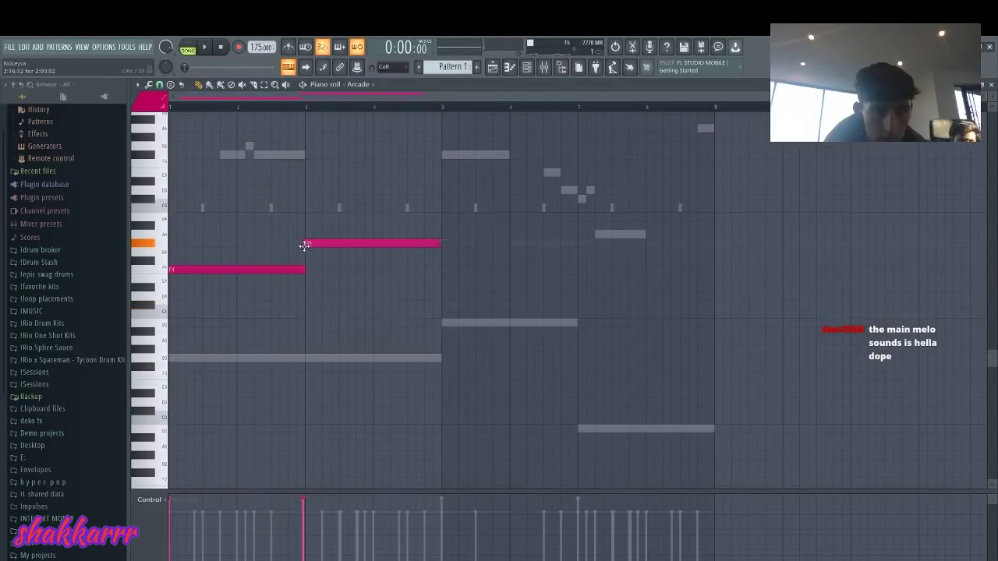
mouse_move(306, 232)
mouse_down()
mouse_move(314, 205)
mouse_move(316, 219)
mouse_up()
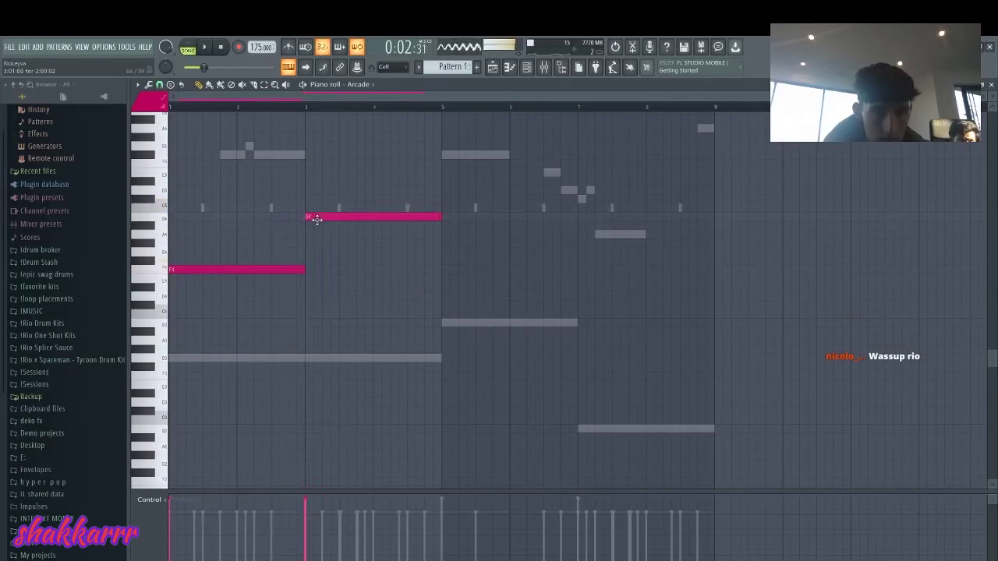
click(306, 108)
key(space)
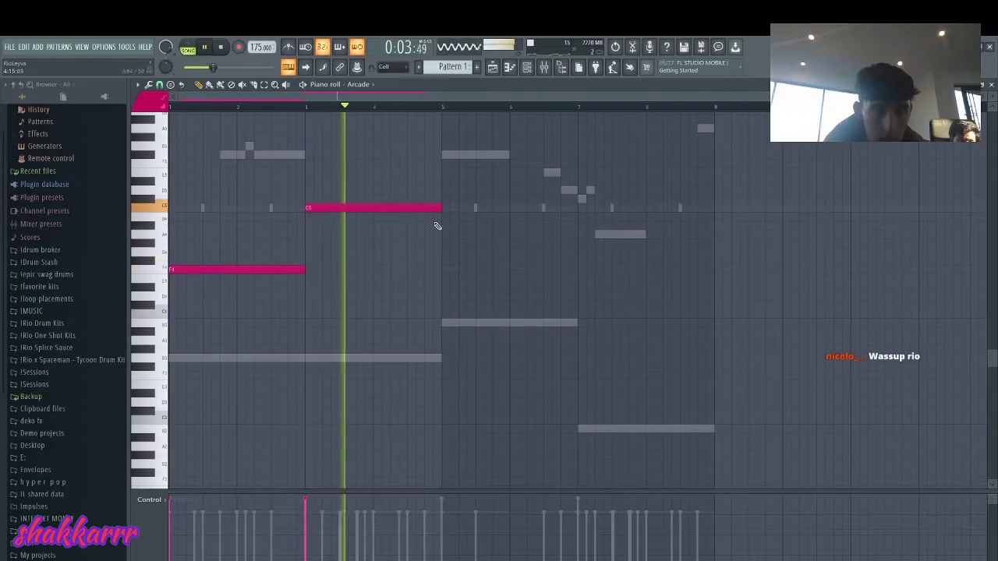
Step: Add a two-bar B4 note, delete the F4 and C5 notes, and place the B4 at bar 1 of Arcade's part
click(446, 227)
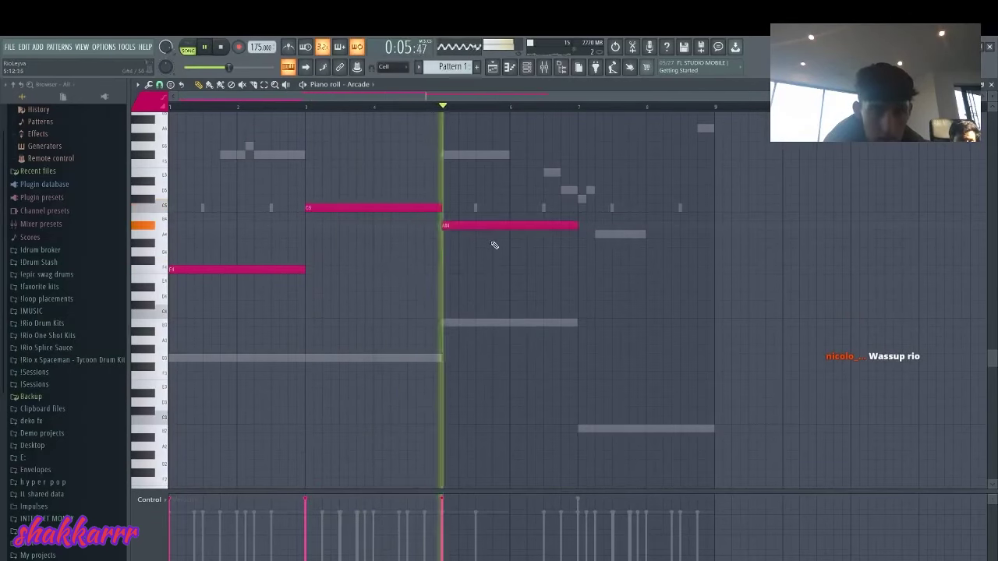
key(space)
drag(463, 225, 462, 215)
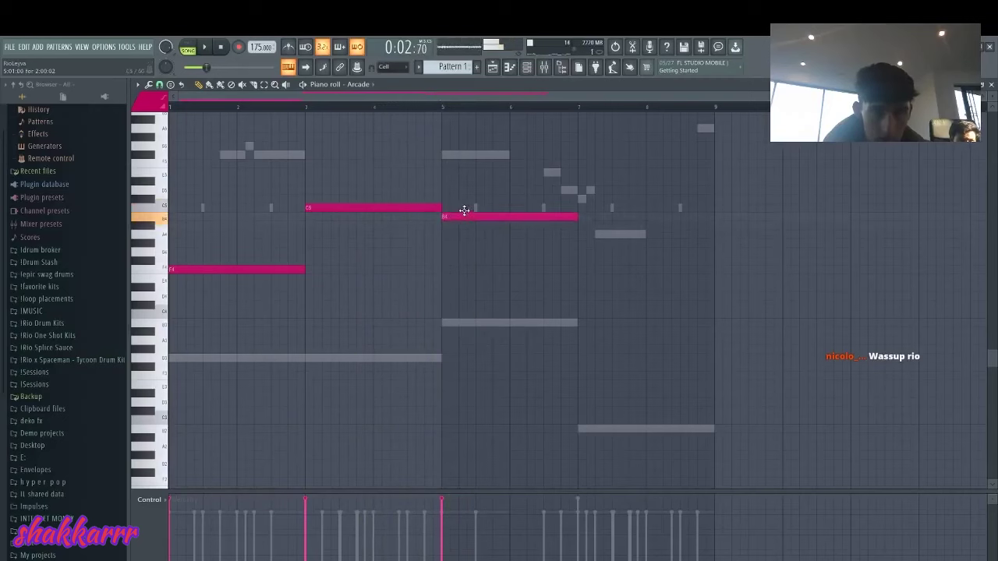
right_click(241, 270)
key(space)
right_click(323, 208)
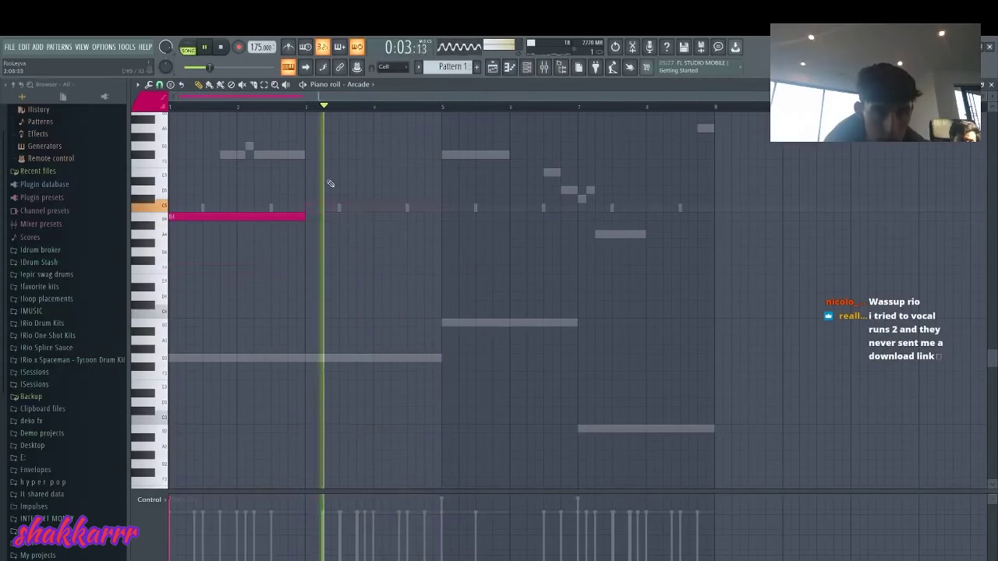
key(space)
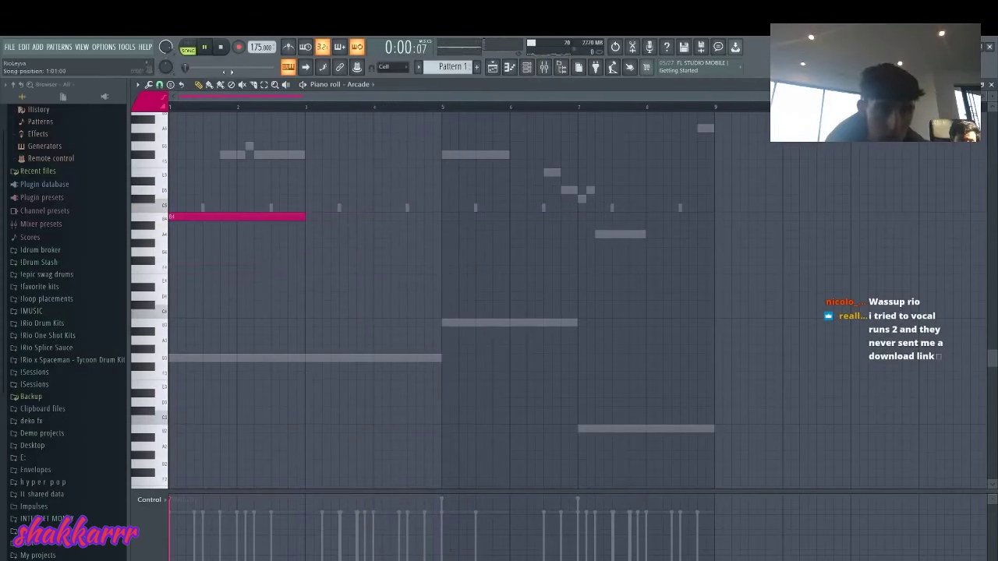
Step: Replace the B4 note at bar 1 with a two-bar G4 and add a two-bar D4 at bar 3
click(308, 253)
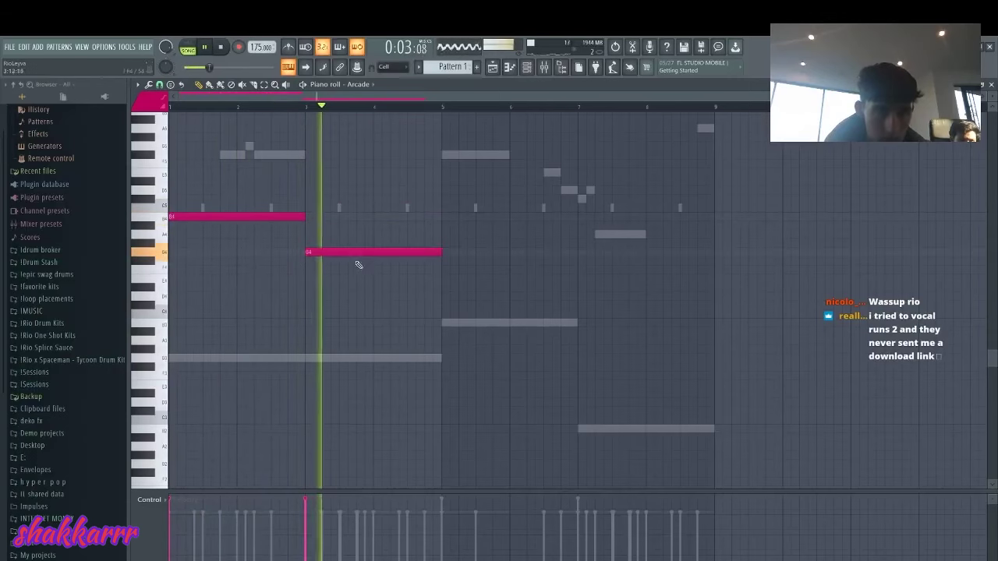
right_click(211, 218)
key(space)
key(space)
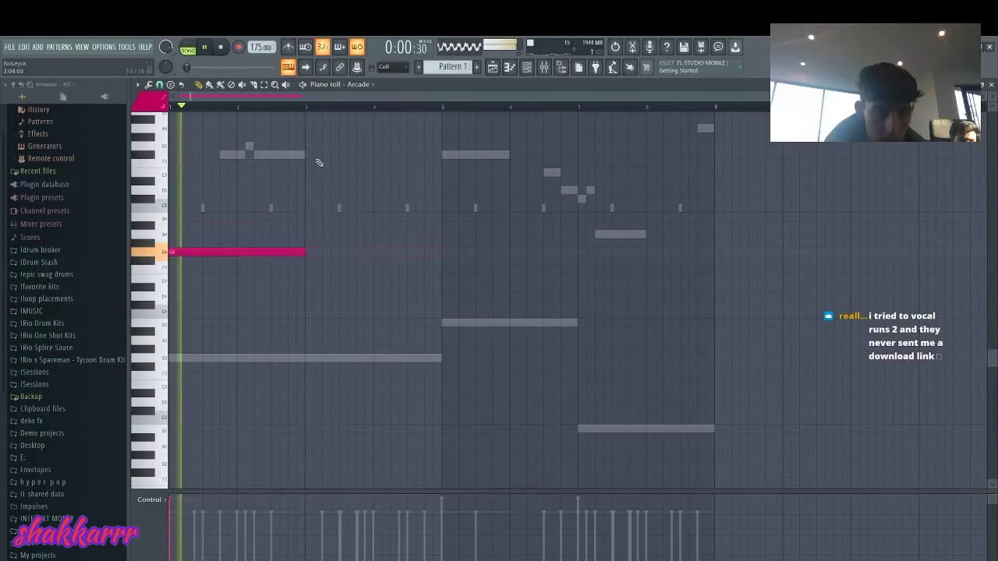
drag(309, 253, 304, 297)
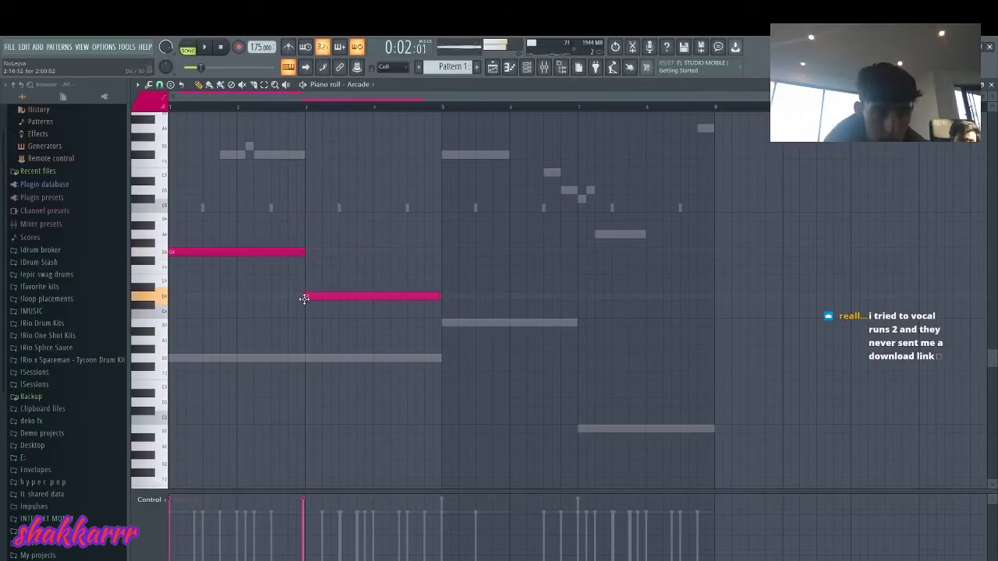
key(space)
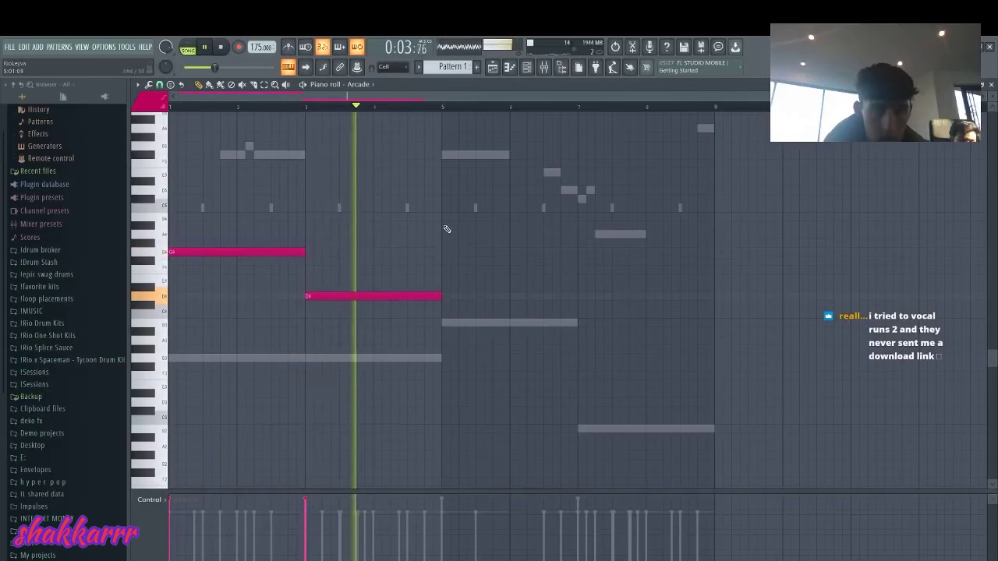
Step: Duplicate Arcade's two-note phrase to bar 5 and raise the copied note at bar 7 to B4
key(ctrl+b)
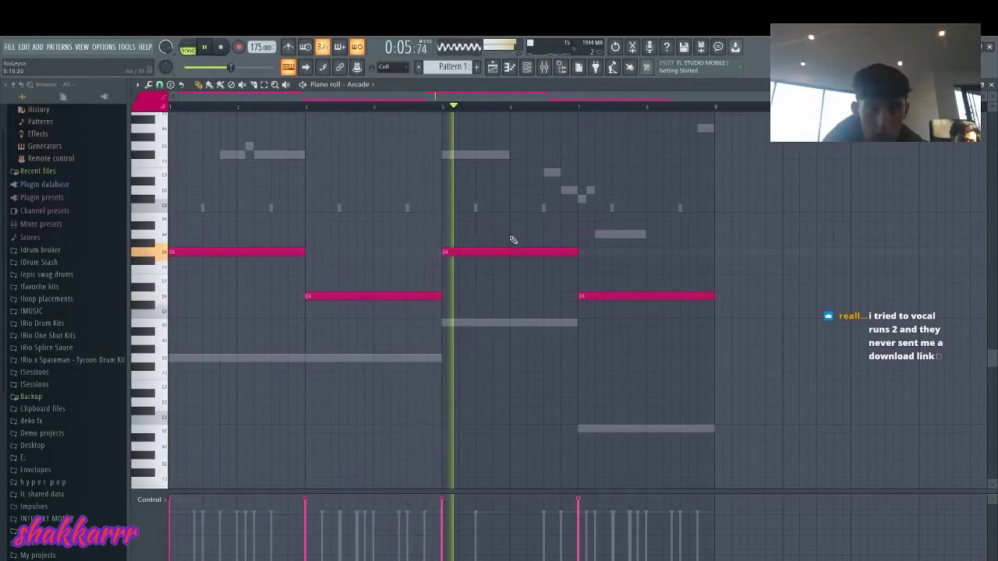
drag(601, 290, 591, 214)
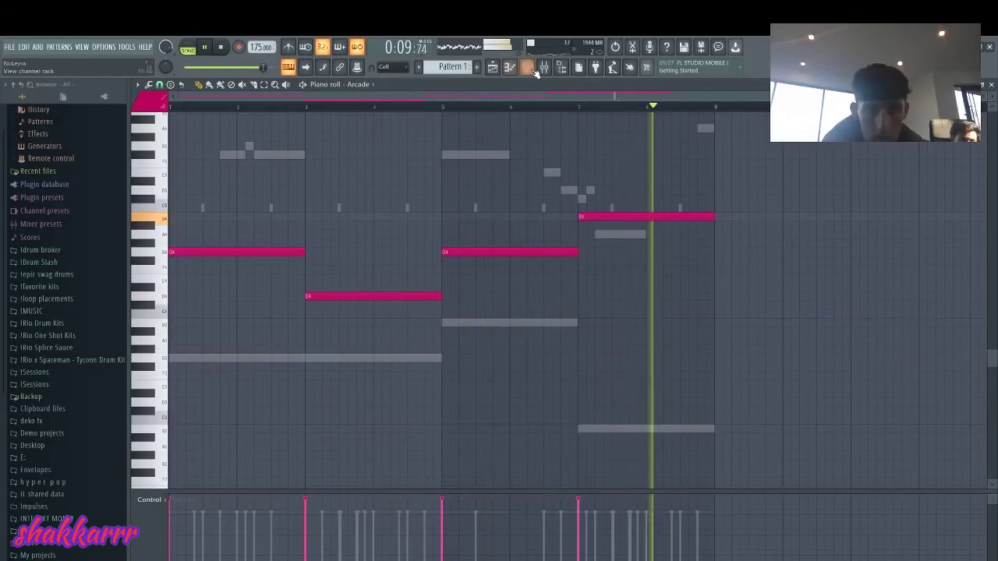
Step: Load a saved mixer track state with Multipass, dblue Crusher and ValhallaVintageVerb onto Arcade's mixer insert 7
click(543, 68)
click(342, 243)
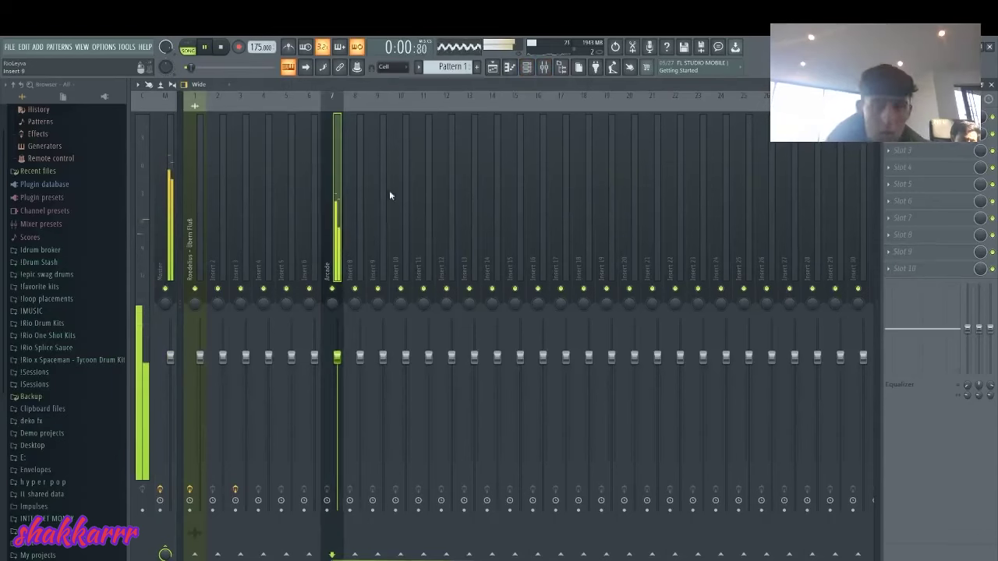
right_click(344, 92)
mouse_move(367, 142)
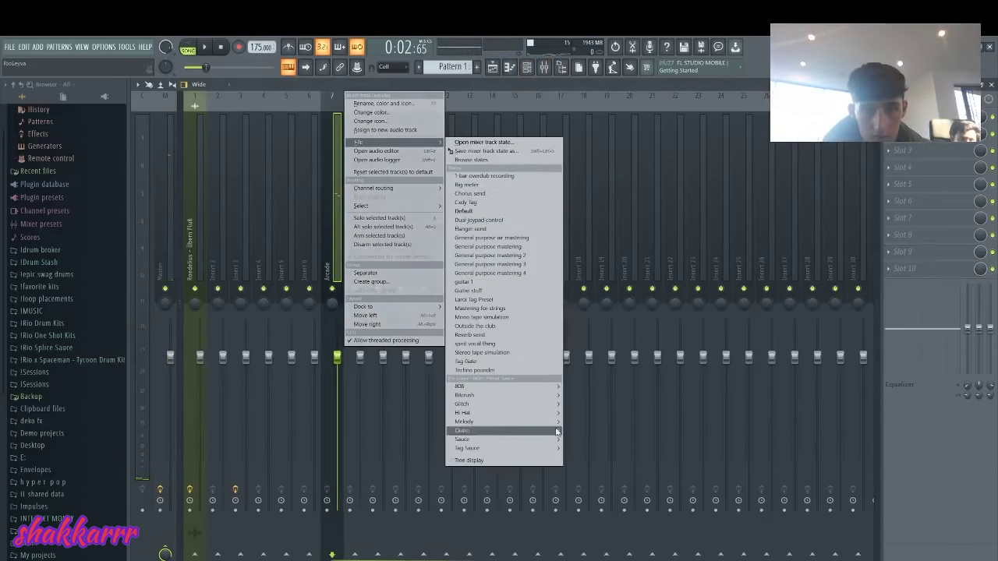
mouse_move(551, 444)
click(586, 484)
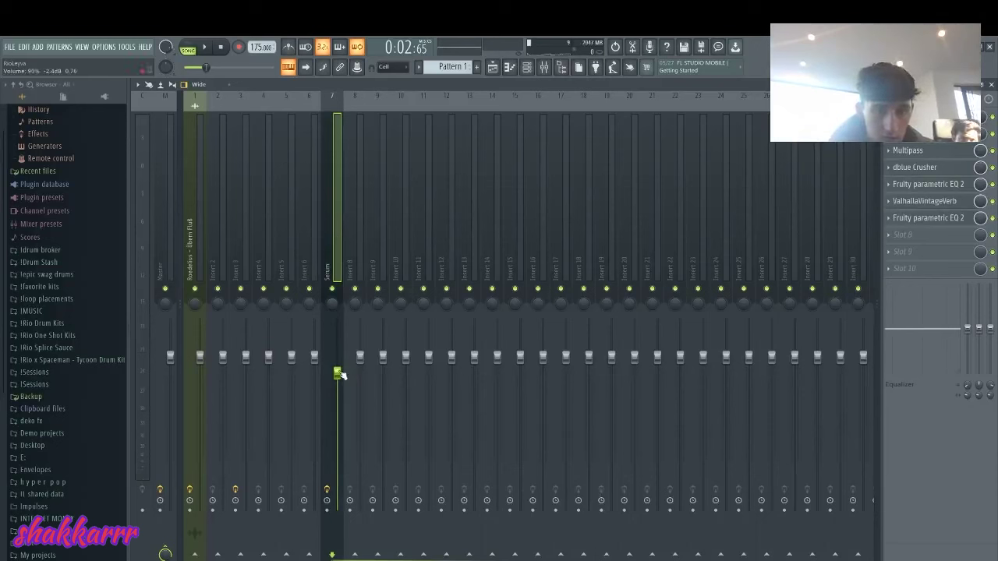
Step: Raise the fader of mixer insert 7 and audition Arcade's effected layer
drag(339, 374, 338, 341)
key(space)
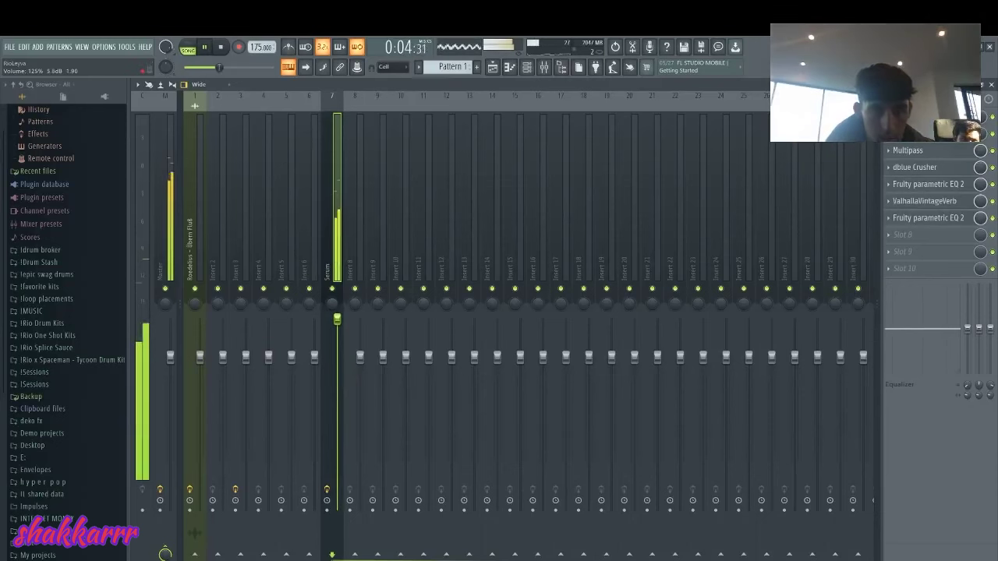
key(space)
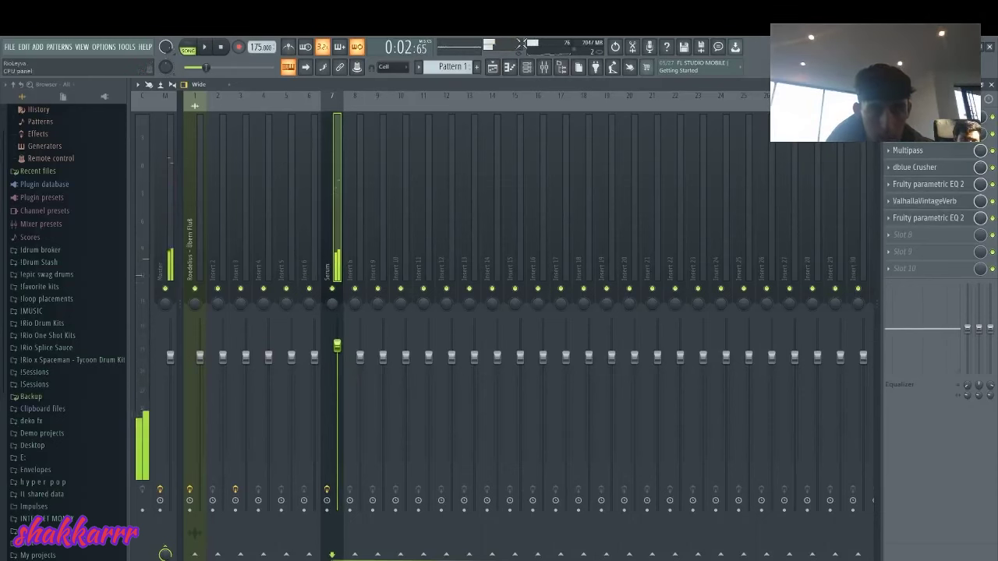
Step: Load the Sauce 5 mixer track state on insert 7 and raise its fader slightly above the neighbouring faders
right_click(330, 210)
mouse_move(410, 142)
mouse_move(526, 439)
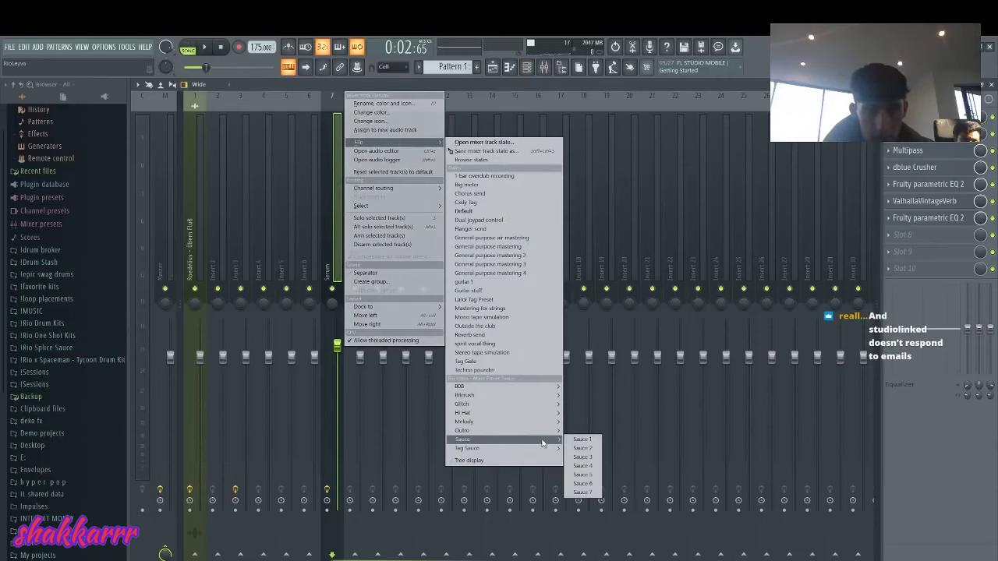
click(584, 475)
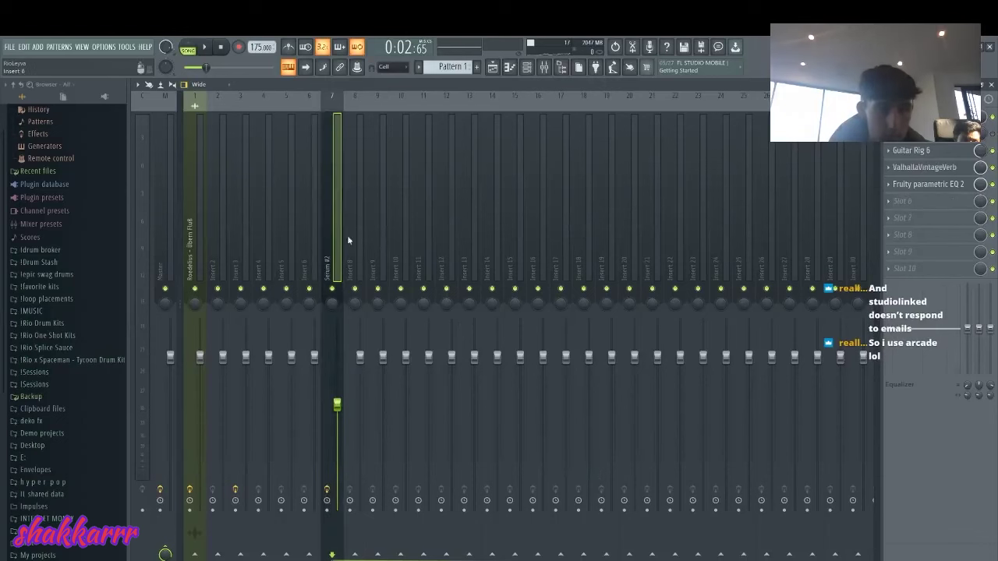
key(space)
drag(339, 405, 338, 343)
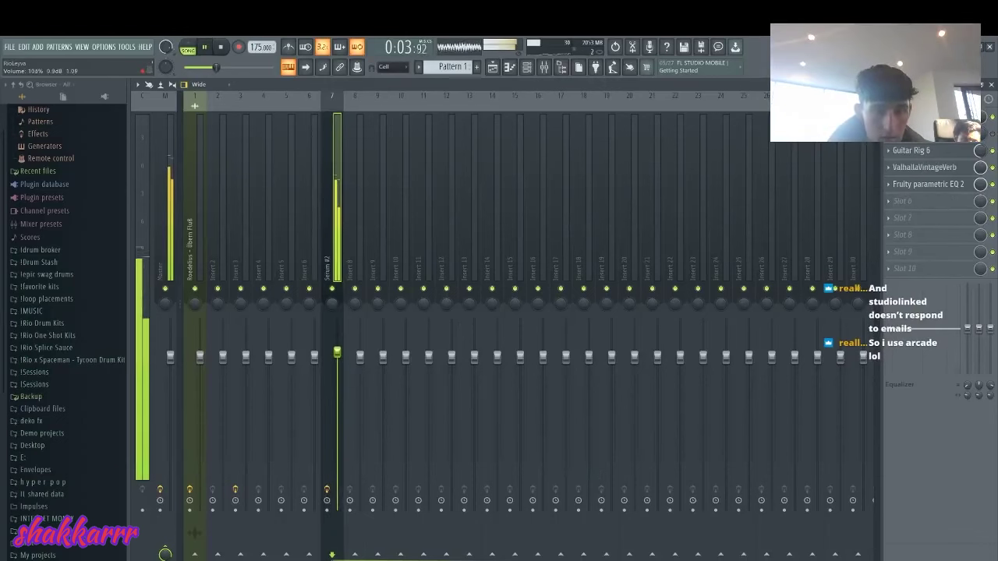
Step: Lower Massive #2's channel volume to about 70% and add a TRITON instrument channel
click(527, 66)
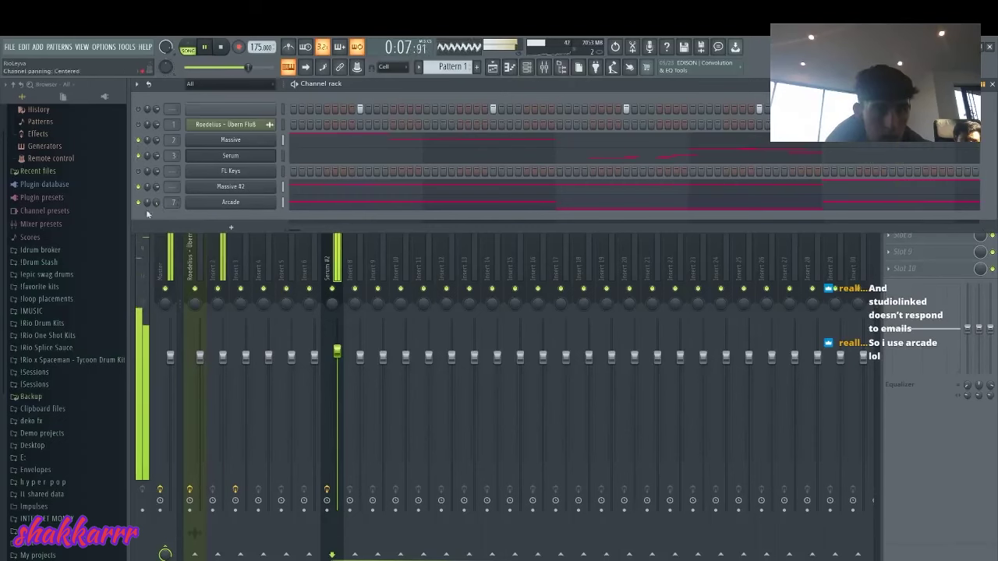
drag(157, 187, 156, 197)
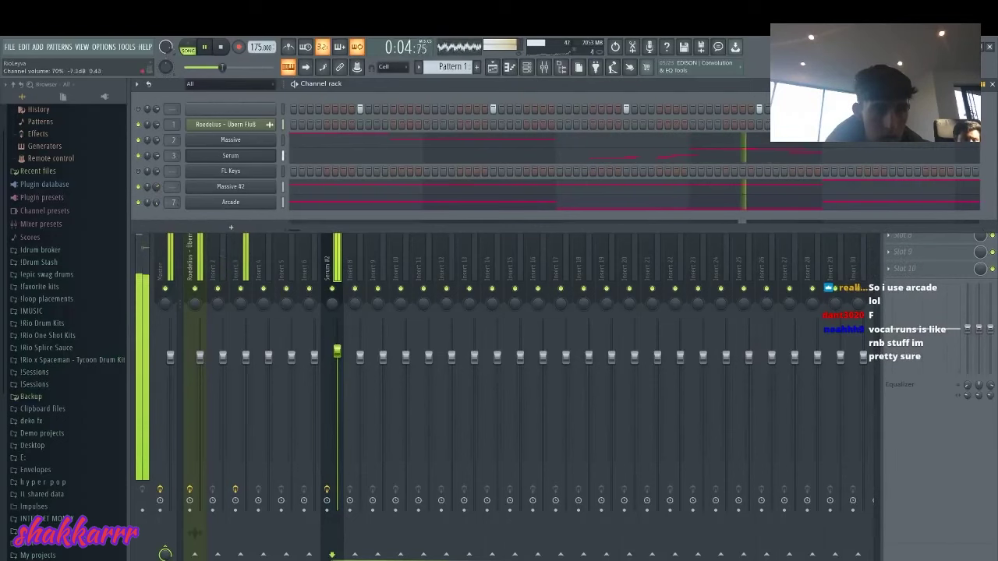
click(231, 227)
mouse_move(217, 251)
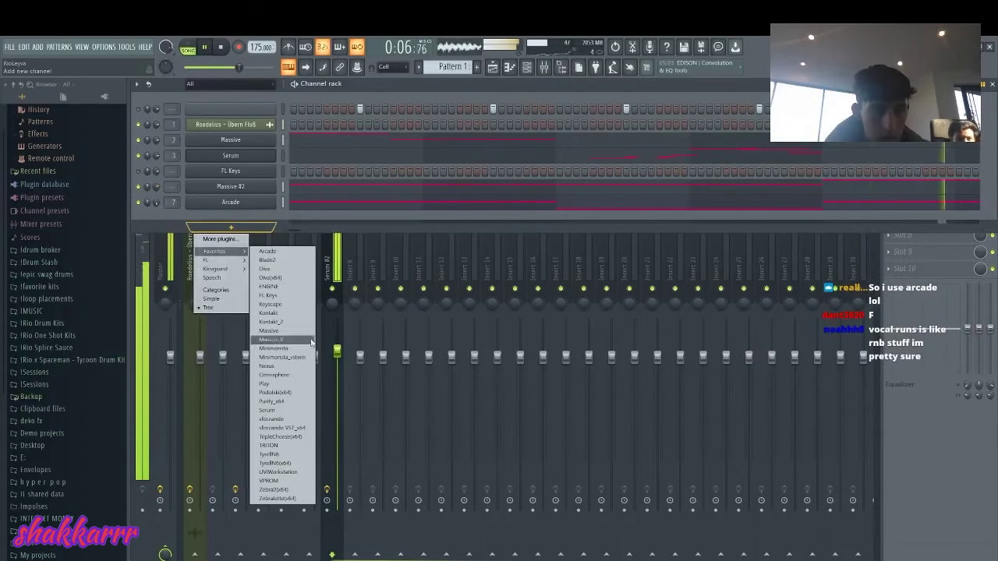
click(273, 445)
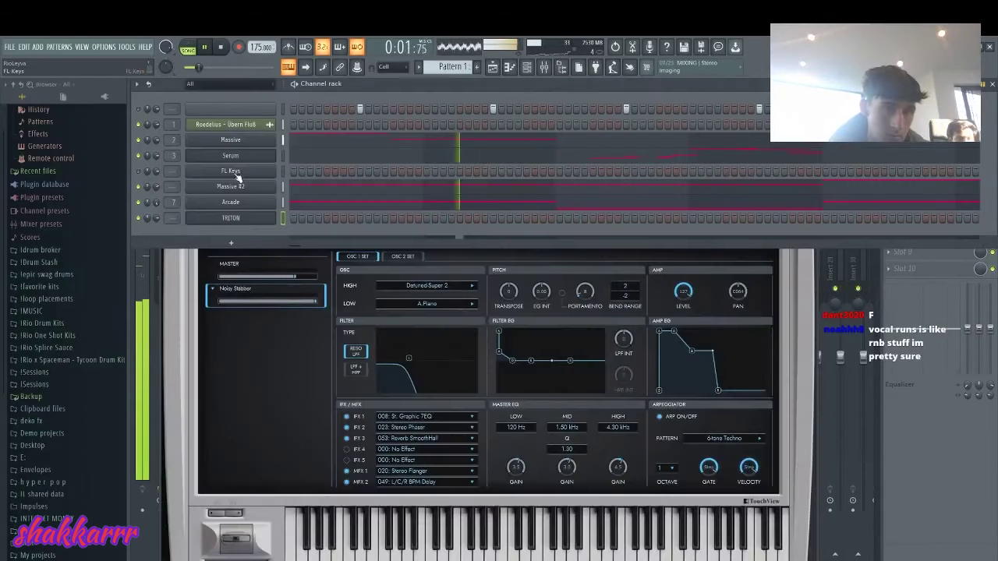
Step: Solo the first Massive channel and filter its preset browser by sound type
right_click(137, 140)
click(147, 144)
click(240, 144)
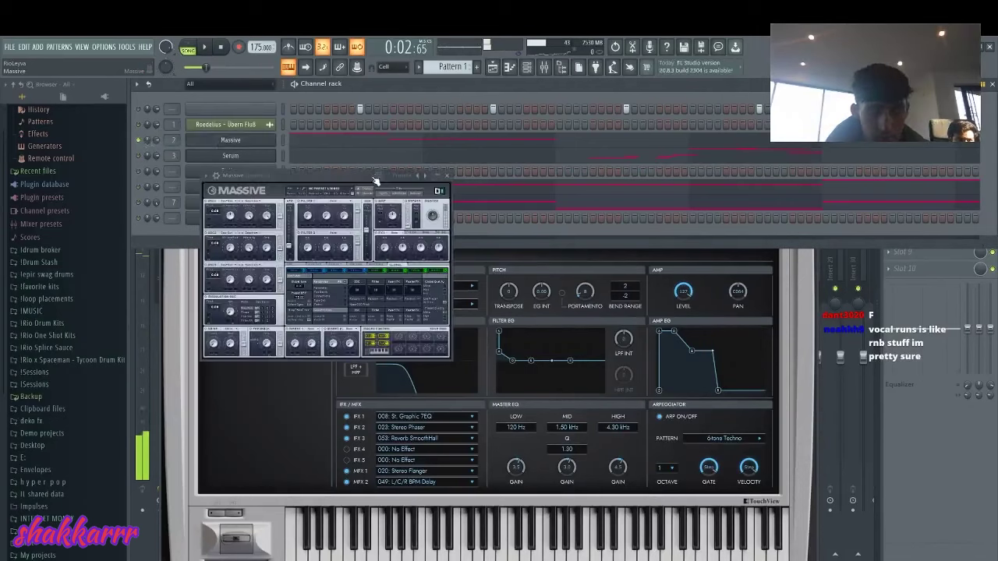
key(space)
key(space)
click(417, 194)
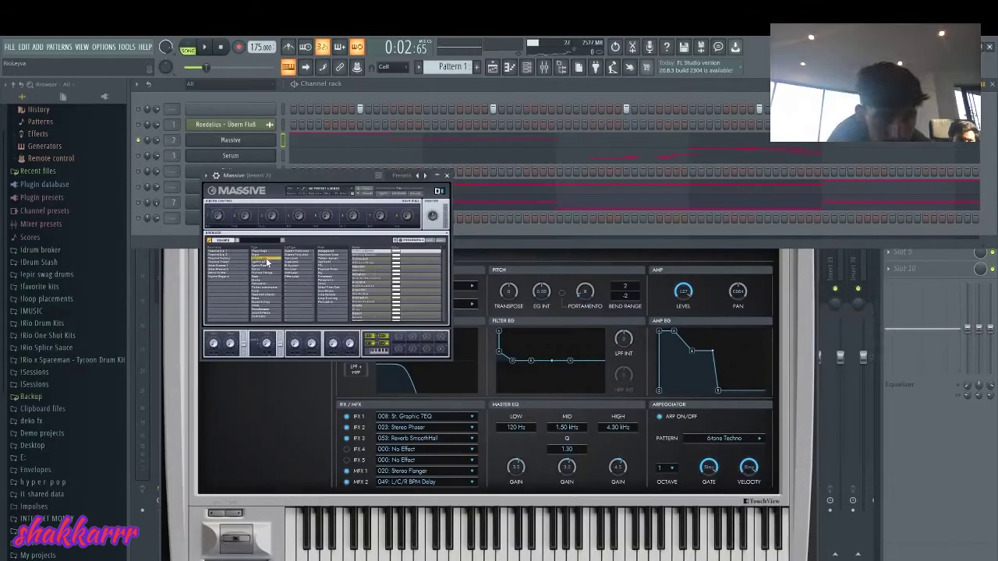
scroll(366, 294, down, 3)
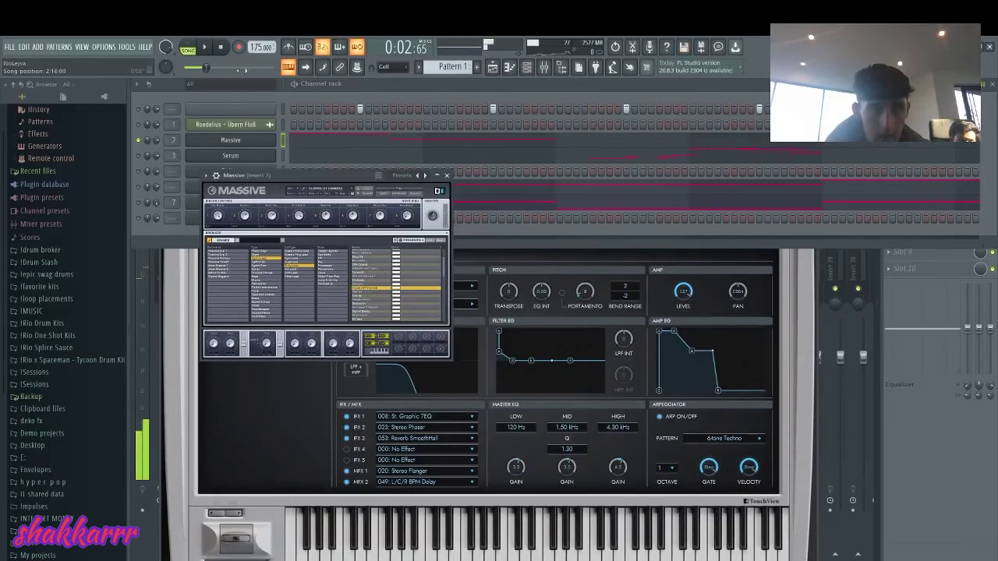
Step: Choose a new sound for the first Massive channel by stepping through the filtered presets during playback, and adjust its channel volume
key(space)
click(361, 194)
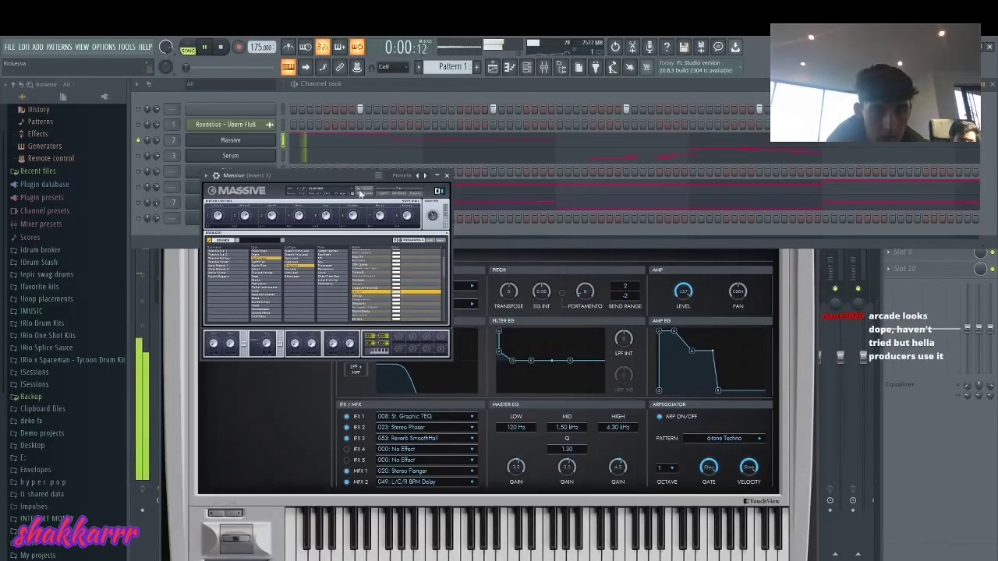
key(space)
click(358, 193)
key(space)
key(space)
click(359, 194)
key(space)
key(space)
click(359, 194)
key(space)
click(359, 193)
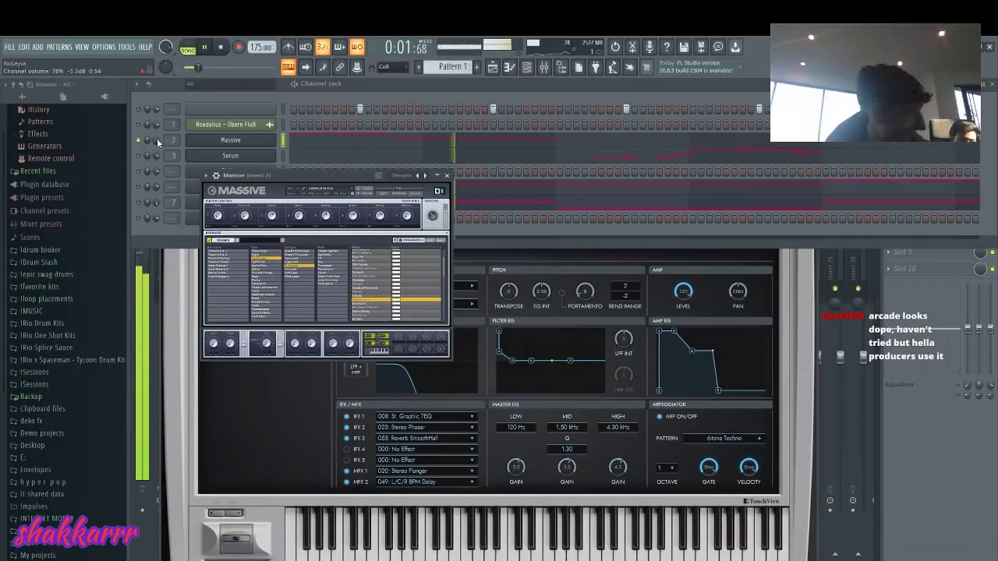
key(space)
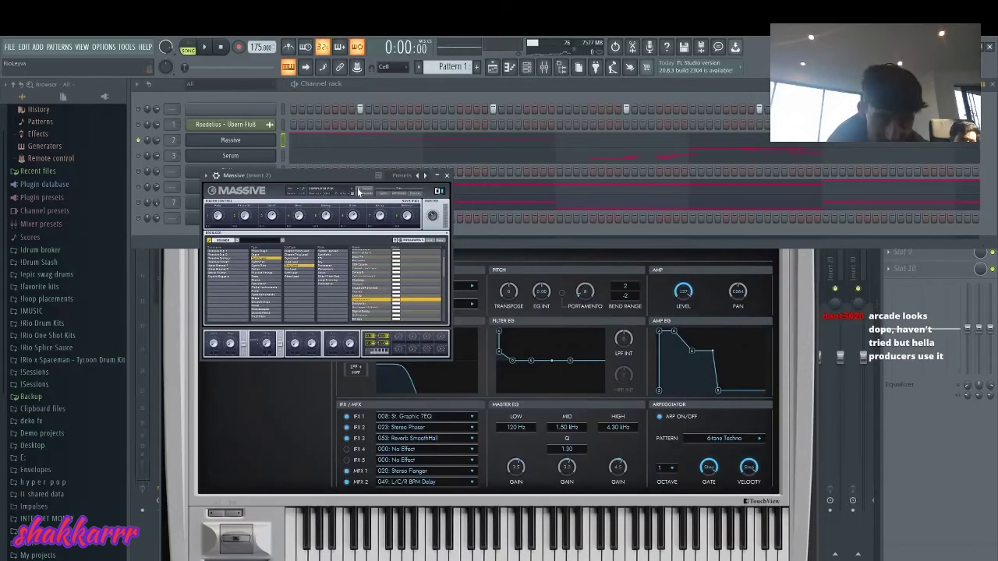
click(159, 143)
key(space)
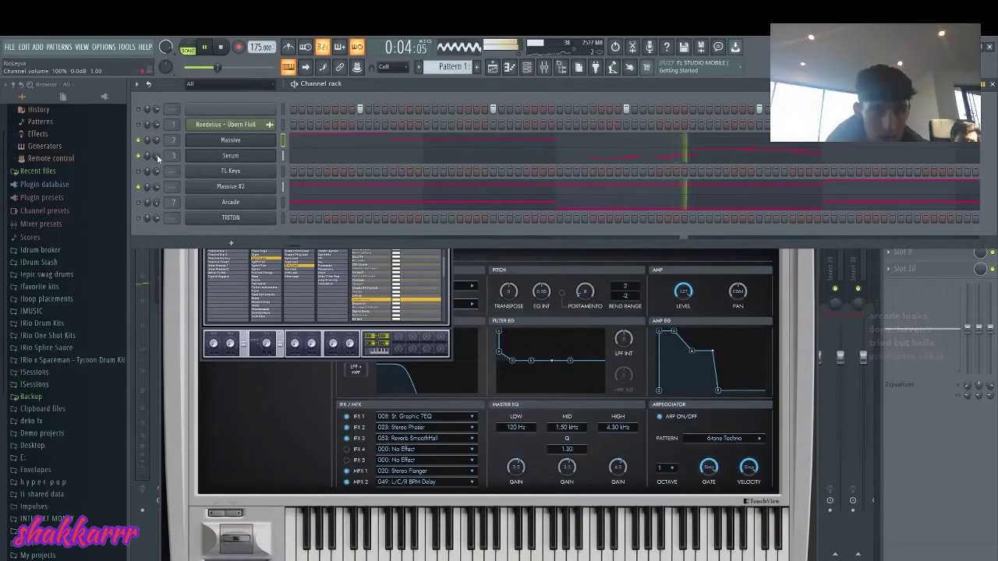
Step: Add dblue Crusher to mixer insert 3 and set its Reduction to 7 samples
key(F9)
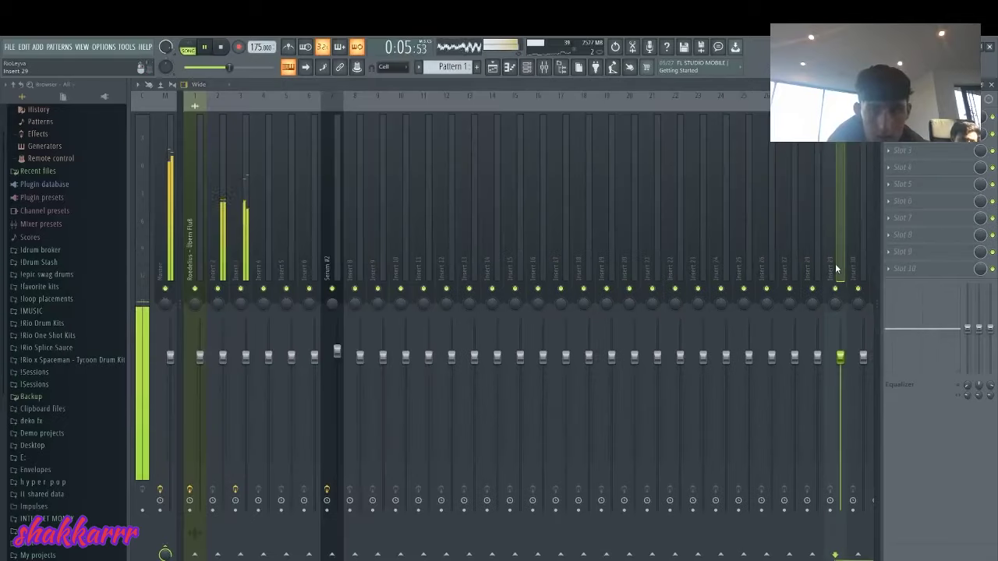
click(248, 242)
click(903, 146)
mouse_move(828, 159)
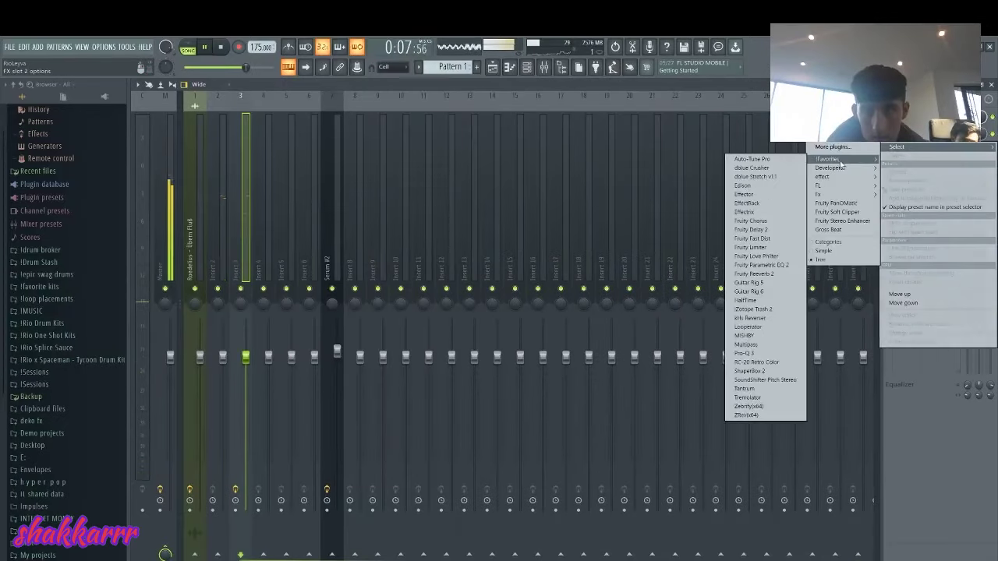
click(764, 176)
drag(160, 140, 159, 131)
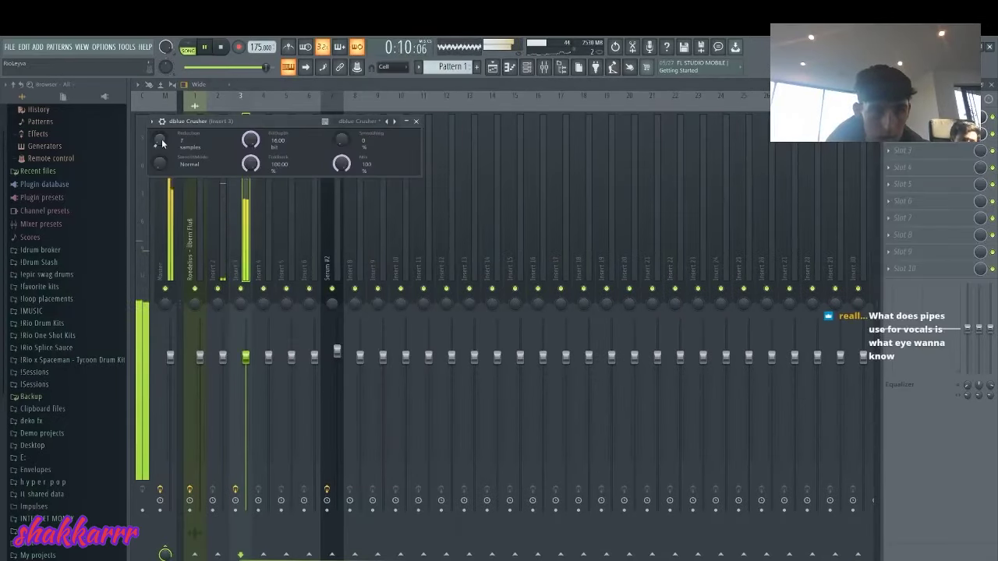
Step: Solo mixer insert 2 and add Fruity parametric EQ 2 in its effect slot 4
click(527, 67)
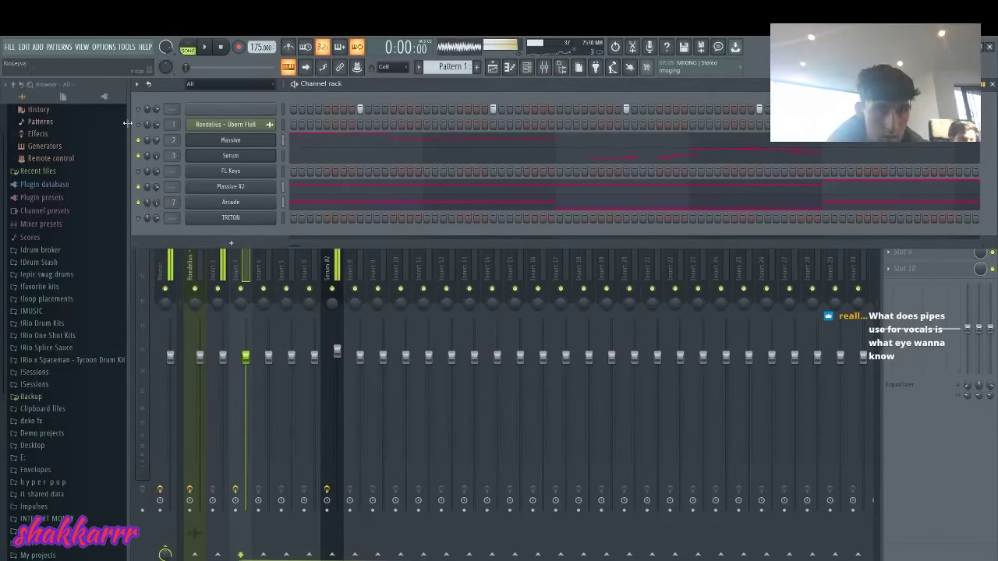
click(225, 293)
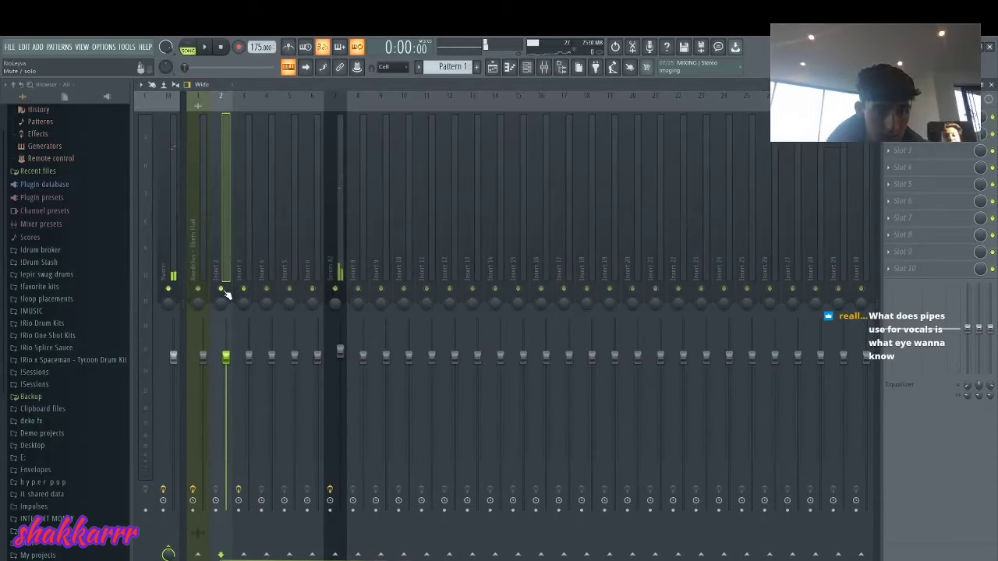
key(space)
click(897, 167)
mouse_move(830, 192)
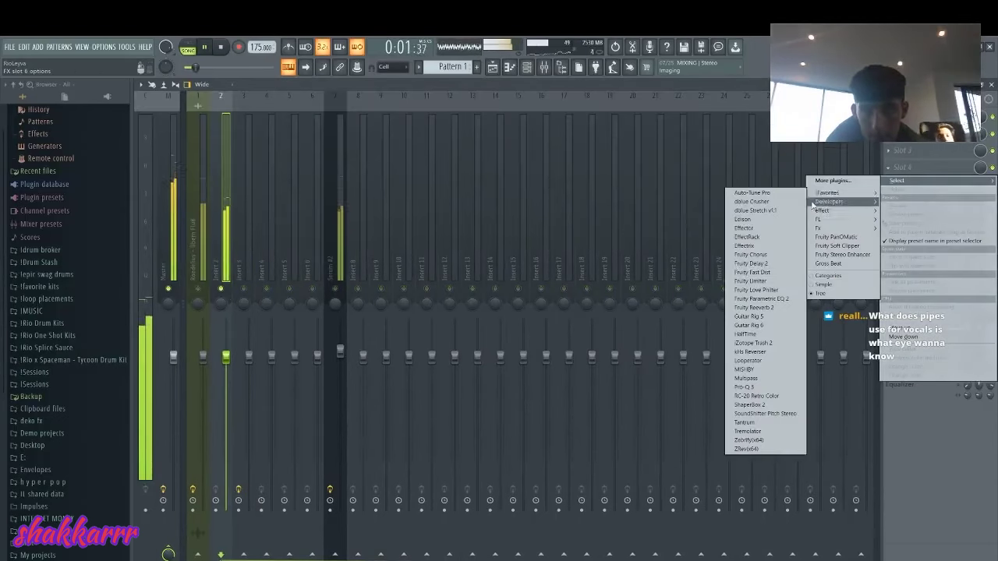
click(749, 298)
Step: Load the 20Hz - 18kHz cut preset in insert 2's EQ, lowering the high cut and raising the low cut
click(479, 122)
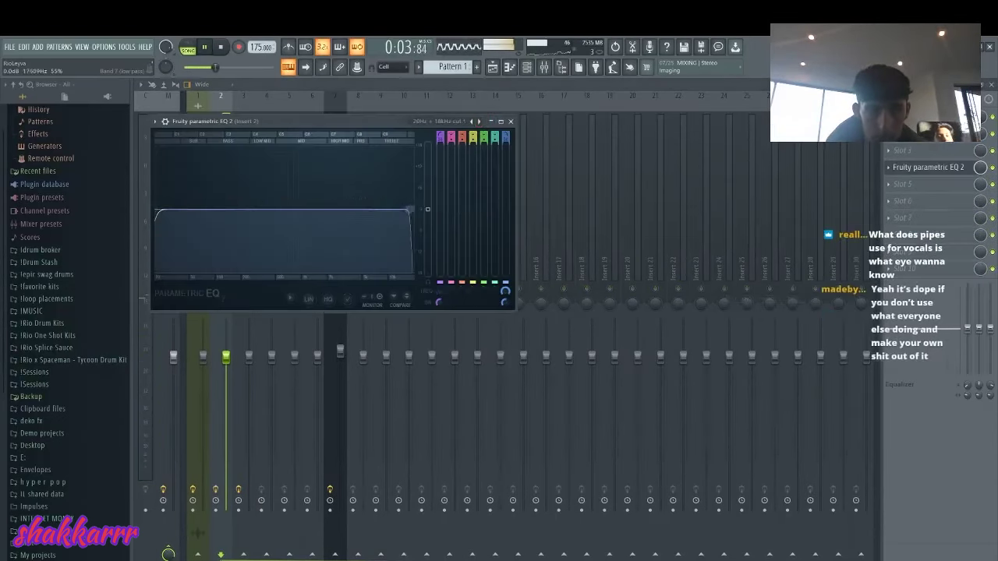
drag(410, 209, 384, 209)
drag(176, 211, 248, 209)
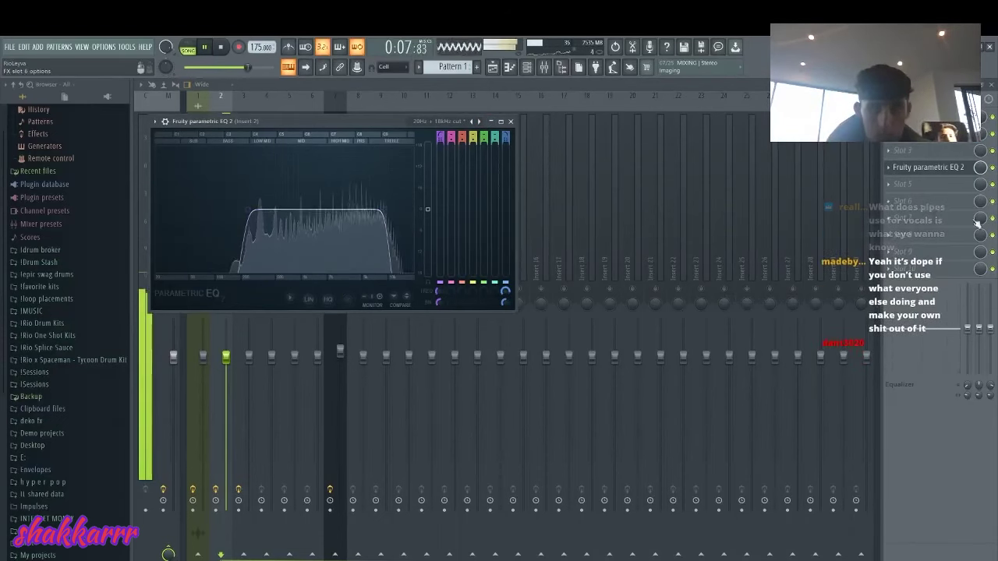
click(907, 187)
mouse_move(838, 211)
click(774, 211)
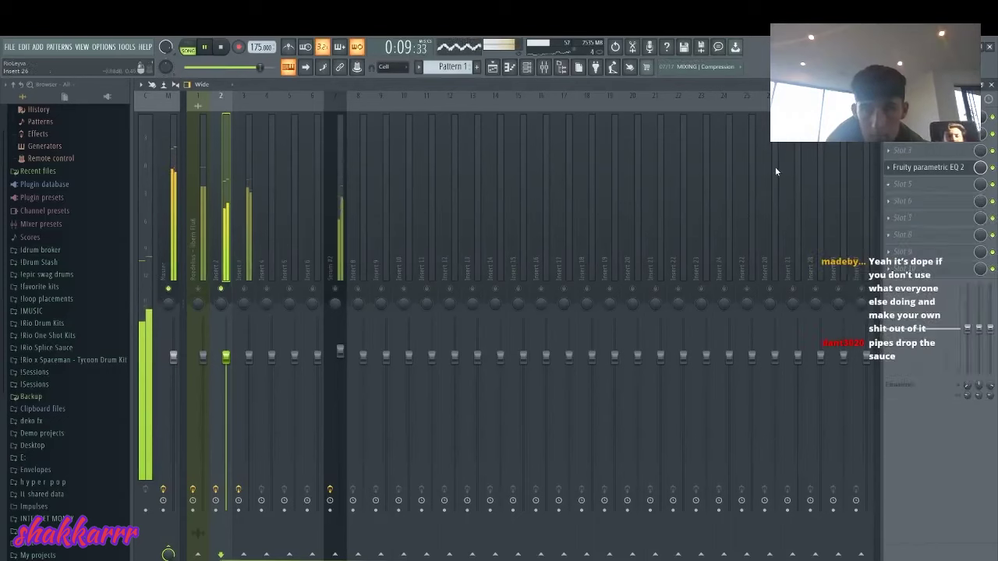
Step: Unsolo mixer insert 2 and transpose all Massive #2 notes up two semitones
right_click(222, 289)
key(F6)
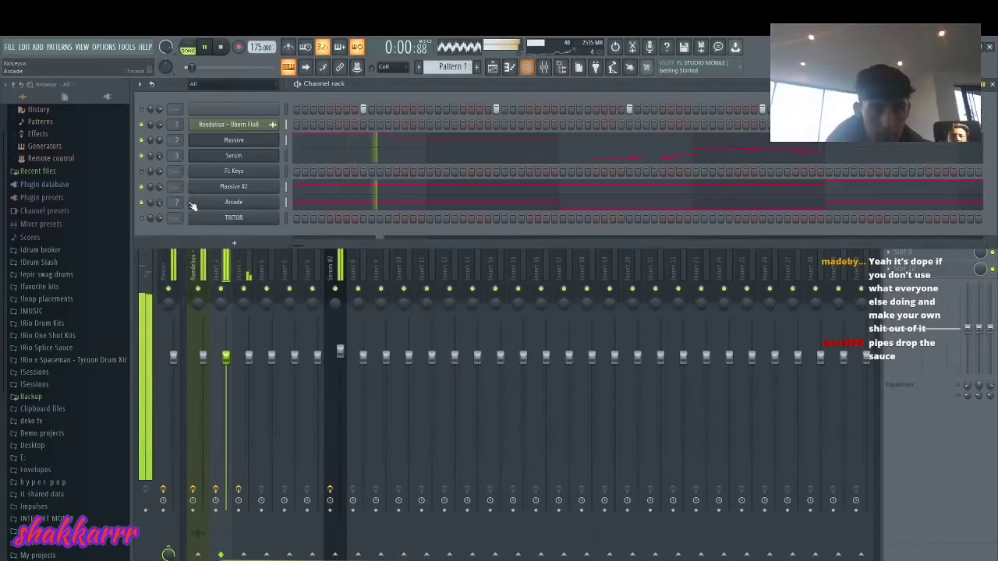
key(space)
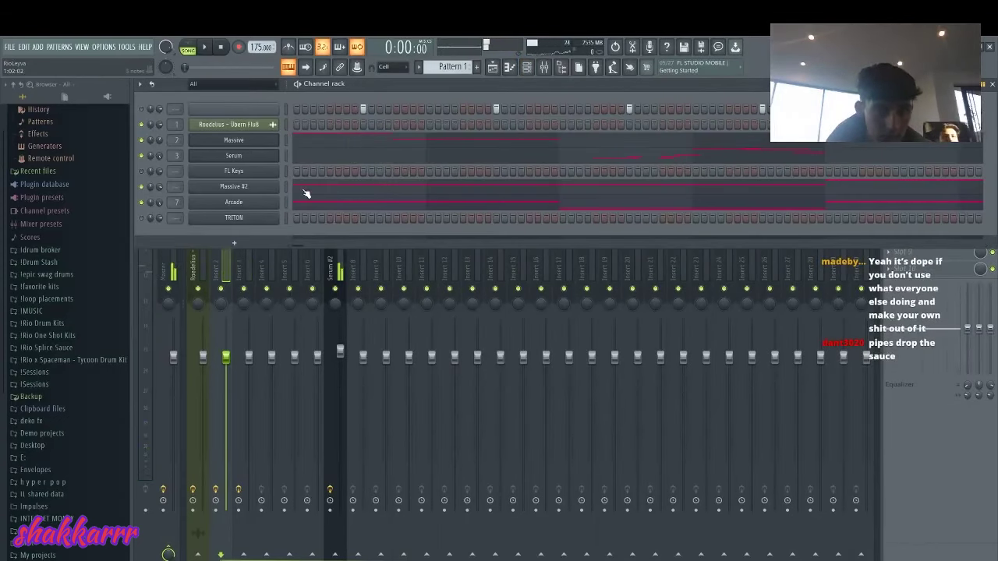
click(305, 194)
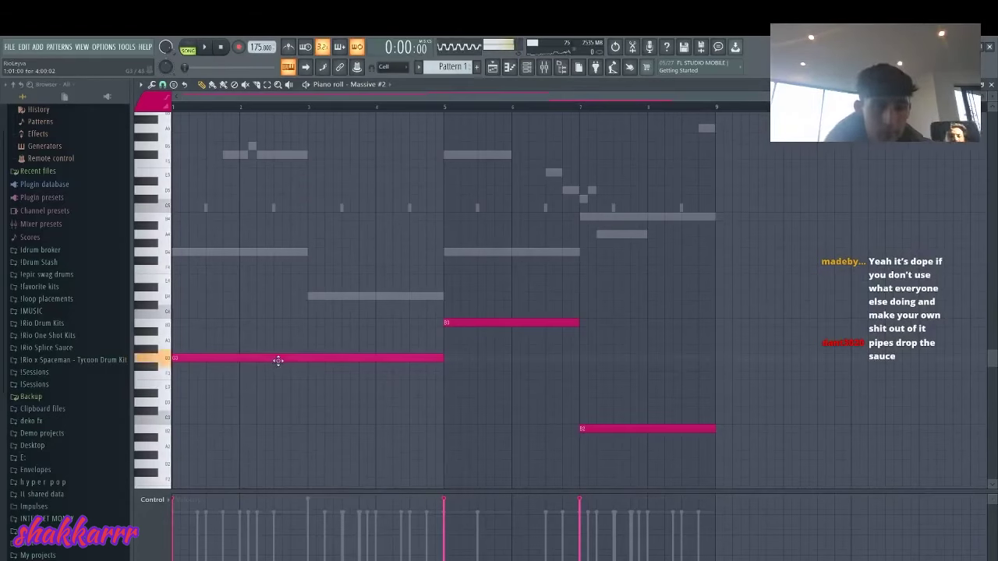
key(Up)
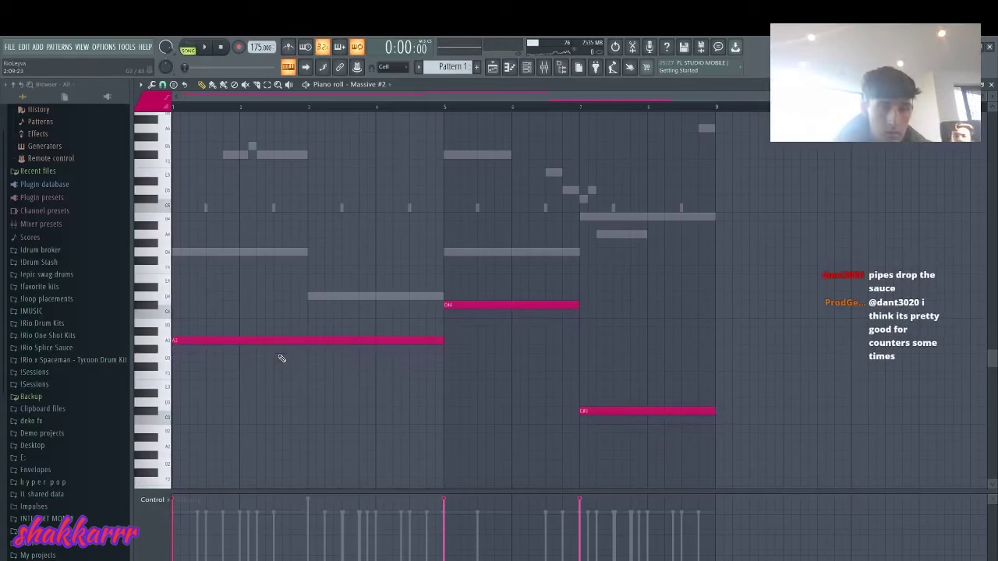
Step: Set Arcade's session key to C# min
click(528, 65)
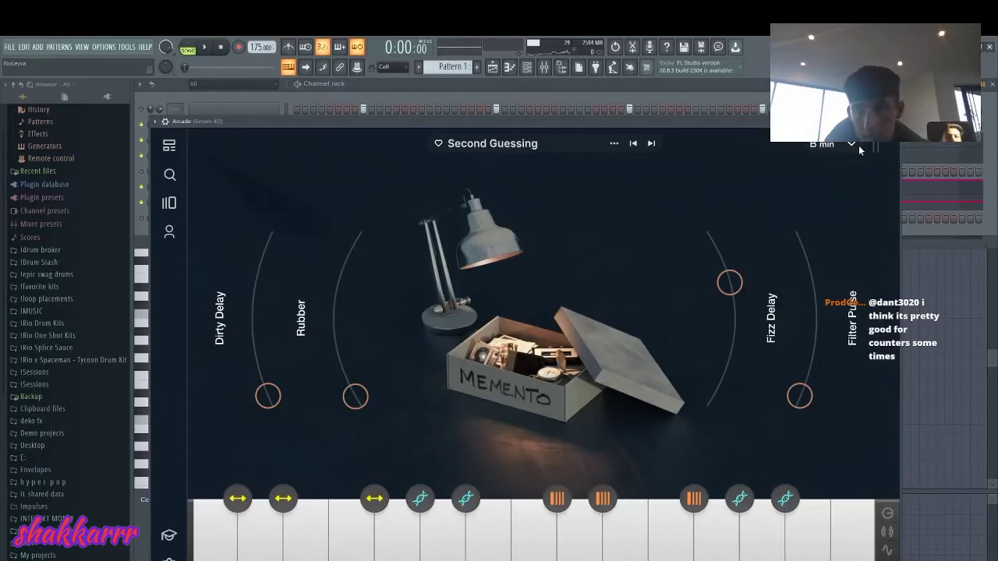
click(852, 145)
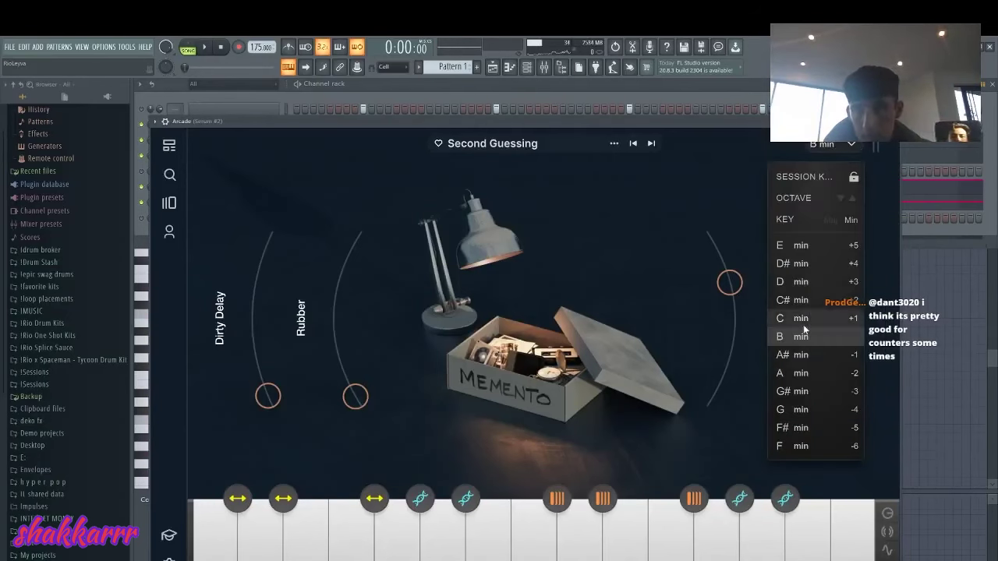
click(811, 304)
click(674, 95)
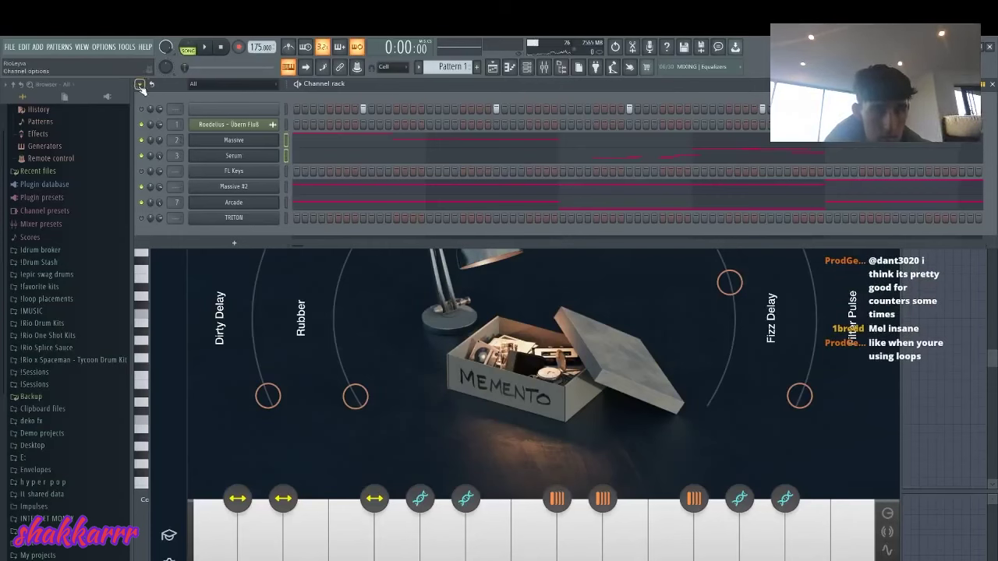
Step: Transpose the notes of the first Massive and Serum channels up 2 semitones
click(140, 84)
click(192, 199)
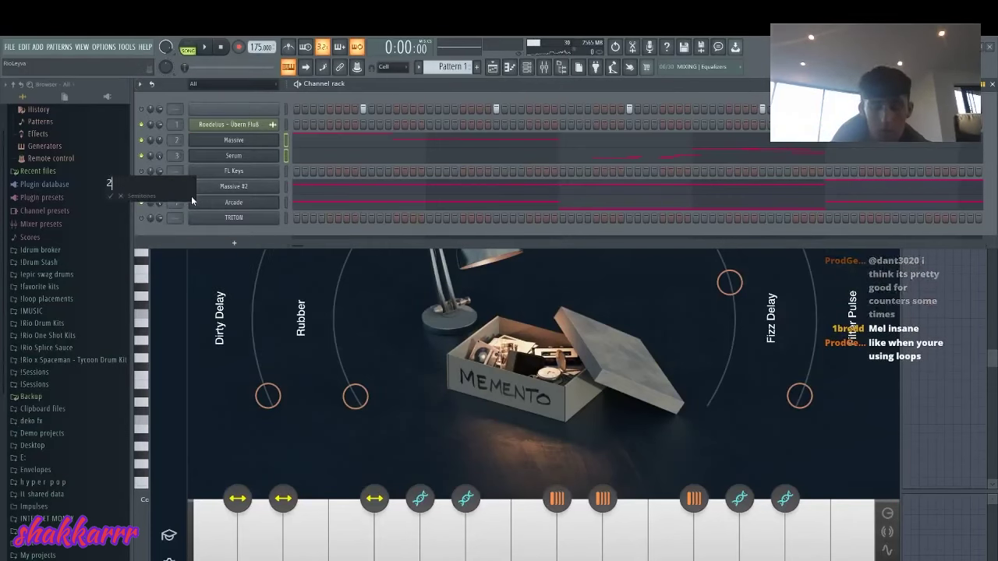
key(Return)
Step: Check the Roedelius sample's channel settings and play the song with the transposed layers
key(space)
click(234, 124)
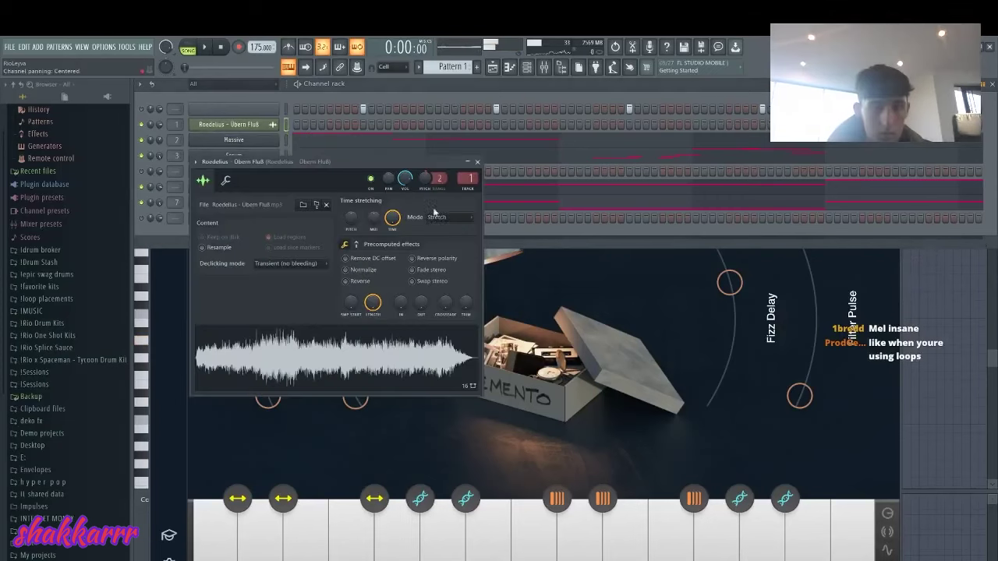
click(501, 240)
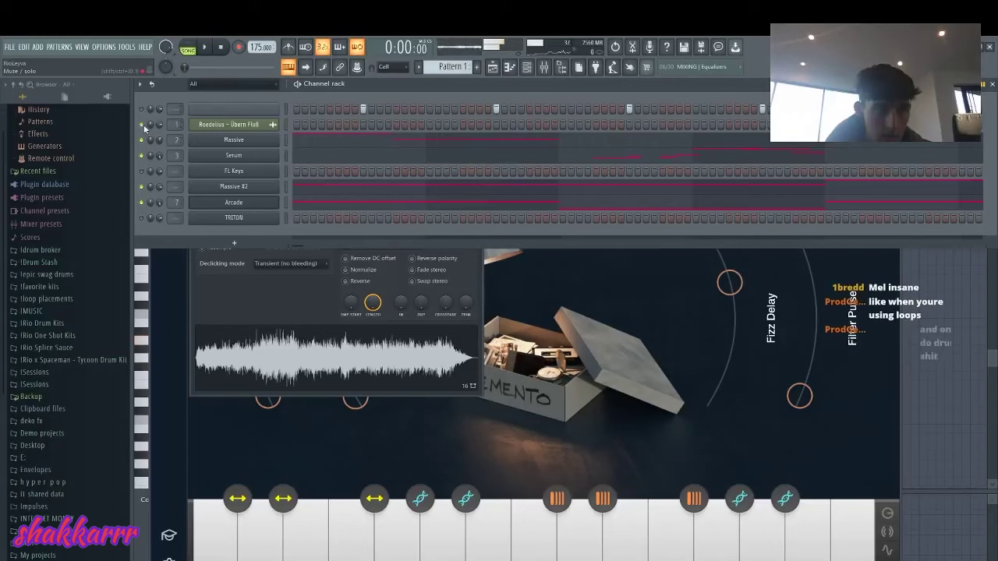
key(space)
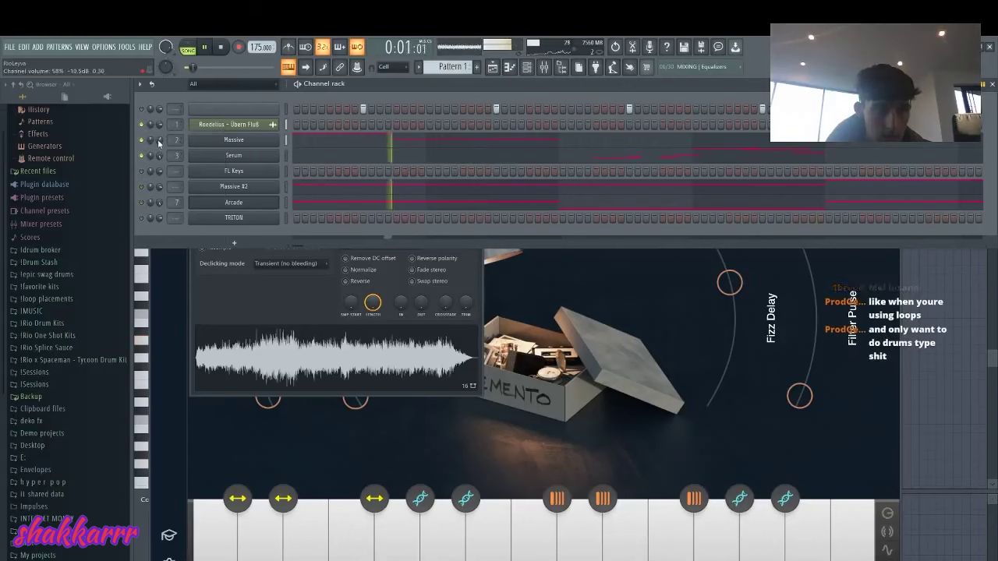
Step: Add 808 17 - Joker from the drum stash's 808 folder as a new channel with a volume envelope and cut self enabled
click(39, 263)
click(47, 240)
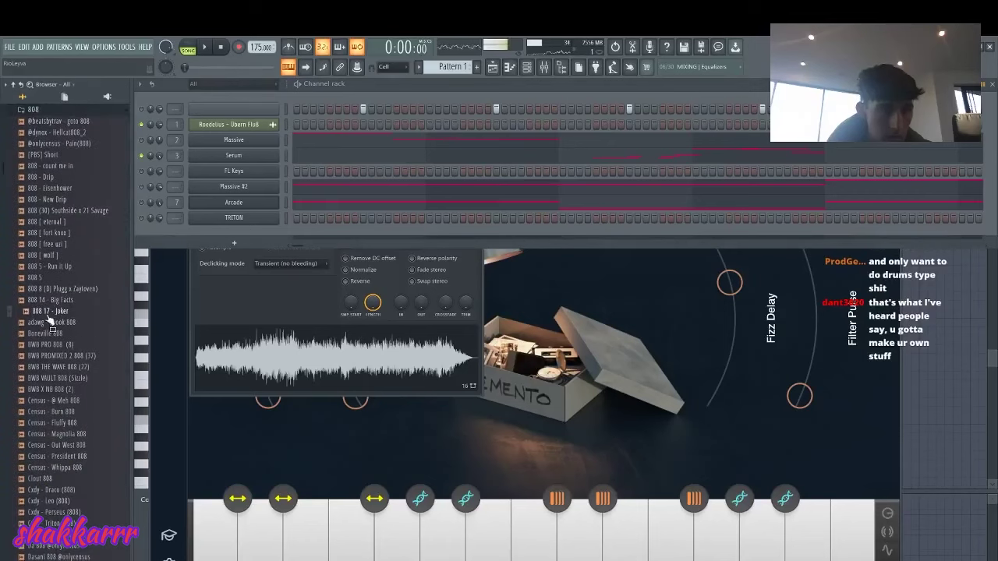
drag(239, 230, 240, 232)
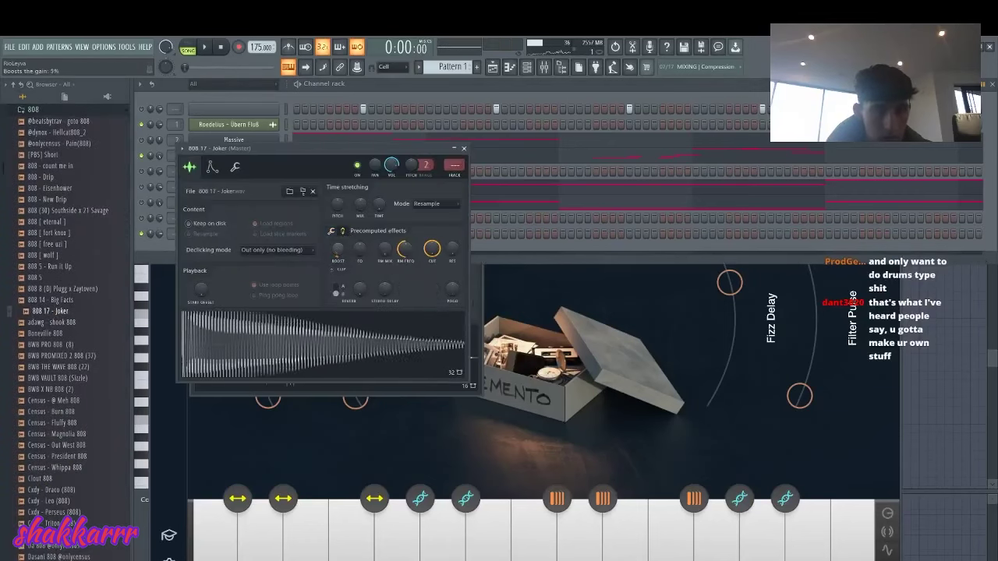
click(235, 166)
click(211, 167)
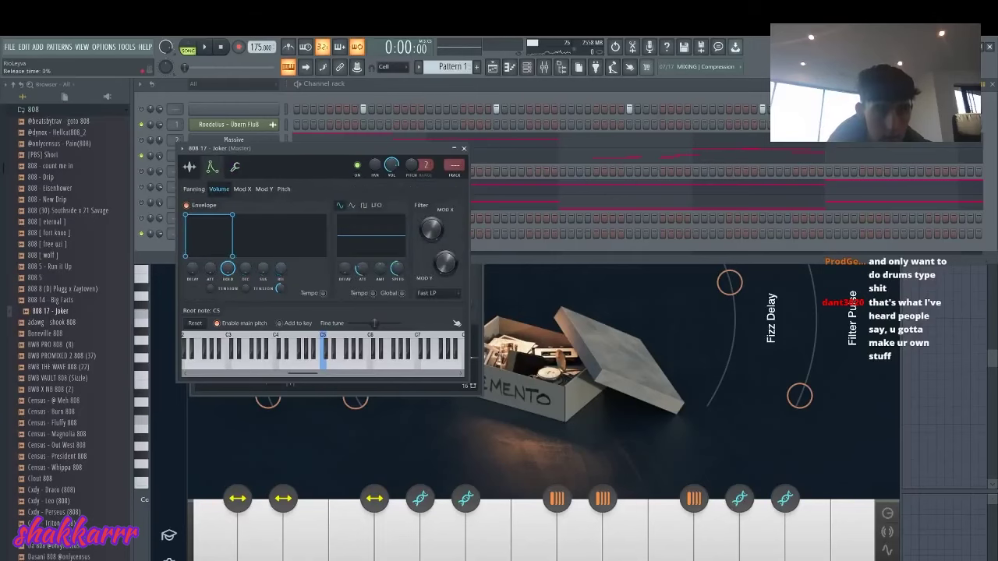
click(235, 167)
Step: Place an 808 note at the start of the pattern and set its pitch to A4 in the piano roll
click(293, 237)
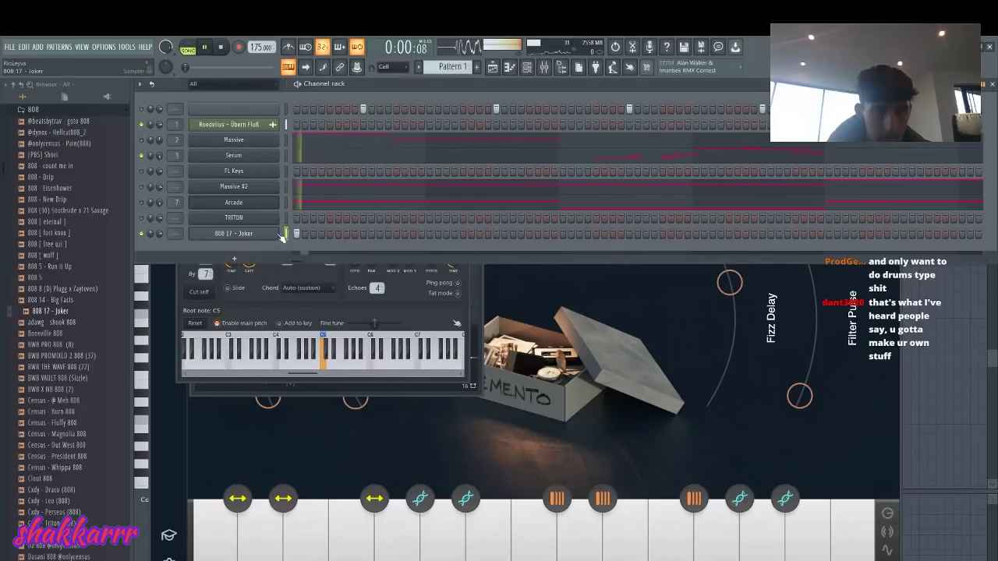
right_click(282, 238)
click(300, 233)
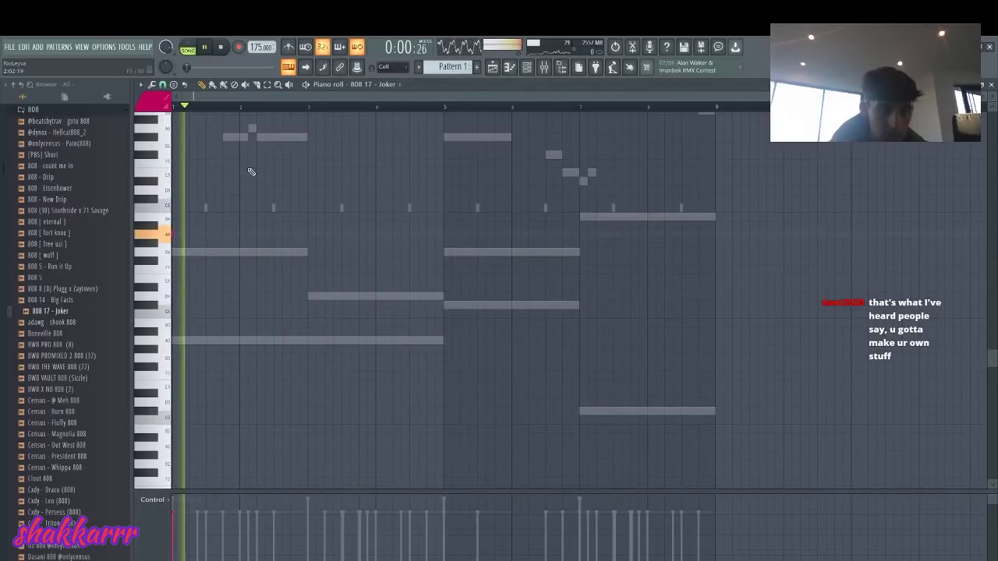
key(space)
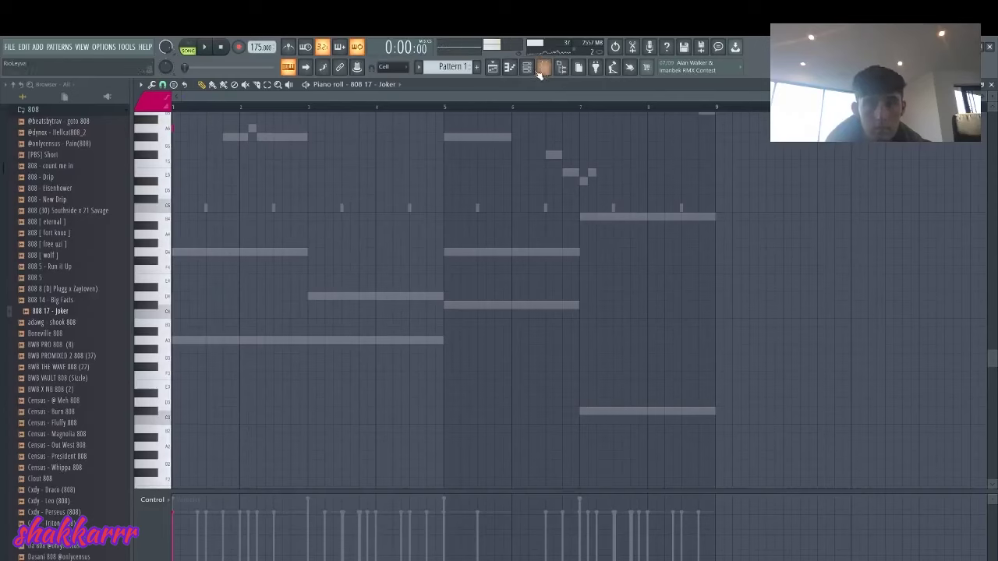
Step: Replace the Joker sample on the 808 channel with 808 [ fort knox ] and audition it in the song
key(space)
key(F6)
click(34, 234)
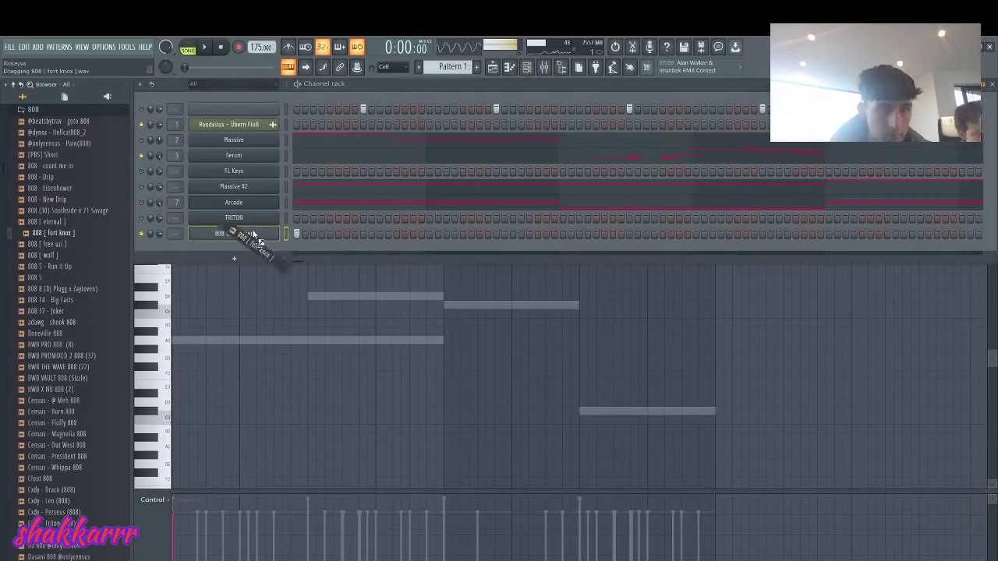
drag(253, 234, 254, 235)
key(space)
key(F6)
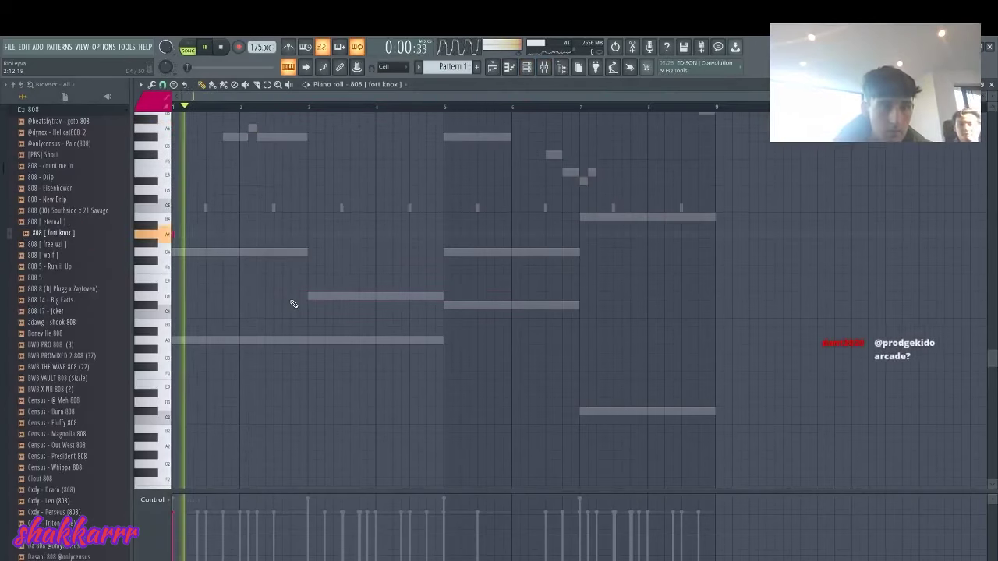
Step: Draw short A4 808 notes at the end of bar 1, in bar 2 and at the start of bar 3
key(space)
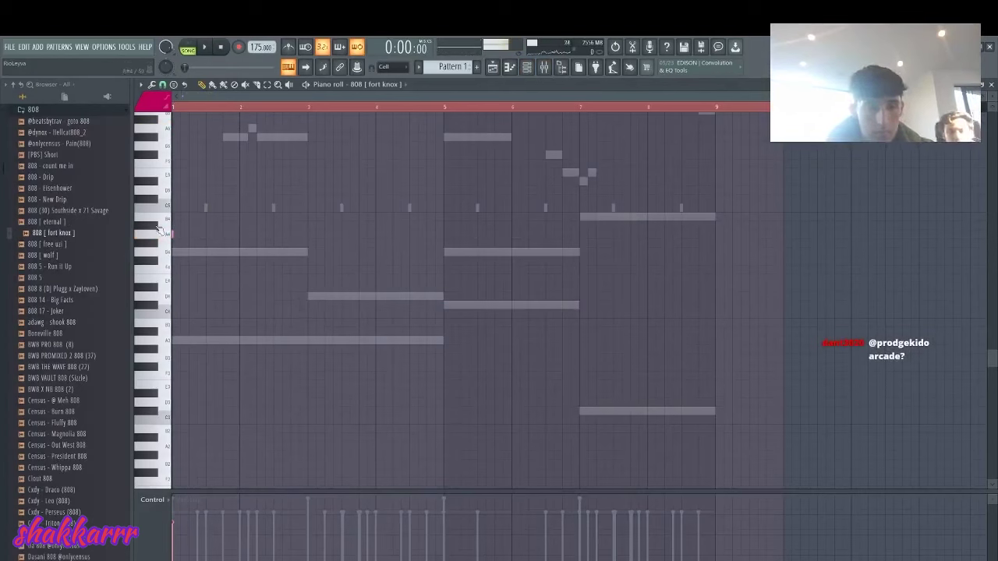
key(space)
key(space)
key(space)
key(space)
click(231, 236)
click(259, 237)
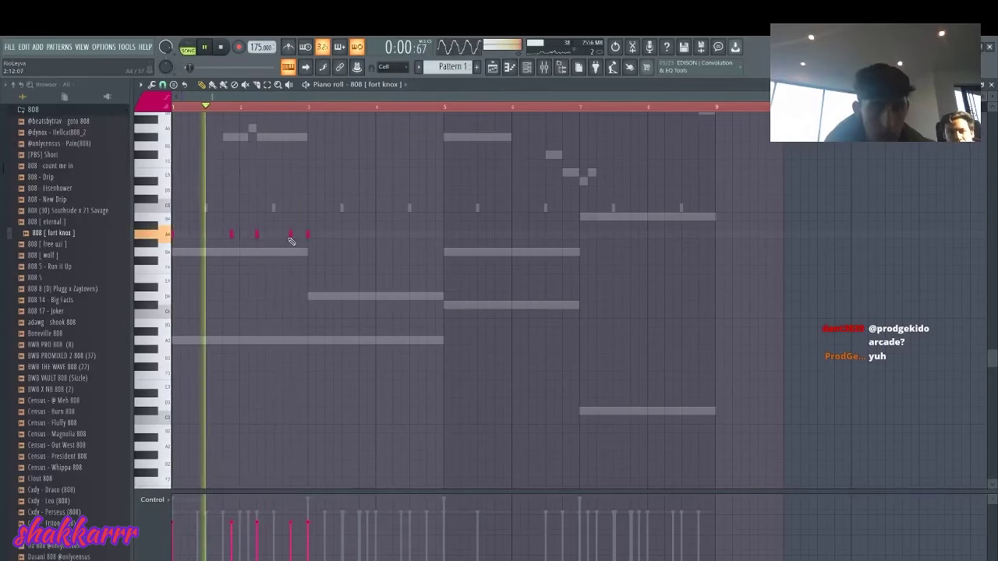
Step: Remove the last 808 note in bar 2, raise bar 3's first note an octave, and add an A4 note in bar 3
click(290, 234)
key(space)
click(289, 65)
key(space)
drag(339, 236, 296, 215)
key(ctrl+Up)
click(335, 235)
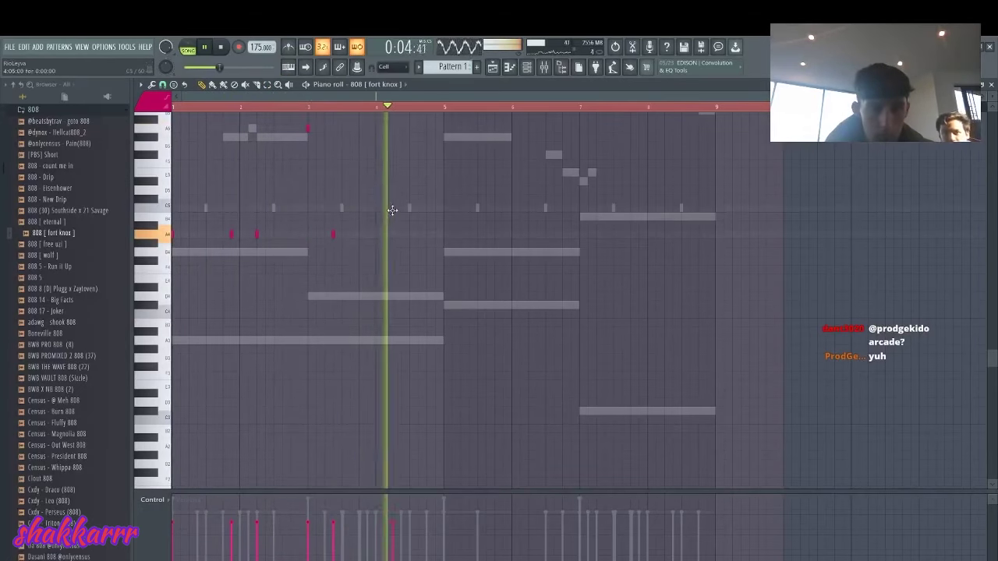
Step: Add three short B4 808 notes in bar 4 and an A3 slide note at the end of that bar
key(space)
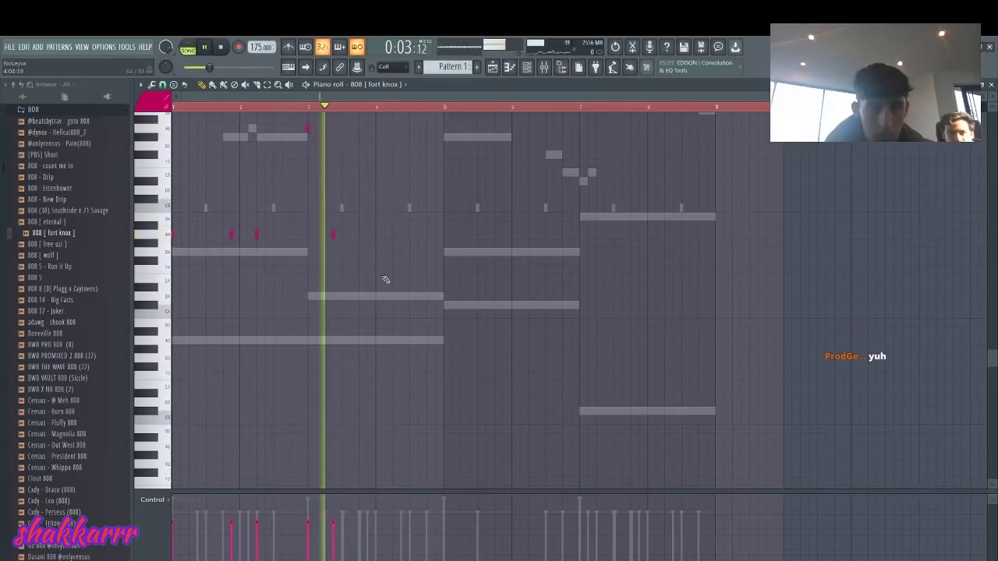
click(393, 217)
click(419, 217)
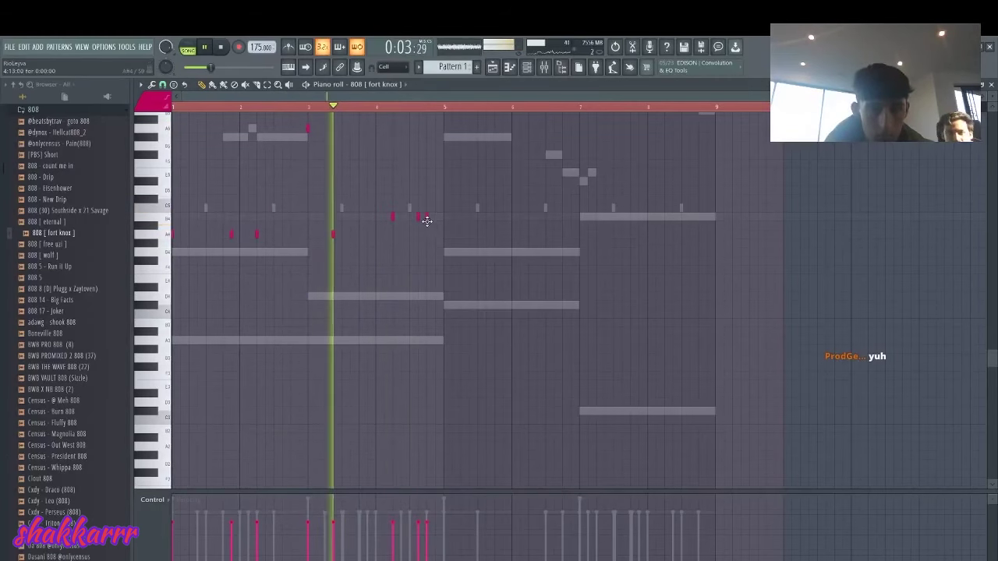
click(428, 217)
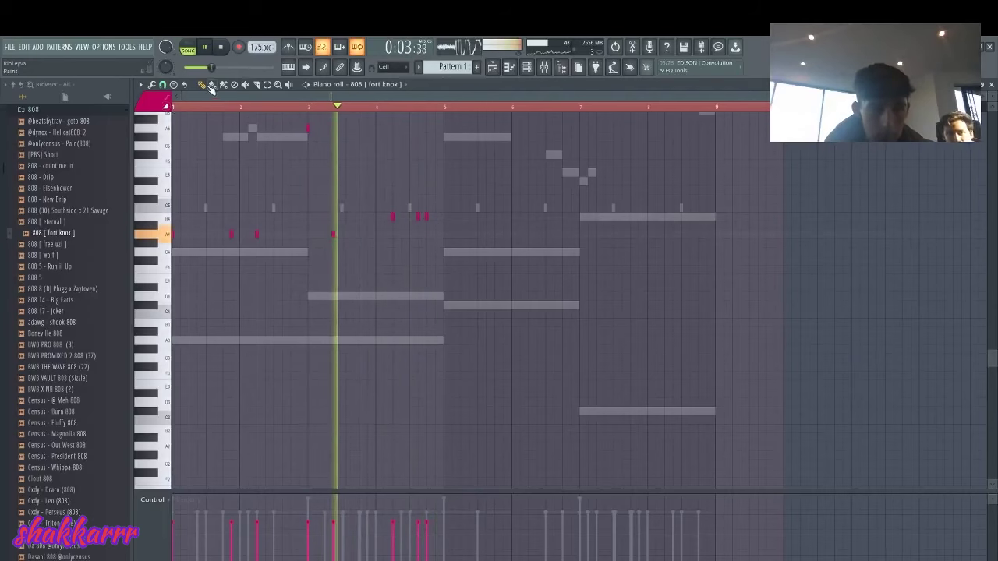
click(439, 340)
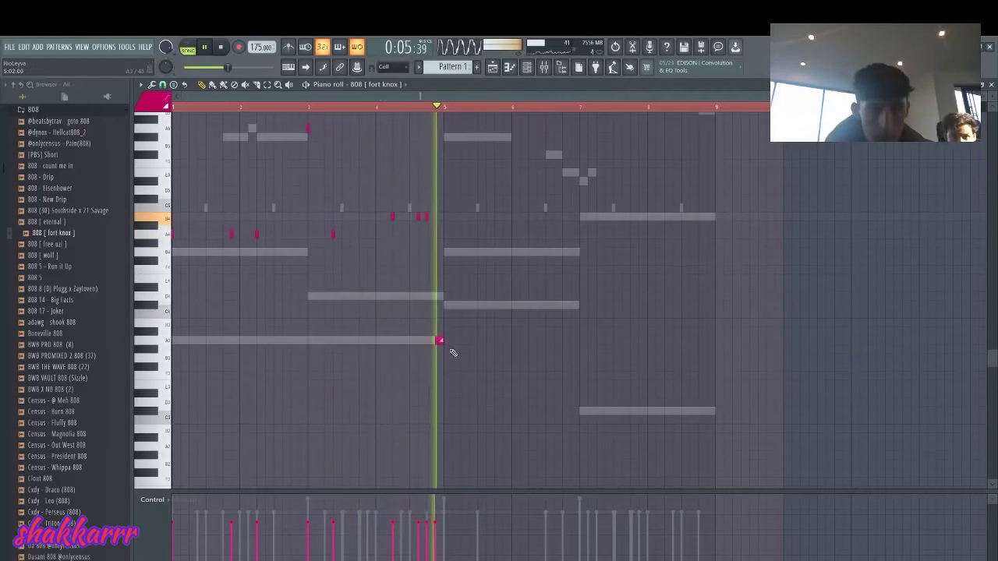
Step: Repeat the four-bar 808 phrase in bars 5 to 8 four semitones higher, with an extra short C#5 note near the start of bar 5
key(space)
key(space)
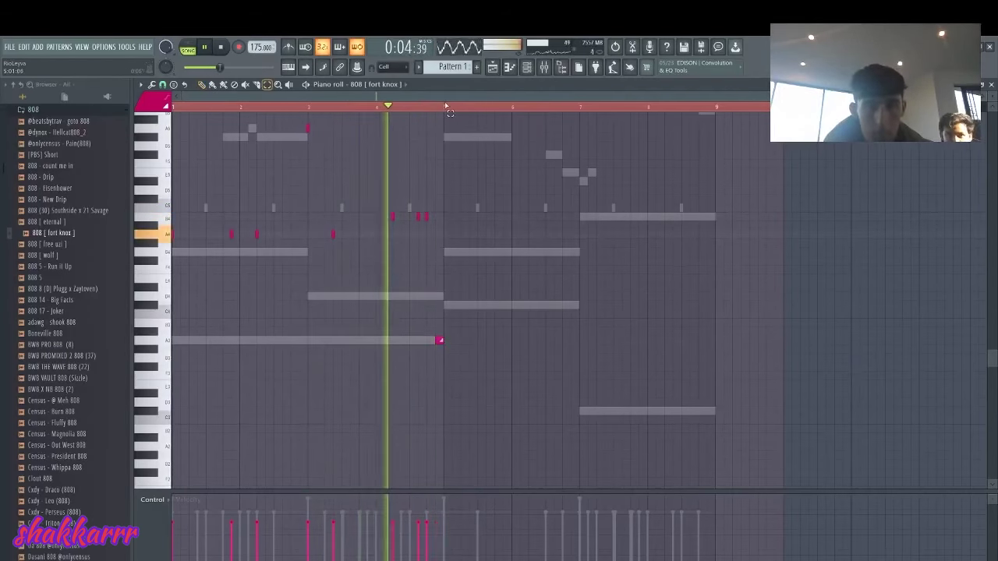
key(space)
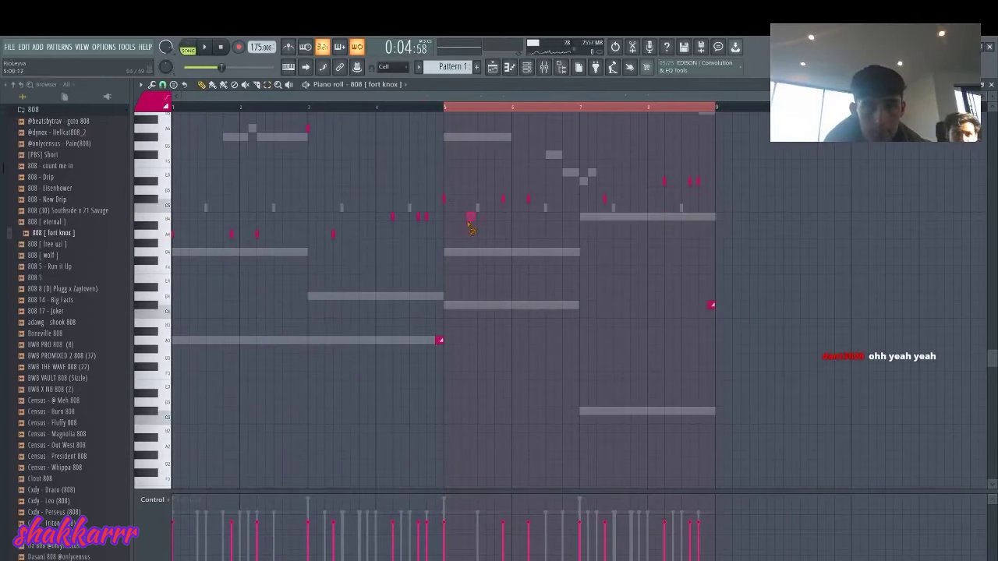
click(450, 201)
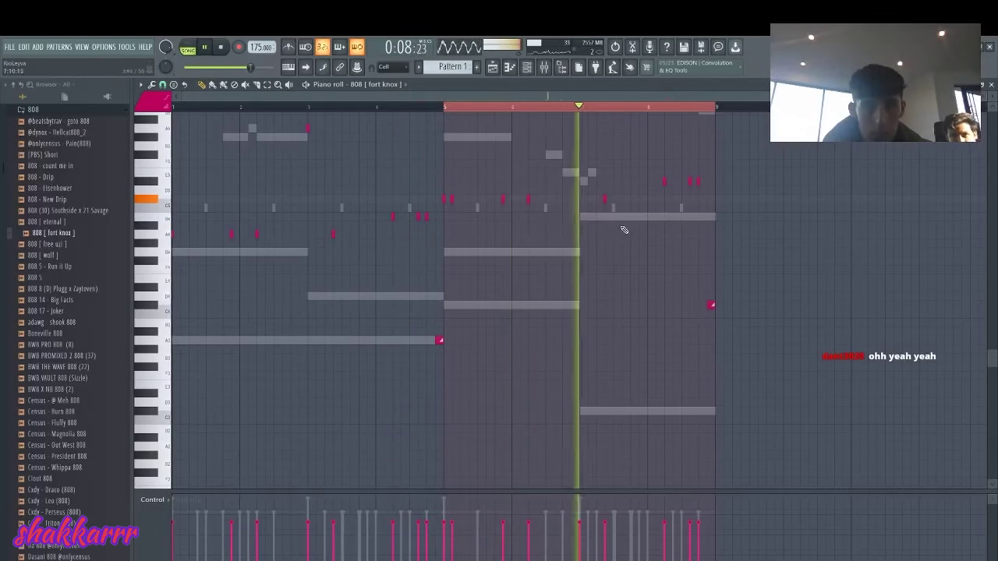
Step: Raise the three short 808 notes in bar 8 to E5 and mute the Serum channel
drag(717, 193, 634, 169)
key(shift+Up)
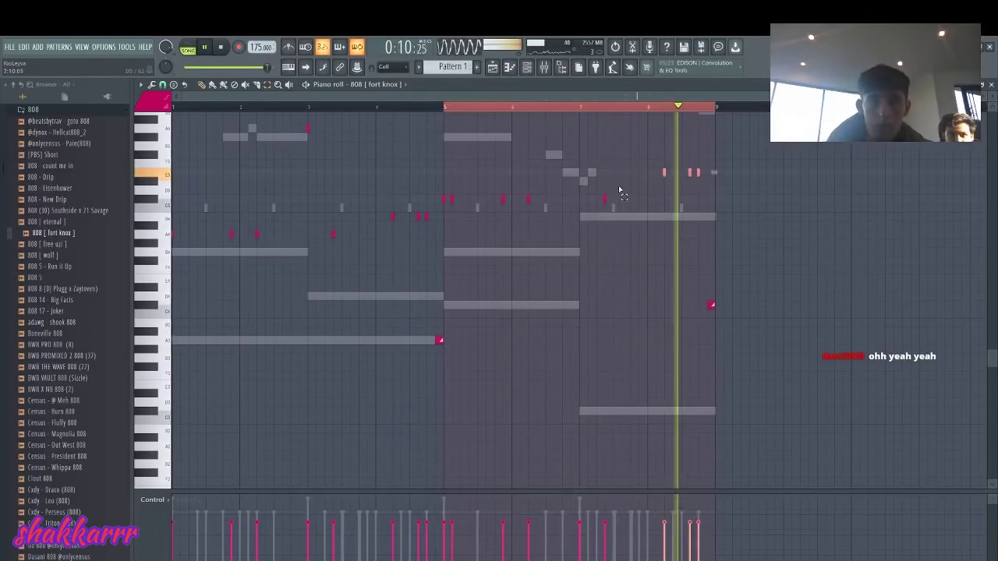
key(F6)
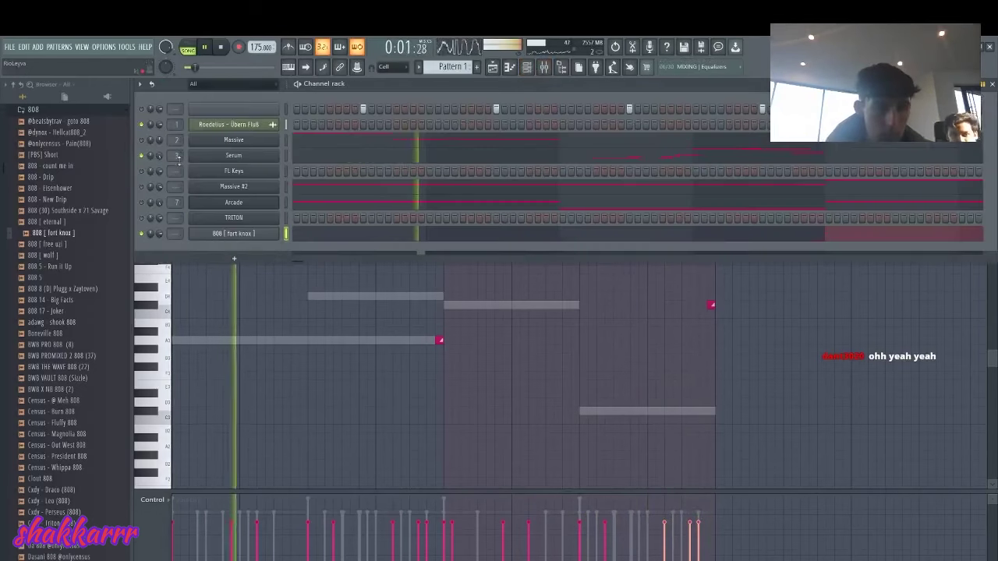
click(142, 125)
key(space)
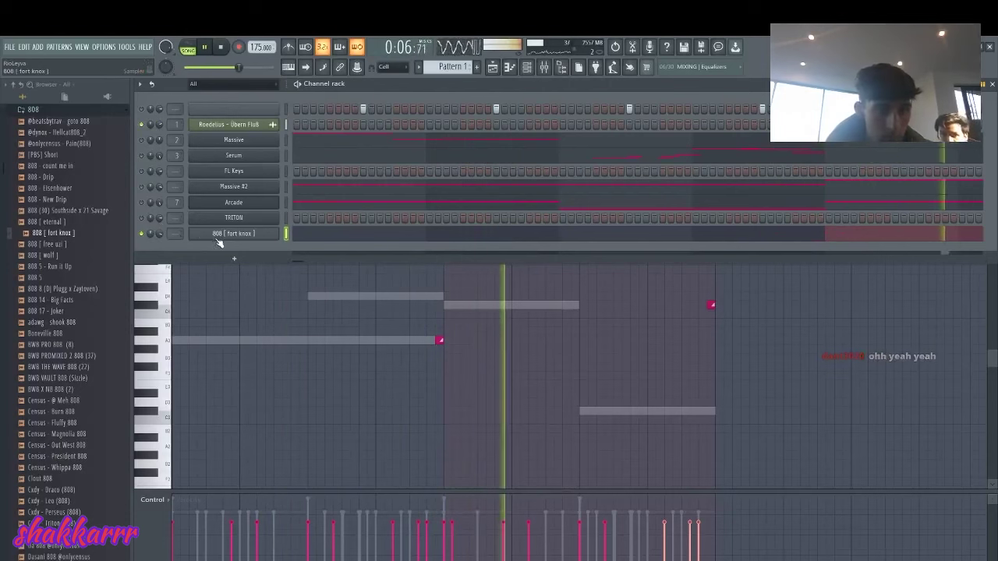
Step: Duplicate the fort knox 808 channel with its notes, load 808 5 - Run it Up into the copy, and mute the original
right_click(269, 231)
click(312, 323)
drag(54, 266, 253, 251)
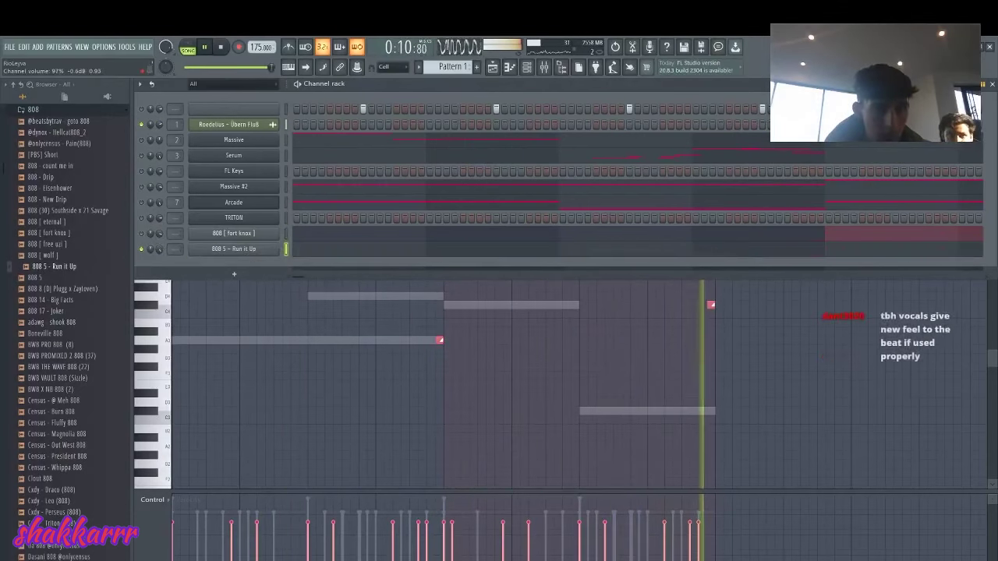
Step: Add the dior lazy hat sample from the HH folder as a new channel and fill its first three steps
scroll(43, 240, up, 4)
click(42, 238)
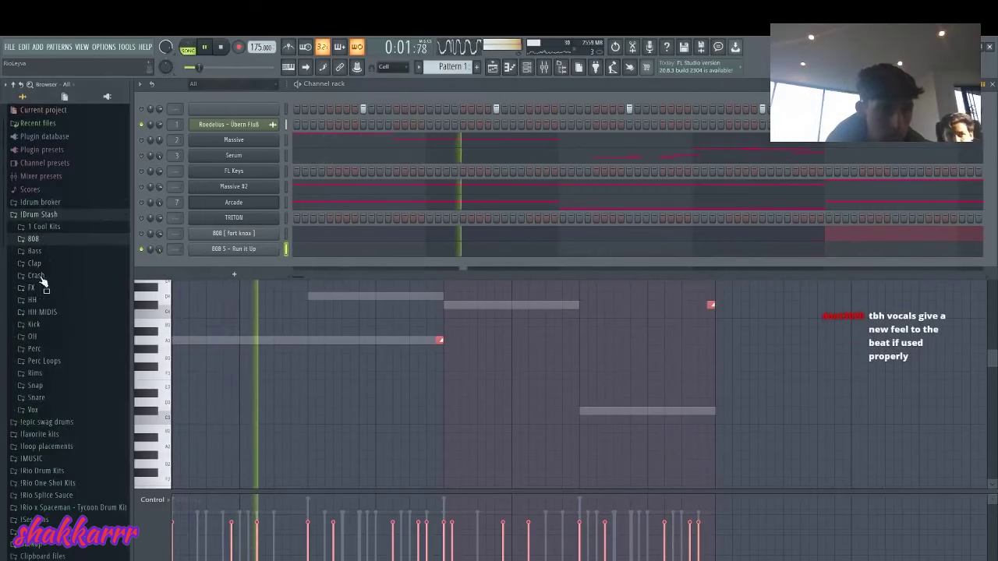
click(43, 303)
key(space)
click(47, 256)
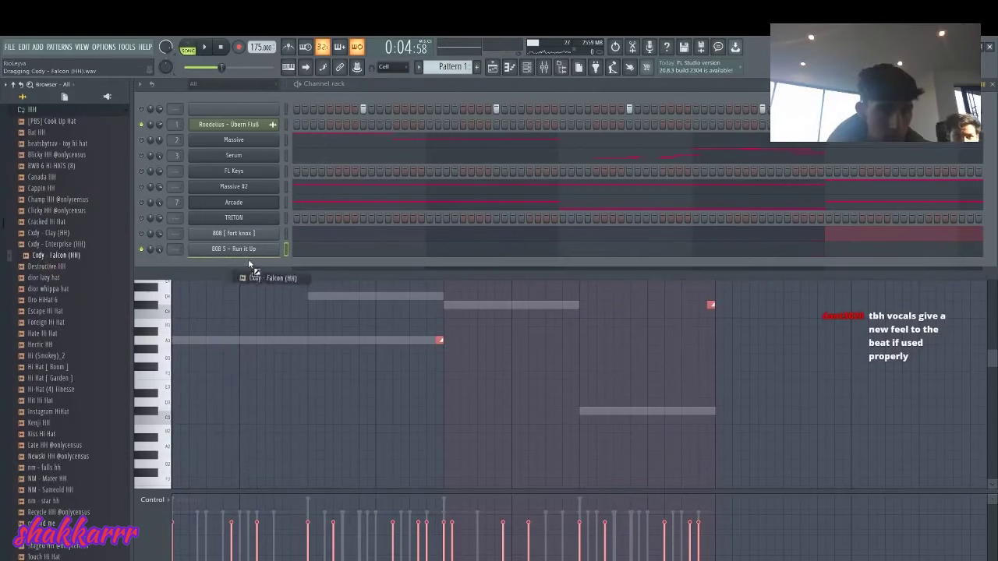
drag(277, 259, 294, 269)
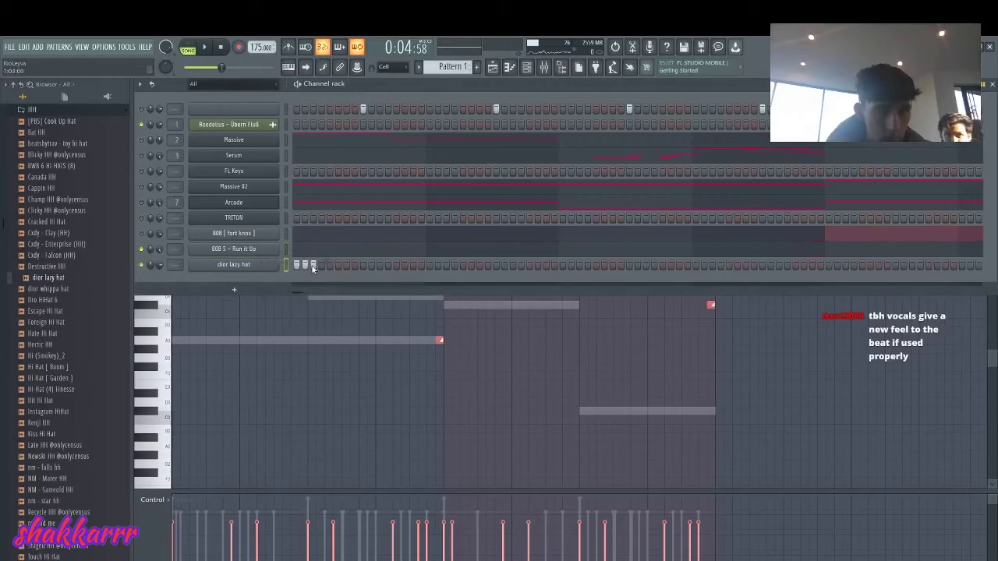
Step: Add hi-hat hits on steps 5 and 7 of the dior lazy hat channel
click(330, 266)
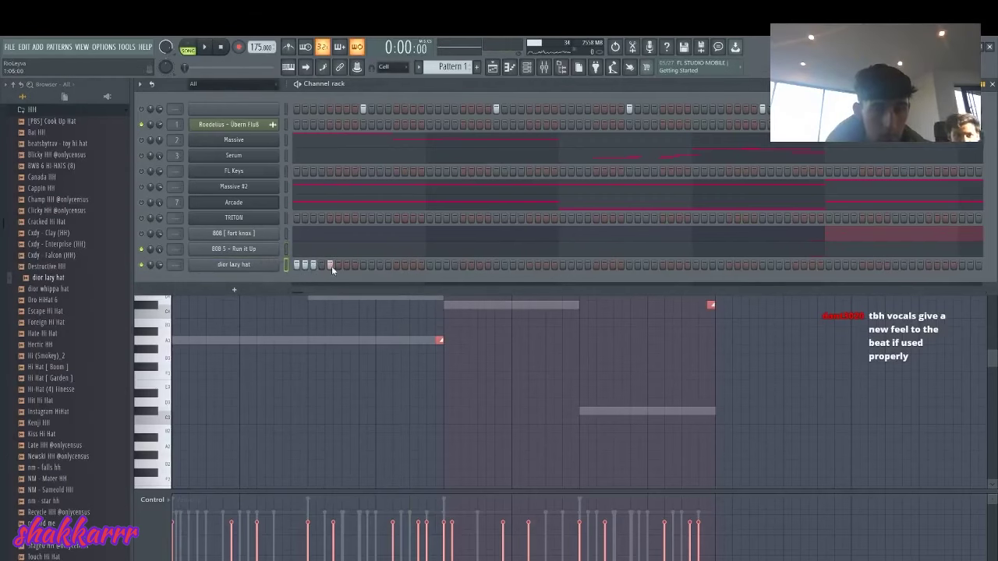
key(space)
click(347, 266)
key(space)
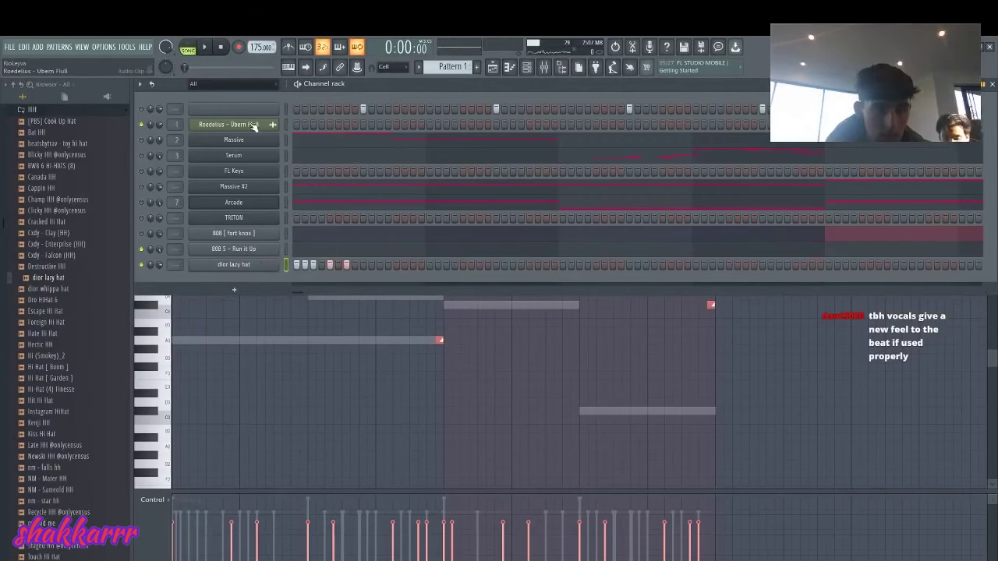
Step: Open the Roedelius sample's channel settings and set the project tempo to 152 BPM
click(253, 126)
click(286, 129)
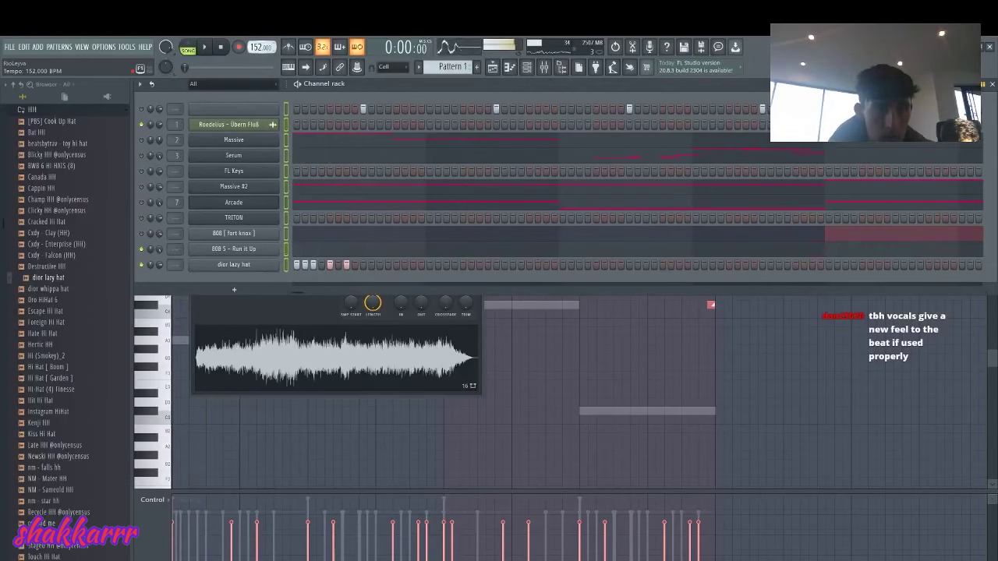
key(space)
Step: Load Maaly Raw UnFazed Snare from the Snare folder into the unnamed first channel
scroll(48, 271, up, 5)
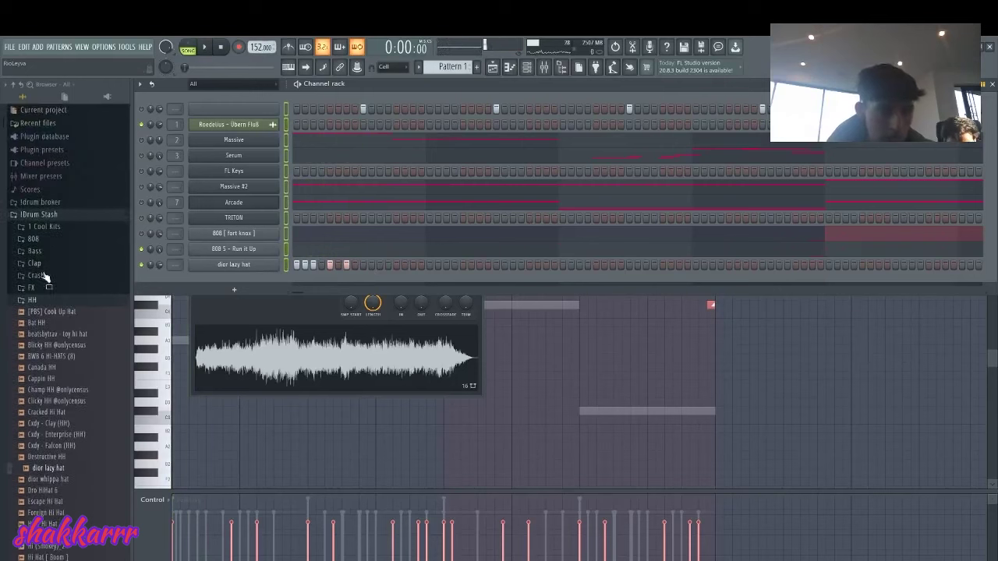
click(45, 301)
scroll(46, 292, down, 5)
click(37, 174)
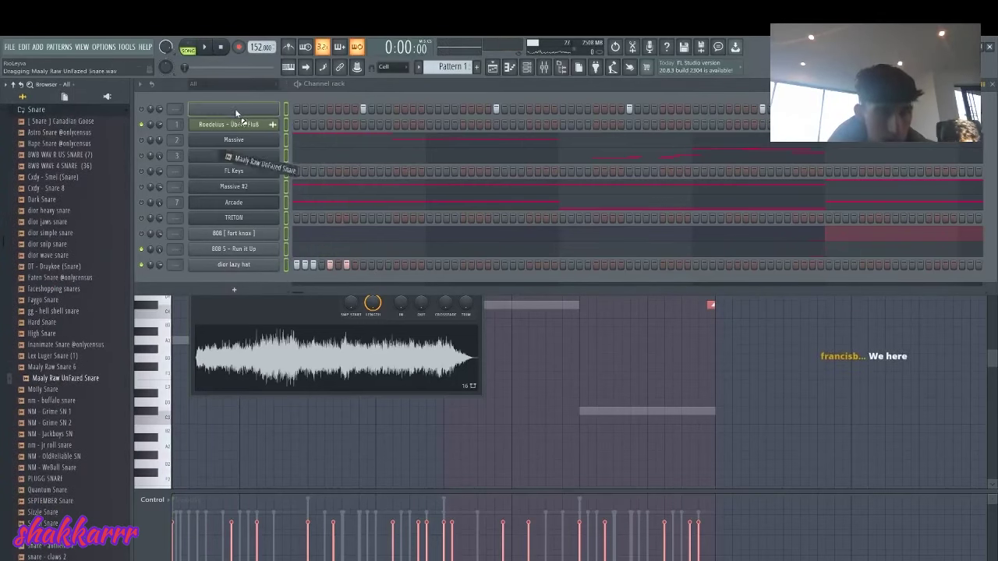
drag(236, 113, 234, 110)
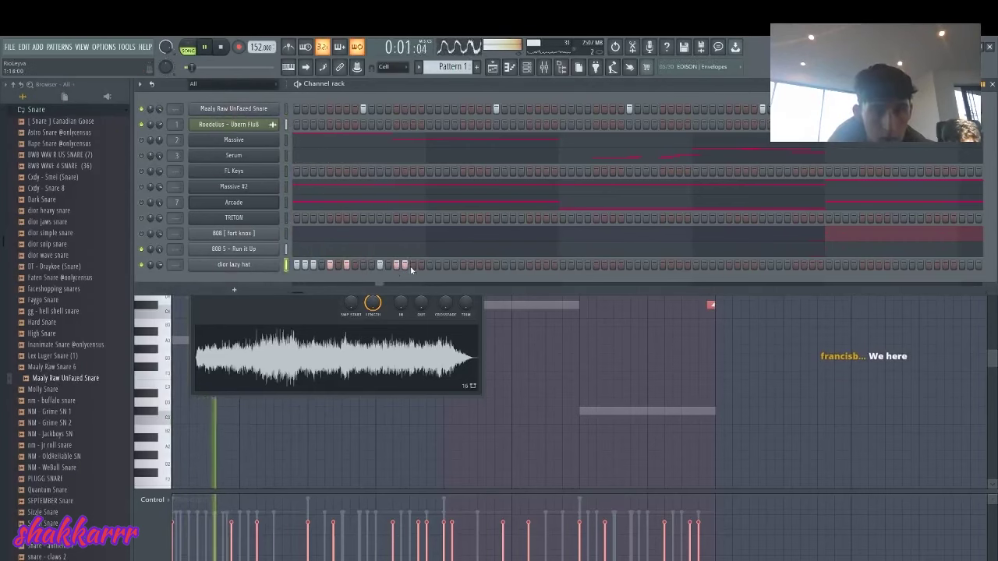
Step: Continue the dior lazy hat pattern through the second bar with hits on steps 17–19, 21, 27 and 29, and open its piano roll
click(464, 265)
click(513, 266)
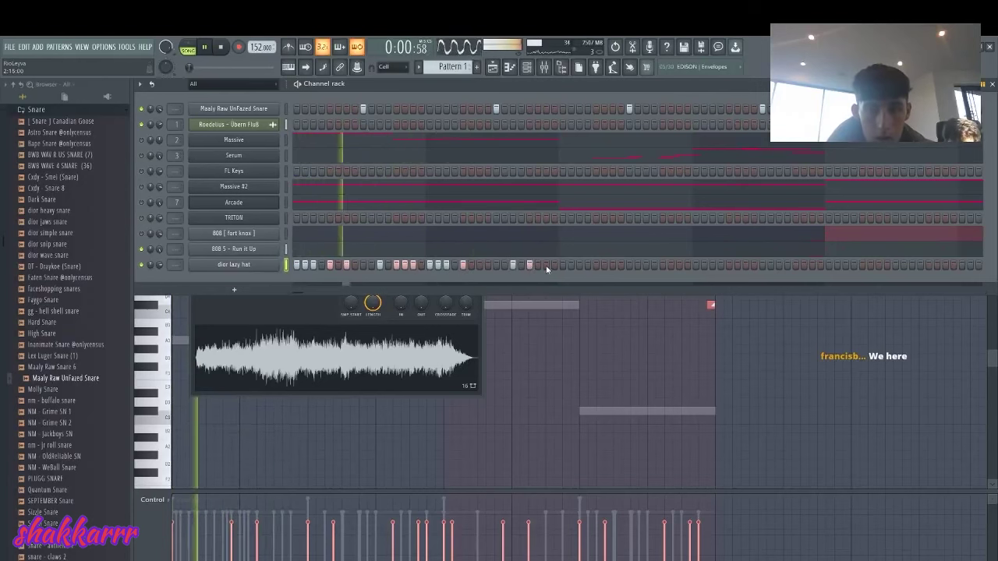
key(F7)
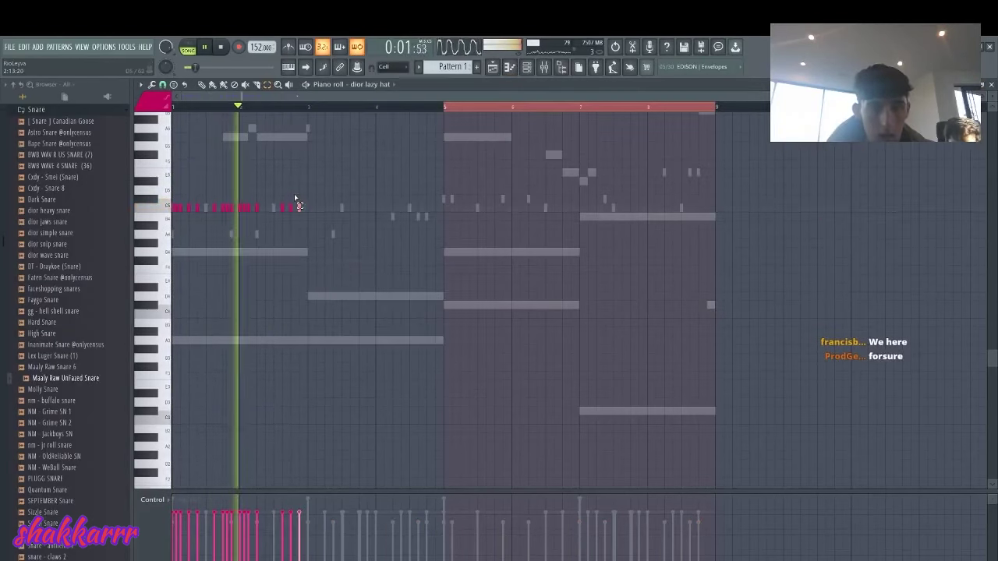
Step: Lower the last hat hit by one octave and repeat the two-bar hat pattern three times to fill eight bars
key(ctrl+b)
key(ctrl+b)
key(ctrl+b)
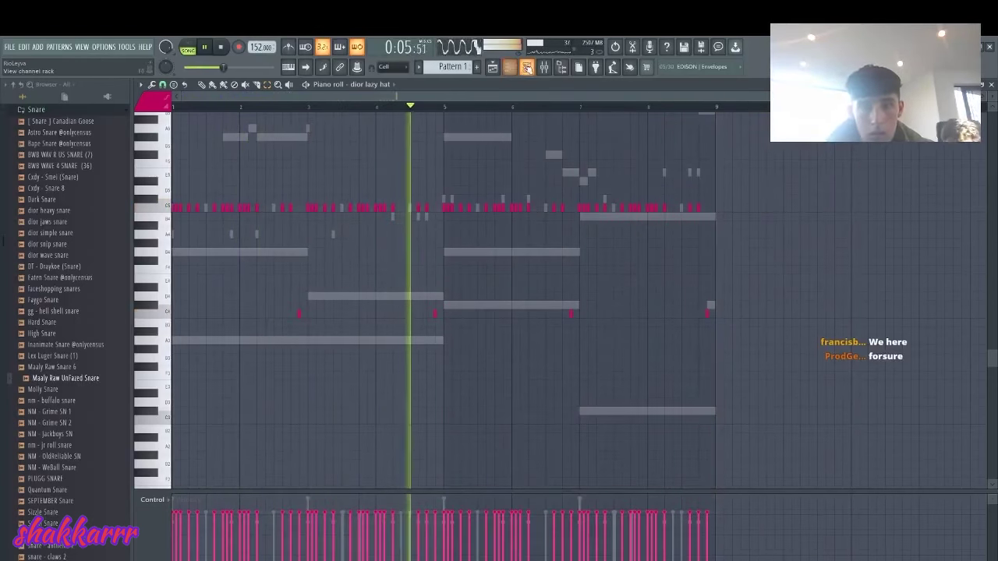
key(F6)
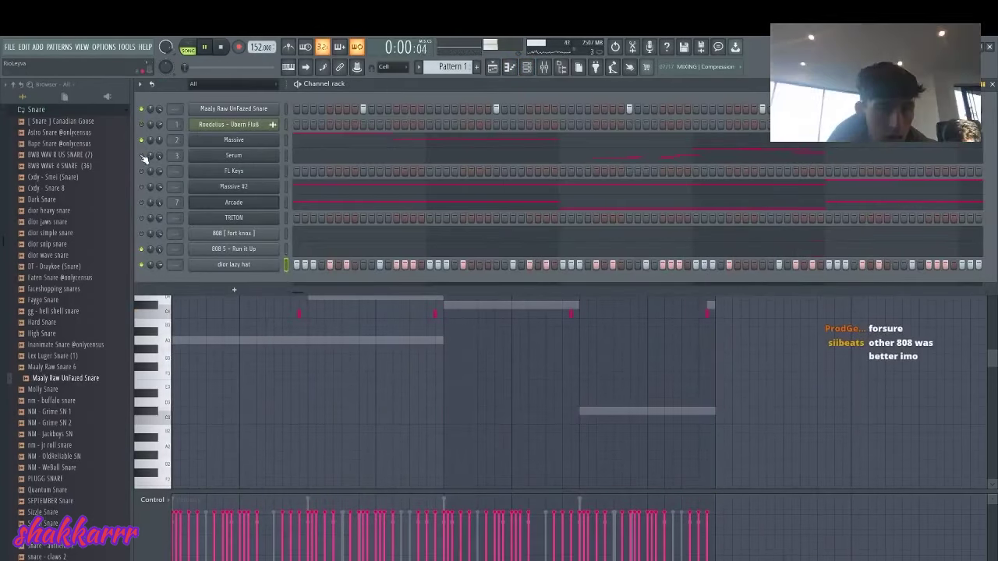
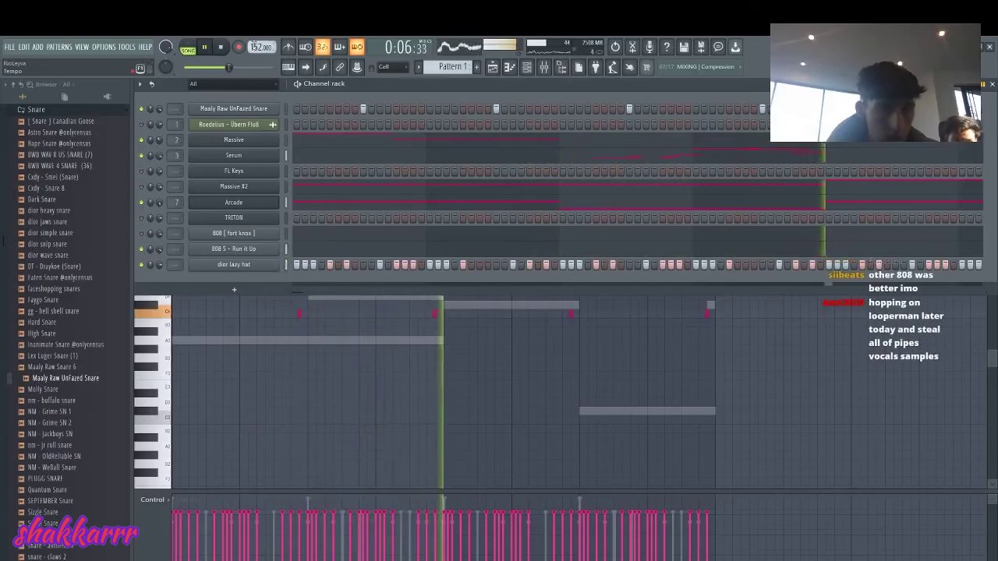
Step: Set the project tempo to 156 BPM and replace the snare channel's sample with BWB WAV R US SNARE (7)
mouse_move(258, 48)
mouse_down()
mouse_move(258, 38)
mouse_move(260, 48)
mouse_up()
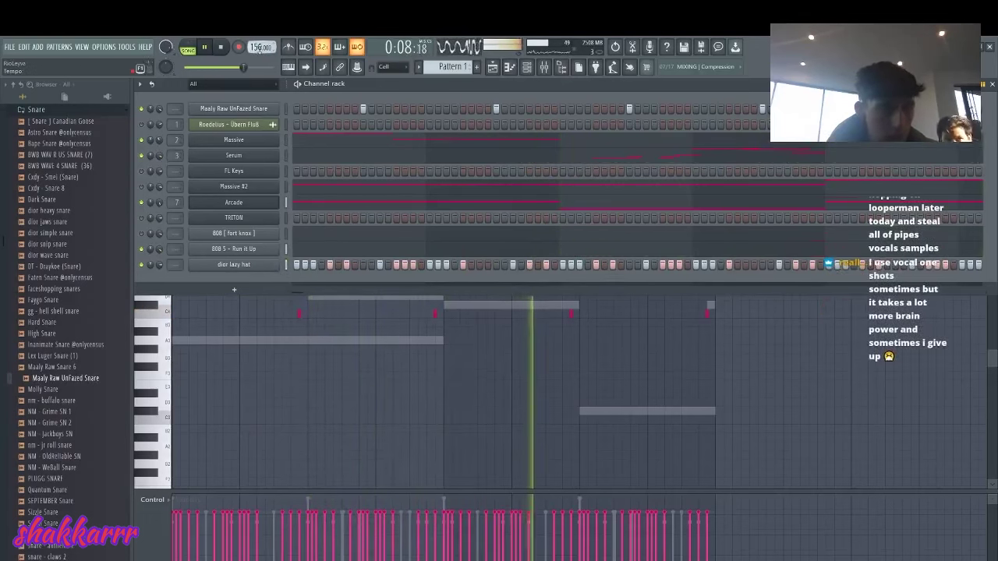
scroll(41, 316, up, 6)
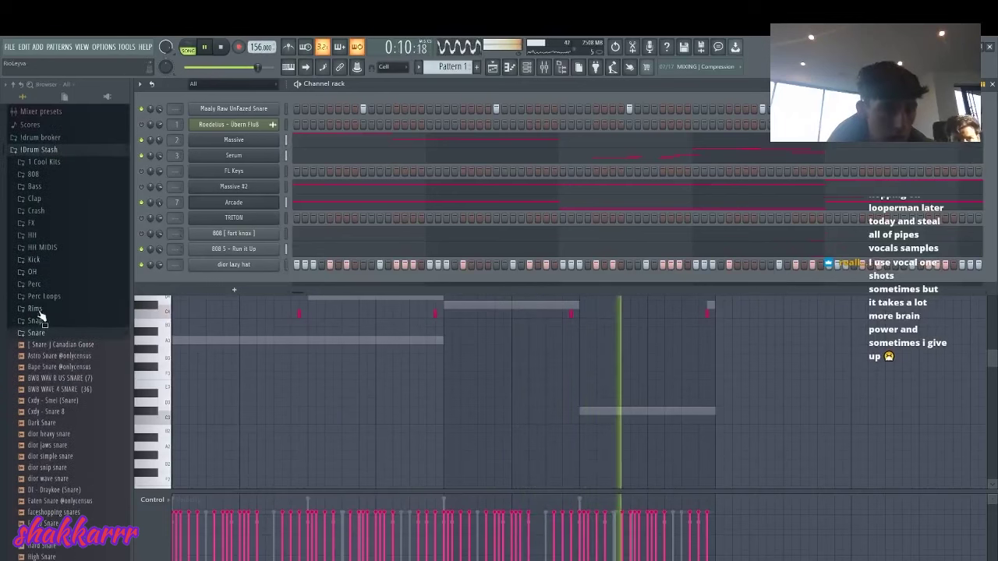
mouse_move(59, 368)
mouse_down()
mouse_move(238, 259)
mouse_move(43, 360)
mouse_up()
click(46, 357)
click(58, 379)
drag(61, 396, 234, 109)
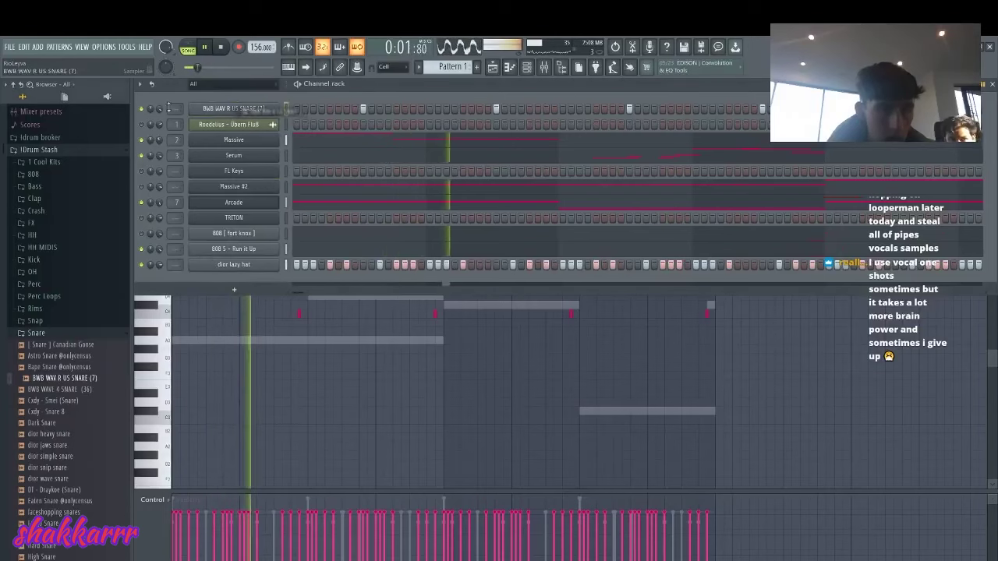
right_click(262, 111)
click(262, 112)
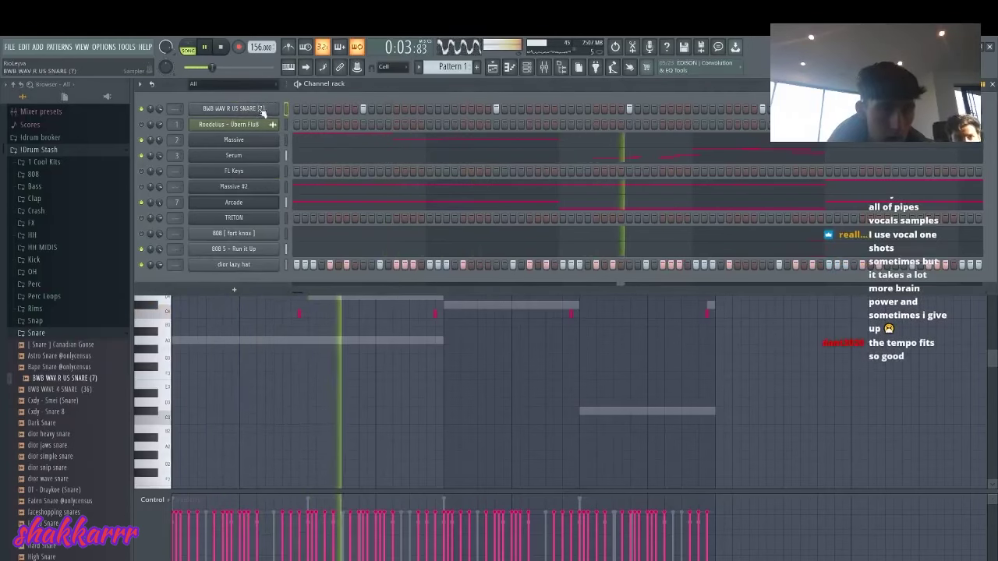
key(space)
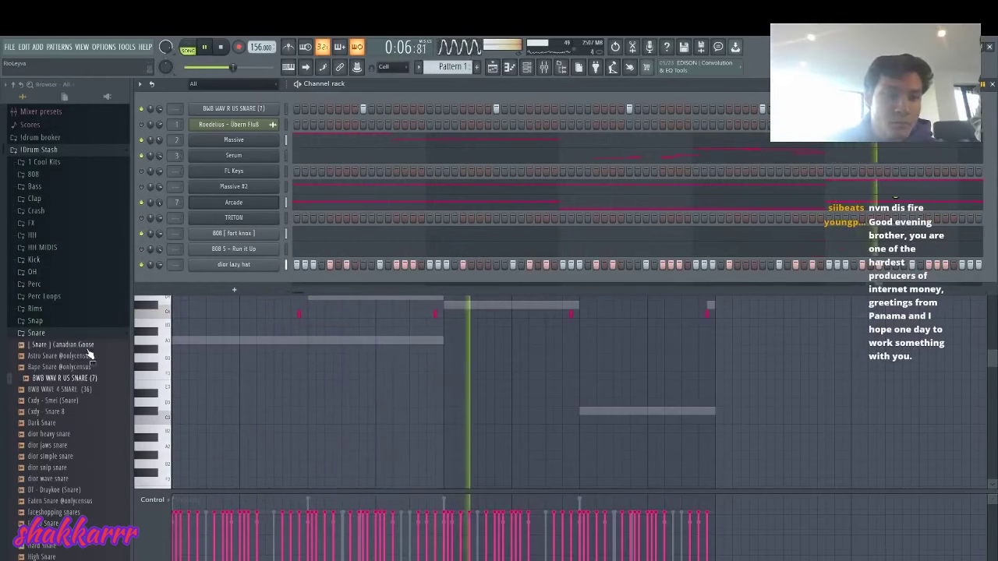
Step: Audition samples in the Rims folder and add Perc (62) Rimshot 7 as a new channel
click(56, 313)
key(space)
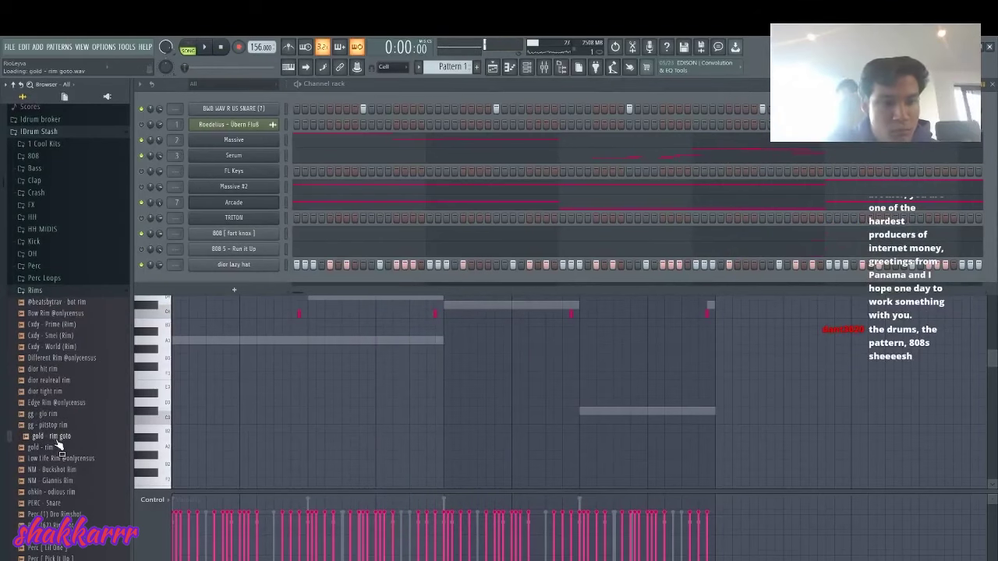
scroll(62, 439, down, 3)
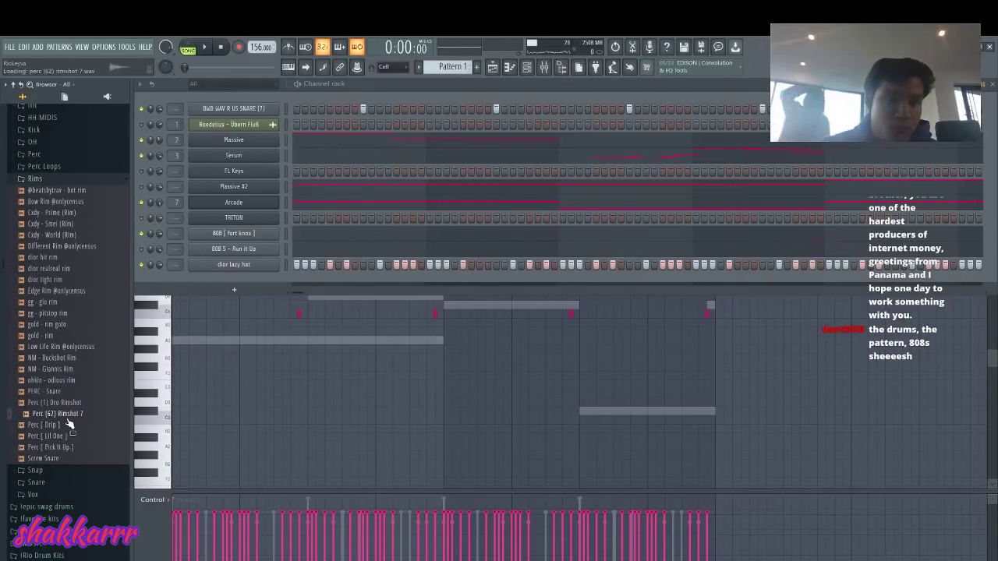
drag(231, 276, 234, 283)
key(space)
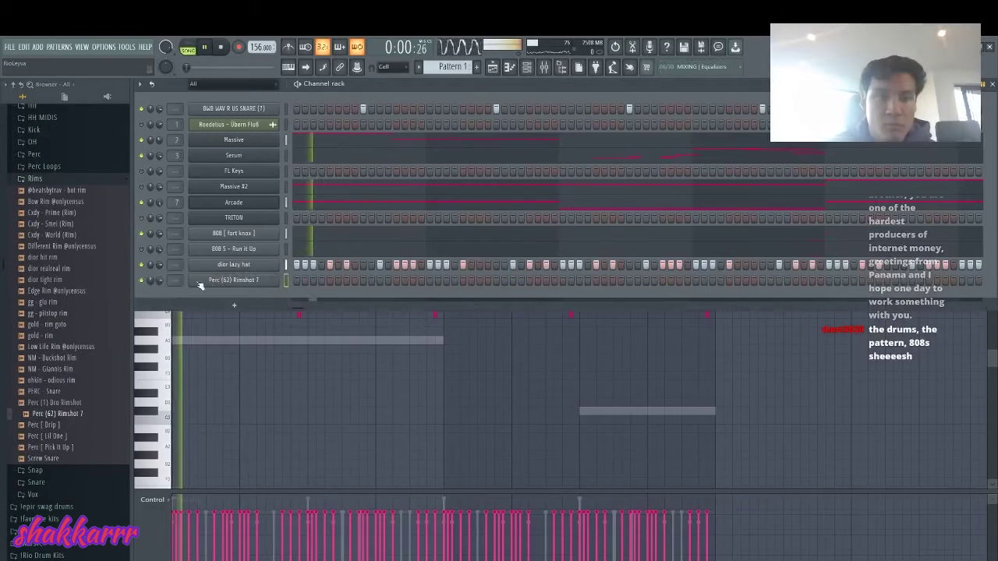
right_click(237, 284)
click(297, 280)
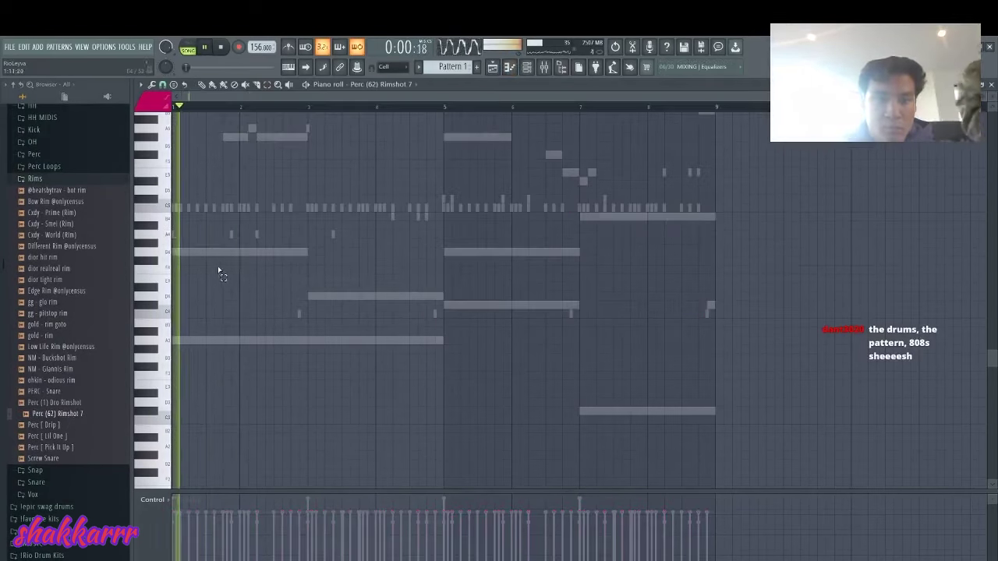
scroll(505, 114, down, 2)
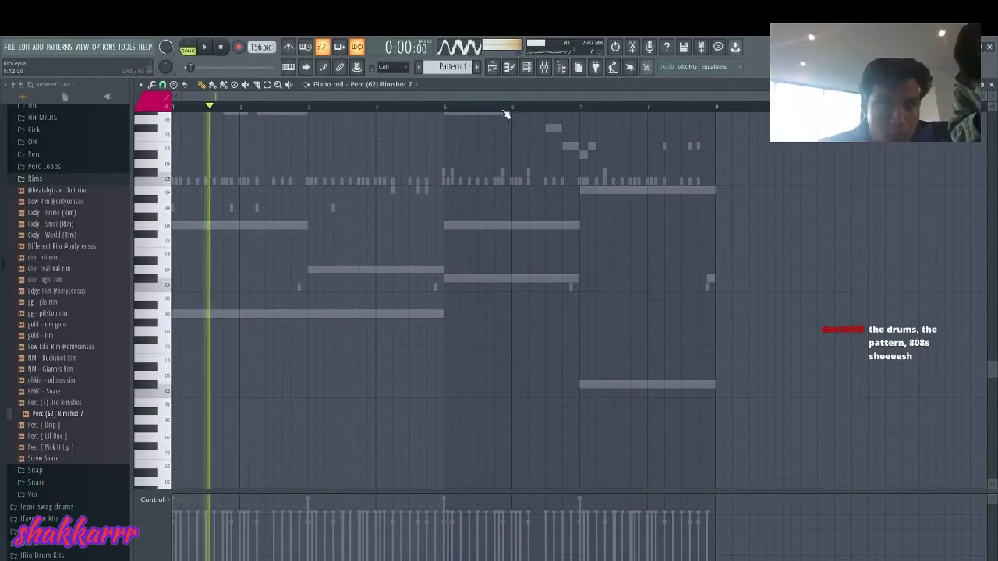
click(527, 67)
key(space)
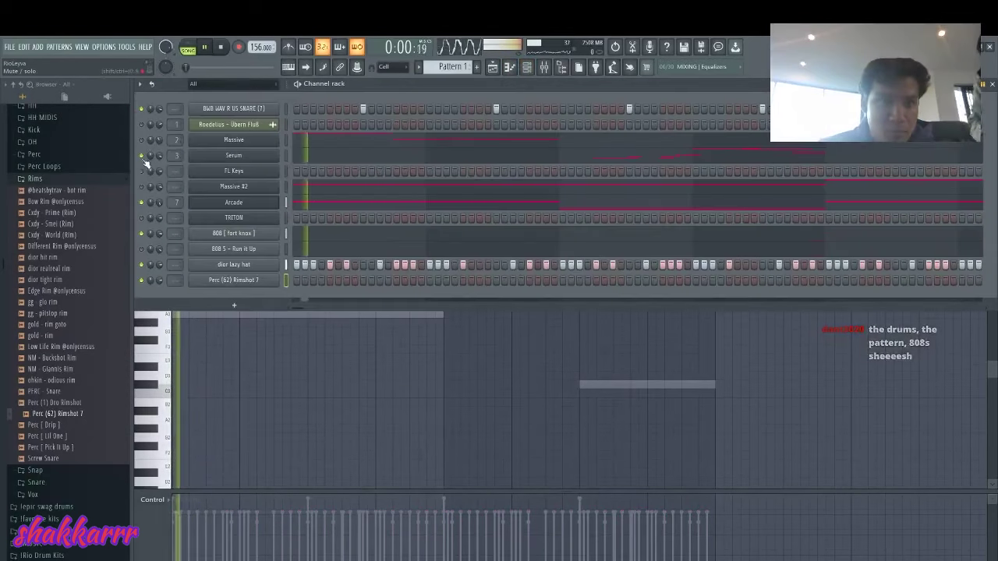
Step: Place two rimshot hits near the end of bar 2 in the Perc (62) Rimshot 7 piano roll and raise their velocities to maximum
right_click(261, 280)
click(293, 279)
right_click(260, 280)
click(294, 280)
right_click(273, 280)
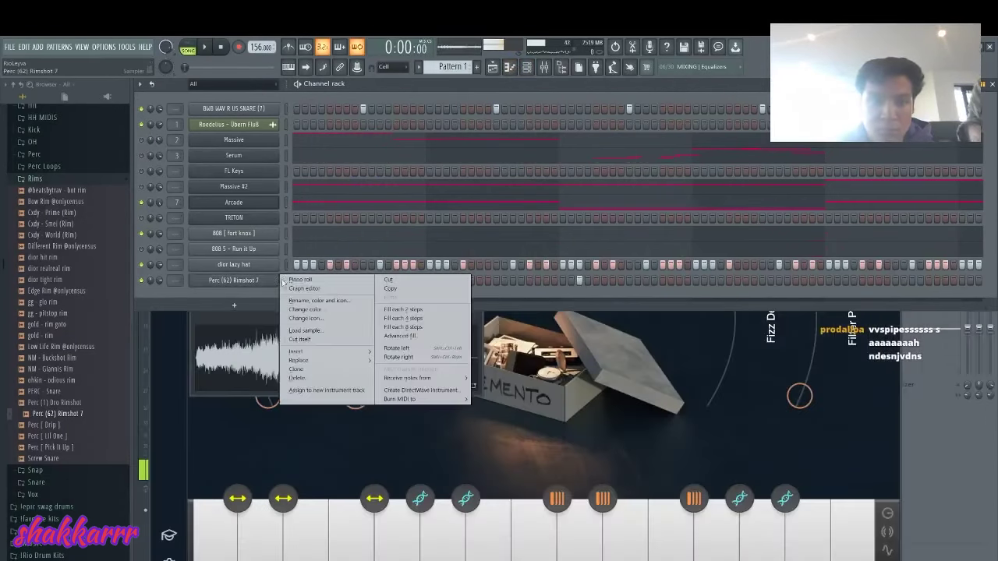
click(296, 286)
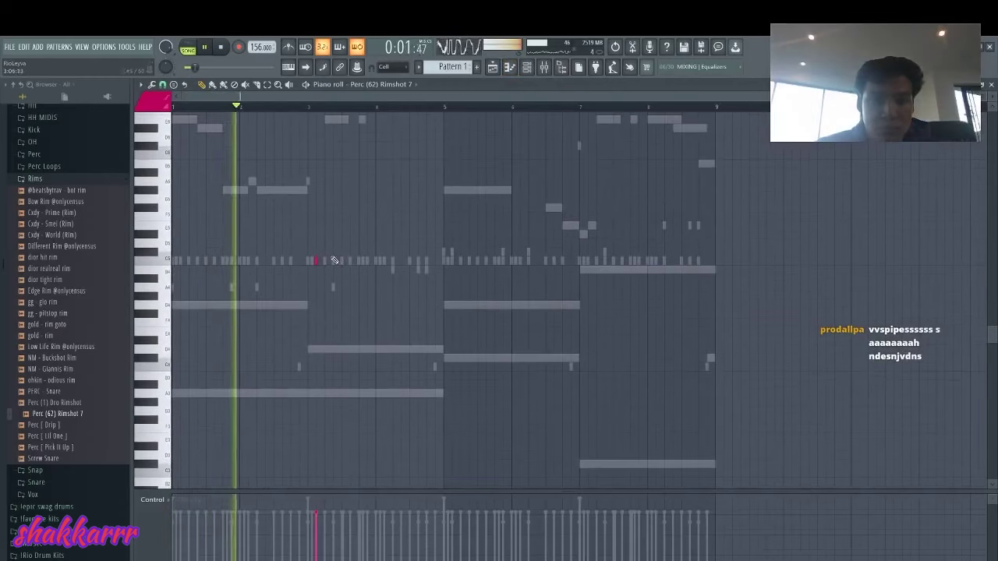
scroll(312, 269, up, 3)
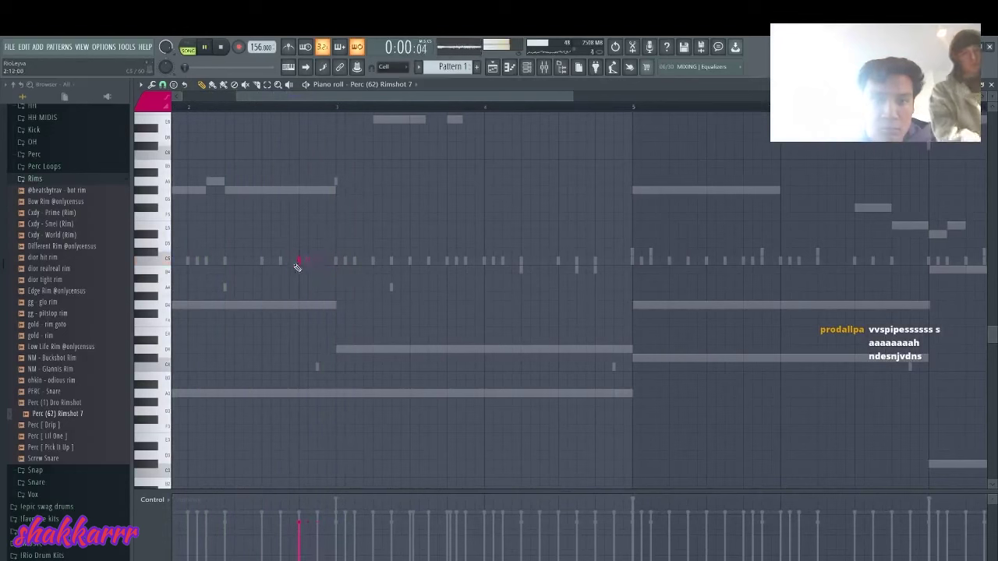
key(ctrl+a)
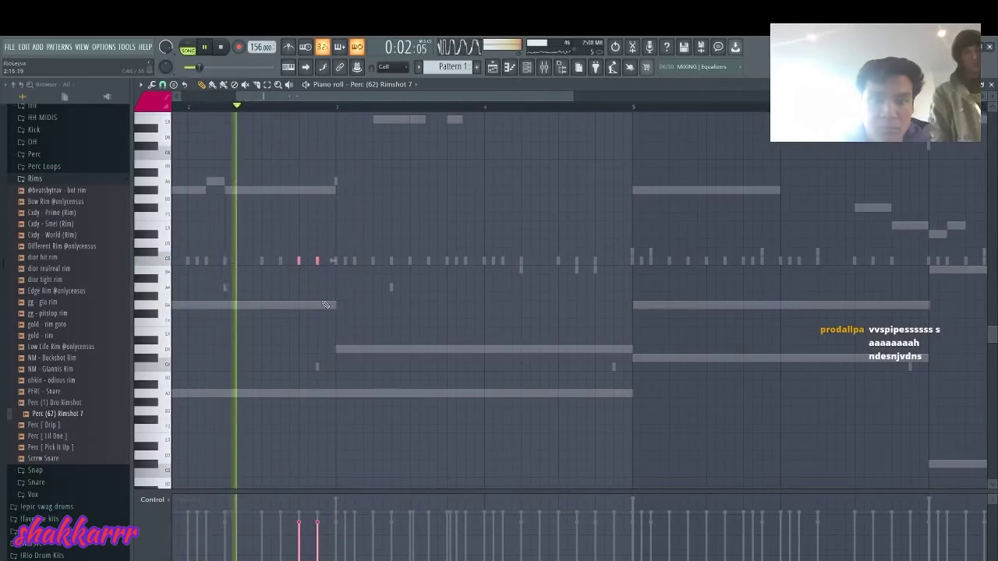
scroll(305, 299, up, 1)
scroll(304, 277, down, 2)
scroll(301, 275, up, 2)
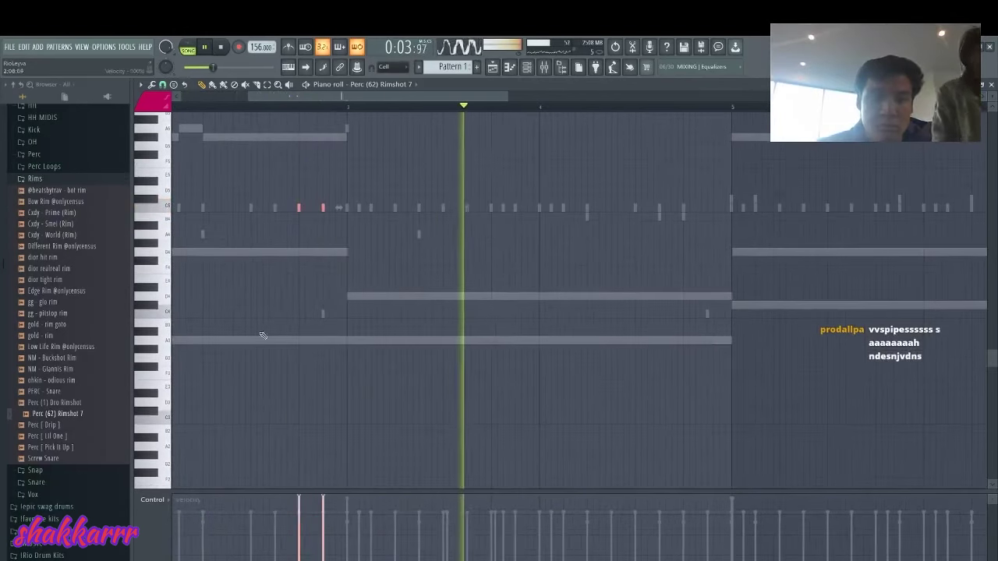
scroll(263, 335, down, 3)
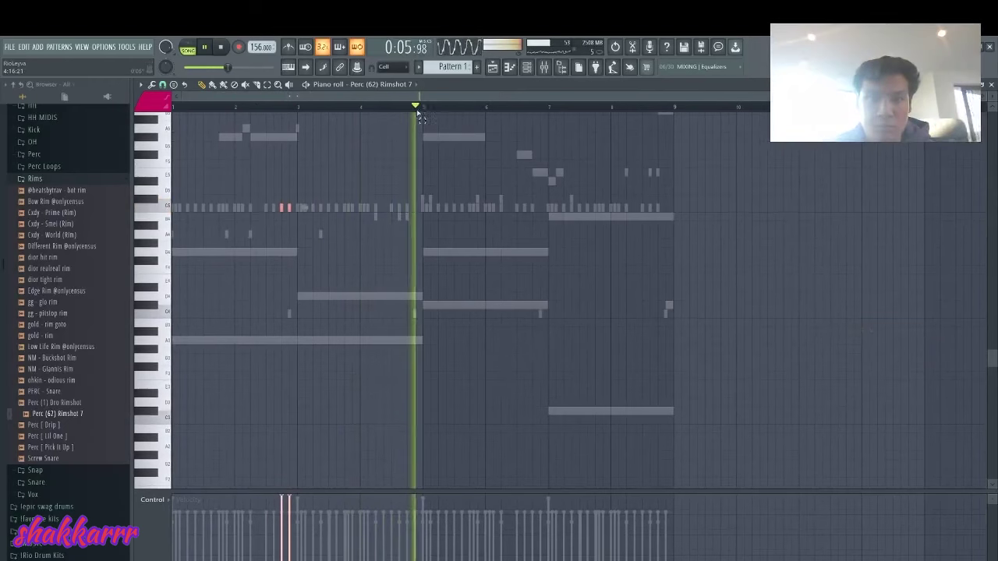
Step: Duplicate the rimshot hits of the first four bars into bars 5 to 8
drag(421, 106, 175, 106)
key(ctrl+b)
ctrl+click(558, 107)
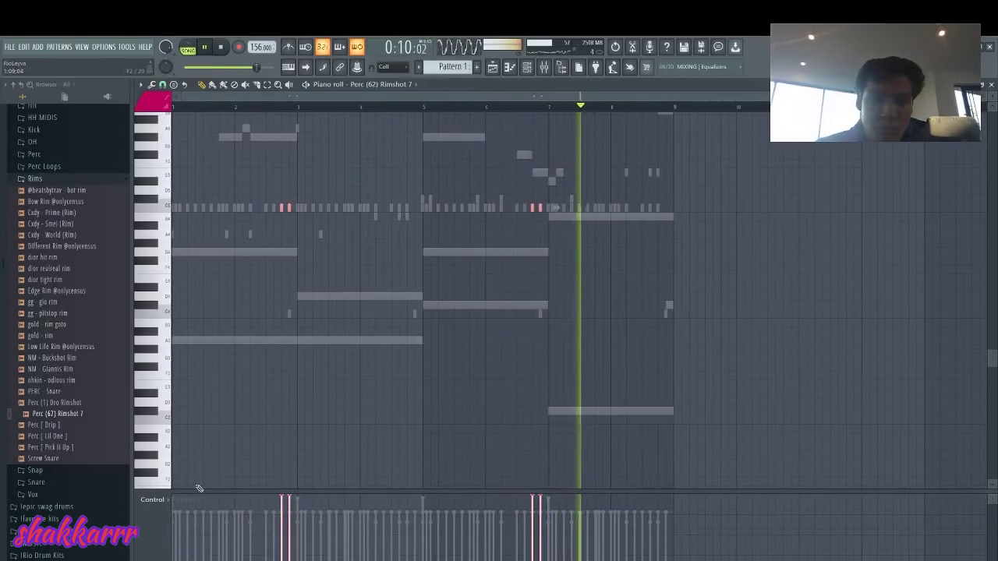
Step: Pan the first rimshot hit of each pair fully to one side and the second fully to the opposite side
click(165, 500)
click(169, 518)
mouse_move(282, 520)
mouse_down()
mouse_move(291, 511)
mouse_move(290, 560)
mouse_up()
mouse_move(521, 515)
mouse_down()
mouse_move(517, 506)
mouse_move(540, 560)
mouse_up()
click(373, 279)
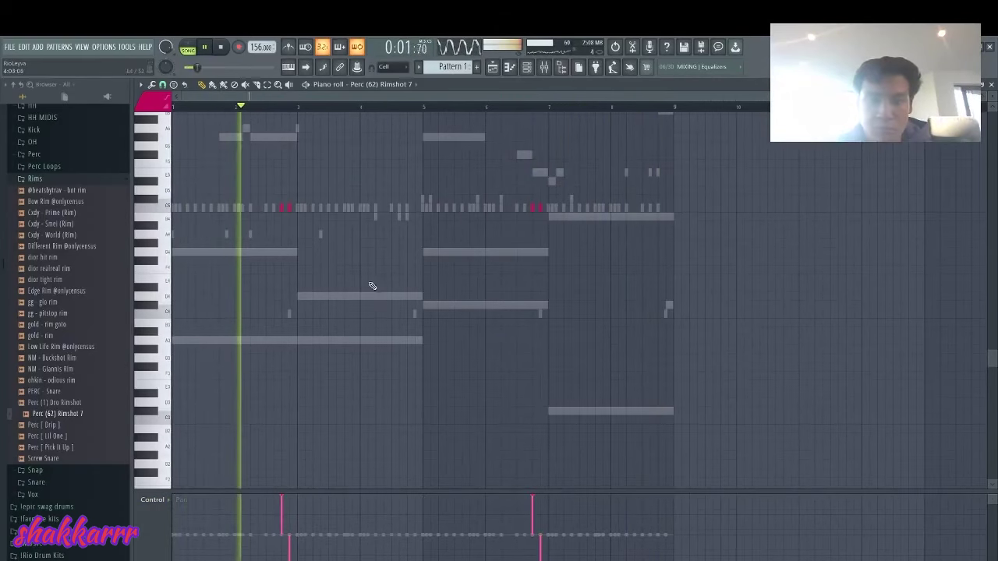
scroll(375, 414, up, 3)
right_click(373, 278)
scroll(352, 287, down, 3)
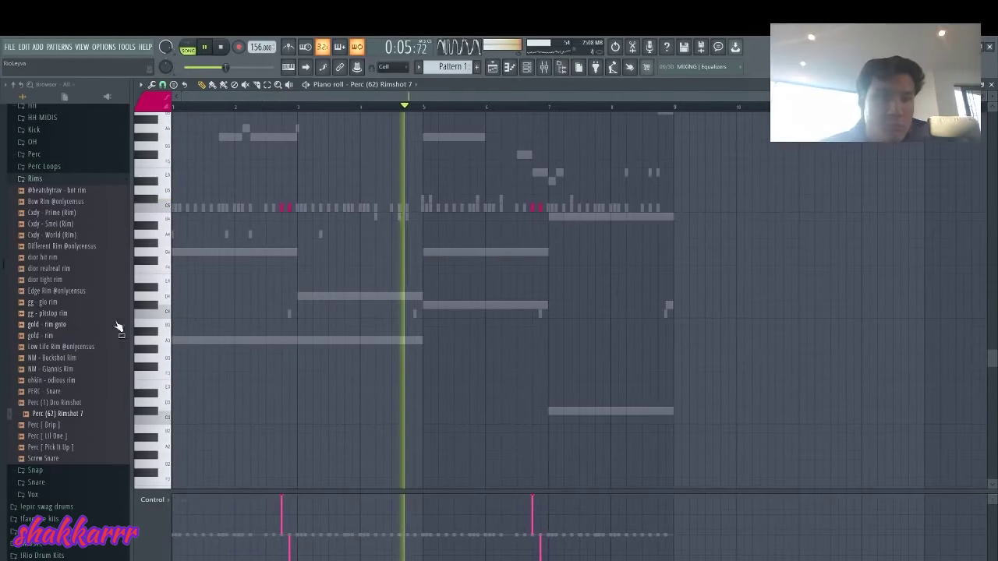
Step: Move the final snare hit of the BWB WAV R US SNARE (7) channel to beat 4 of bar 8 in the piano roll
click(55, 191)
click(55, 190)
key(F6)
click(275, 109)
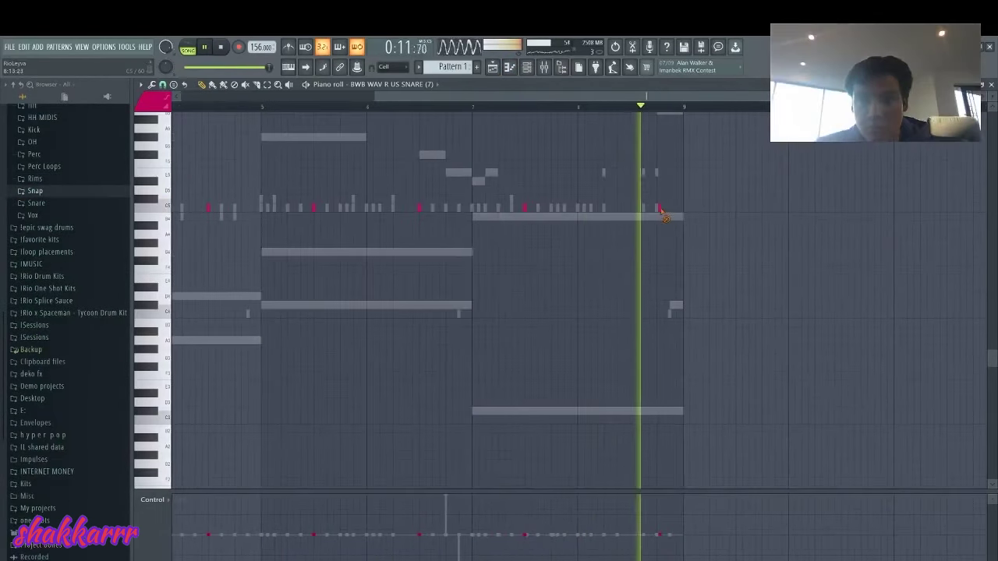
key(space)
ctrl+scroll(680, 218, up, 4)
click(409, 106)
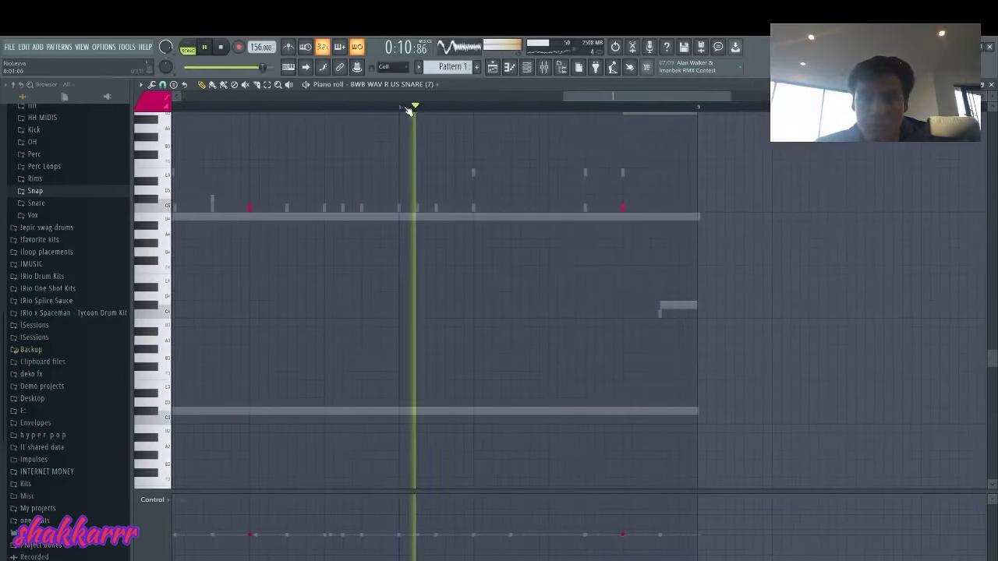
ctrl+scroll(542, 234, down, 5)
Step: Show note velocity for the snare notes and return to the channel rack
click(159, 501)
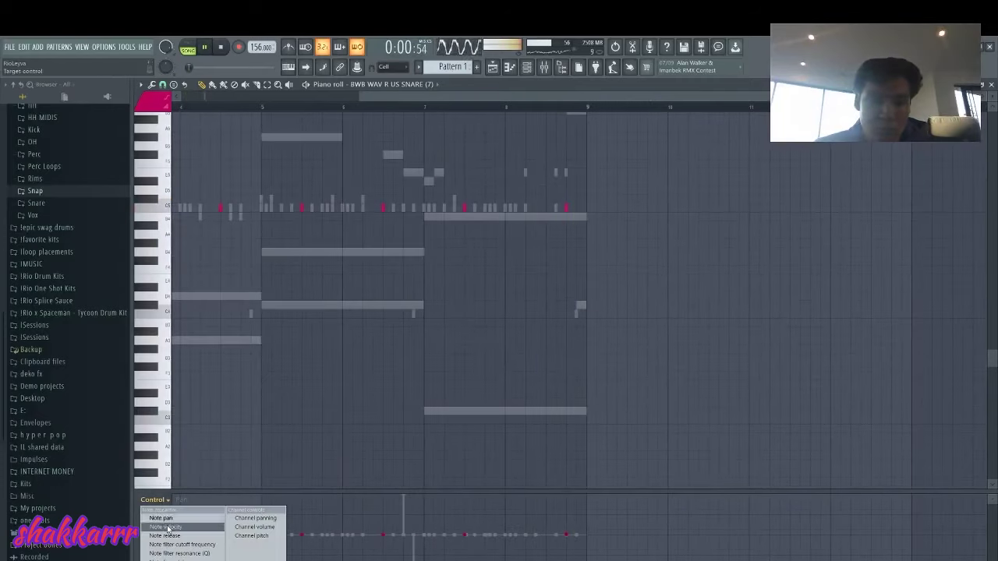
click(167, 529)
ctrl+scroll(499, 367, down, 1)
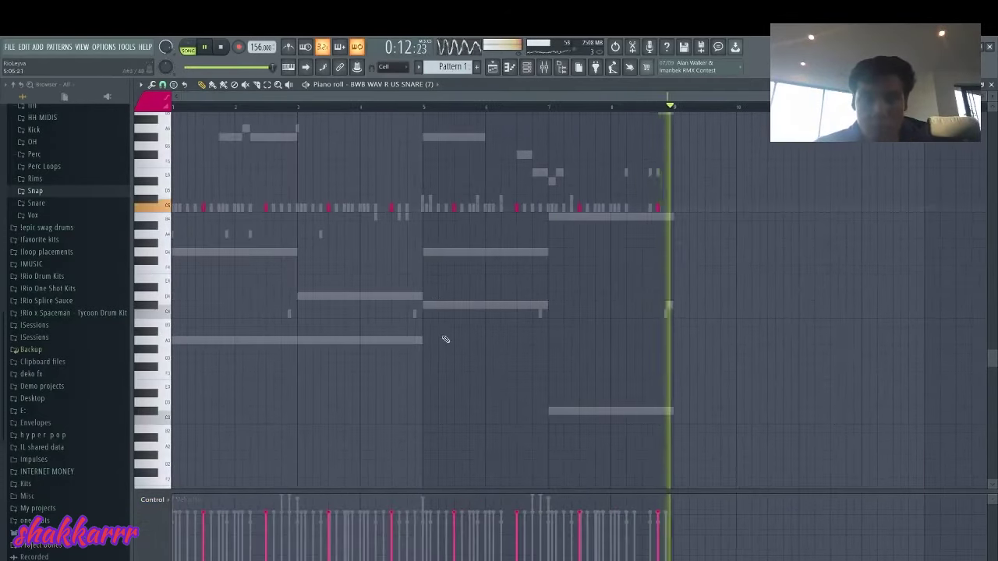
key(F6)
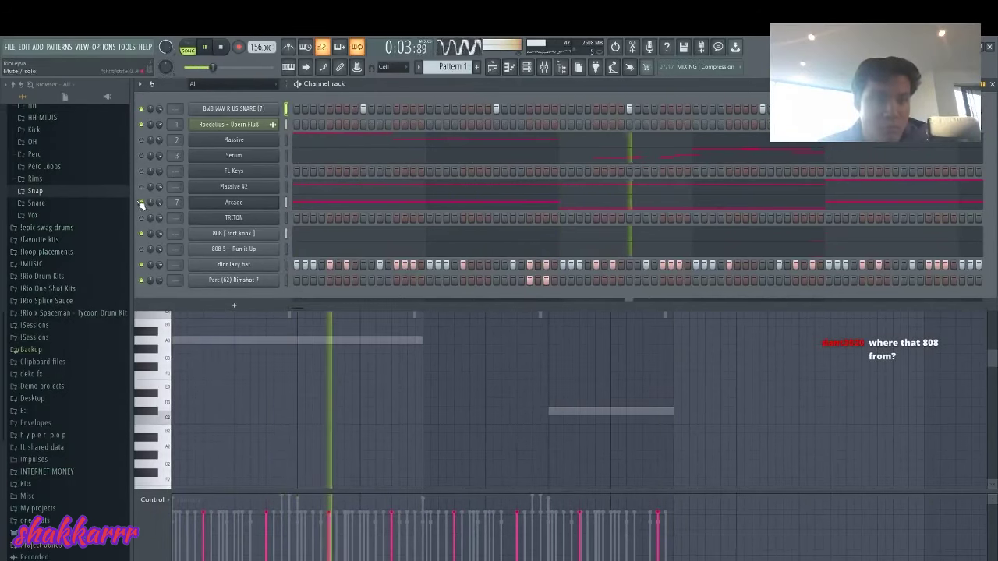
click(31, 203)
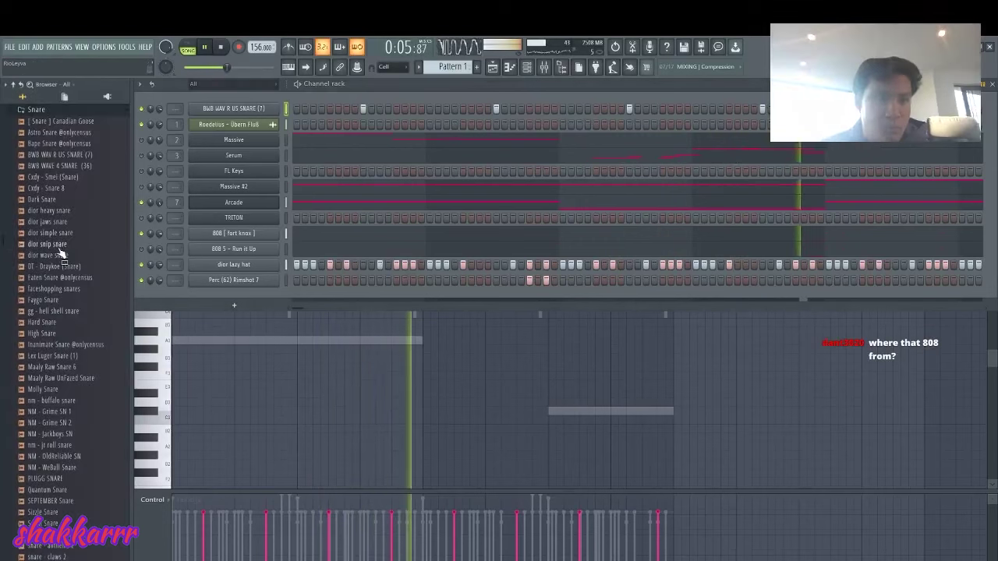
click(54, 245)
scroll(74, 361, up, 5)
click(48, 332)
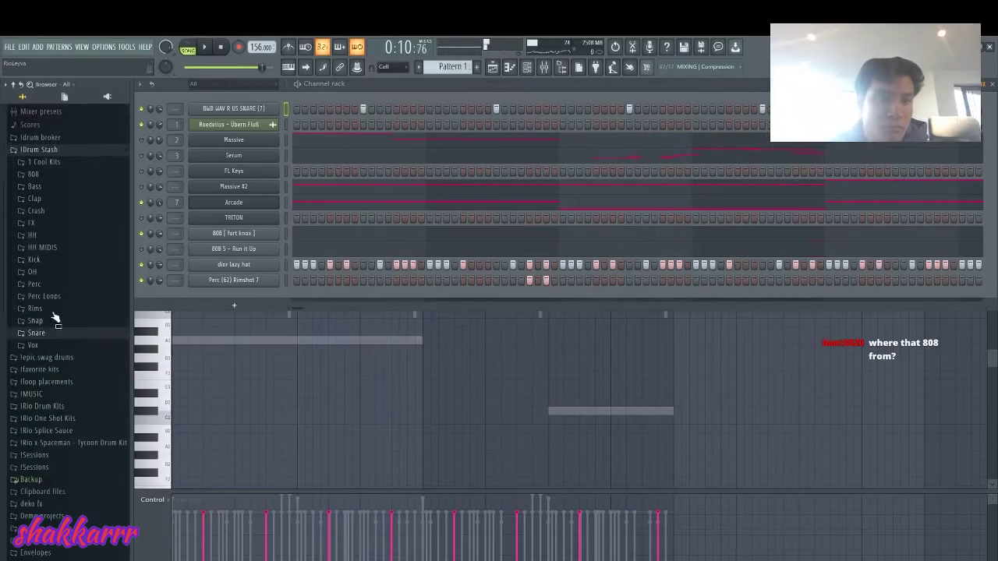
Step: Audition samples in the Drum Stash's Perc folder and add BWB UPGRADE FX PERC (9) as a new soloed channel
click(34, 284)
scroll(62, 308, up, 3)
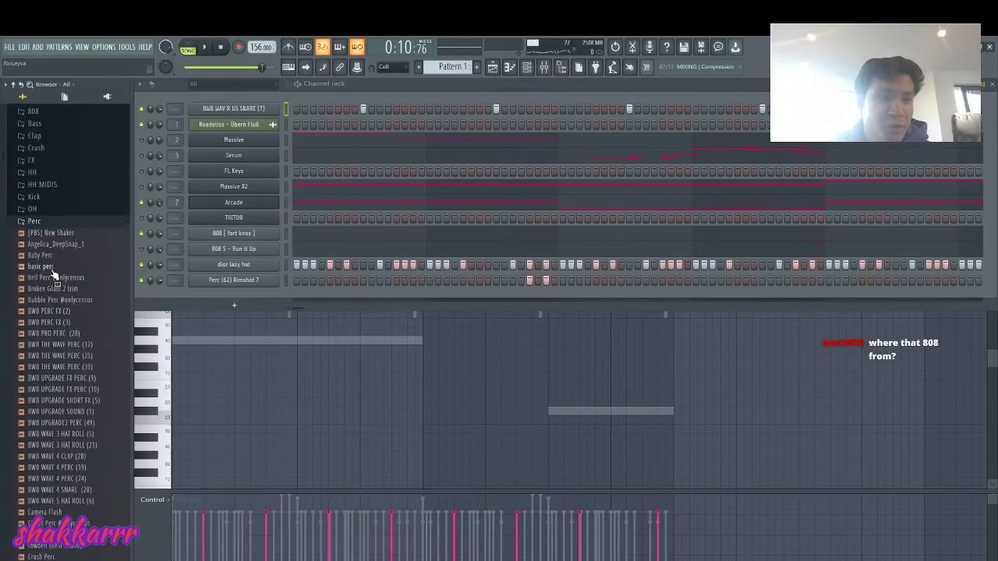
key(Down)
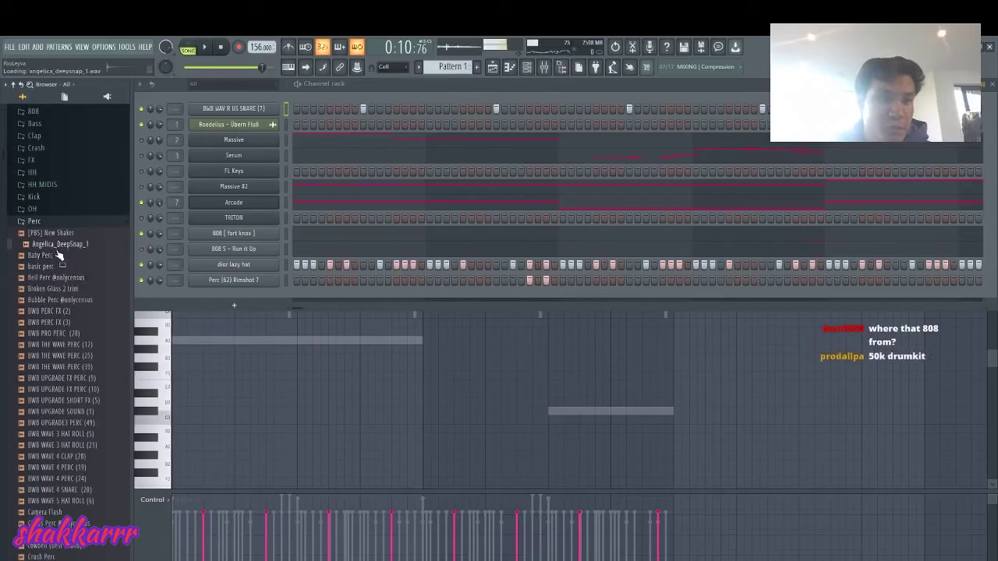
click(56, 255)
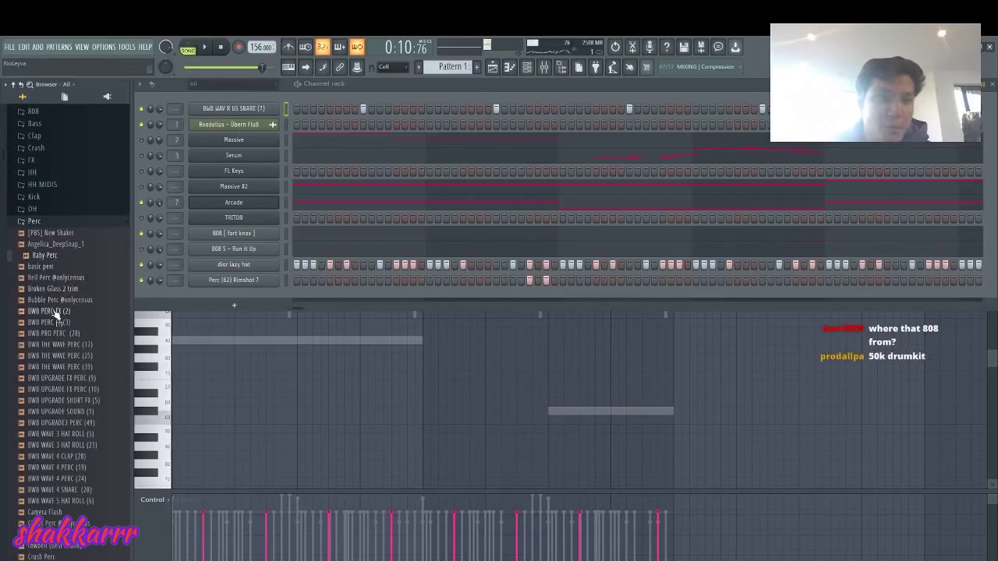
click(62, 377)
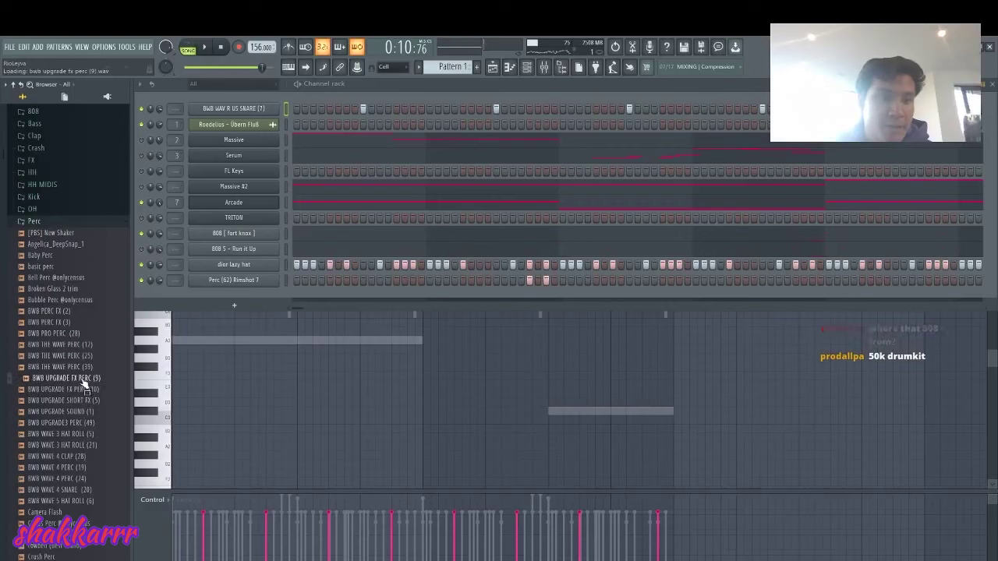
drag(248, 297, 153, 300)
Step: Place a BWB UPGRADE FX PERC (9) hit on step 1, route it to mixer track 9, and view the channel's miscellaneous settings
key(space)
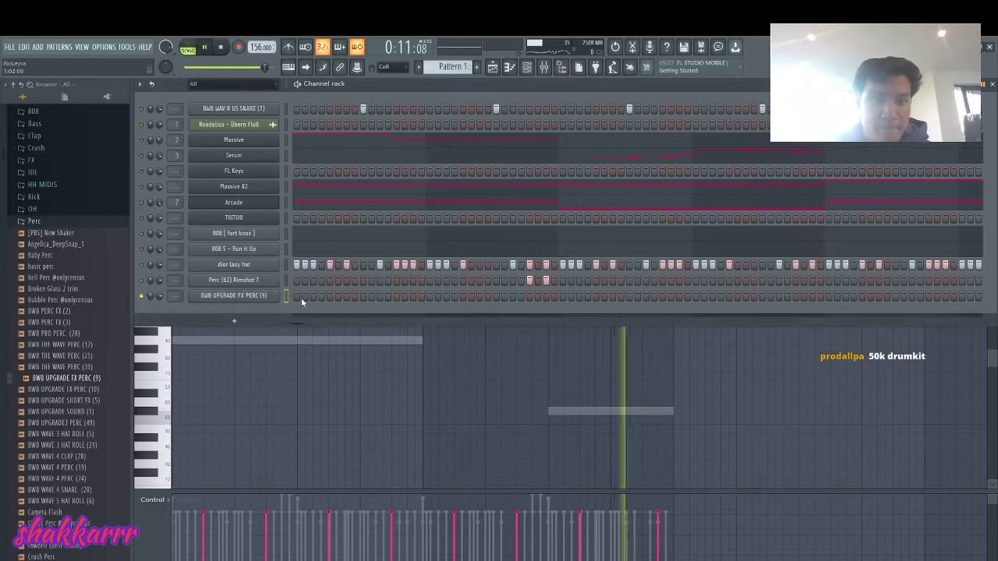
key(space)
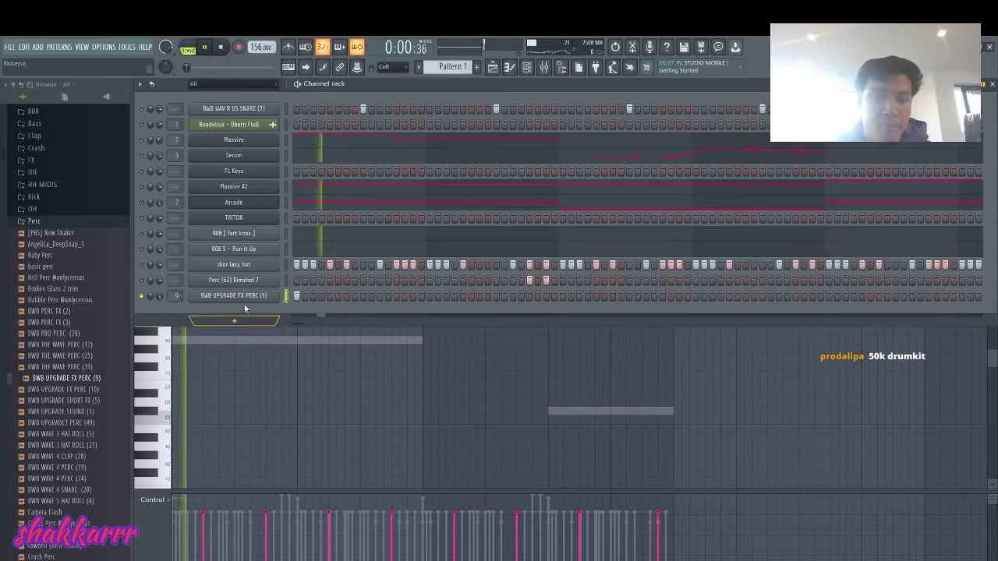
right_click(273, 295)
click(300, 295)
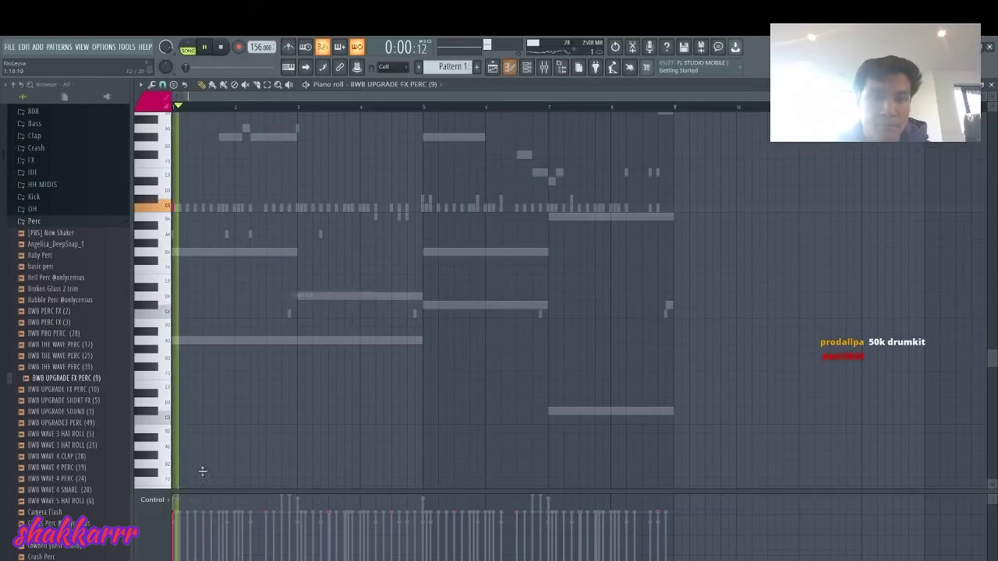
key(F6)
click(244, 296)
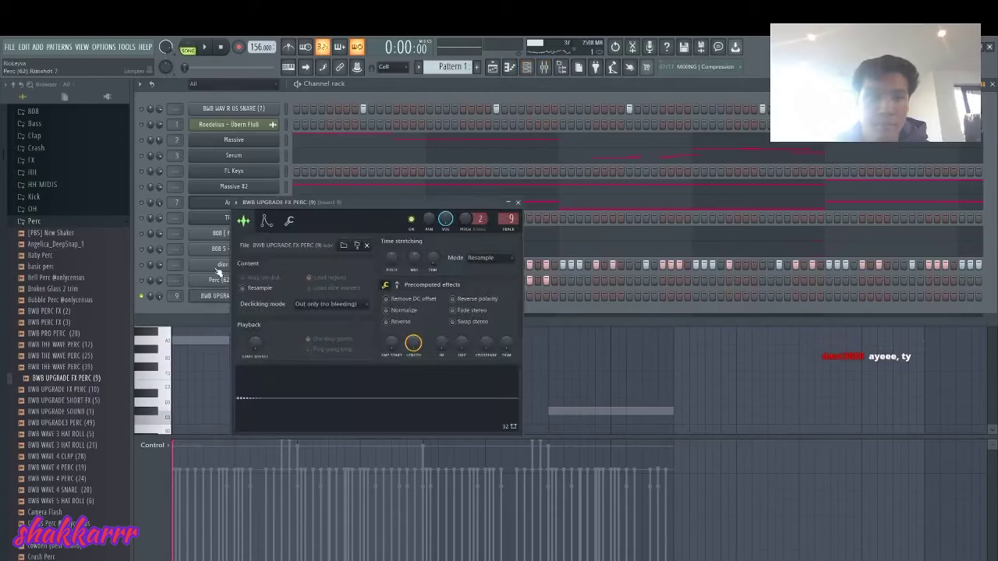
click(287, 222)
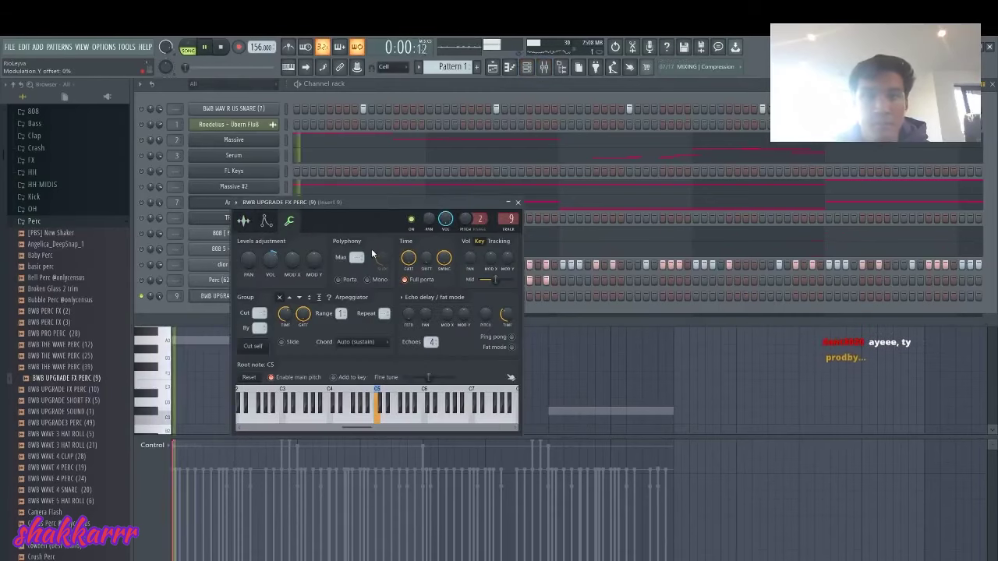
Step: Load Fruity Delay 2 as an effect on mixer insert 9
key(F9)
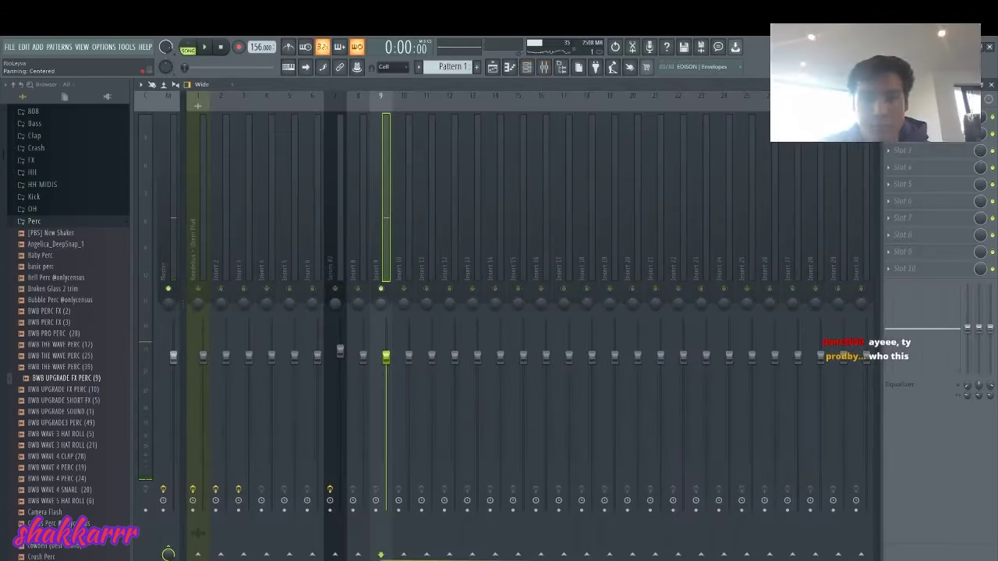
click(897, 117)
click(836, 131)
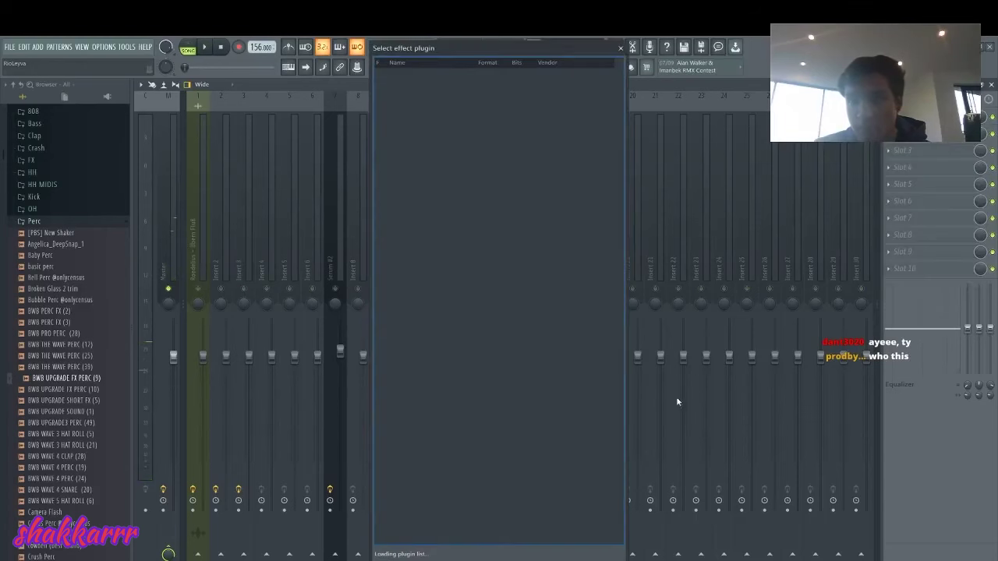
text(DELAY)
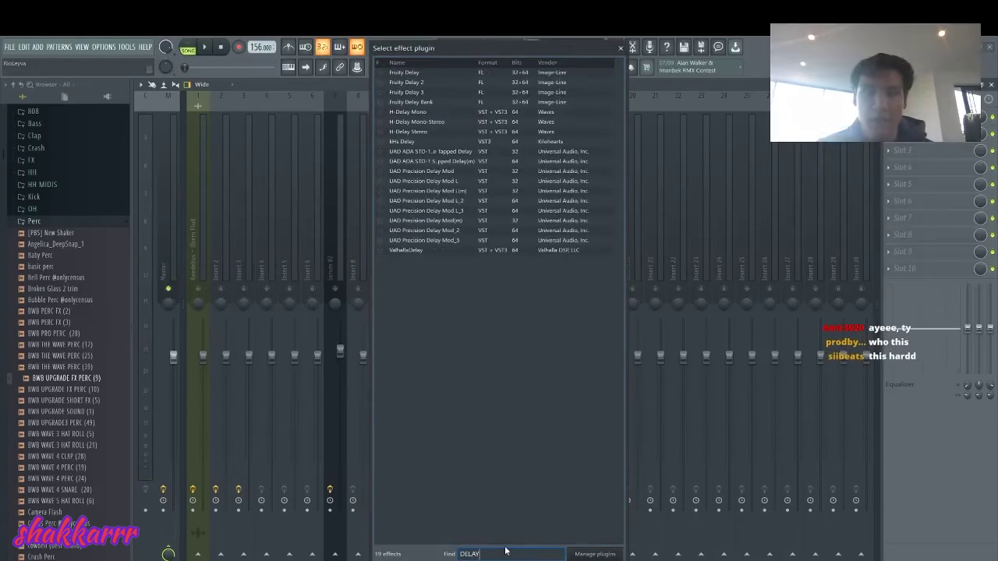
double_click(421, 82)
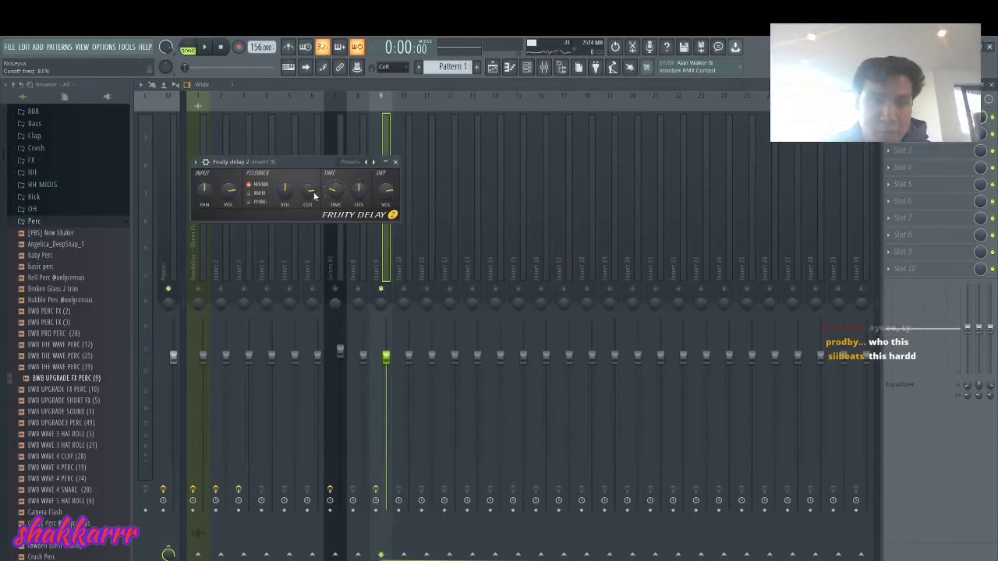
Step: Set the delay's feedback mode to ping pong with a reduced input volume, and play the percussion back with the other channels re-enabled
key(space)
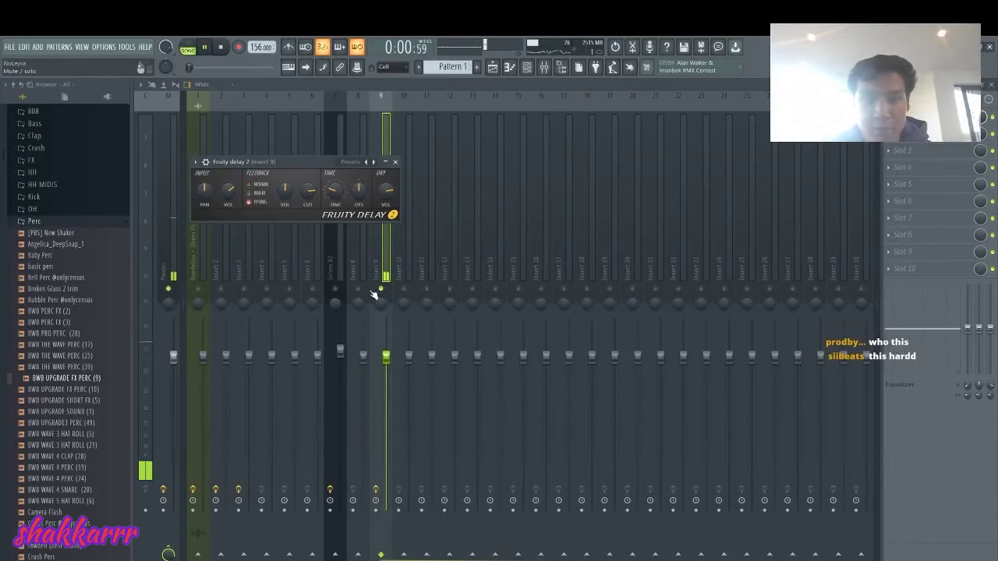
right_click(368, 291)
right_click(367, 290)
click(527, 68)
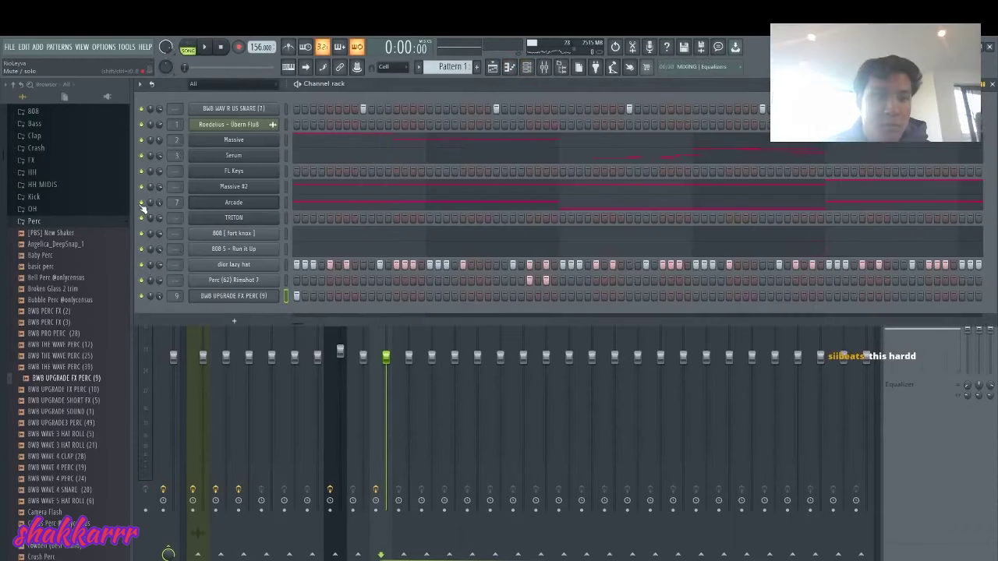
key(space)
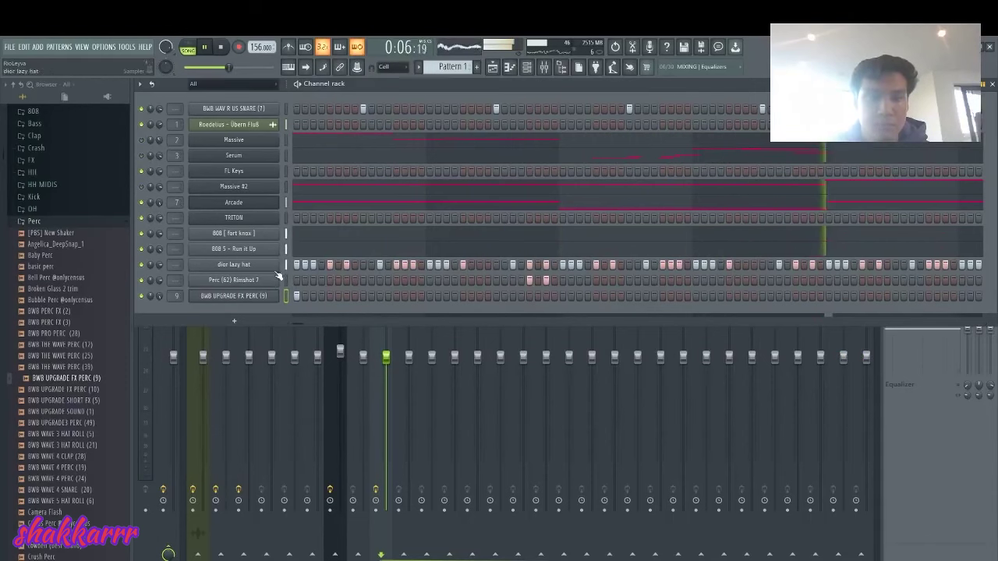
Step: Try an extra, softer snare hit on beat 3 of bar 8 in the BWB WAV R US SNARE (7) piano roll
right_click(264, 110)
click(301, 108)
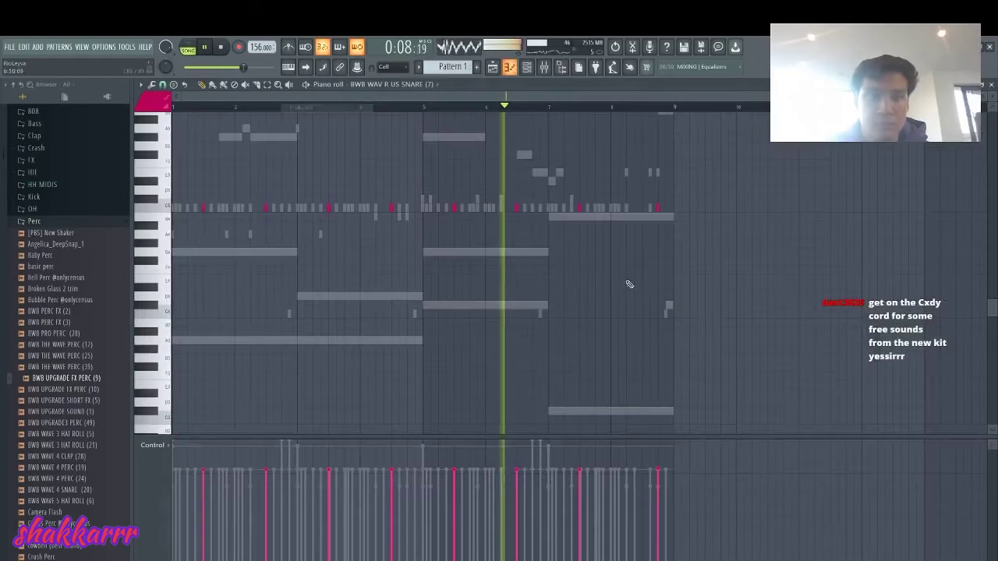
scroll(695, 281, up, 5)
click(507, 208)
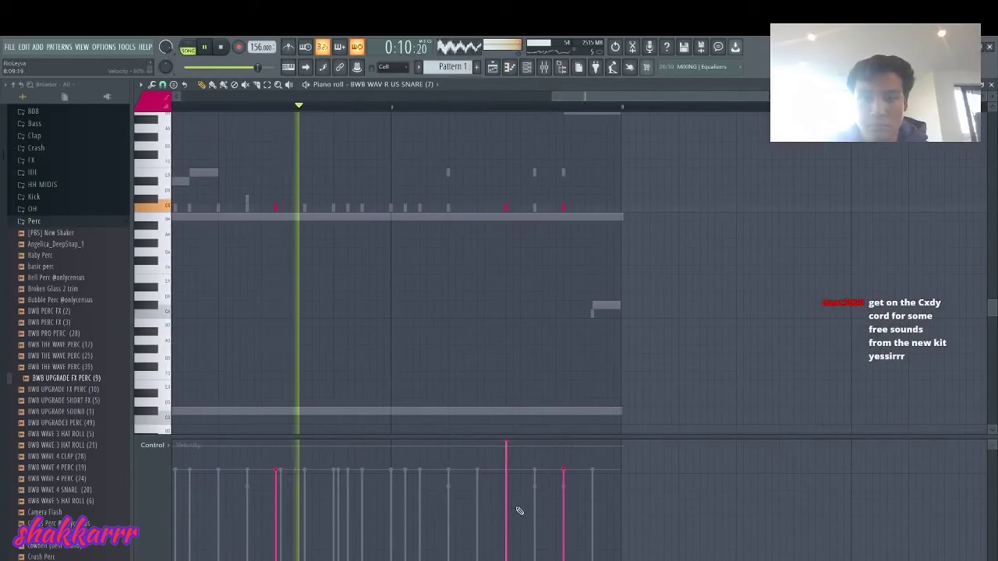
drag(520, 511, 517, 525)
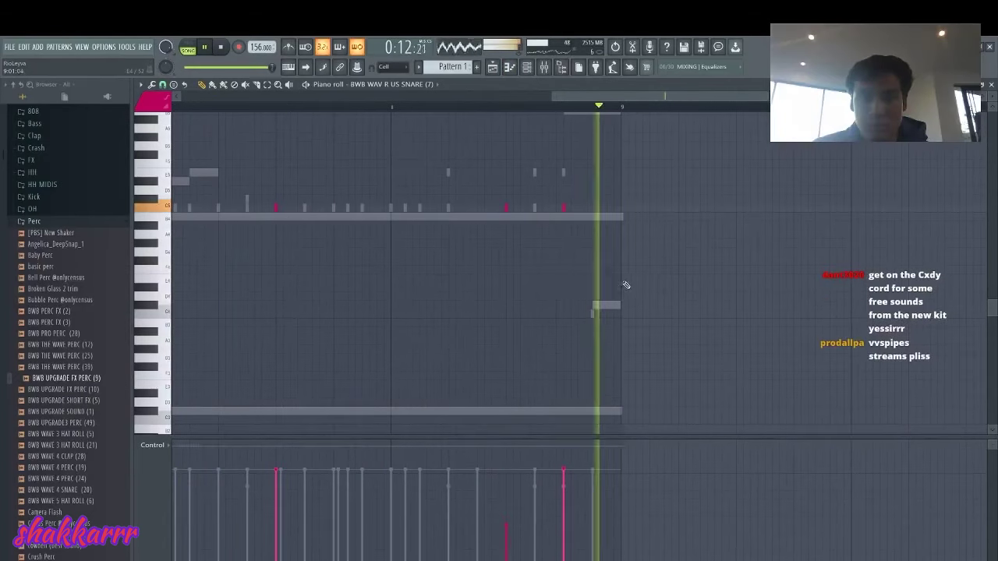
key(space)
scroll(488, 222, down, 5)
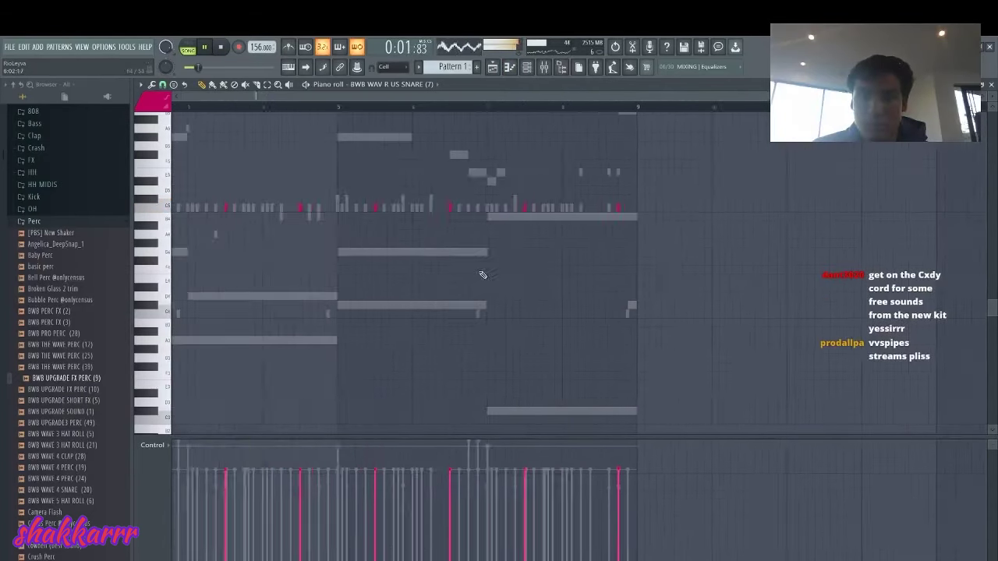
key(space)
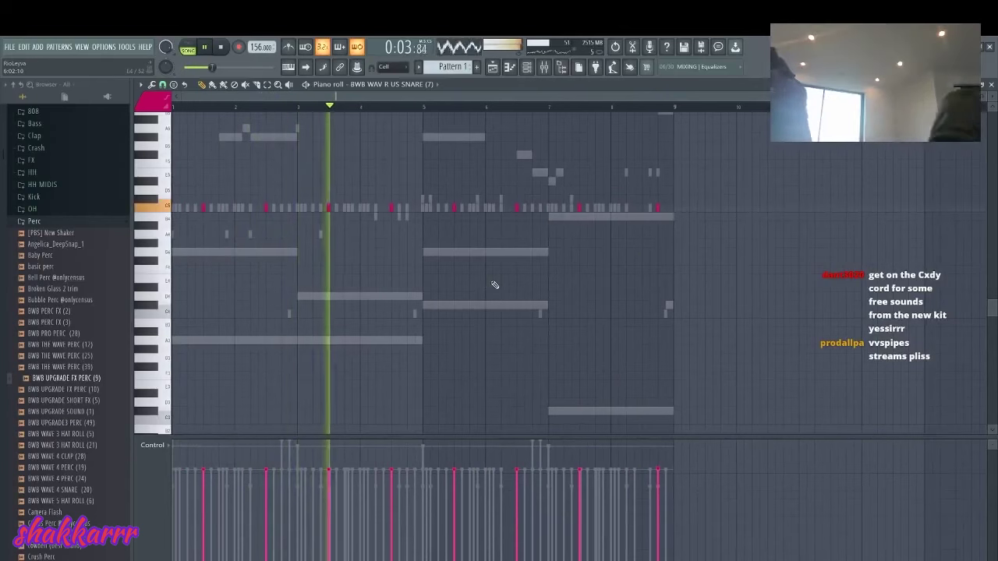
key(space)
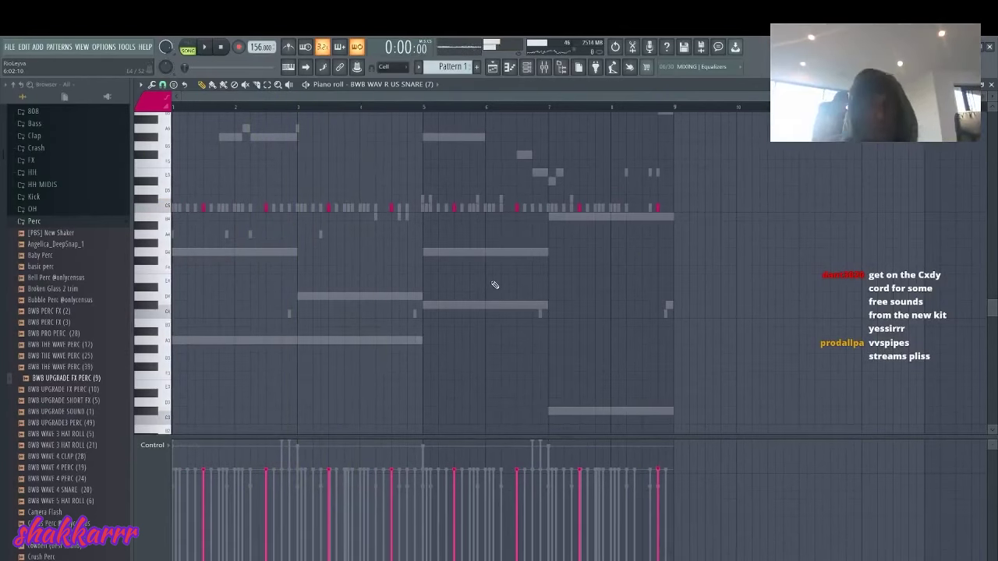
Step: Route the snare, FL Keys, Massive #2, both 808s, dior lazy hat and rimshot channels to mixer inserts 10 to 16
click(528, 67)
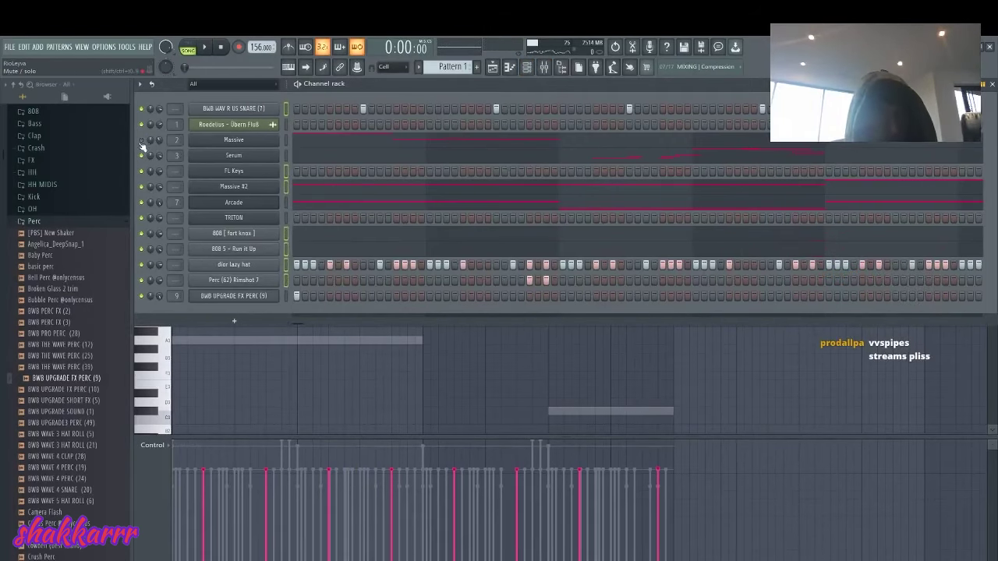
click(551, 66)
click(398, 191)
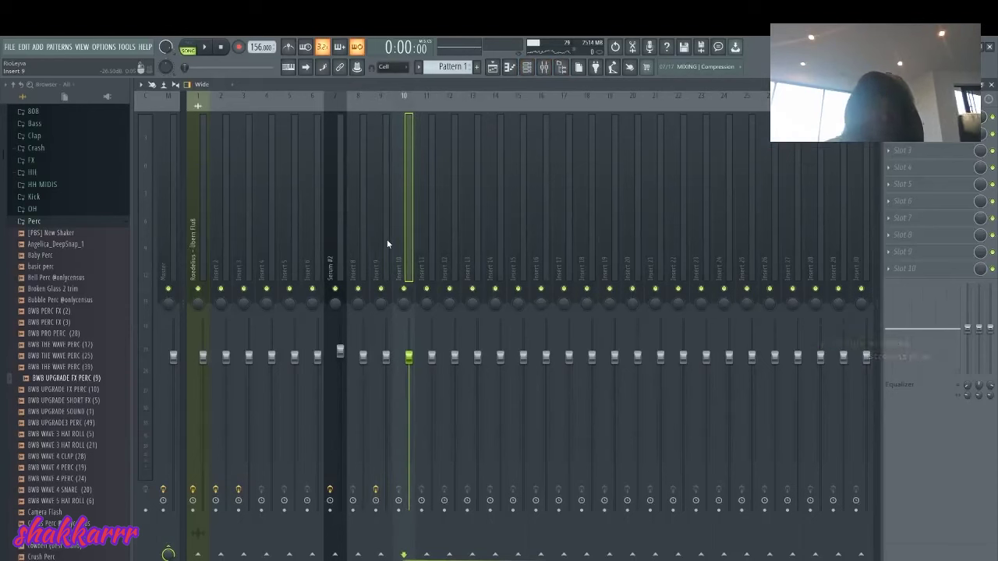
Step: Solo the Roedelius sample's mixer track, lower its fader slightly during playback, and inspect its Fruity Parametric EQ 2
click(197, 282)
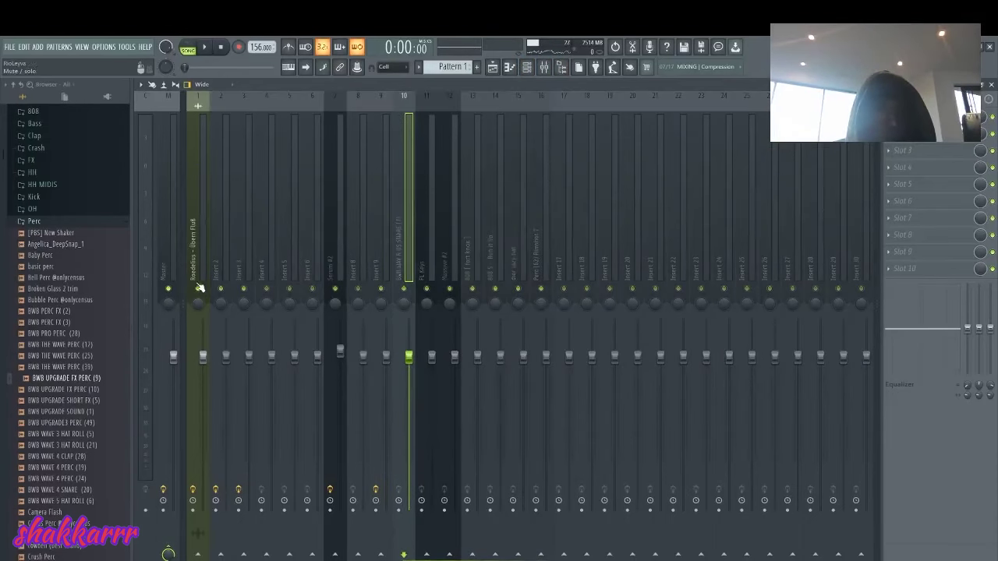
key(space)
drag(199, 361, 204, 364)
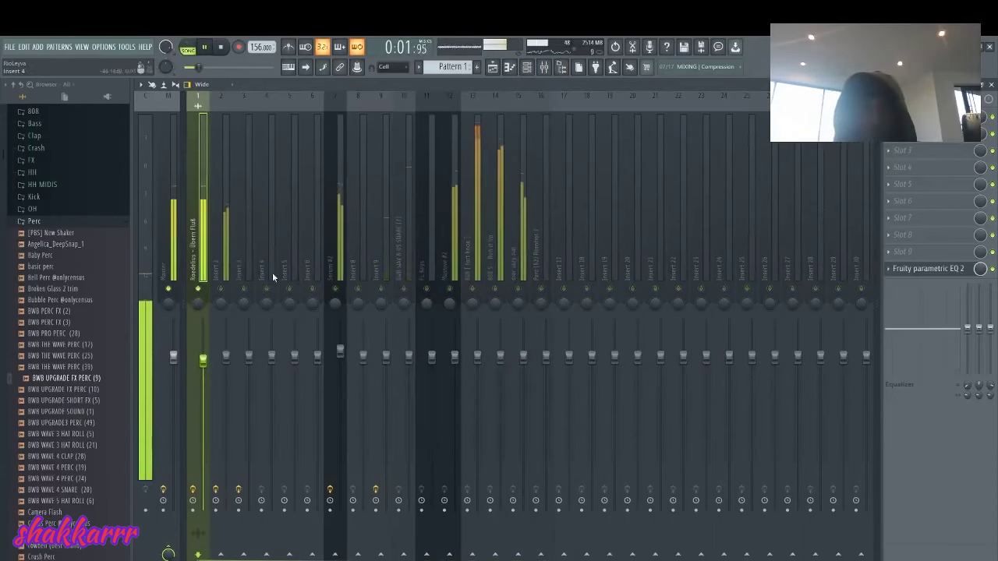
click(905, 268)
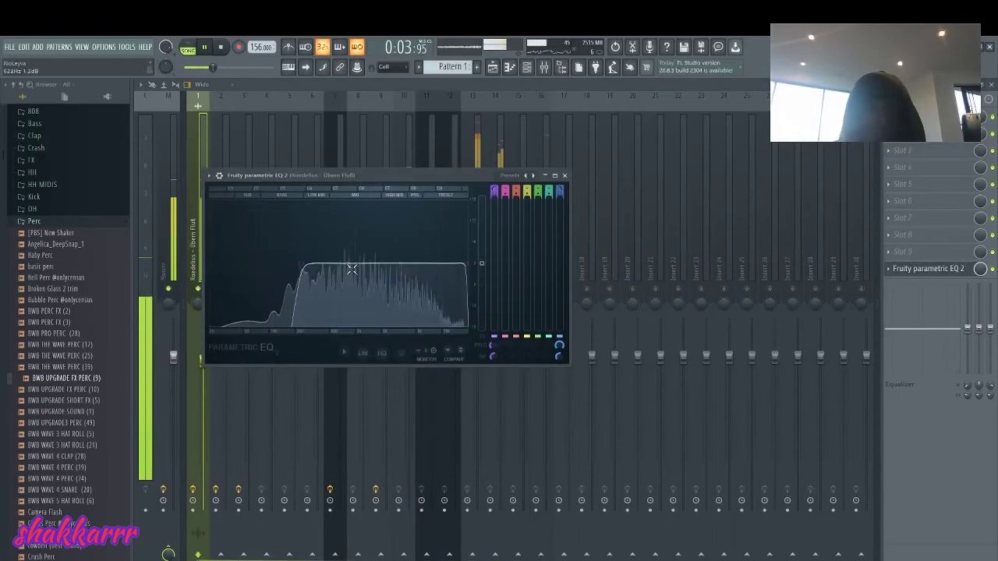
Step: Bring in the Serum #2, Massive #2, Insert 2 and Insert 3 tracks, raising Insert 2 to about 2.4 dB and lowering the others
click(337, 145)
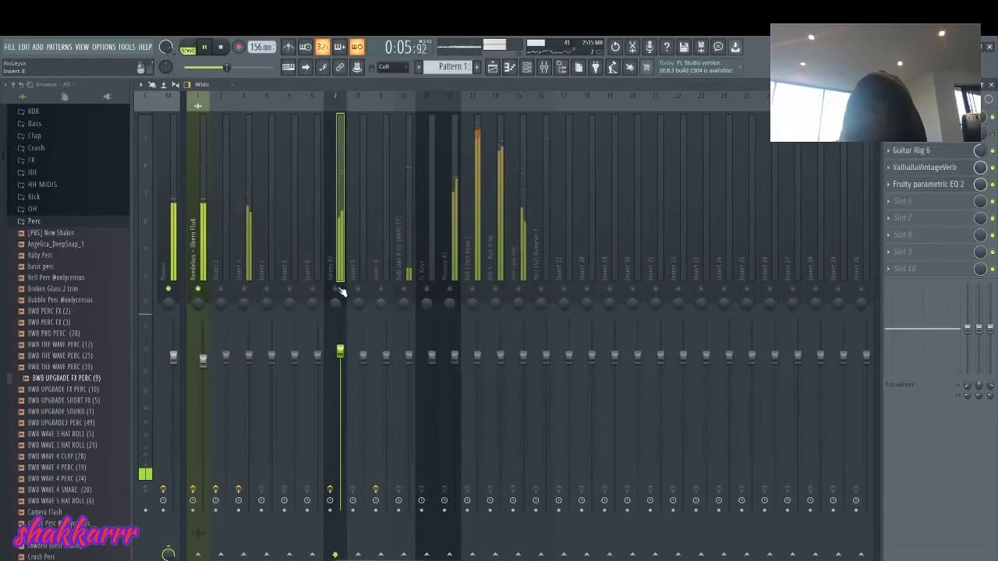
click(450, 290)
click(454, 359)
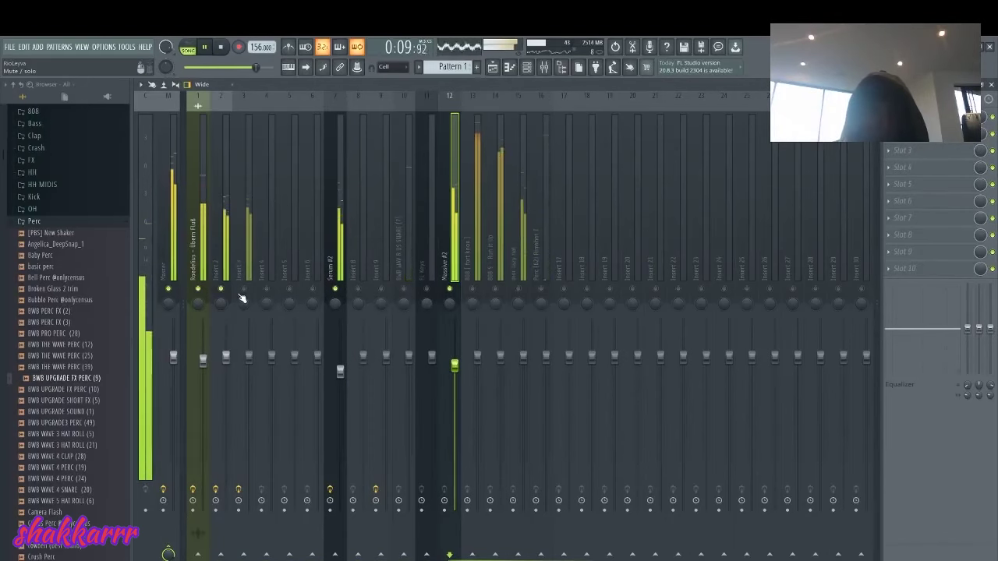
mouse_move(226, 357)
mouse_down()
mouse_move(225, 346)
mouse_move(249, 364)
mouse_move(226, 342)
mouse_up()
click(244, 262)
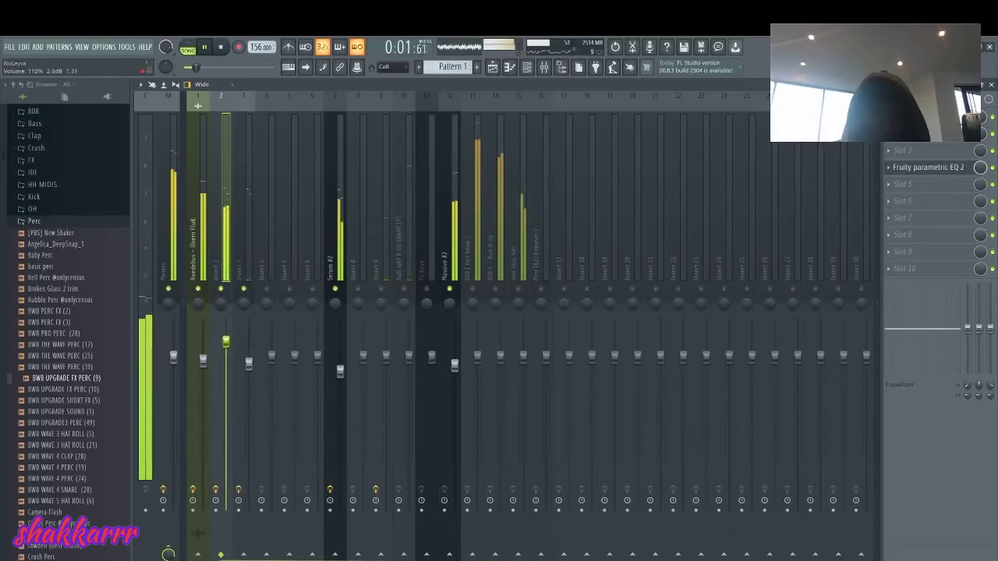
Step: Unmute Insert 9, the snare and the dior lazy hat tracks, and raise the snare and hat faders slightly
click(381, 290)
click(404, 290)
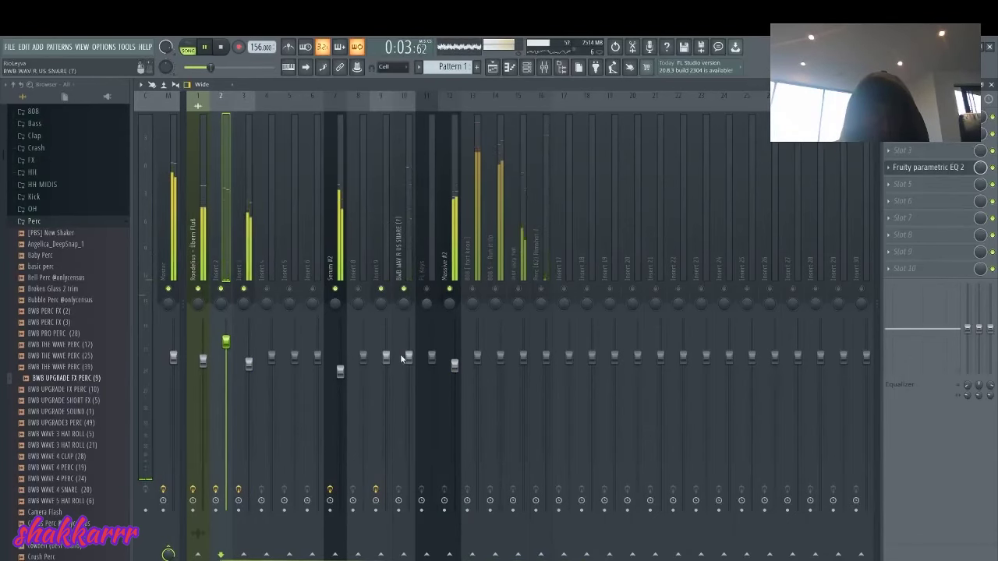
drag(403, 358, 408, 344)
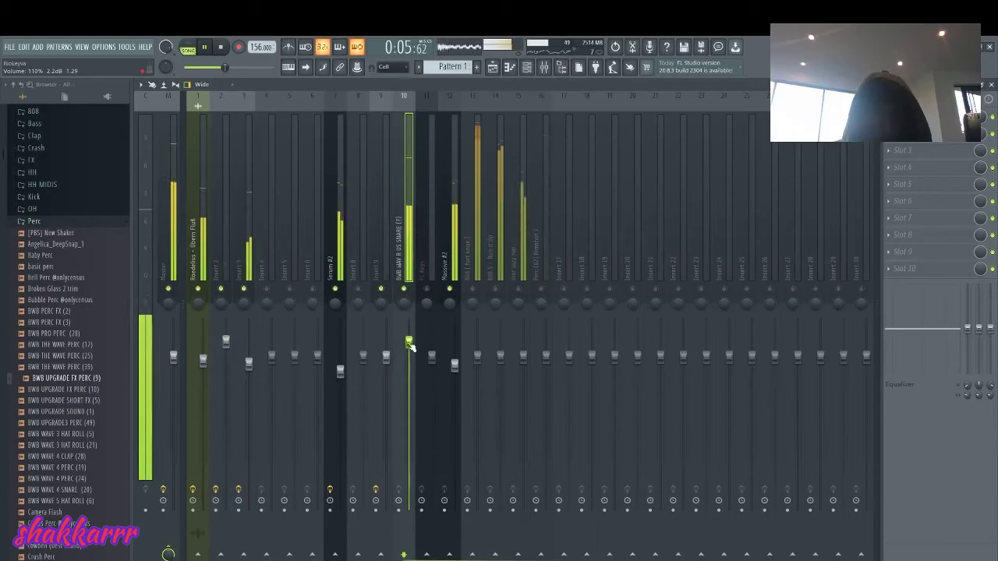
click(517, 290)
drag(523, 356, 523, 343)
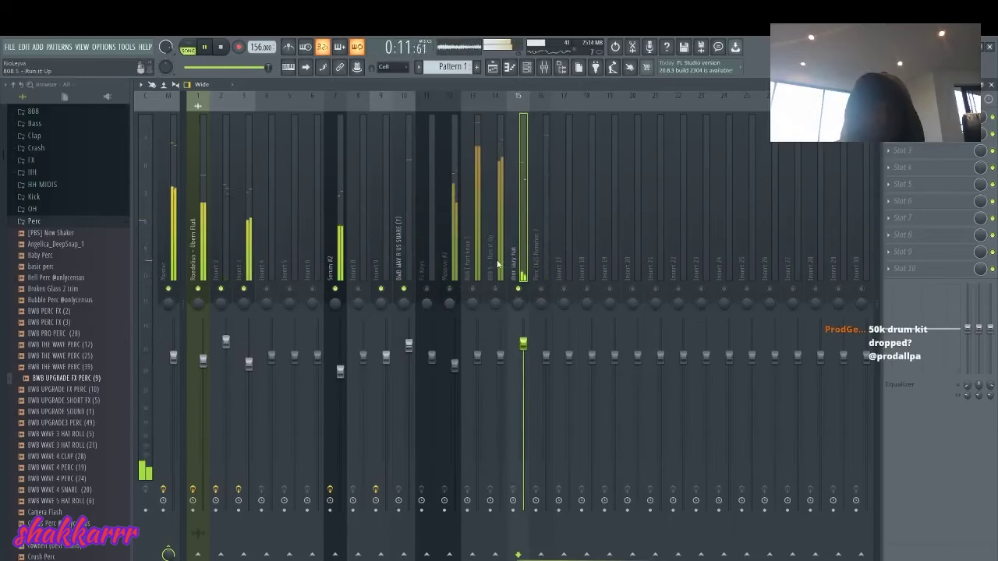
Step: Unmute the 808 fort knox and rimshot mixer tracks and lower the 808 fort knox fader to about -1.2 dB
click(472, 289)
drag(477, 356, 477, 364)
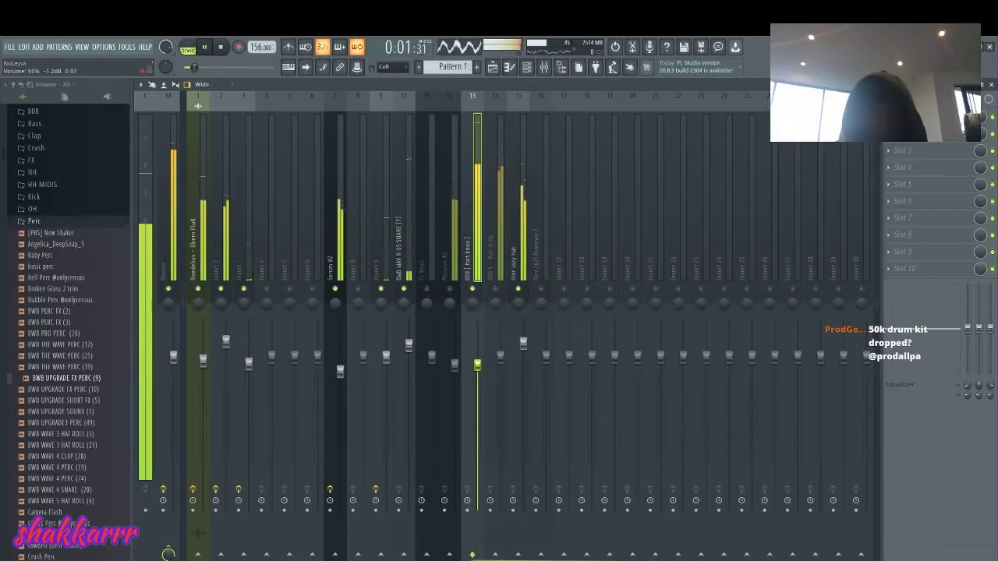
click(541, 290)
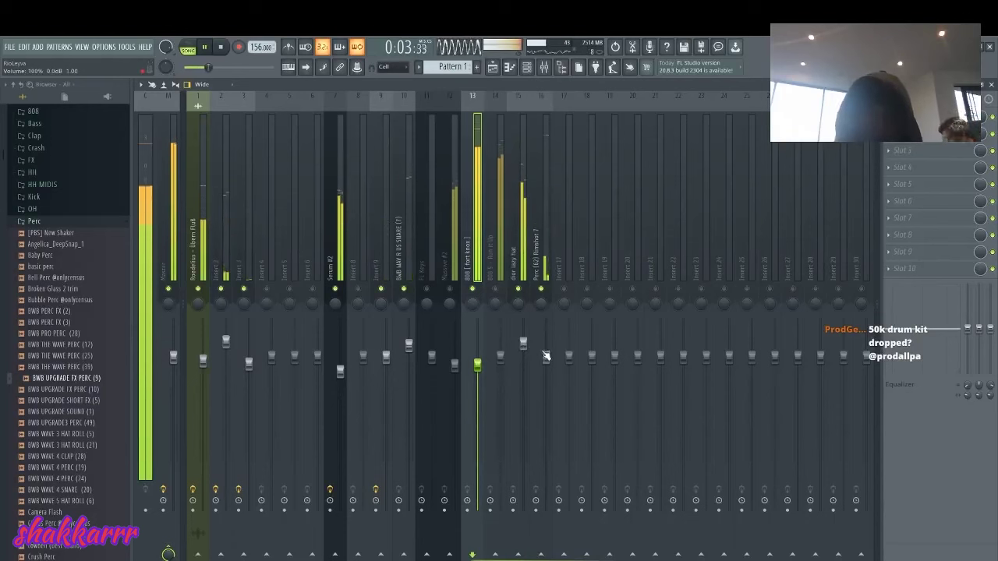
Step: Raise the dior lazy hat fader slightly, and mute the 808 fort knox track in favour of the 808 5 - Run it Up track
click(528, 68)
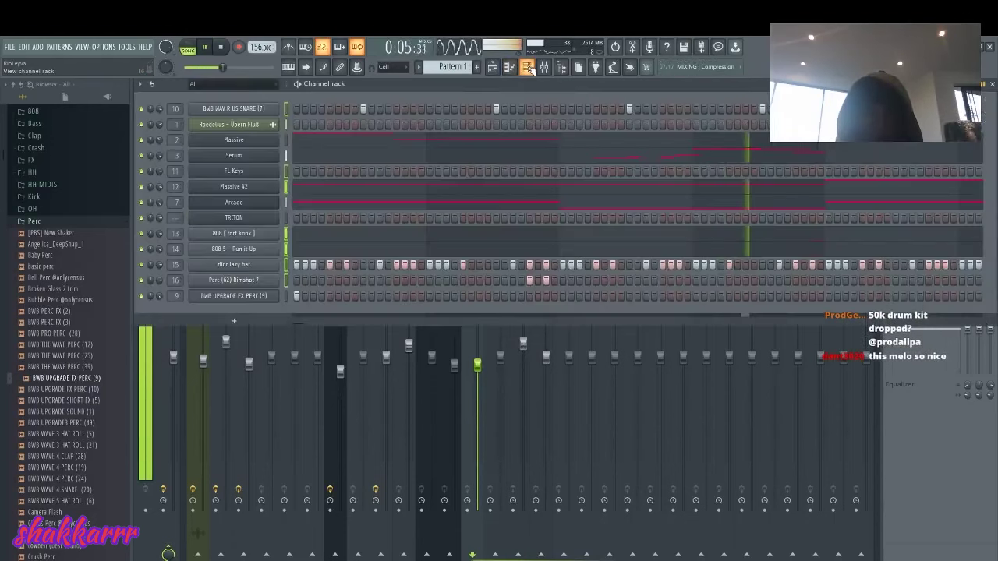
click(528, 68)
drag(523, 356, 501, 352)
click(473, 289)
click(495, 290)
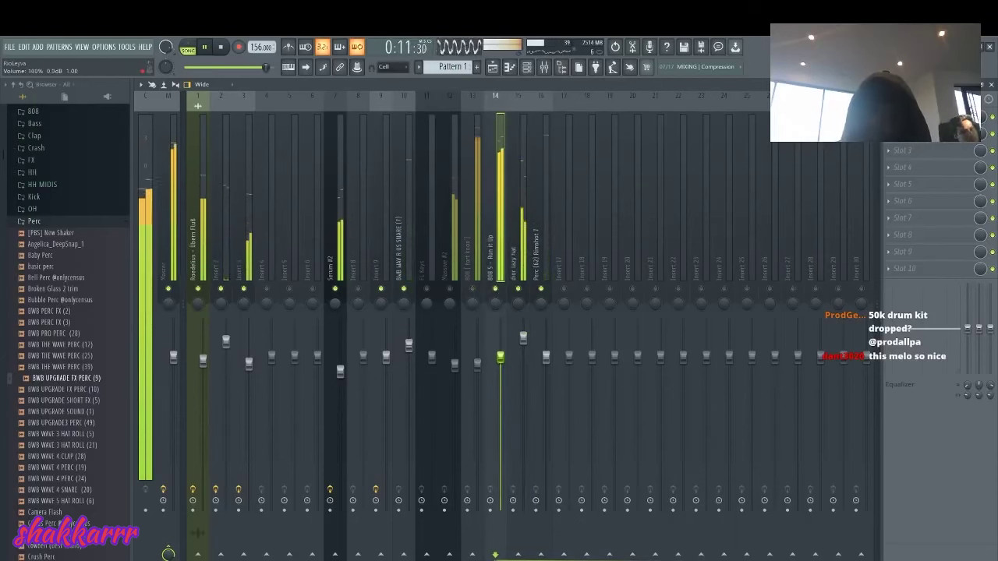
Step: Examine the dior lazy hat channel's notes in the piano roll during playback
click(528, 68)
right_click(276, 262)
click(322, 266)
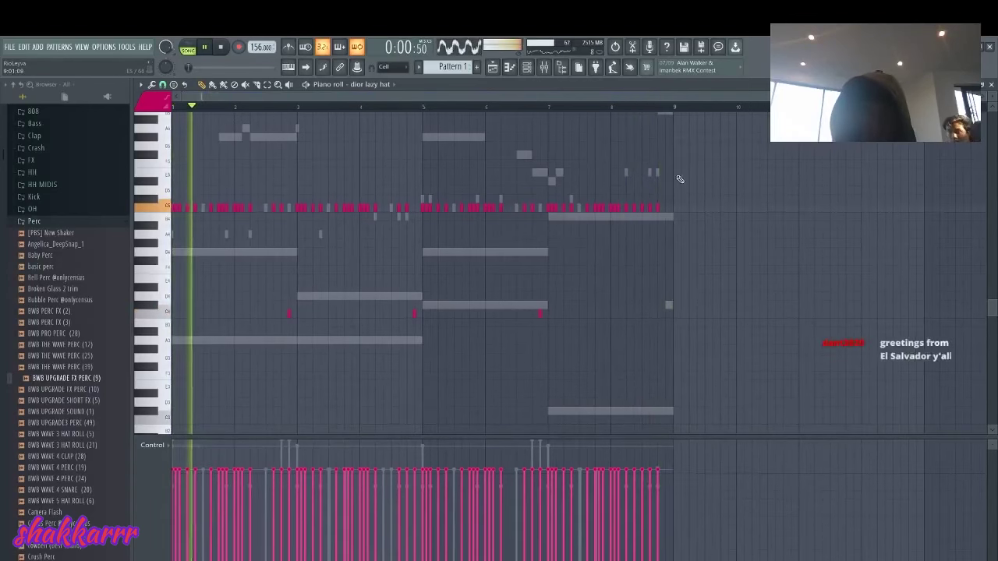
key(space)
Step: Split Pattern 1 by channel and place the resulting patterns on playlist tracks 4 to 13 from bar 1
click(495, 68)
click(419, 68)
click(484, 217)
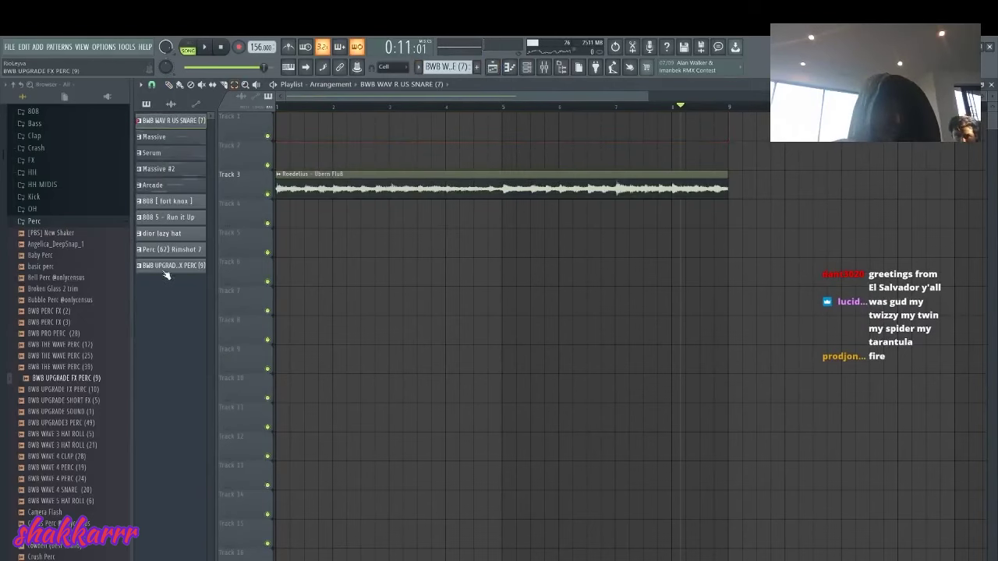
drag(167, 129, 281, 211)
drag(741, 301, 764, 377)
key(e)
key(Delete)
Step: Duplicate all playlist clips five times so the eight-bar section repeats six times in a row
key(ctrl+a)
key(ctrl+b)
key(ctrl+b)
key(ctrl+b)
key(ctrl+b)
key(ctrl+b)
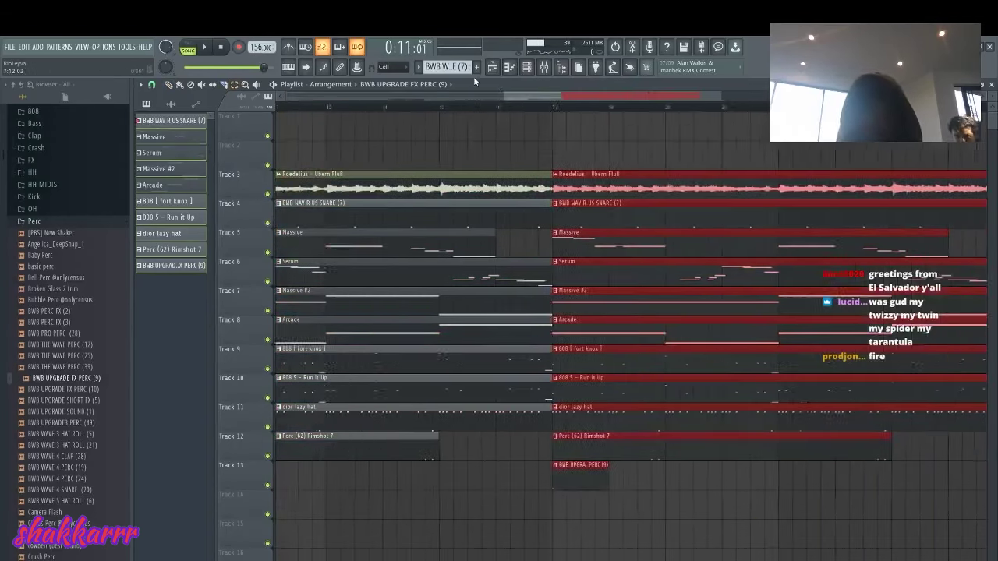
scroll(689, 97, down, 5)
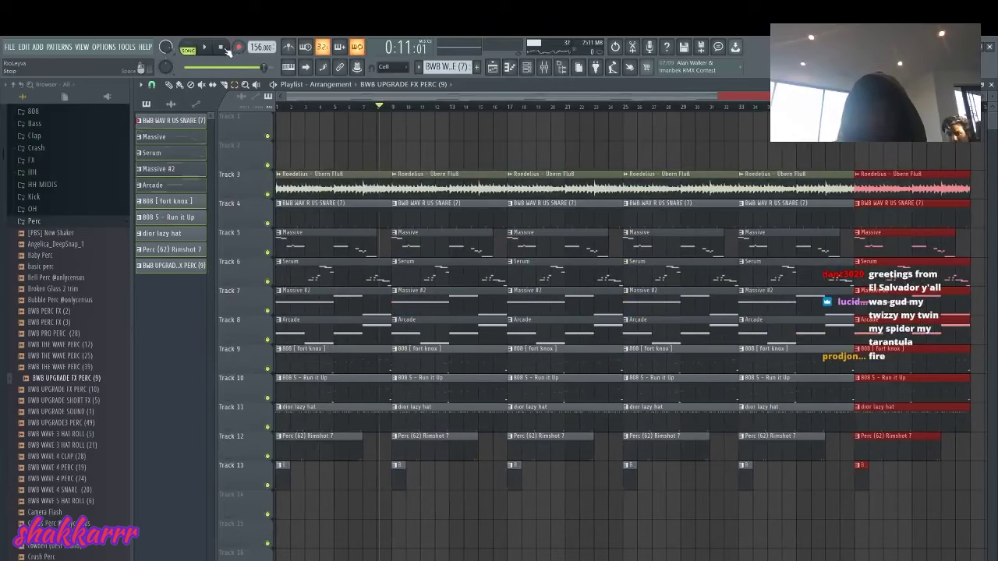
Step: Clear the first eight bars of everything but the Roedelius sample and Massive #2, and trim Massive #2 to start at bar 5
click(536, 70)
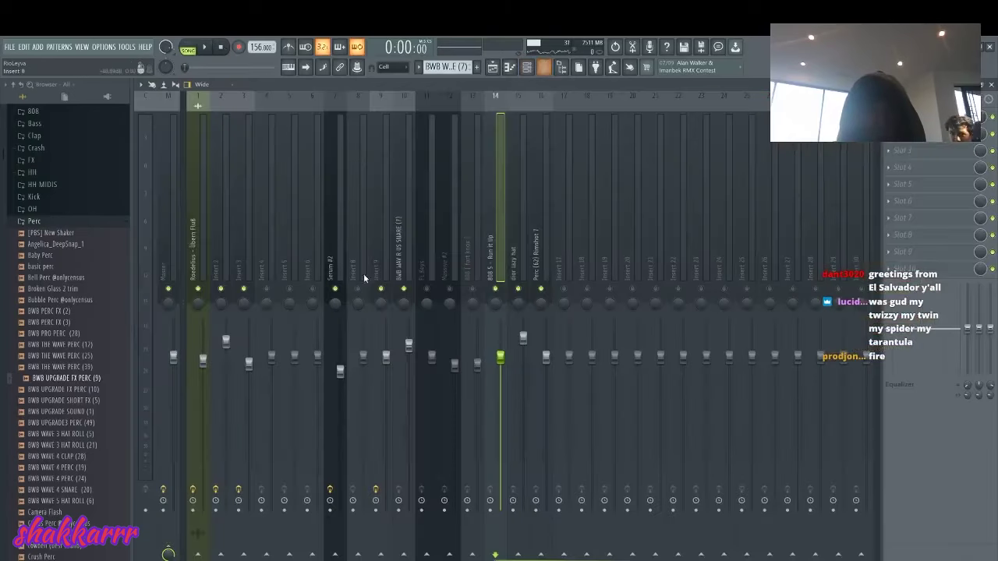
click(492, 67)
drag(315, 505, 247, 324)
key(Delete)
drag(314, 275, 307, 217)
key(Delete)
key(space)
key(space)
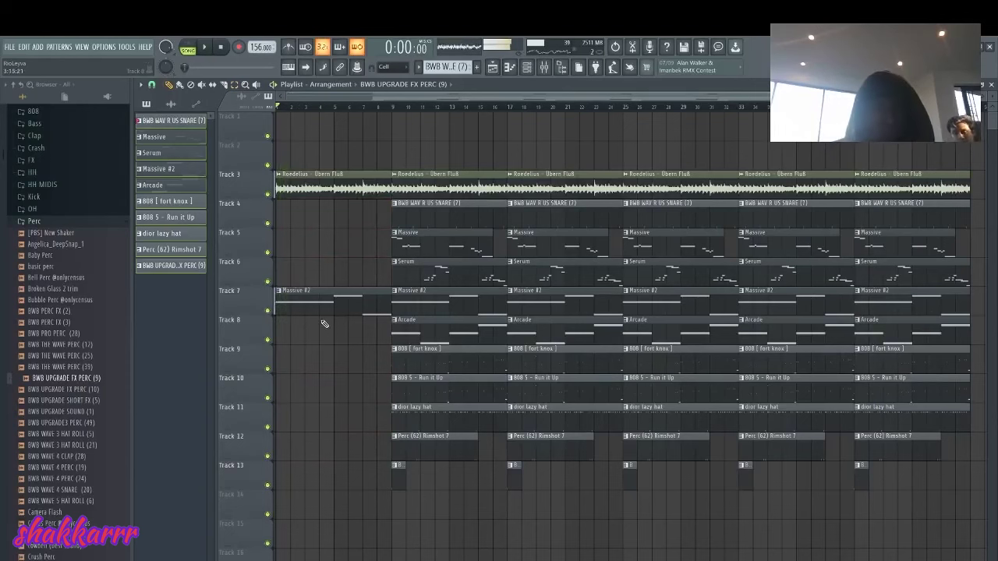
key(space)
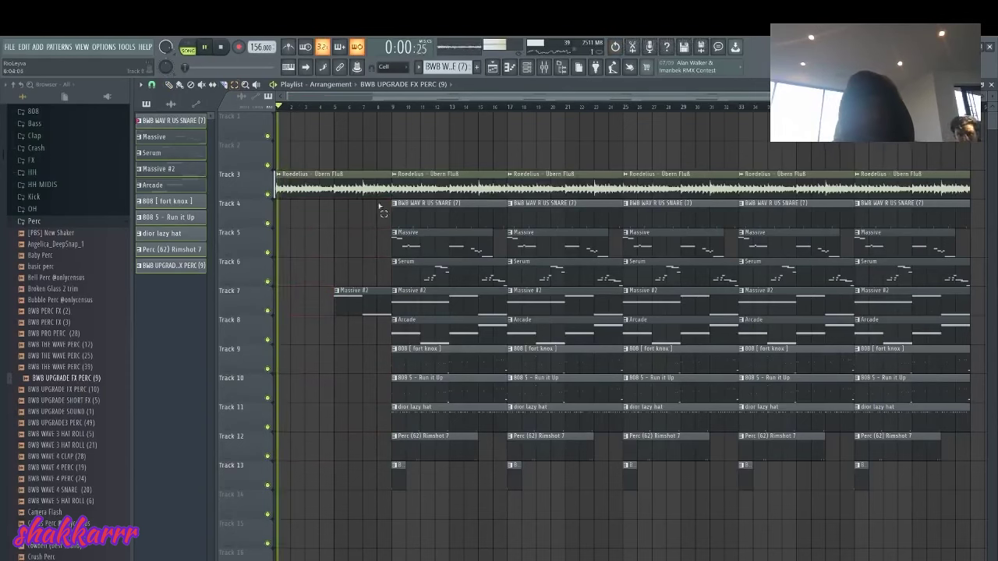
Step: Create an automation clip for the mix level of the Roedelius track's Fruity Parametric EQ 2 on playlist track 1
key(F9)
click(201, 222)
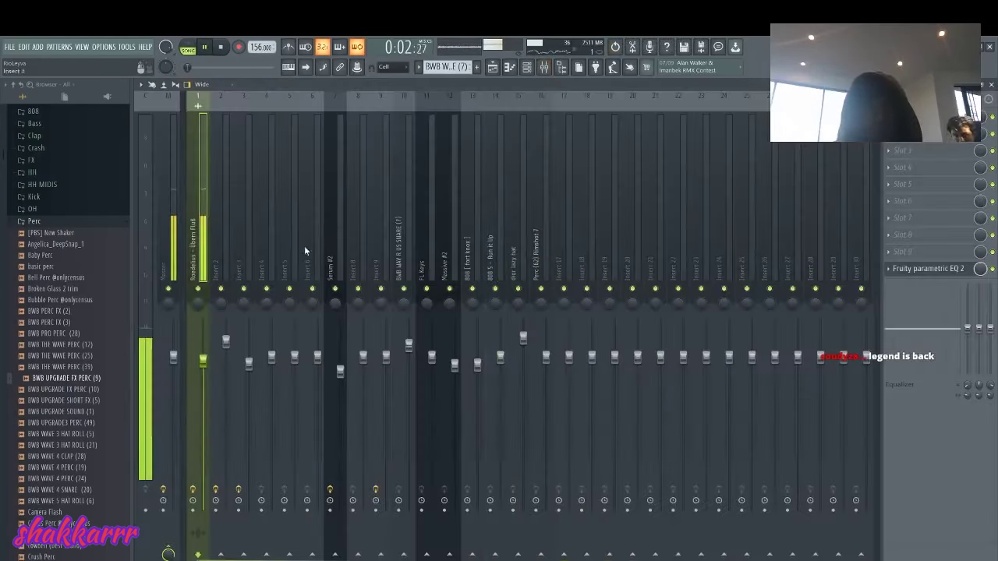
right_click(978, 273)
click(953, 348)
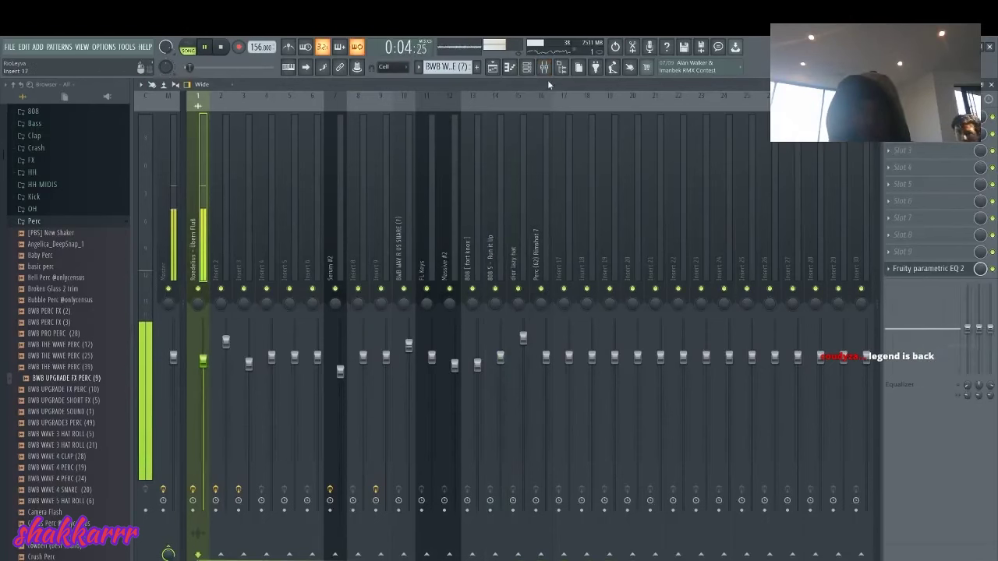
click(501, 68)
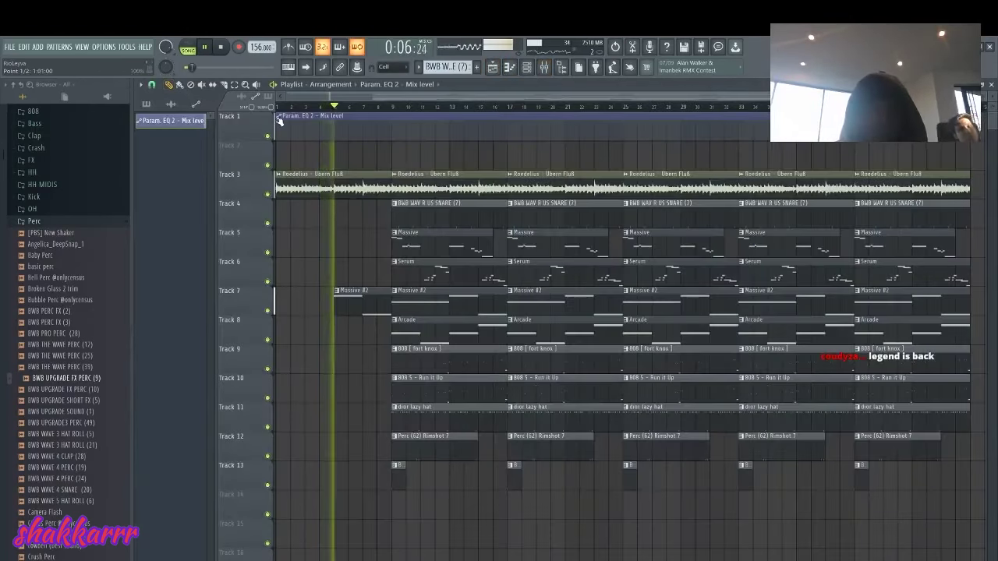
key(space)
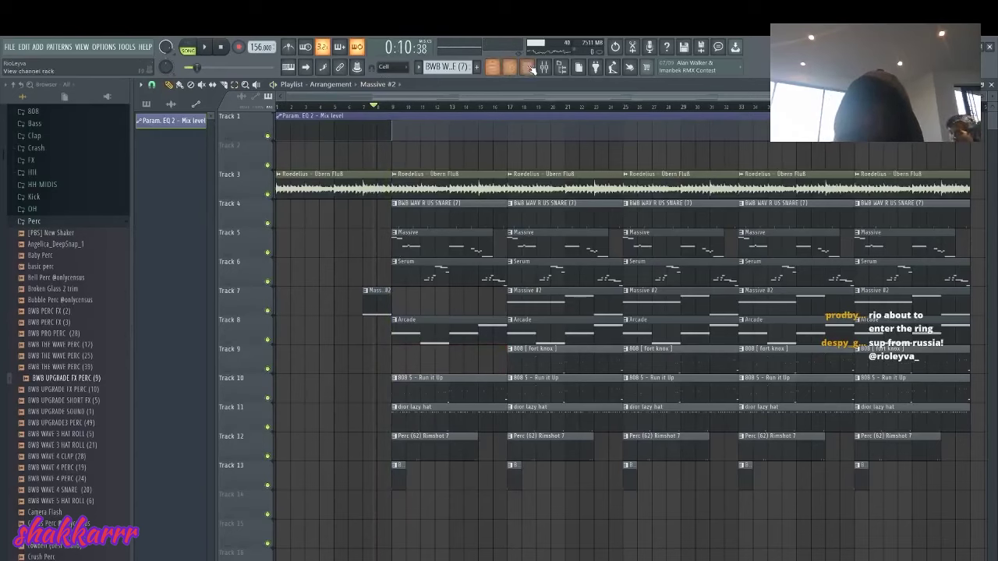
Step: Add Looperator to slot 5 of the Master track and clear its Loop, Env and Filter steps
click(528, 67)
click(932, 187)
mouse_move(896, 197)
mouse_move(829, 211)
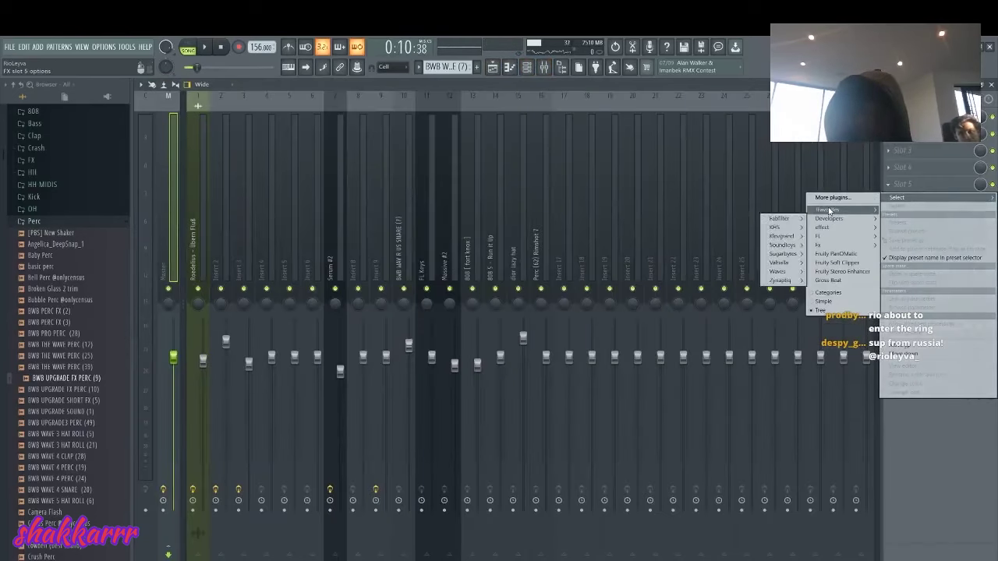
mouse_move(783, 253)
click(768, 378)
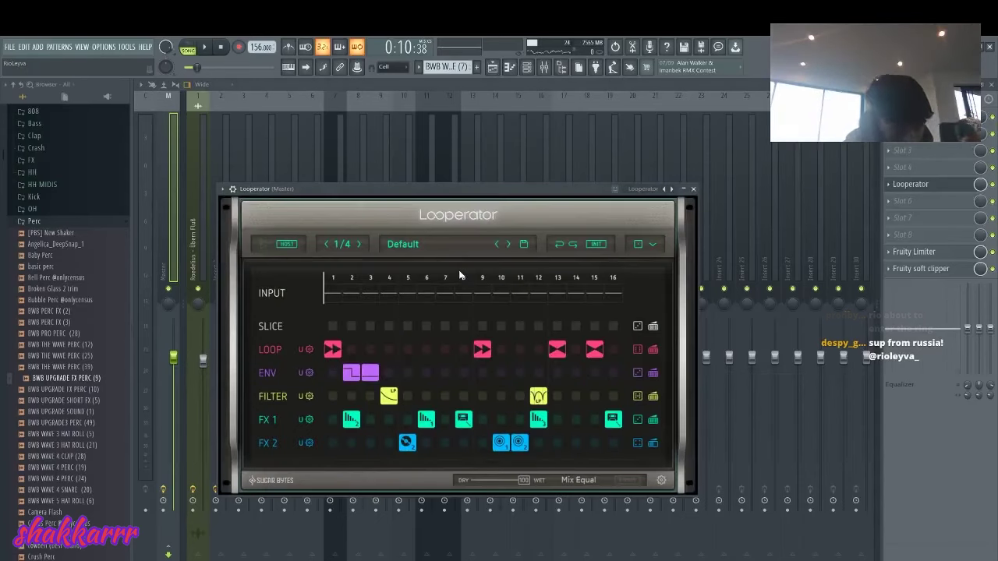
drag(596, 350, 403, 355)
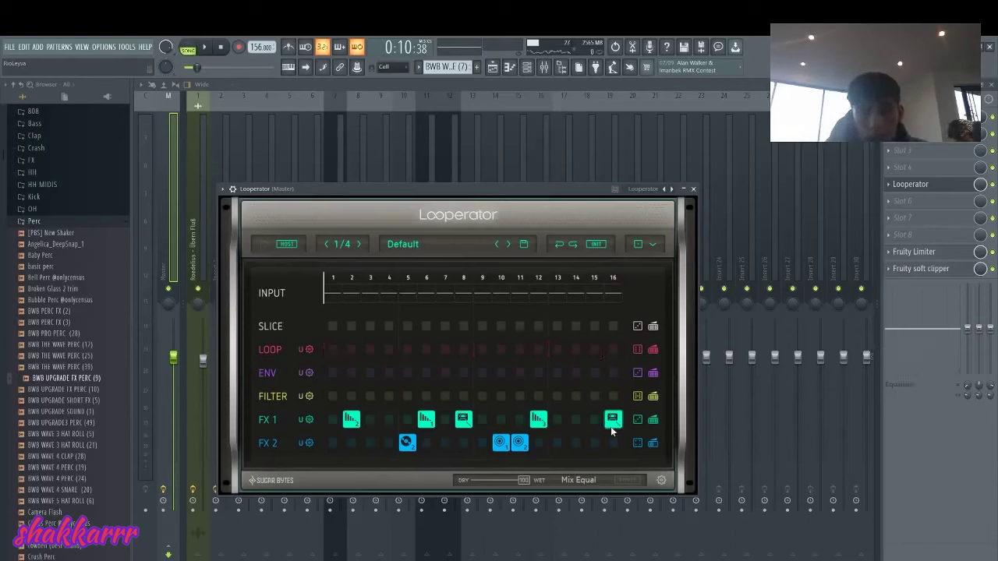
Step: Create an automation clip for Looperator's mix level on playlist track 2
right_click(980, 185)
click(950, 253)
click(492, 68)
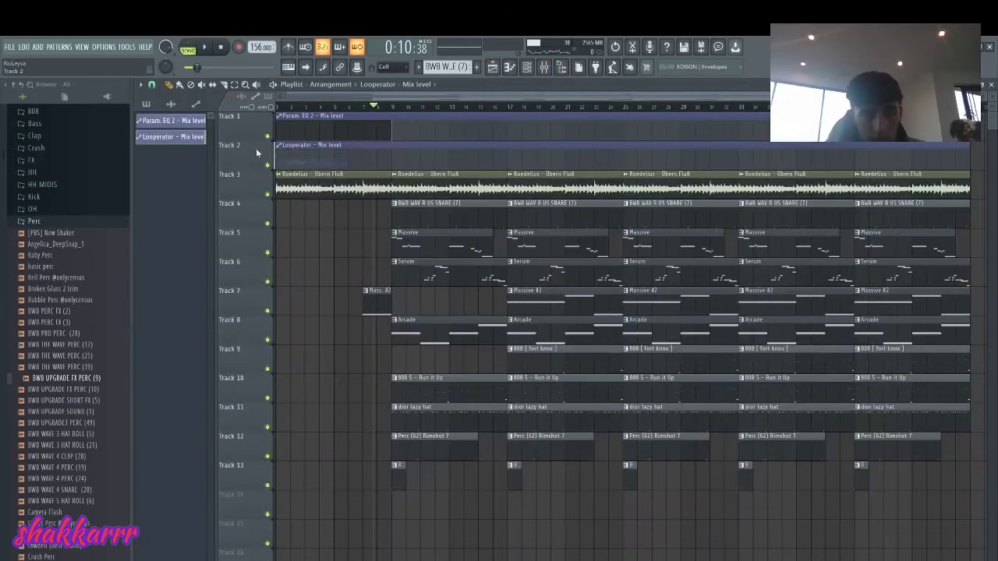
Step: Shape the Looperator mix-level automation so the effect is active only during bar 8, and play back the transition
drag(279, 150, 276, 217)
right_click(377, 167)
right_click(375, 154)
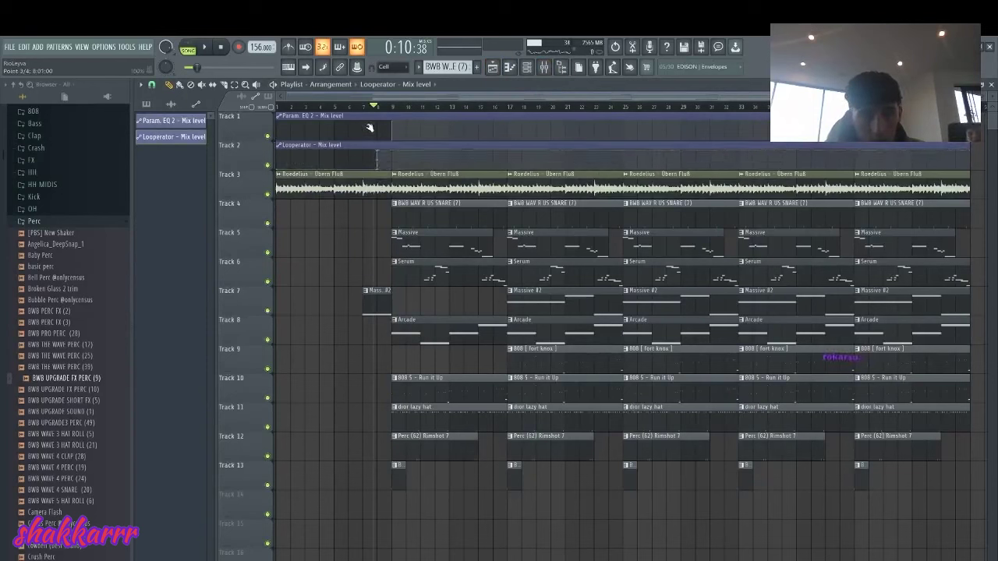
right_click(392, 156)
key(space)
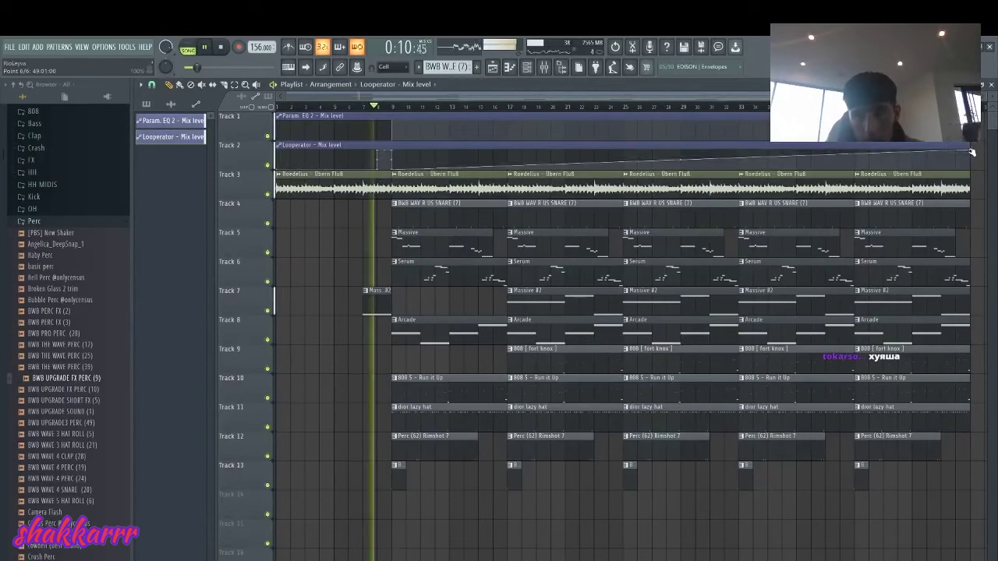
right_click(949, 161)
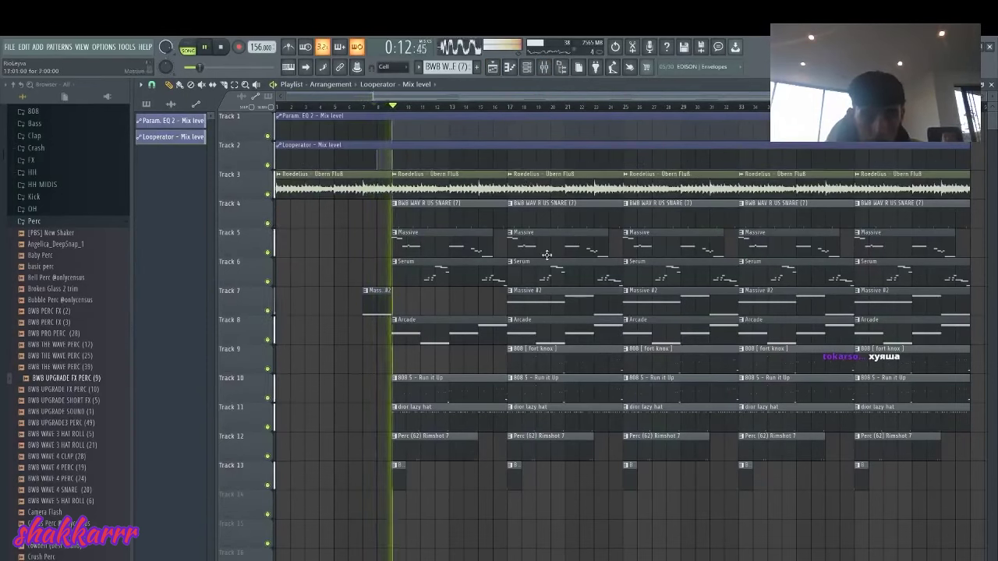
key(space)
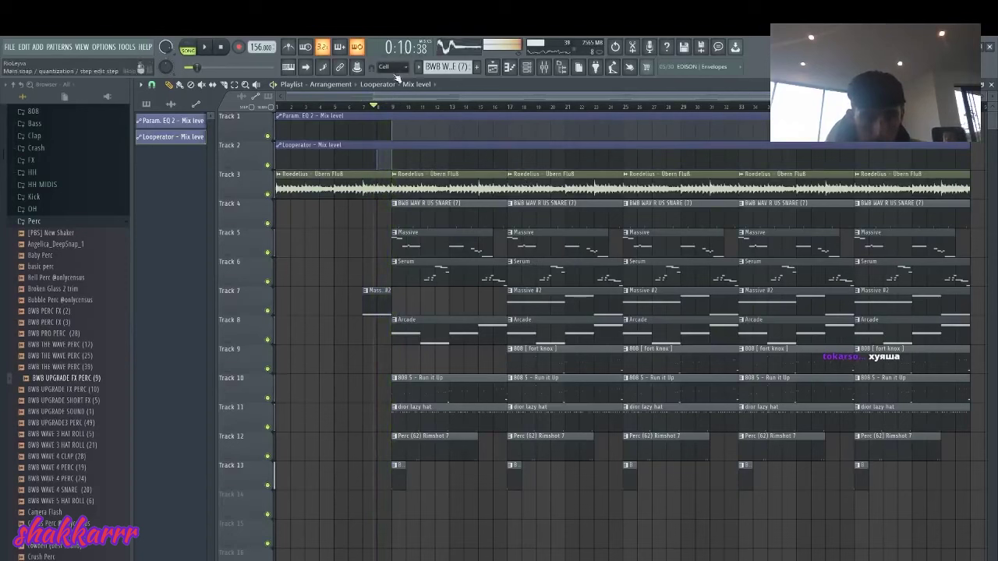
Step: Remove the Massive clip from bars 9 to 16 and play the section
right_click(443, 242)
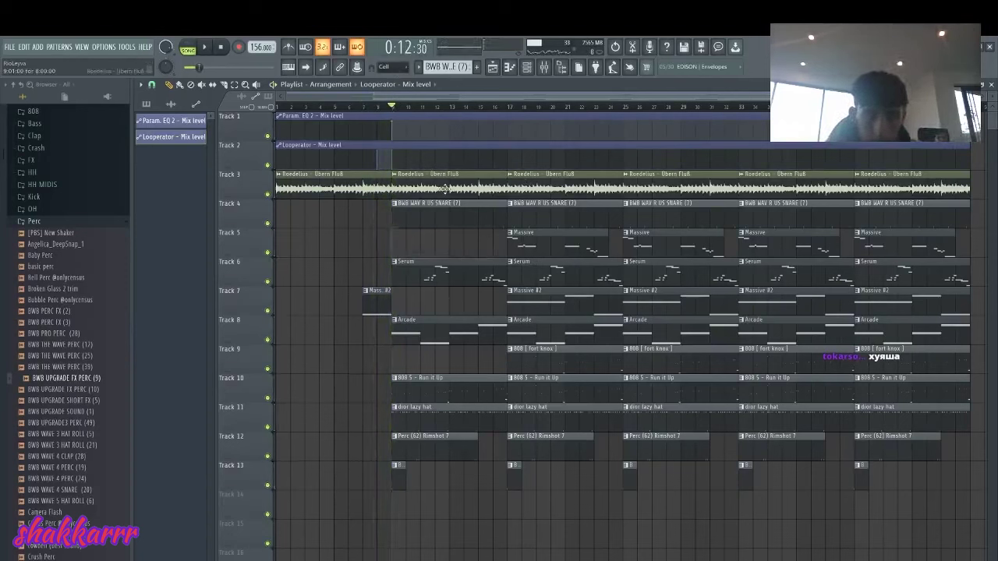
key(space)
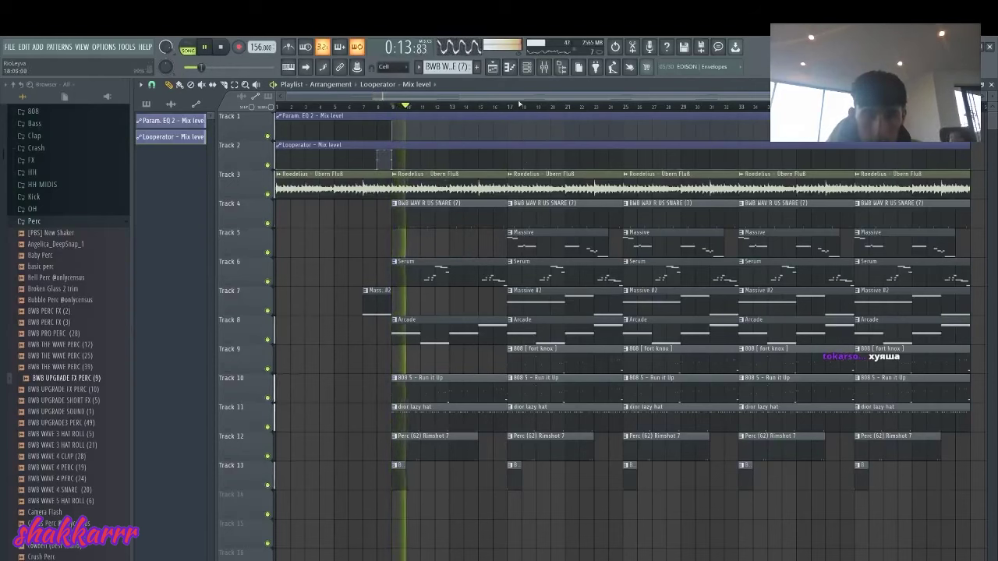
Step: Lower the snare and Insert 2 mixer faders slightly during playback
click(546, 66)
click(407, 233)
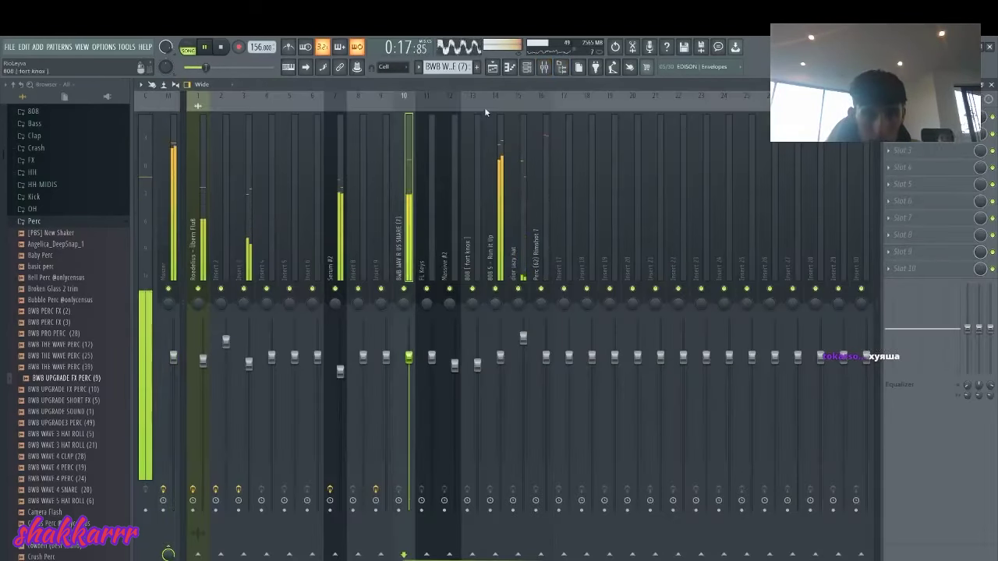
click(494, 67)
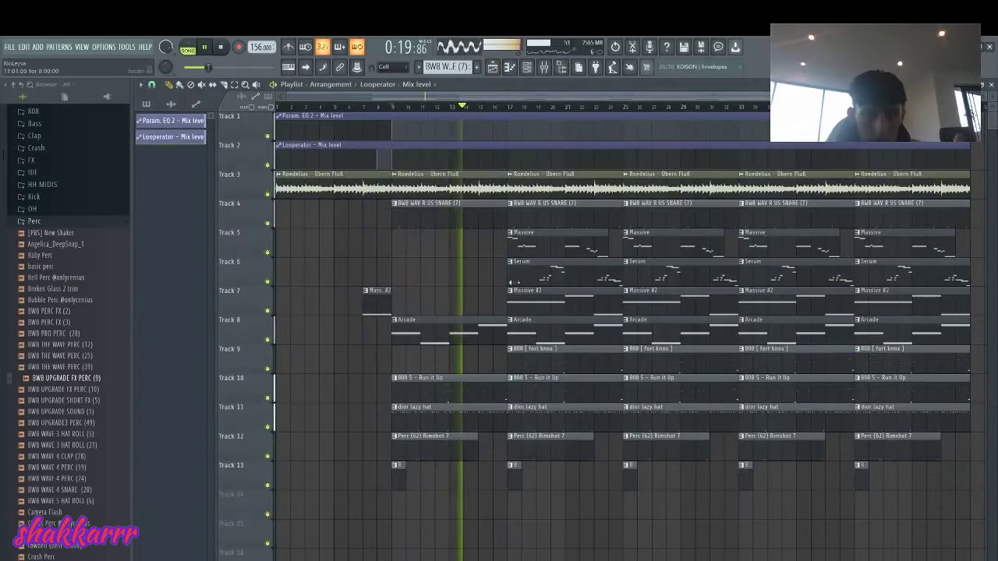
click(545, 67)
drag(236, 246, 227, 255)
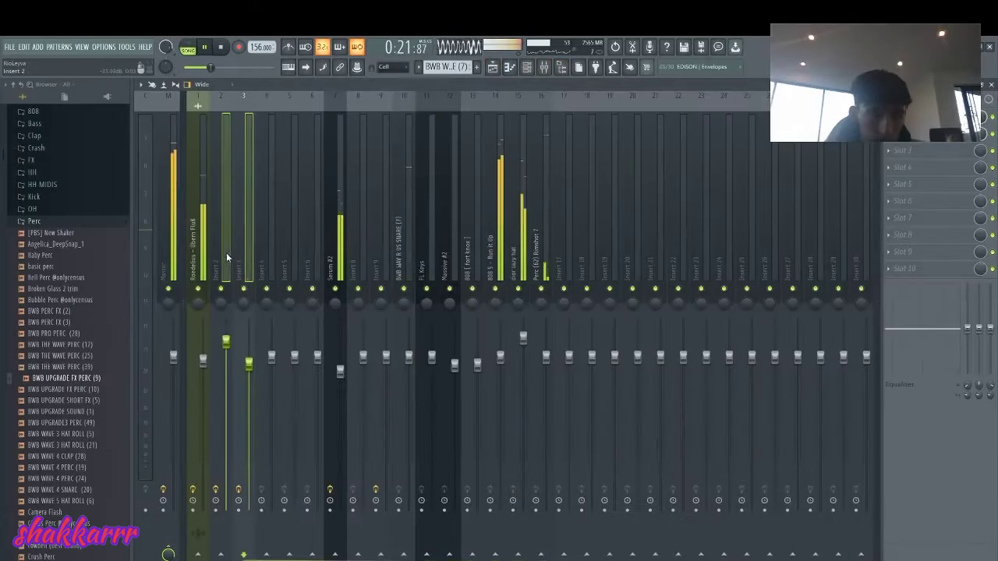
drag(231, 342, 231, 352)
Step: Remove the 808 fort knox clip at bar 17 and the 808 5 clip at bar 25, and trim the next fort knox clip to start at bar 27
click(492, 68)
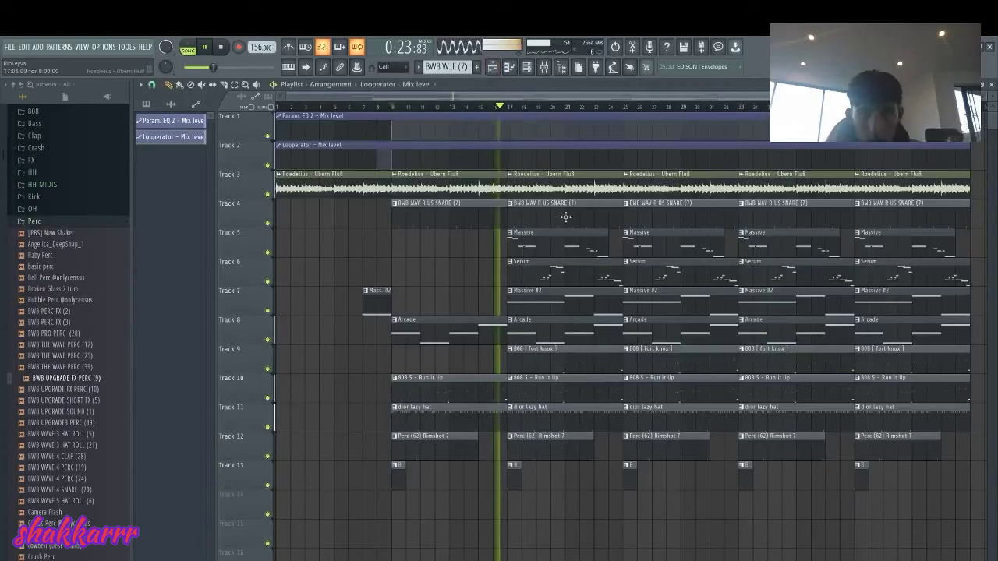
right_click(555, 367)
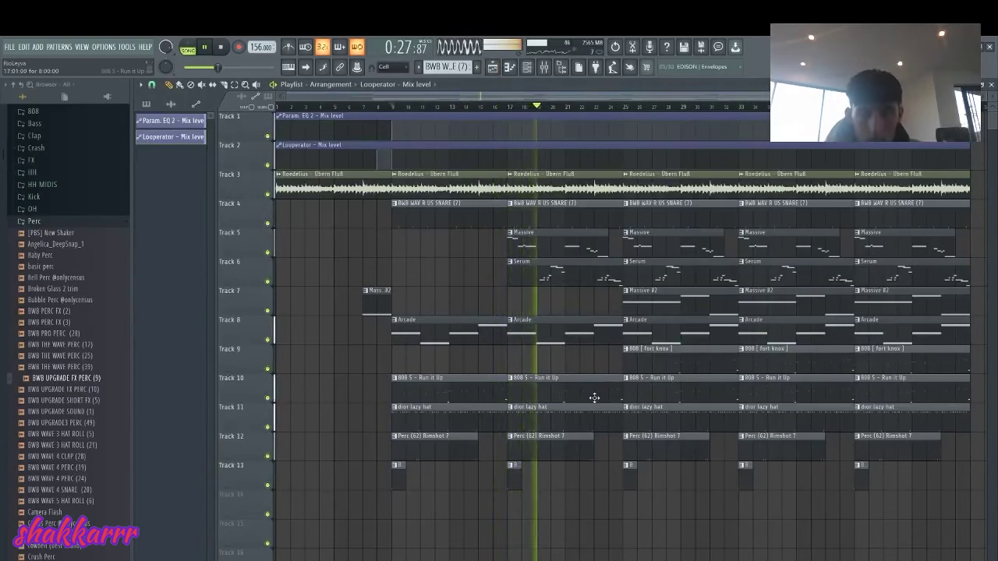
right_click(644, 383)
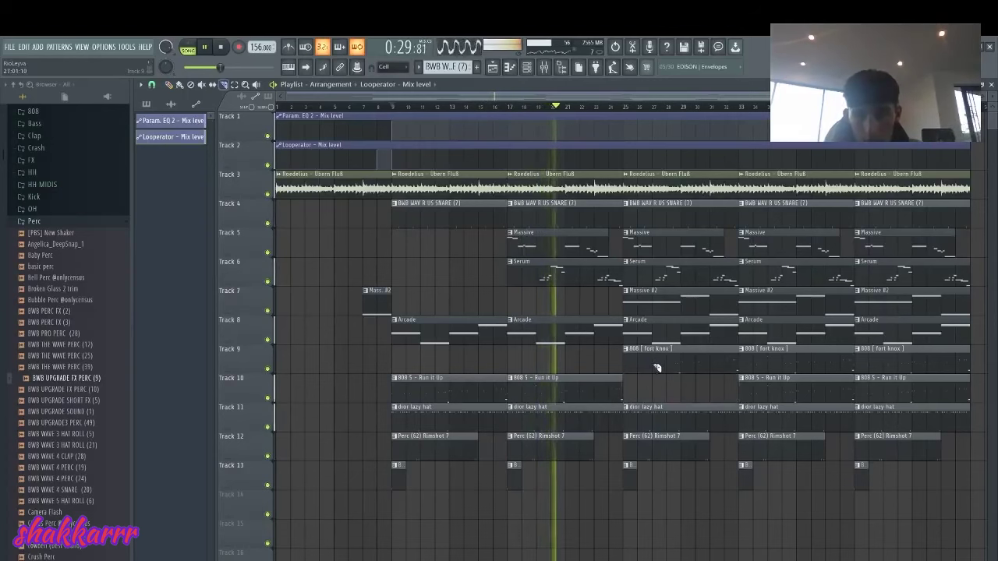
drag(624, 350, 653, 350)
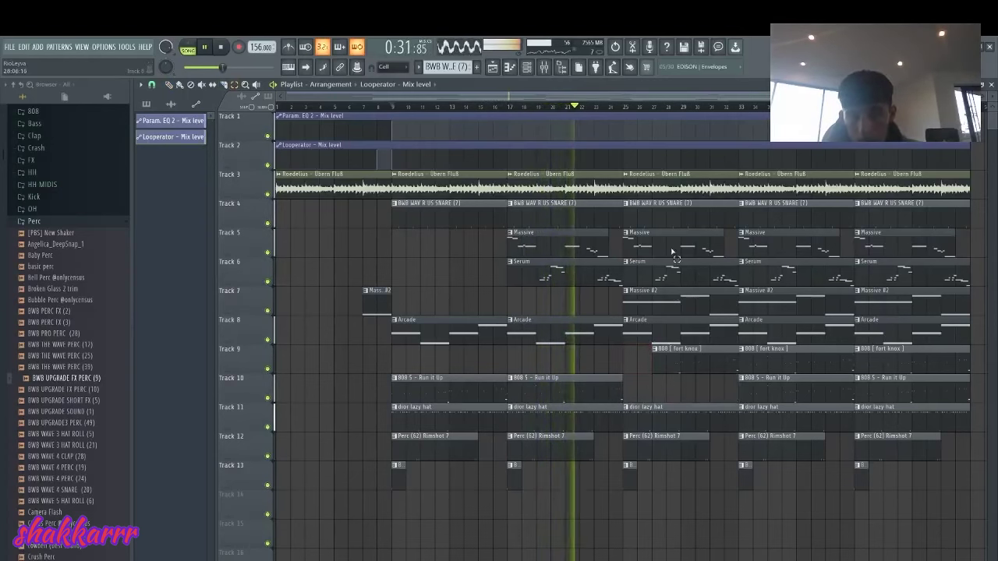
Step: Remove the Massive, Serum and Roedelius clips from bars 25 to 32, keeping only the first two bars of Massive #2 there
drag(669, 236, 668, 269)
key(Delete)
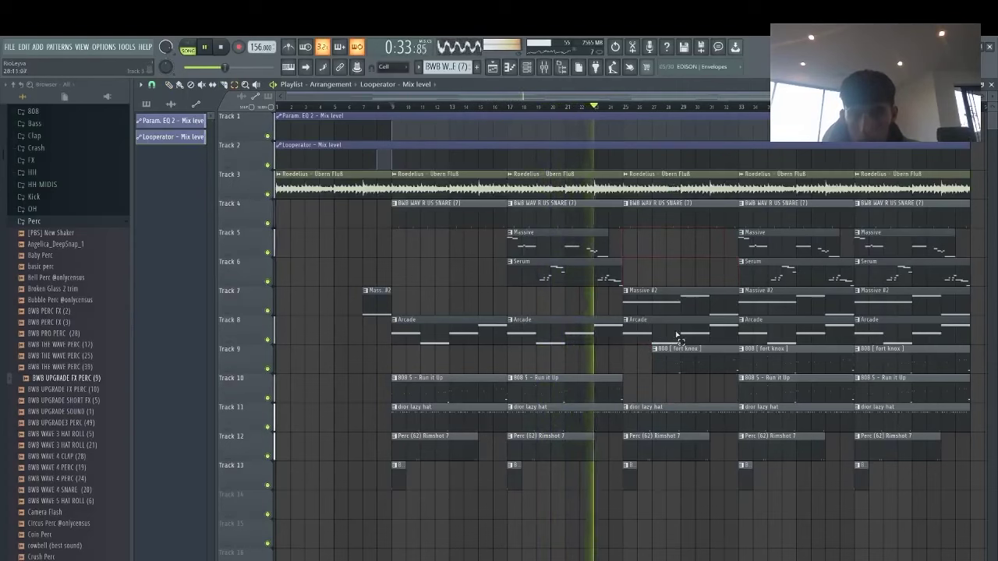
drag(653, 287, 664, 319)
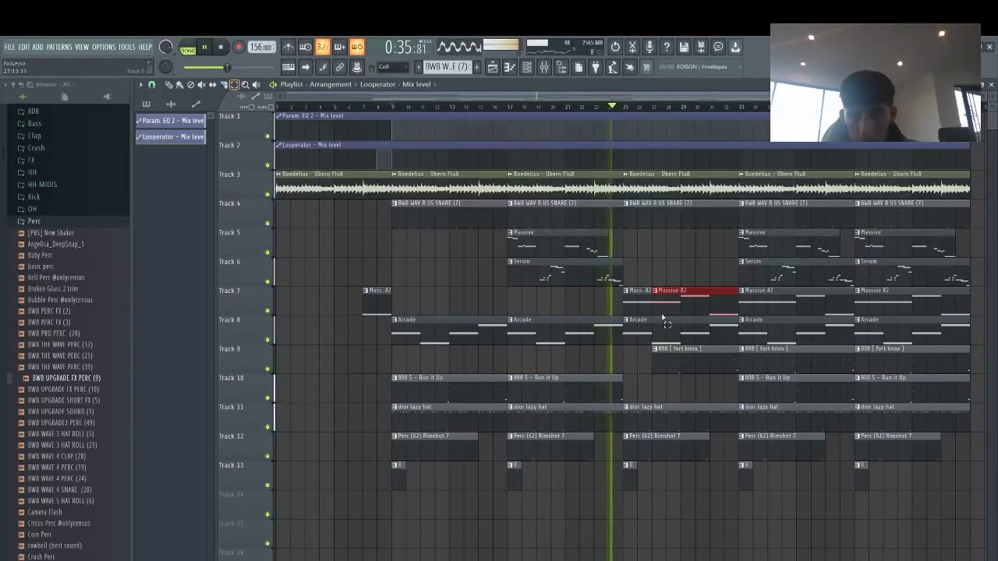
key(Delete)
click(658, 195)
key(Delete)
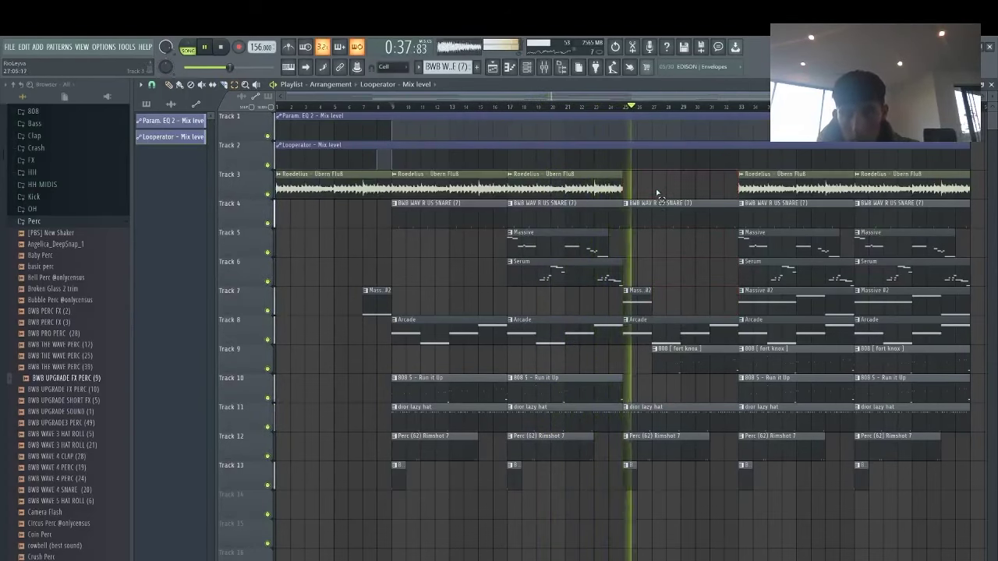
Step: Remove the Massive #2 clip at bar 25 and extend the 808 fort knox clip back to start at bar 25
right_click(649, 304)
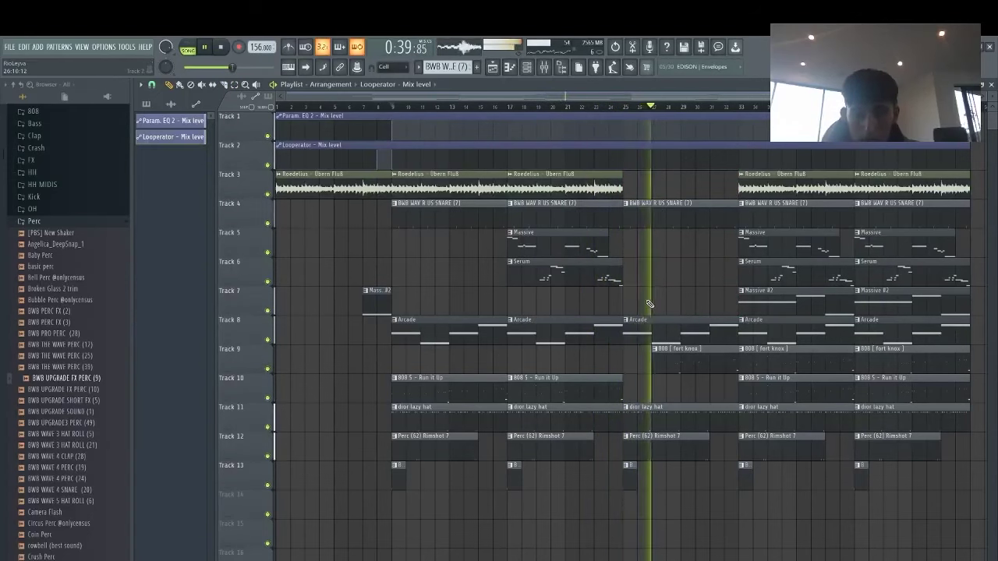
click(627, 107)
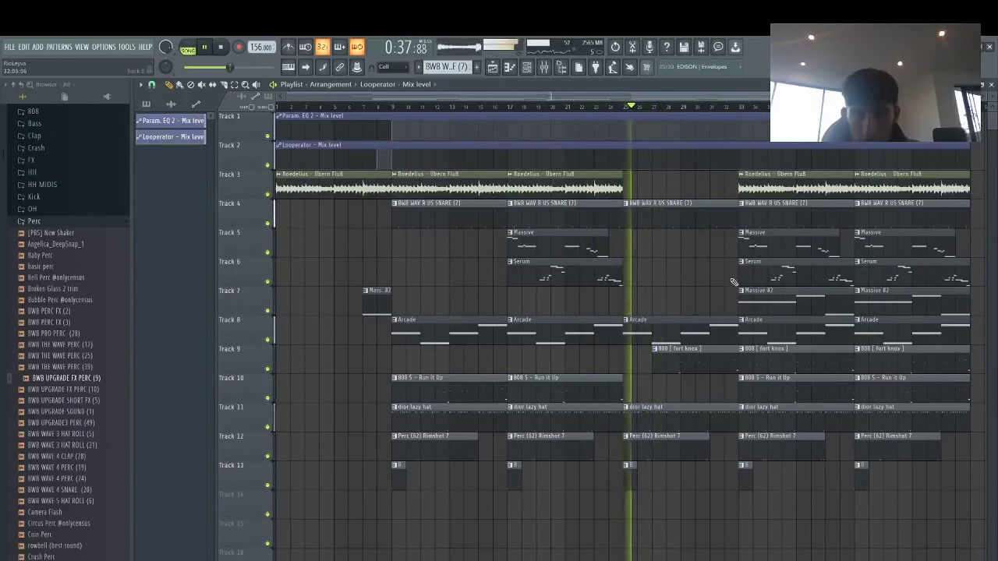
drag(654, 367, 612, 357)
Step: Trim the snare and dior lazy hat clips at bar 25 to start at bar 26, and play the section
key(space)
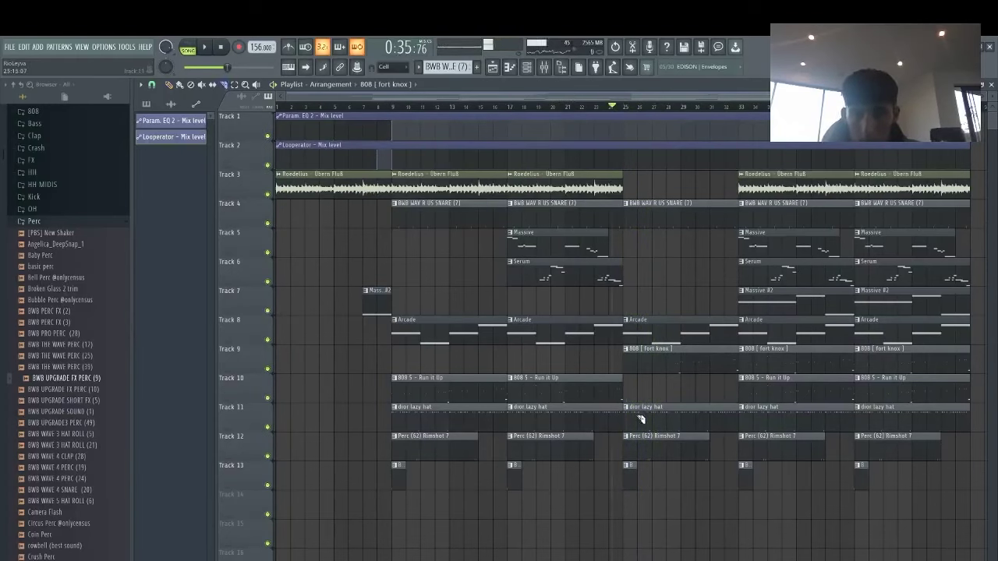
key(space)
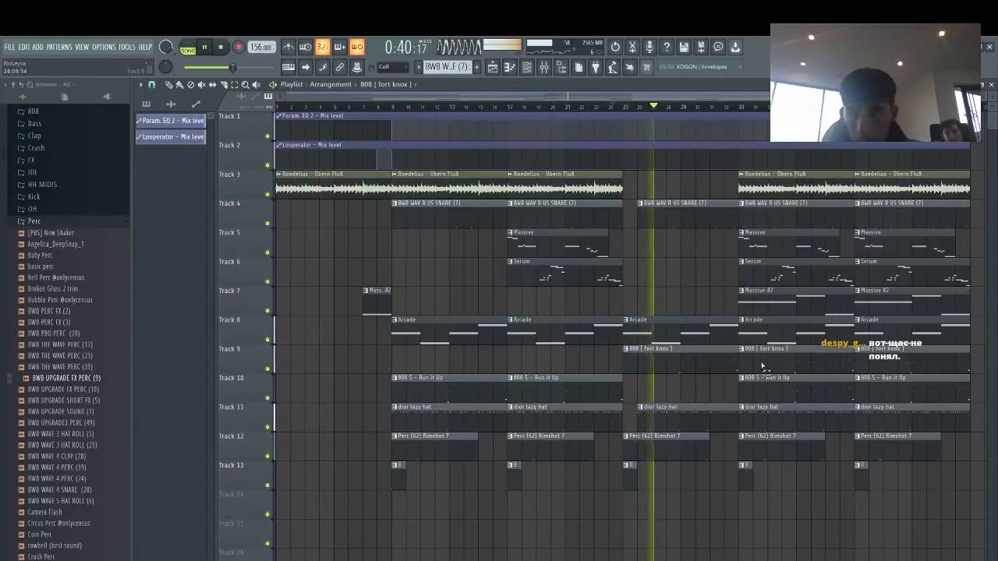
Step: Remove the 808 5, Massive #2 and Arcade clips from bars 33 to 40
click(785, 363)
click(785, 392)
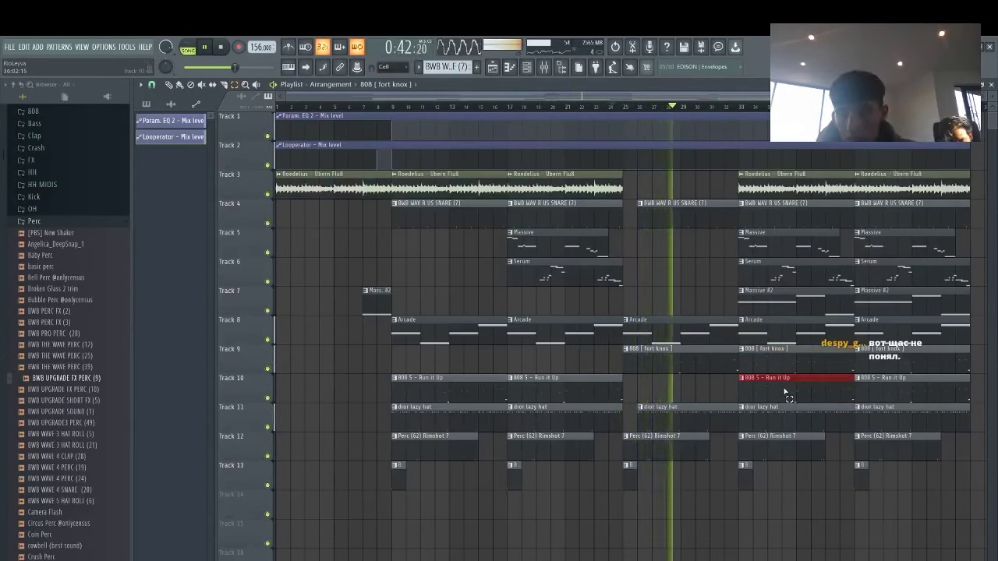
key(Delete)
drag(781, 321, 784, 303)
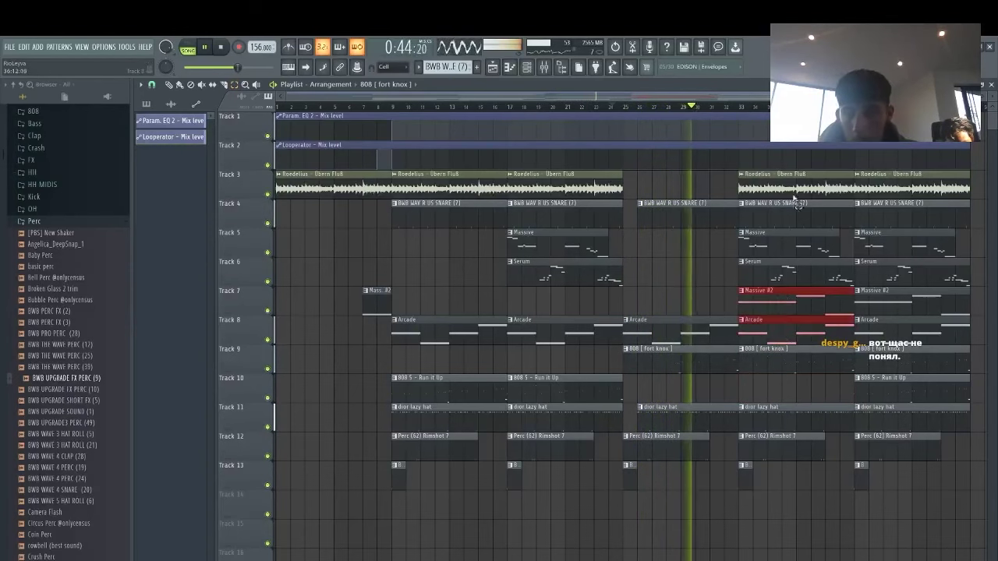
key(Delete)
Step: Fill bars 25 to 32 with a copy of the Roedelius clip and remove the sample from bars 33 to 40
click(784, 179)
click(605, 181)
key(ctrl+b)
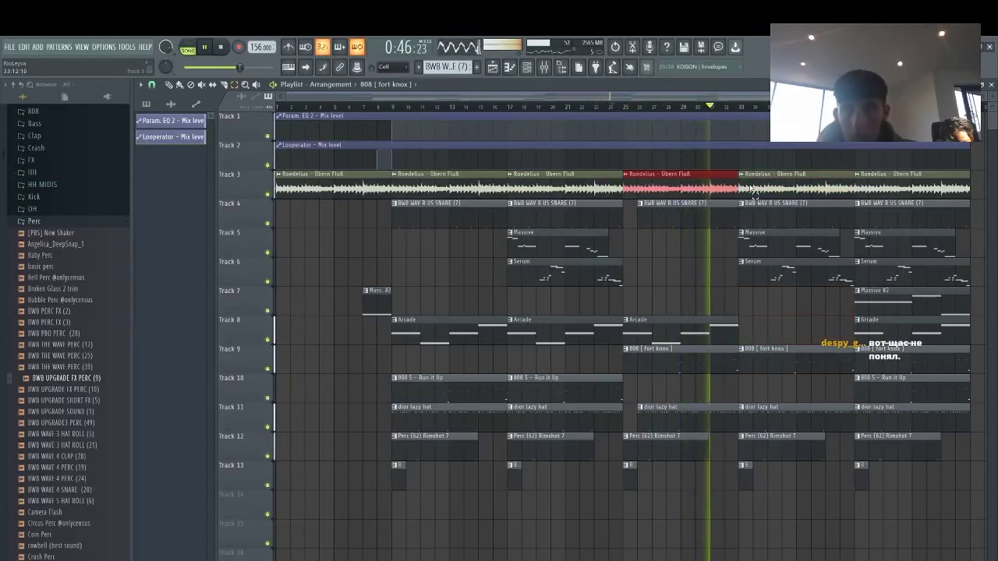
key(ctrl+b)
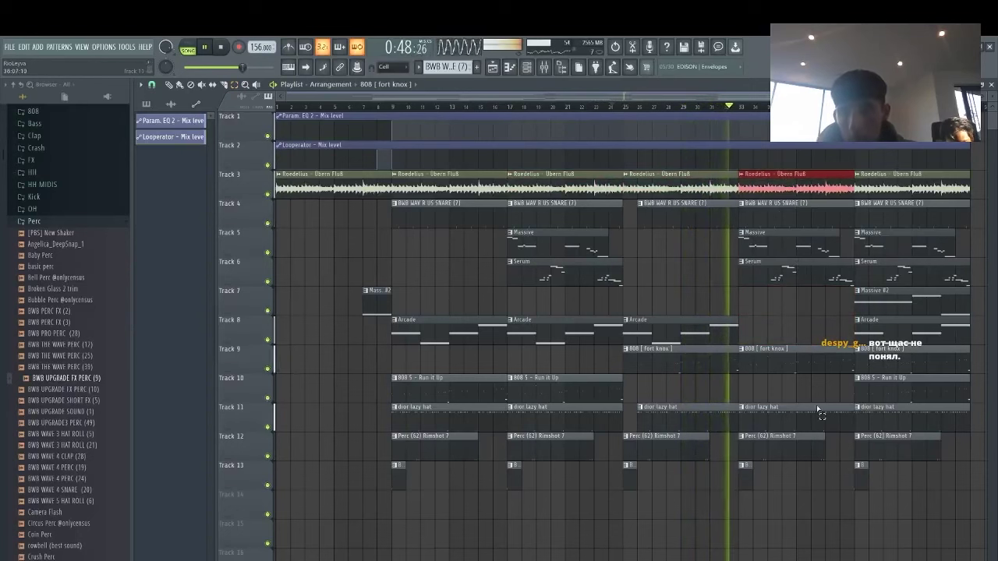
key(Delete)
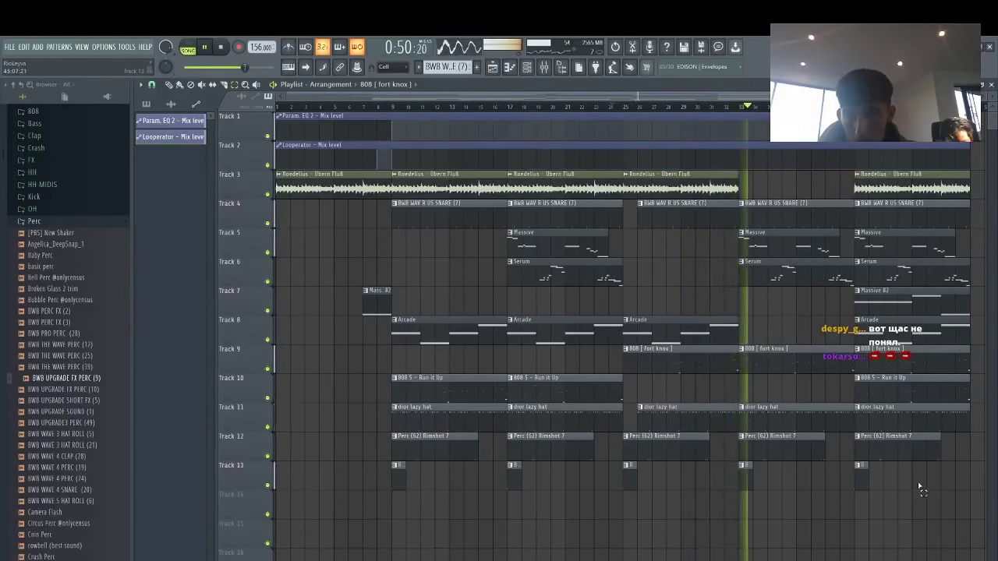
Step: Delete all pattern and sample clips from bar 41 onward and cut the two automation clips to end at bar 41
drag(917, 486, 855, 171)
key(Delete)
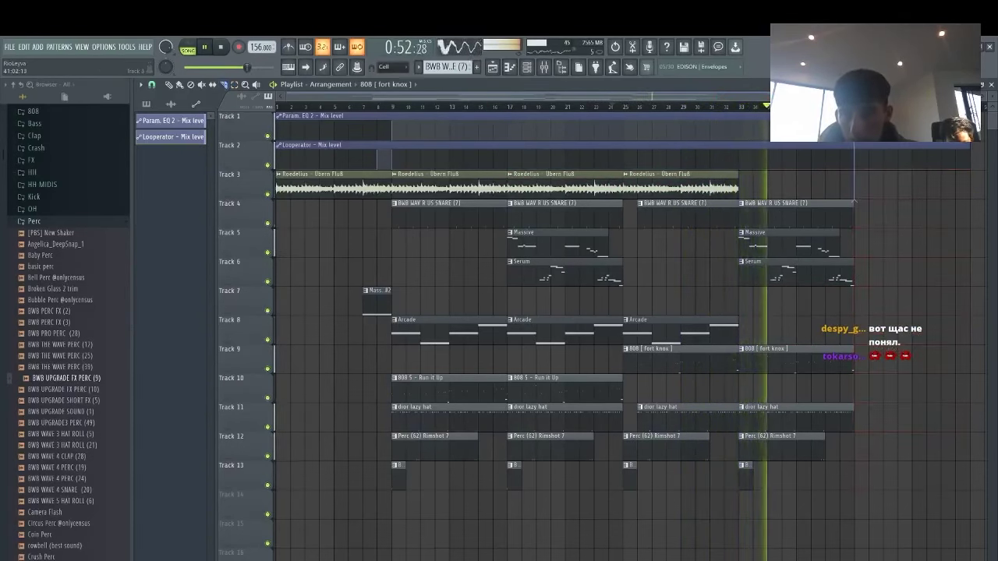
Step: Place an Arcade clip at bars 33 to 40 and remove the one at bars 25 to 32
click(682, 340)
key(ctrl+b)
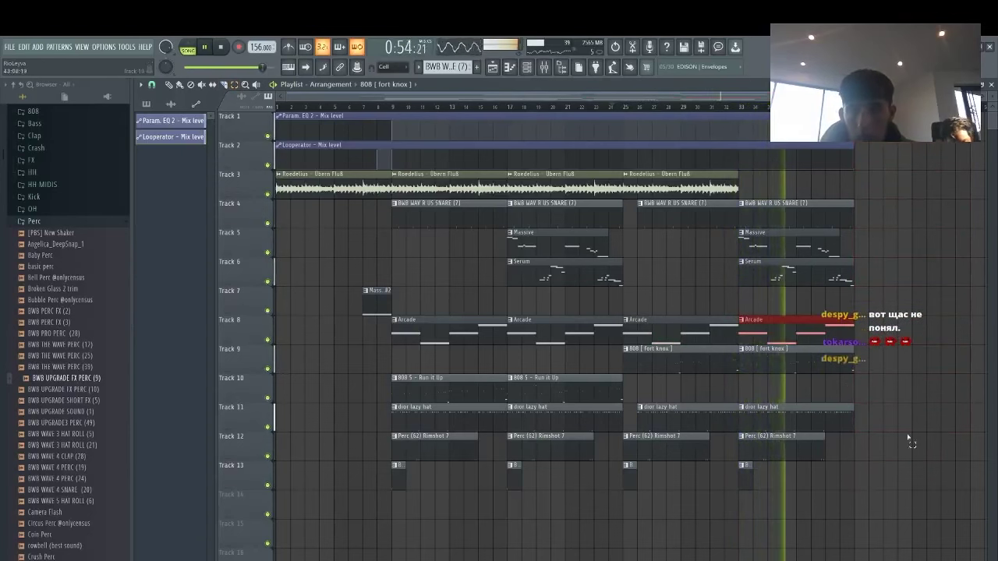
click(886, 496)
click(684, 325)
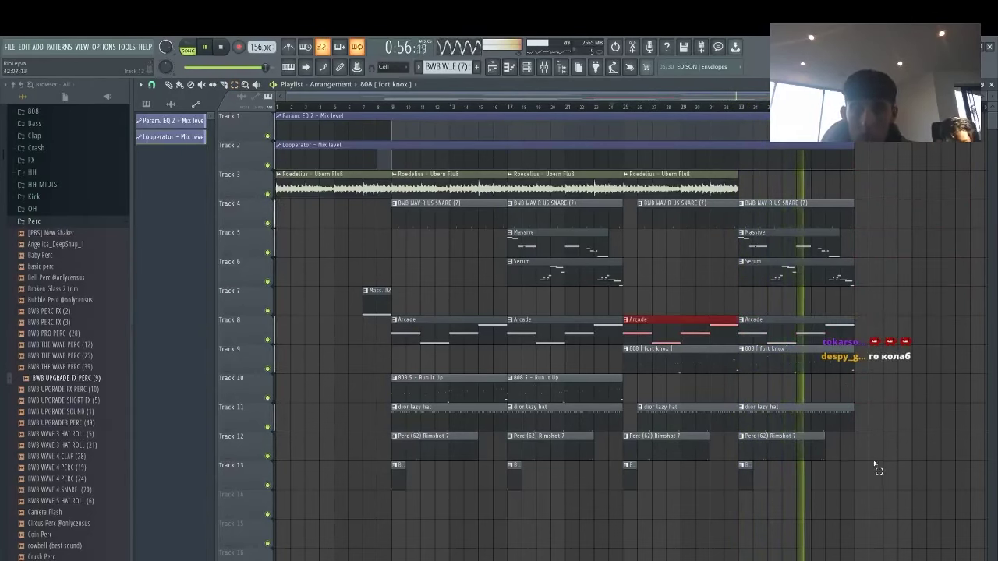
key(Delete)
Step: Select the whole 40-bar arrangement and duplicate it twice so the song runs through bar 120
drag(876, 489, 276, 113)
key(ctrl+b)
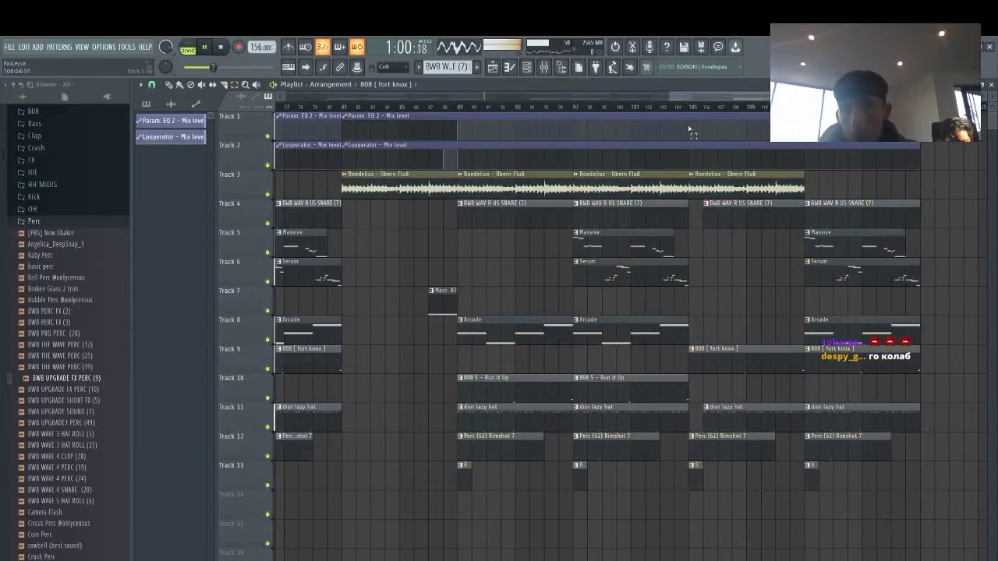
key(ctrl+b)
Step: Arm the Master mixer track for recording and render bars 105 to 120 to an audio clip in the playlist
key(F9)
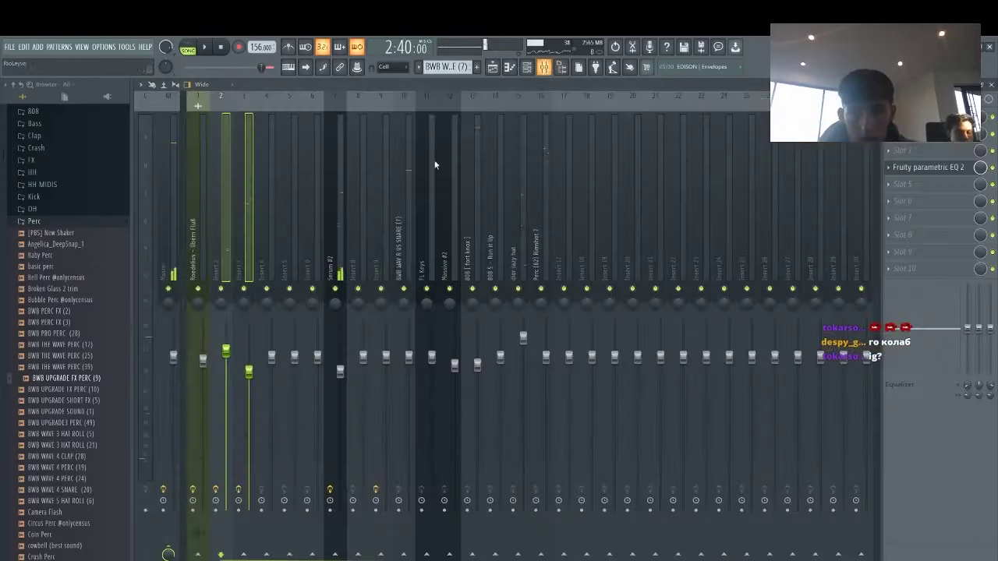
click(162, 512)
key(alt+r)
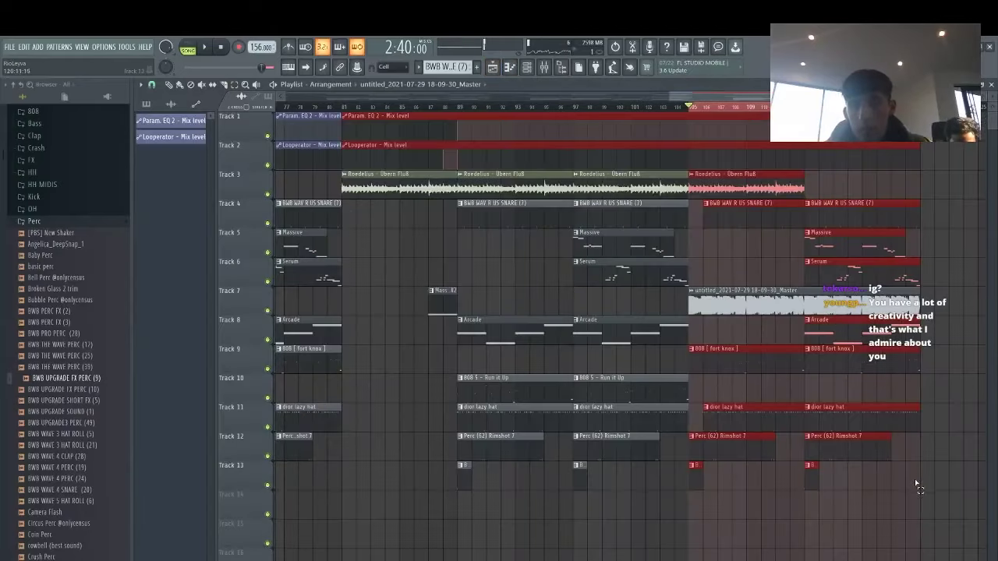
Step: Delete the original pattern and sample clips from bars 105 to 120, keeping the rendered master audio clip
drag(917, 484, 691, 313)
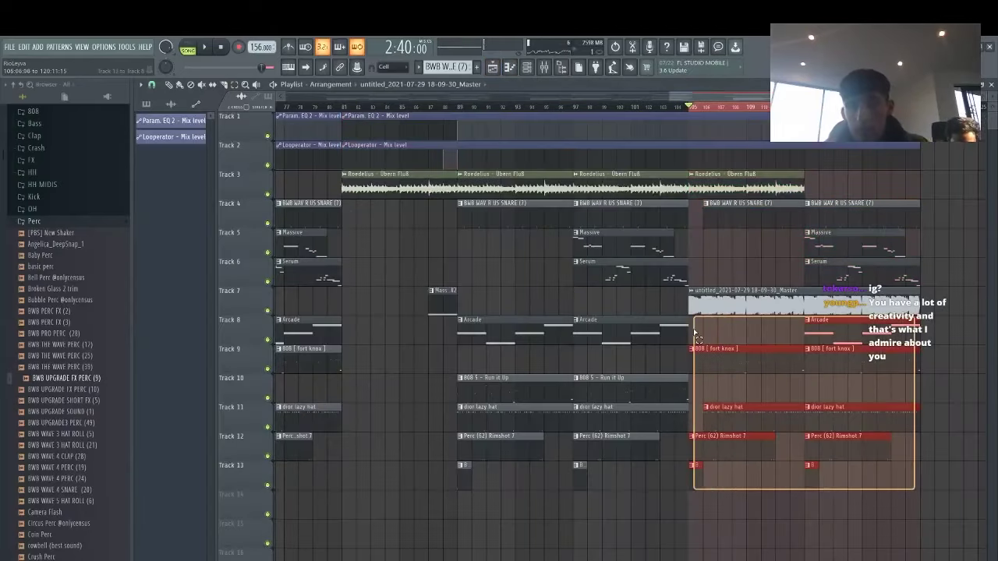
key(Delete)
drag(920, 288, 691, 130)
key(Delete)
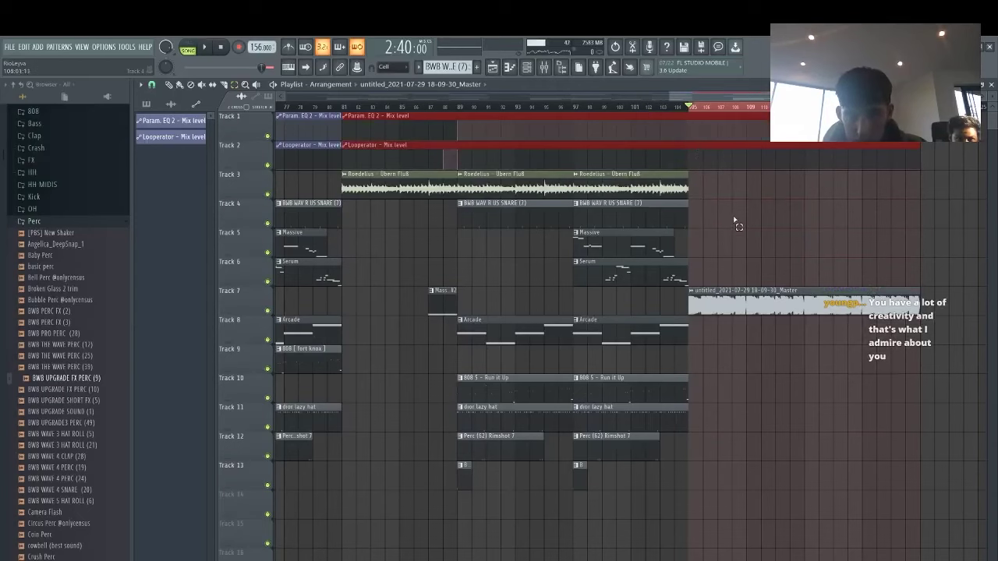
Step: Slice the Param. EQ 2 and Looperator automation clips at bar 105 and delete the parts after it
click(734, 221)
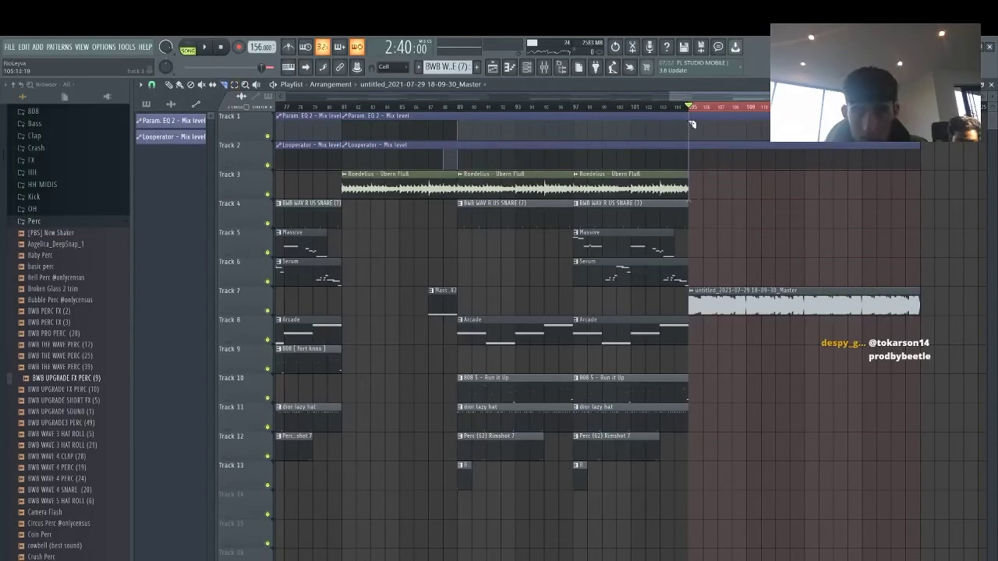
key(ctrl+x)
drag(741, 172, 722, 189)
key(ctrl+z)
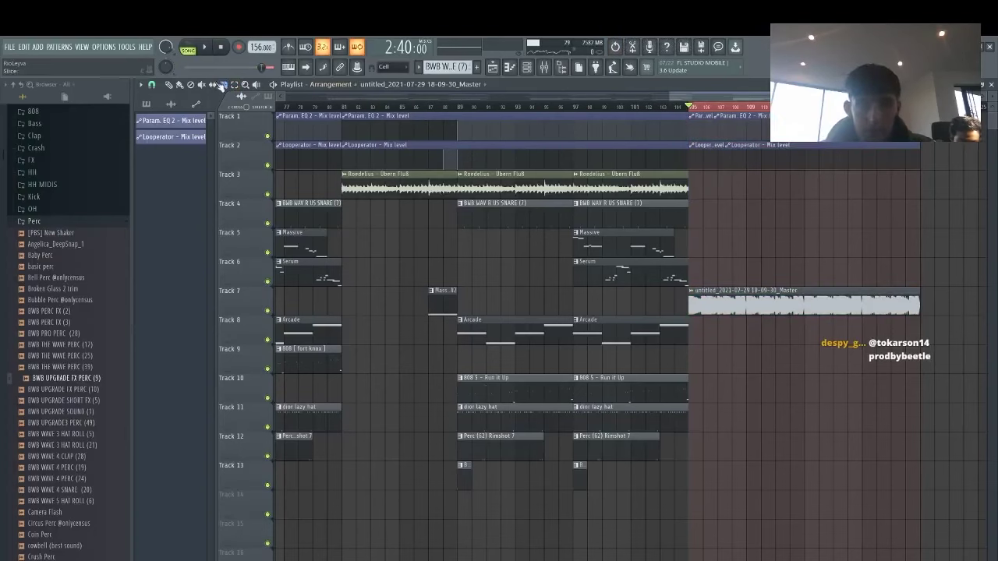
key(Delete)
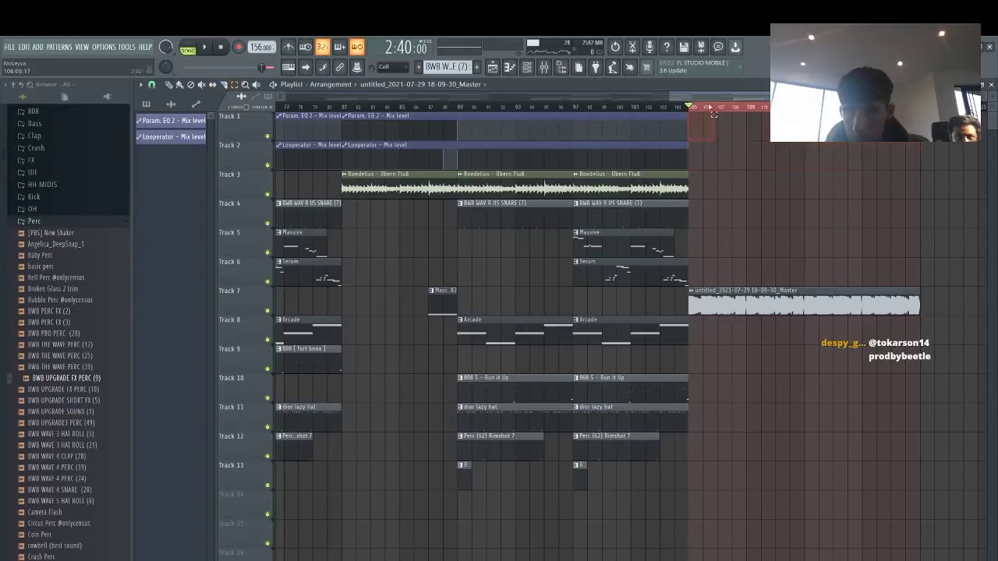
Step: Set the playlist snap to Bar and stretch the rendered master clip to 18 bars
click(154, 87)
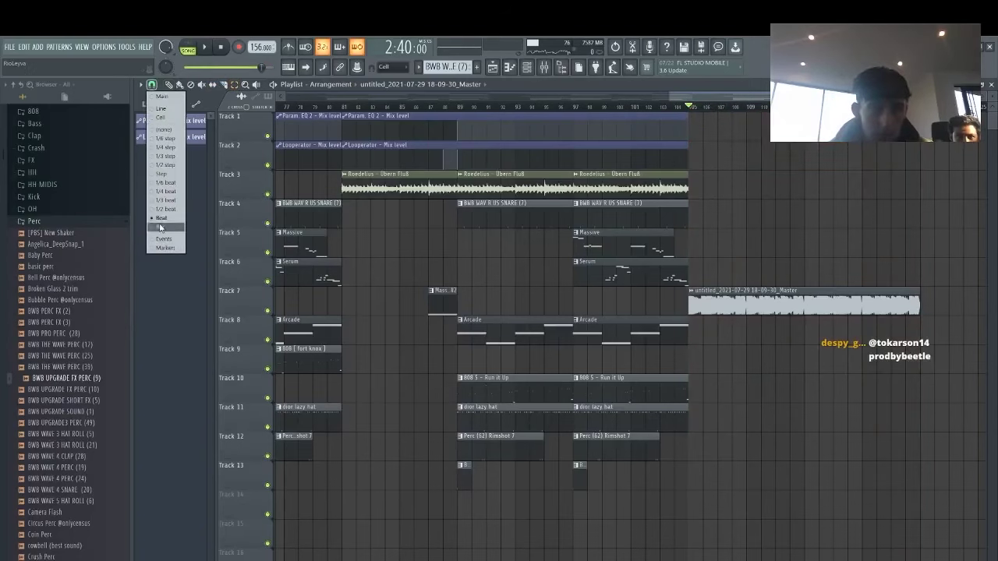
click(162, 227)
drag(920, 305, 953, 310)
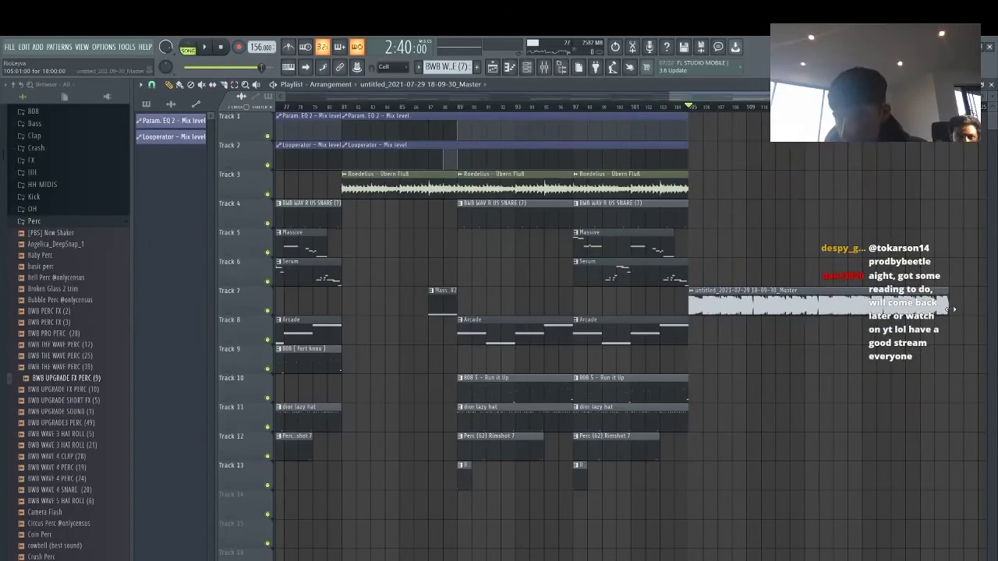
Step: Set the rendered clip's time-stretching mode to Stretch, adjust its pitch, lower its volume to about 71%, and play it
double_click(934, 308)
click(417, 192)
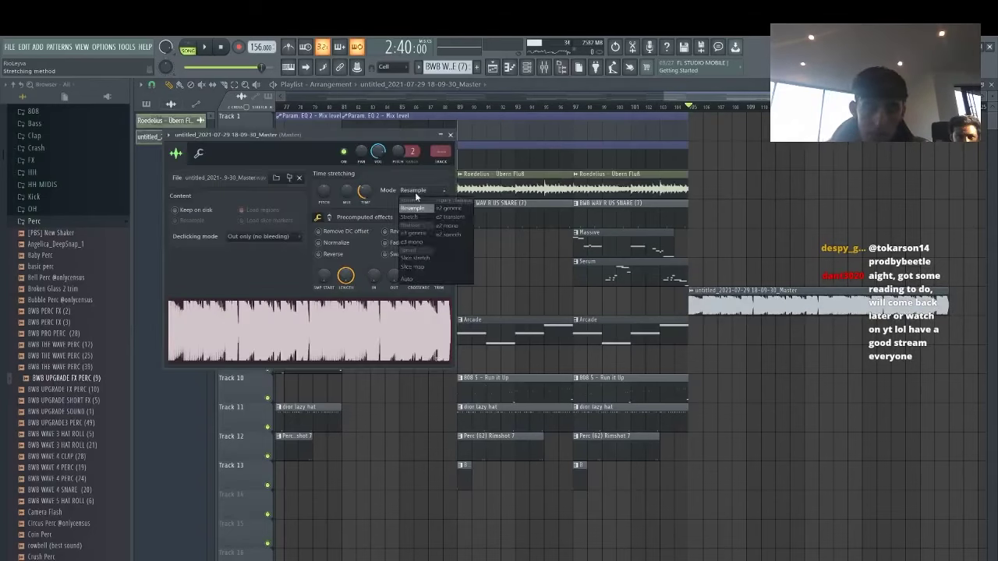
click(408, 220)
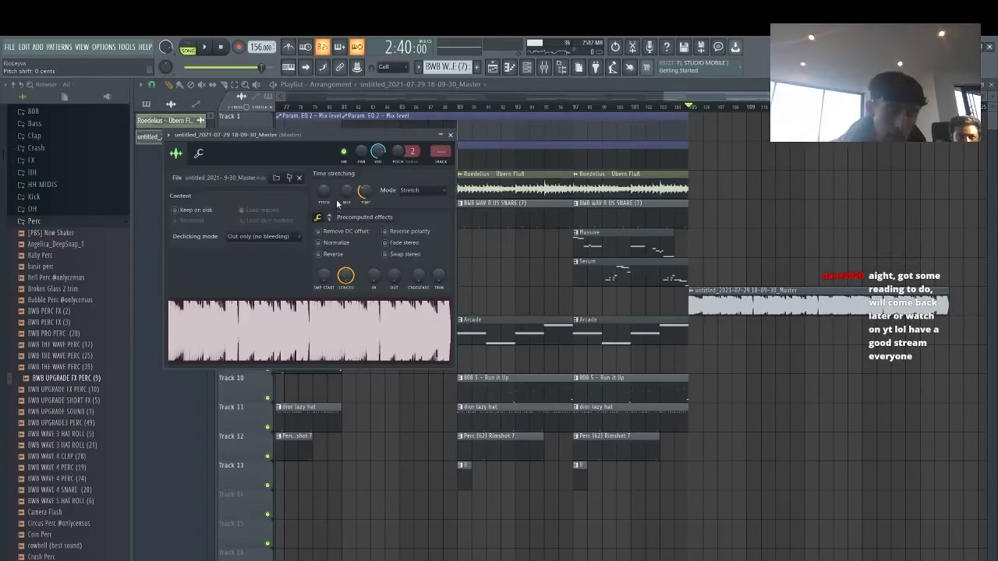
key(space)
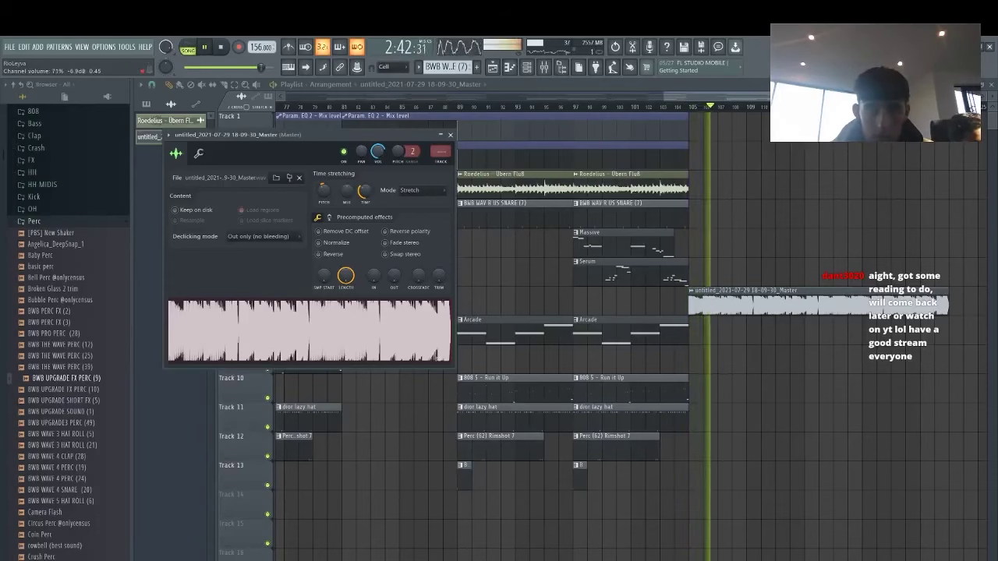
Step: Return to the beginning of the arrangement, zoom in, and restart playback from bar 1
drag(697, 97, 102, 127)
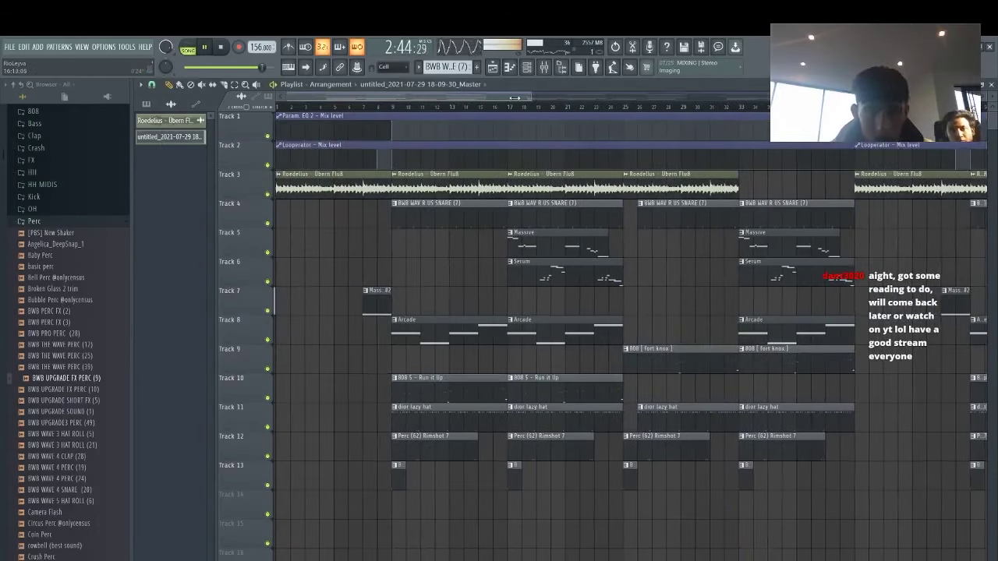
drag(515, 97, 381, 117)
key(space)
key(space)
Step: Start saving the project and create a folder named "Rio x Pipes - Sushi 156 BPM (Sample)" in the July Stems folder
key(ctrl+s)
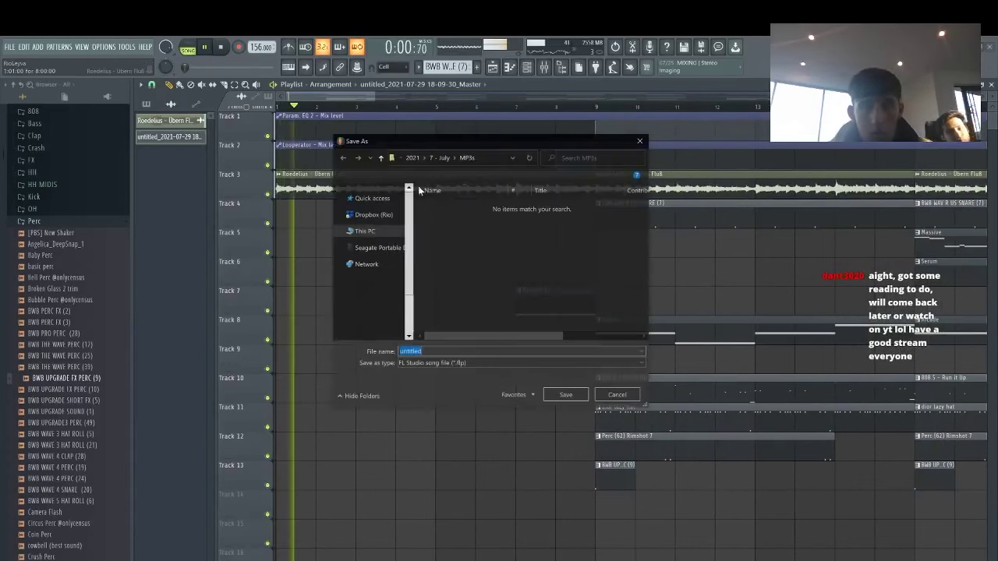
click(442, 158)
double_click(456, 216)
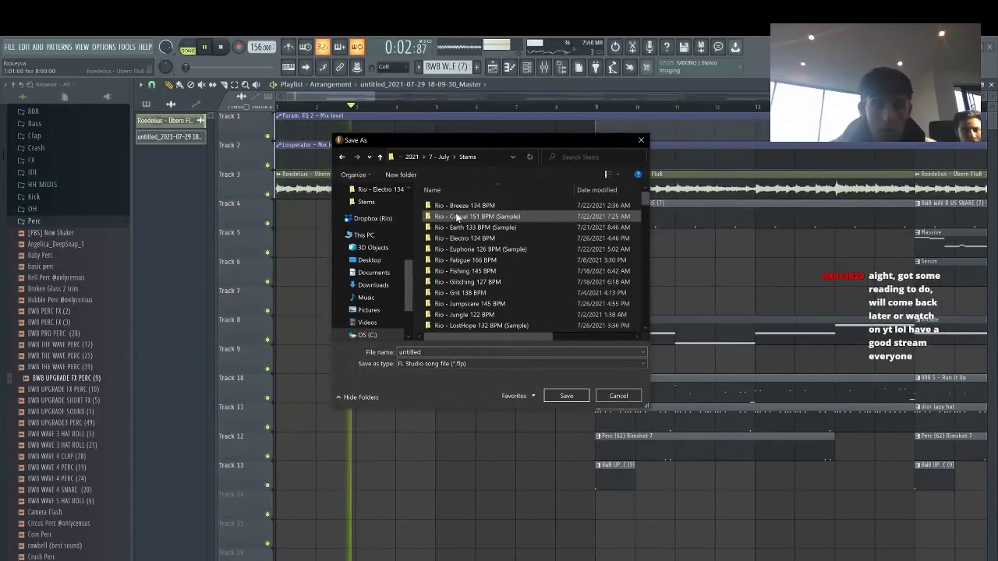
key(ctrl+shift+n)
text(Rio x Pipes - Sushi 1)
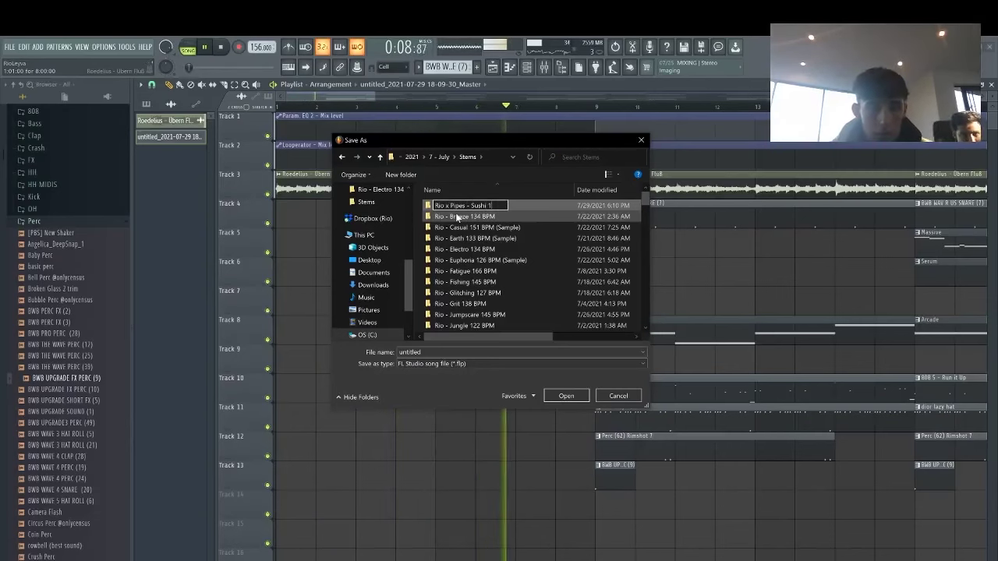
text(56 BPM ()
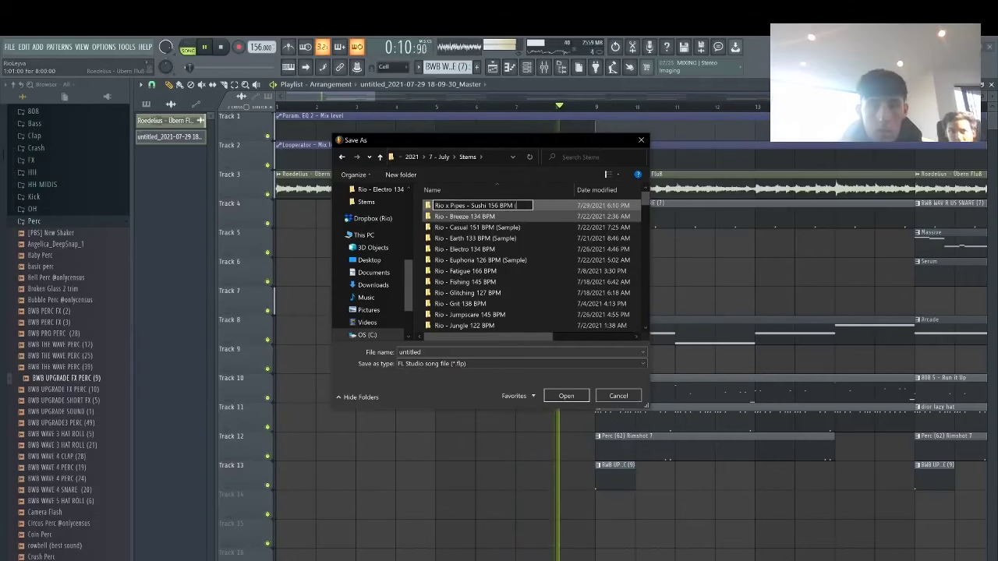
text(Sample))
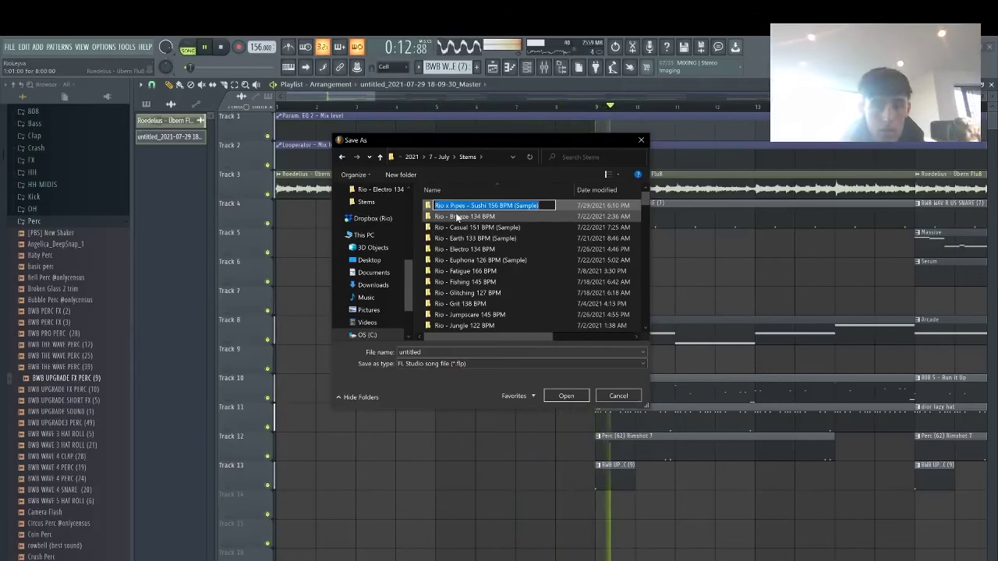
key(Return)
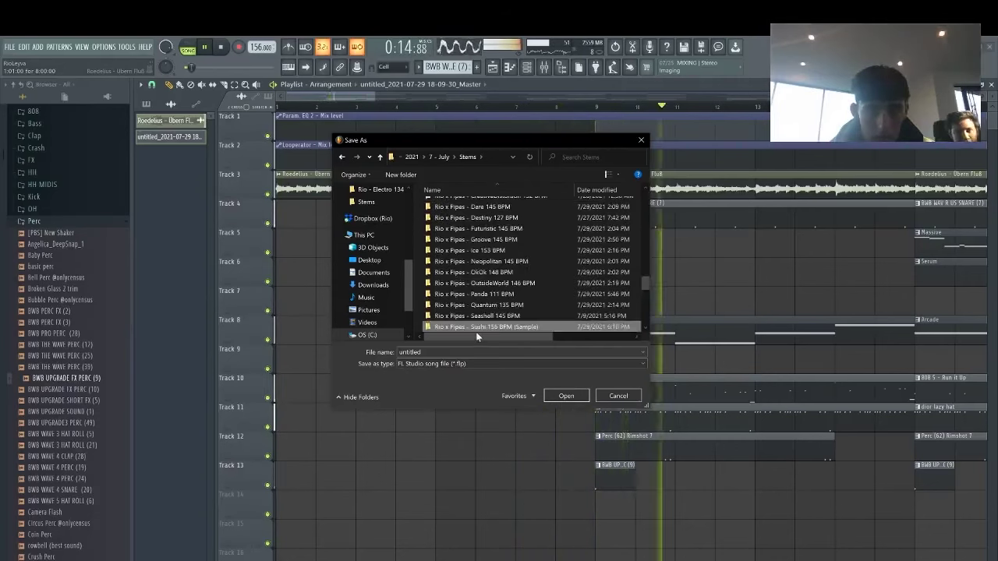
Step: Save the project inside the new folder as "Rio x Pipes - Sushi 156 BPM (Sample)"
double_click(489, 328)
key(ctrl+v)
click(572, 397)
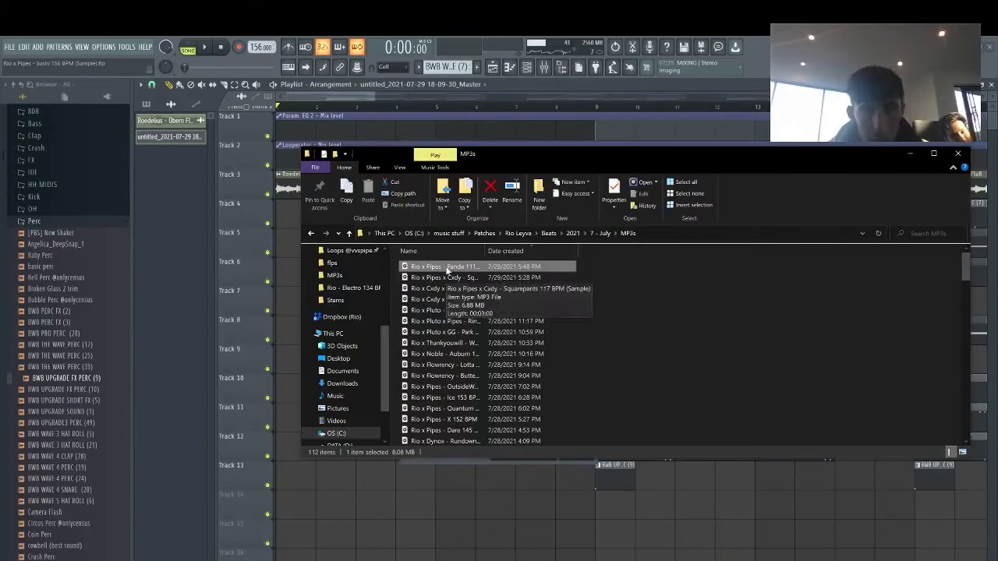
Step: Play the "Rio x Pipes - Panda 111" MP3 from the MP3s folder in Groove Music
double_click(447, 267)
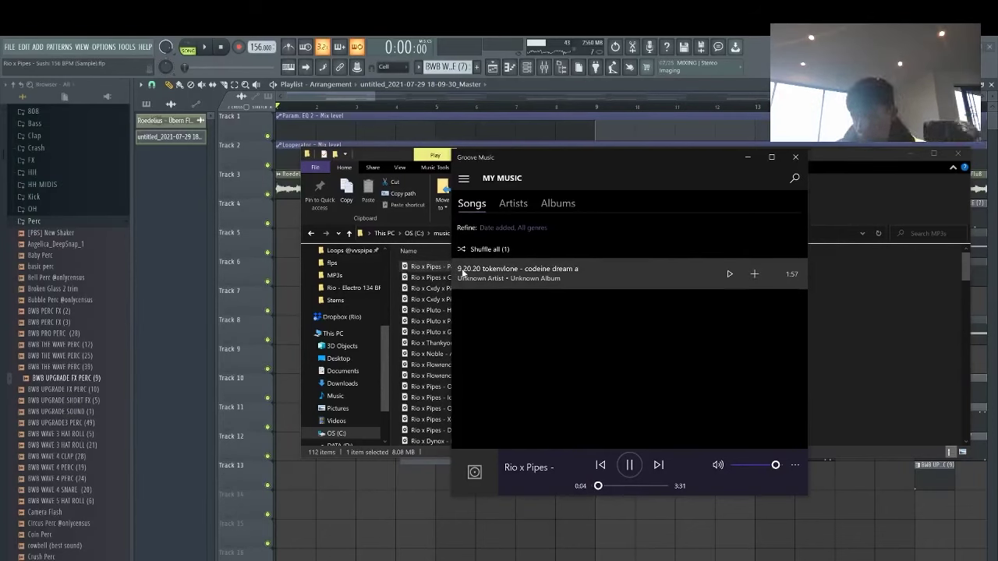
click(467, 273)
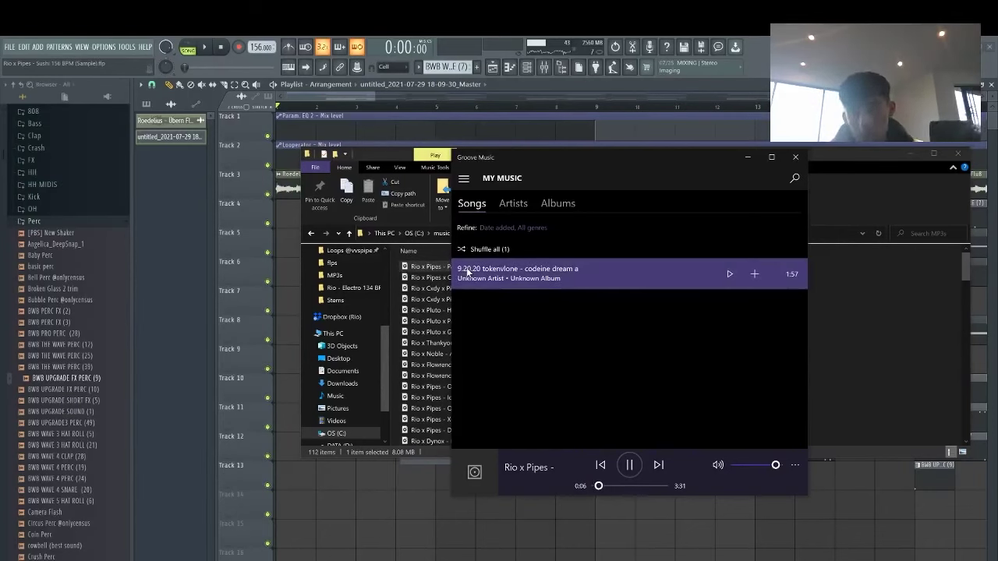